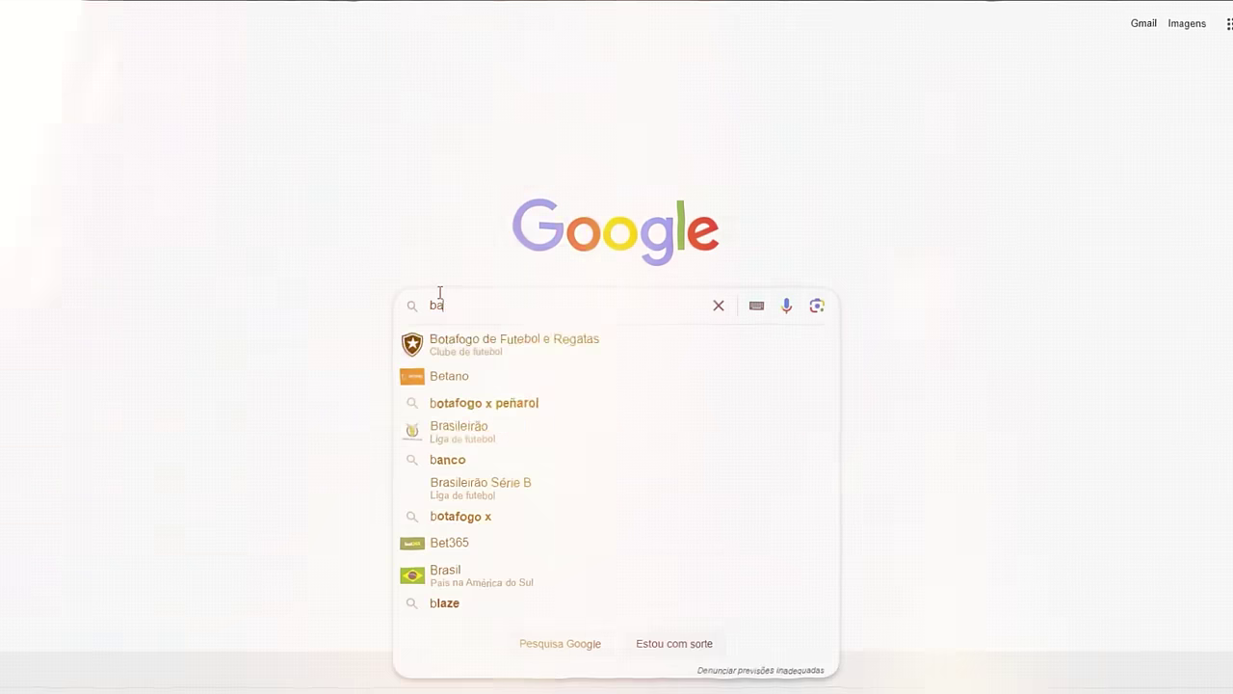
Search Google for "bar responsa", review the business listing, and open its photo gallery at the beer mug picture.
{"action": "type", "text": "r r"}
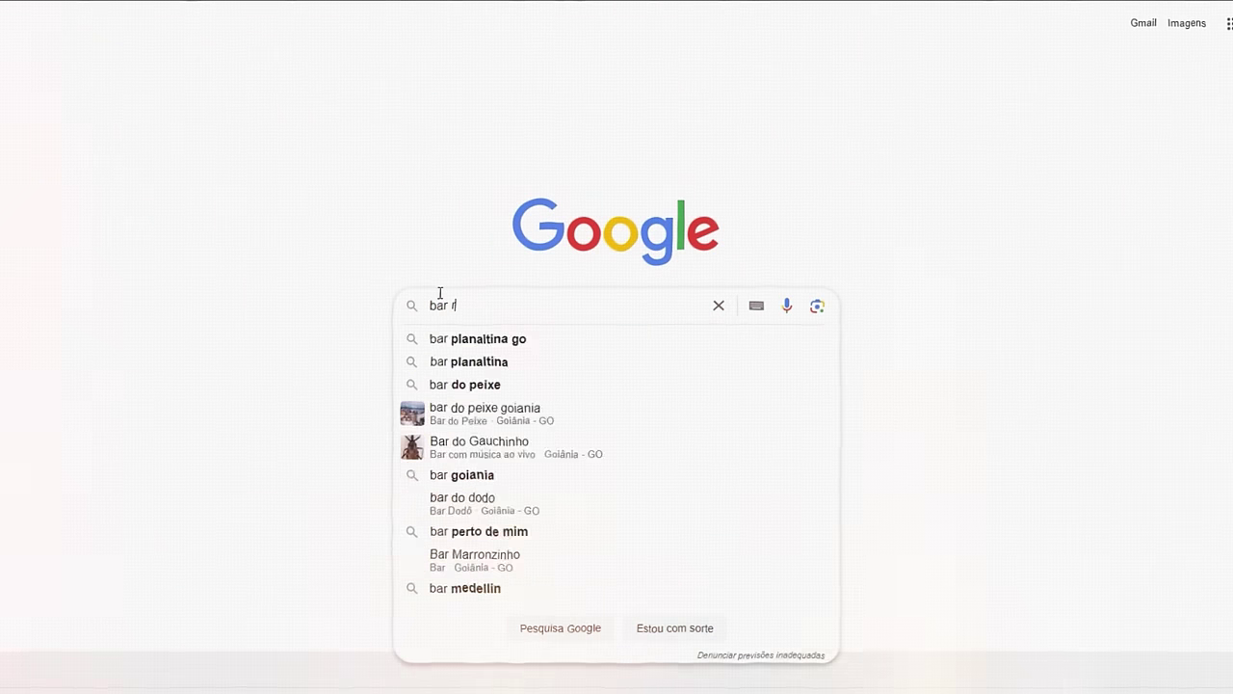
{"action": "type", "text": "esponsa"}
{"action": "key", "text": "Return"}
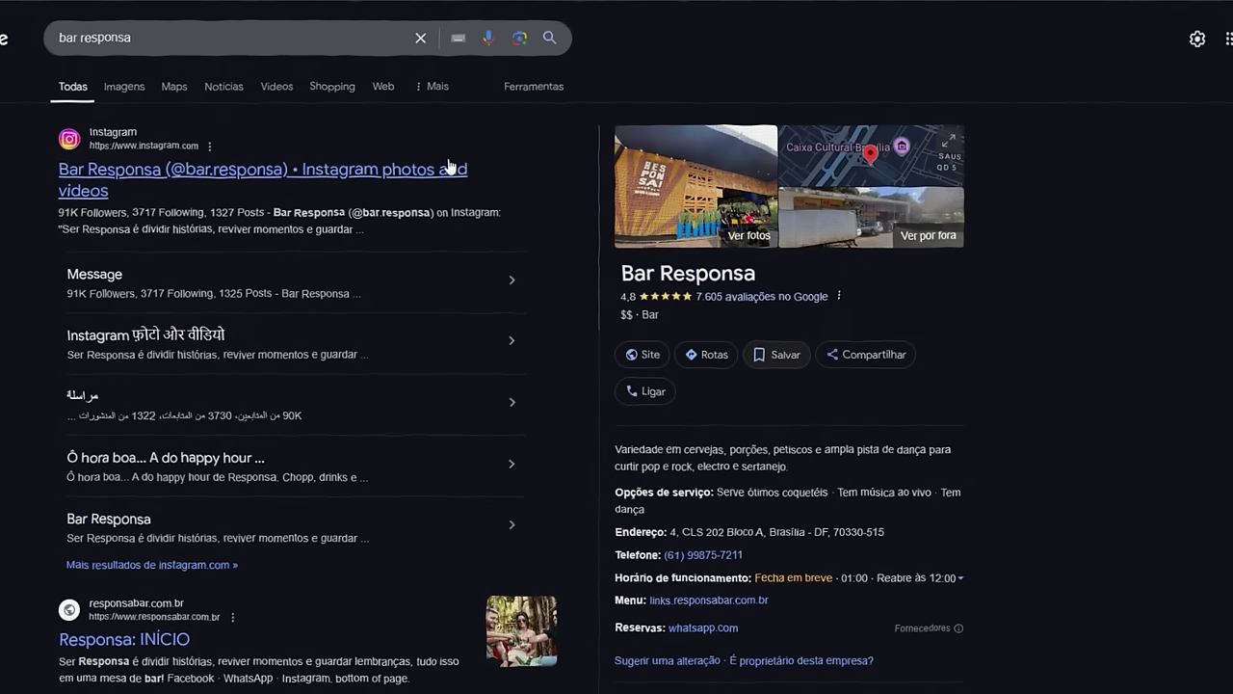
{"action": "scroll", "coordinate": [776, 370], "scroll_direction": "down", "scroll_amount": 3}
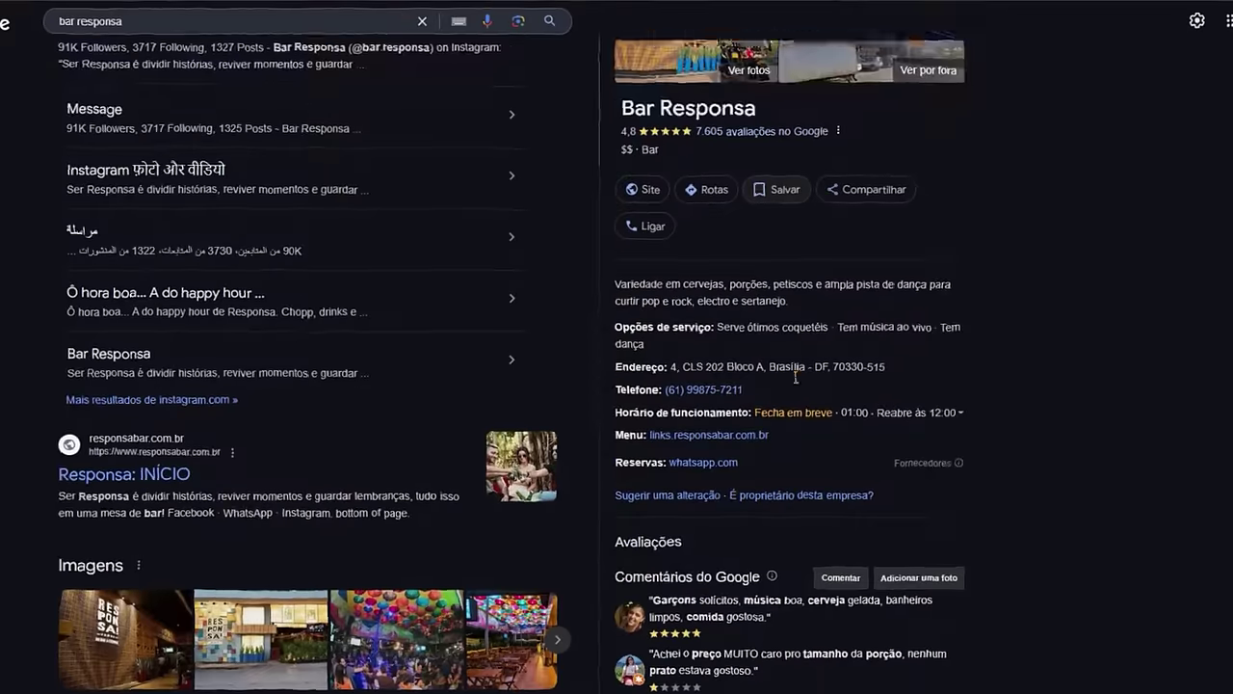
{"action": "scroll", "coordinate": [793, 374], "scroll_direction": "up", "scroll_amount": 3}
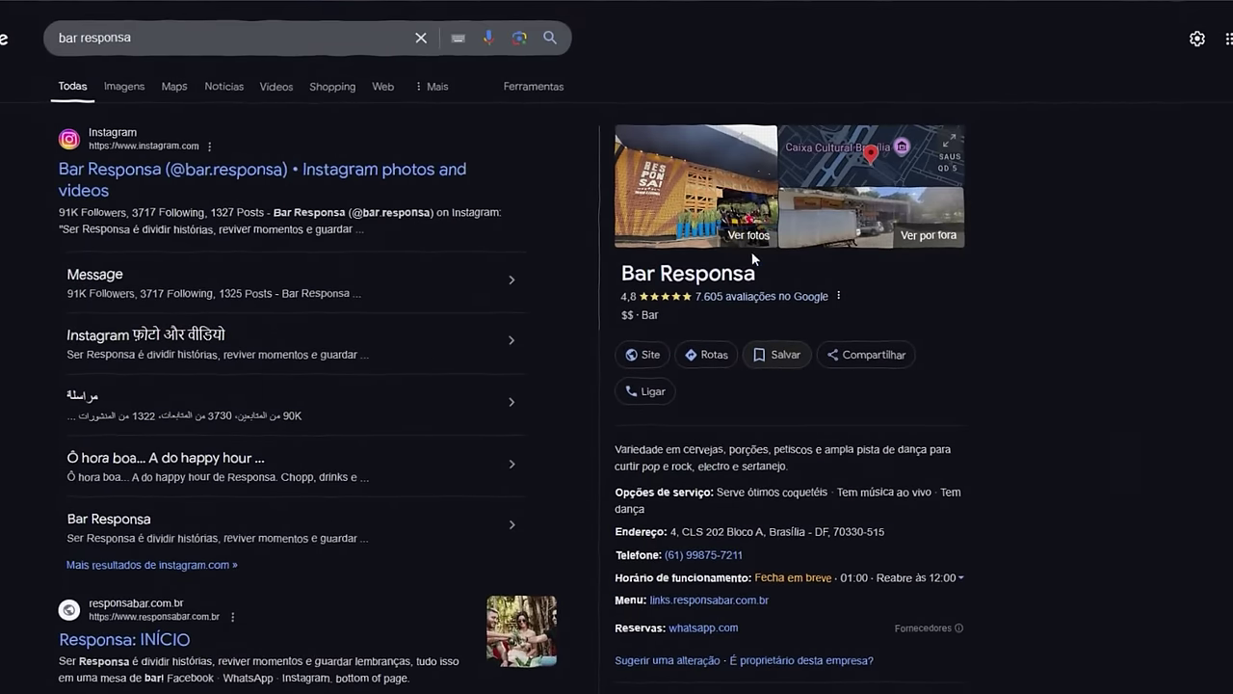
{"action": "left_click", "coordinate": [735, 214]}
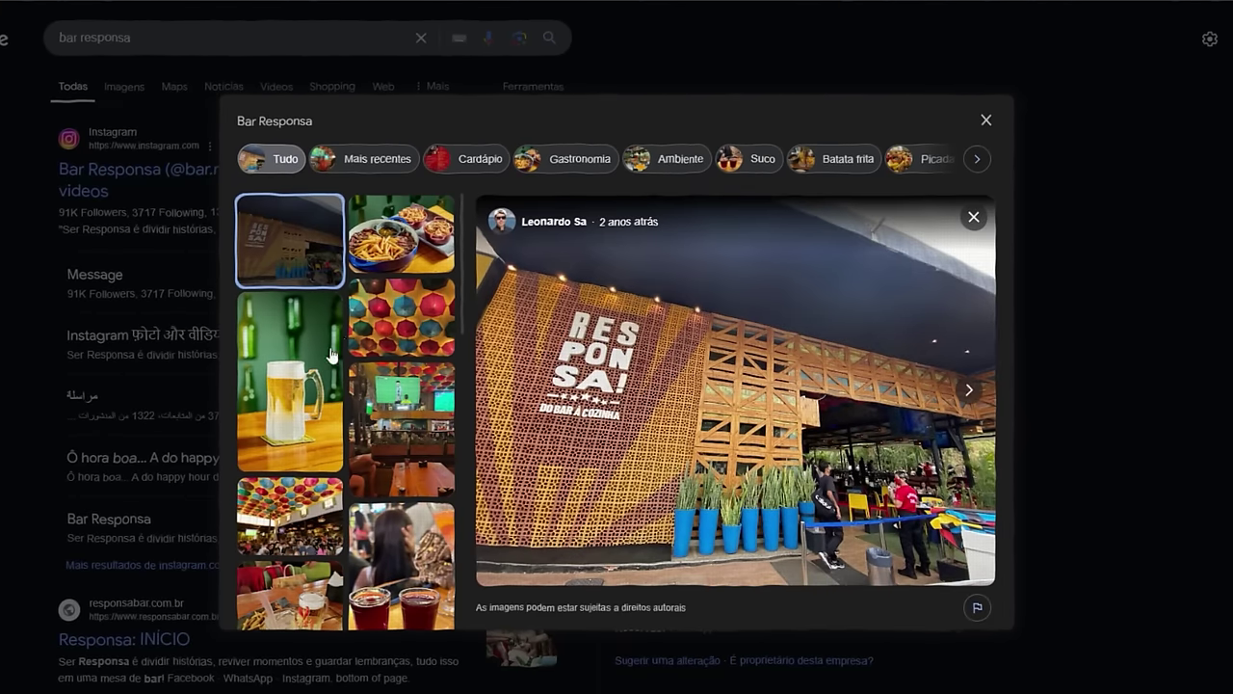
{"action": "left_click", "coordinate": [302, 385]}
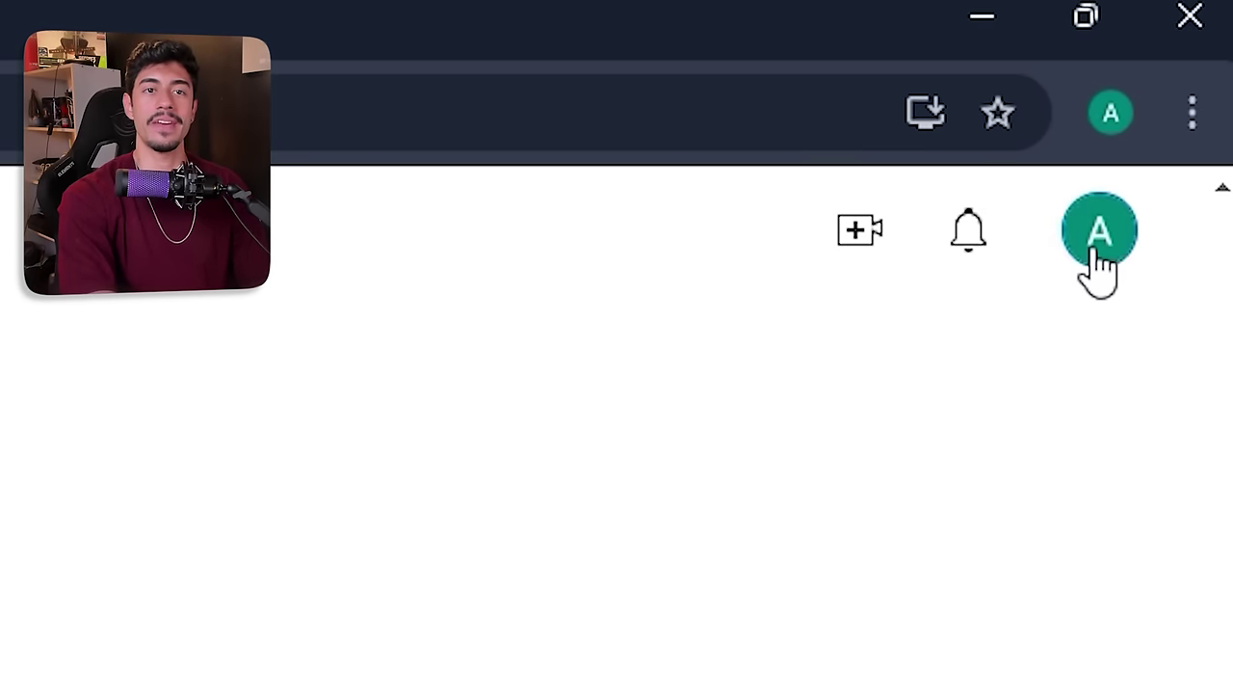
Switch to YouTube and open the form for creating a channel on the signed-in account.
{"action": "left_click", "coordinate": [1095, 252]}
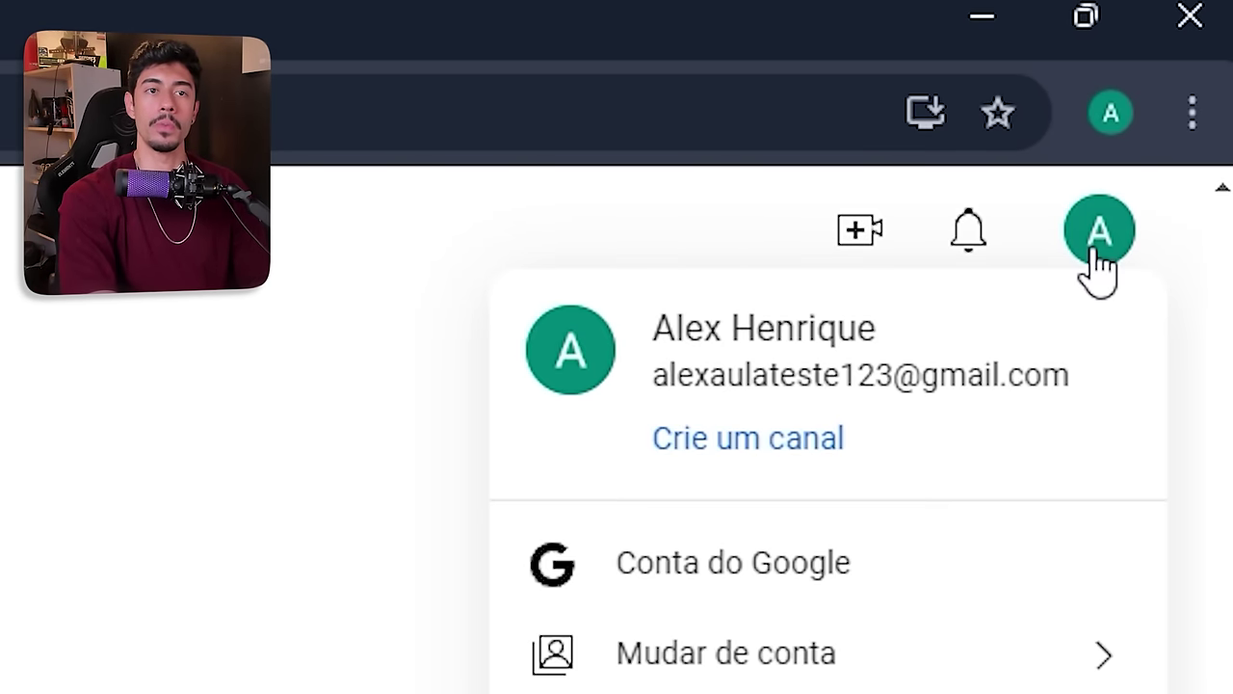
{"action": "left_click", "coordinate": [759, 451]}
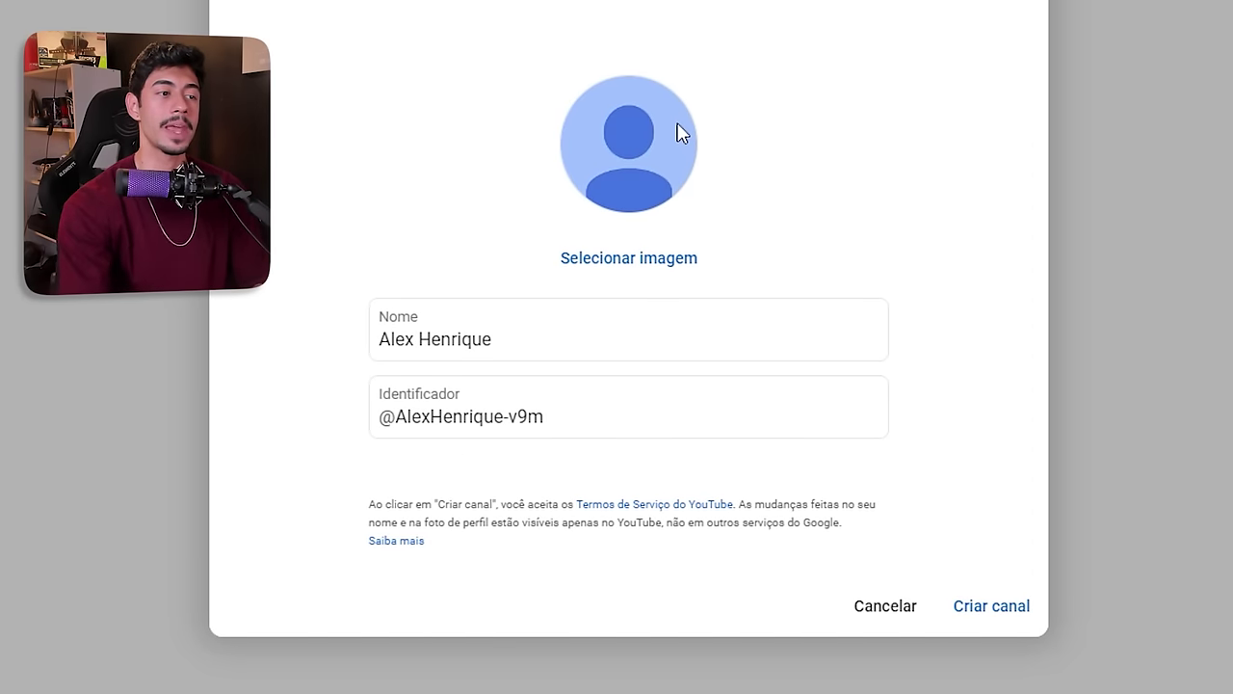
{"action": "left_click_drag", "start_coordinate": [572, 328], "coordinate": [357, 349]}
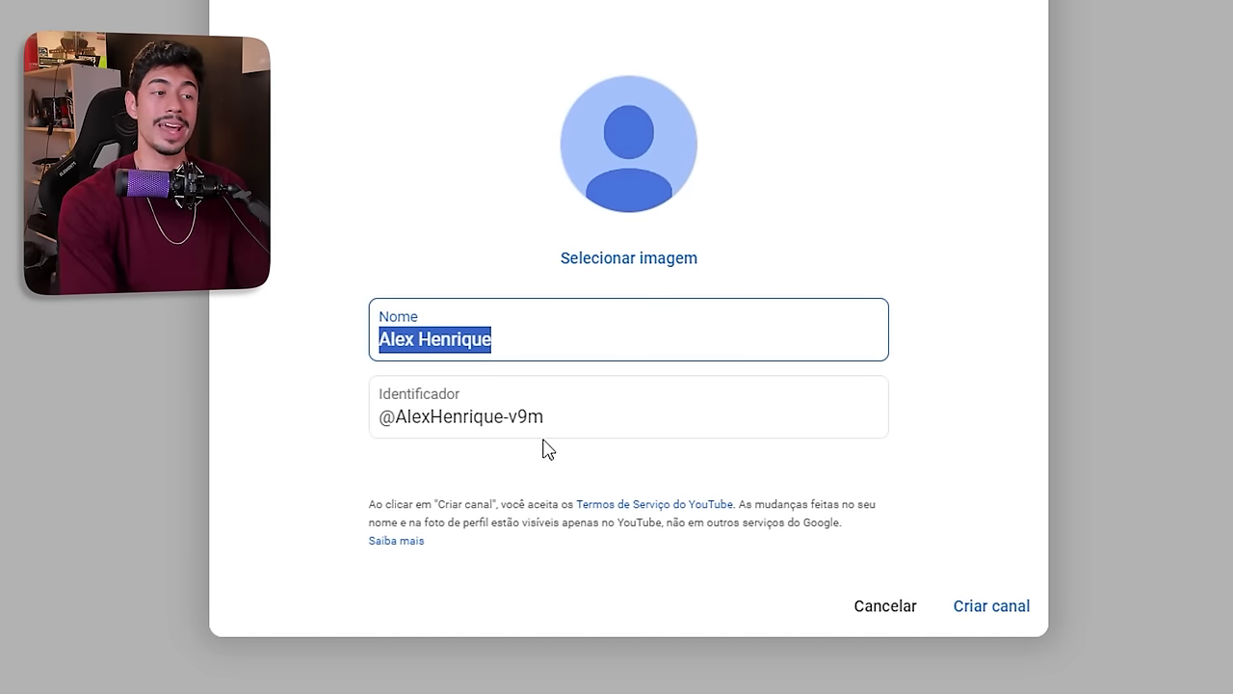
{"action": "left_click_drag", "start_coordinate": [545, 428], "coordinate": [427, 481]}
{"action": "left_click", "coordinate": [429, 479]}
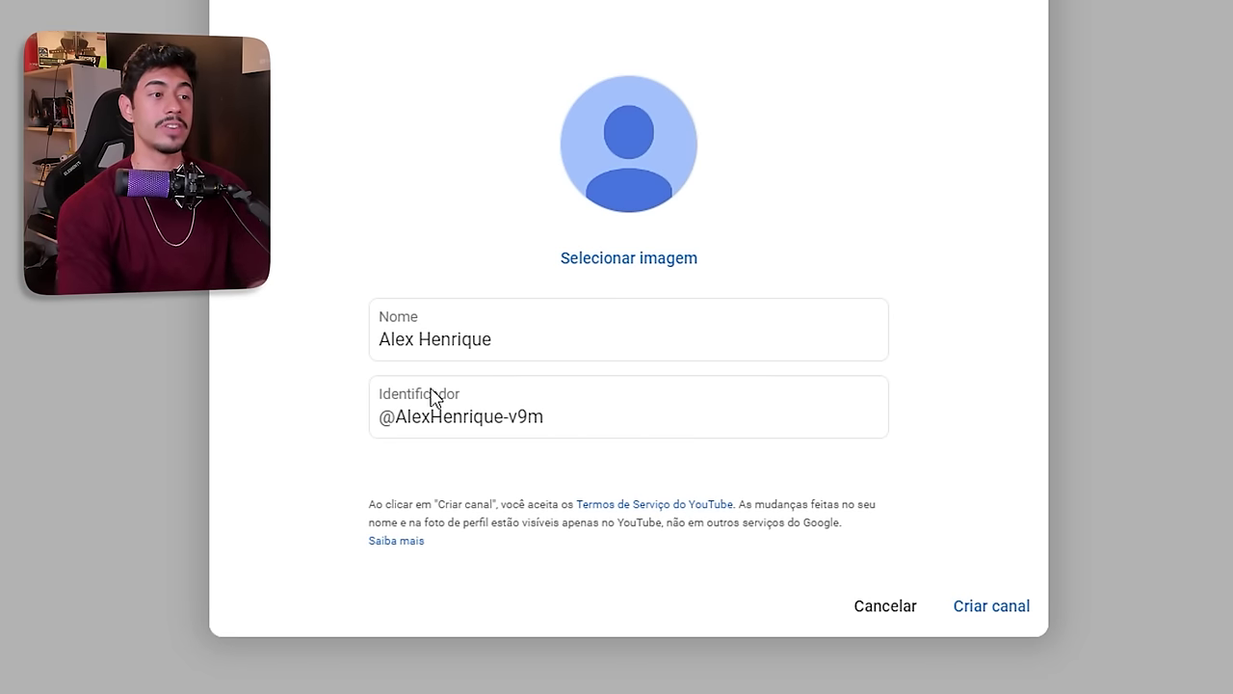
{"action": "left_click_drag", "start_coordinate": [396, 417], "coordinate": [544, 419]}
{"action": "left_click", "coordinate": [559, 348]}
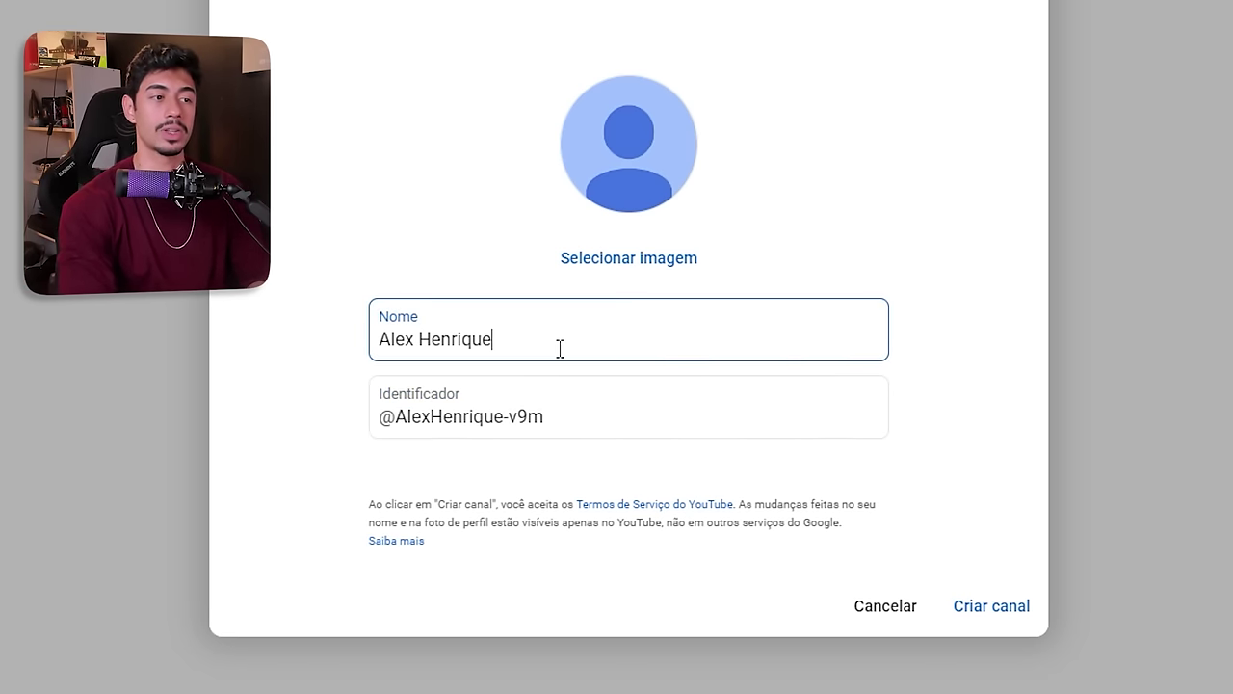
{"action": "left_click", "coordinate": [413, 255]}
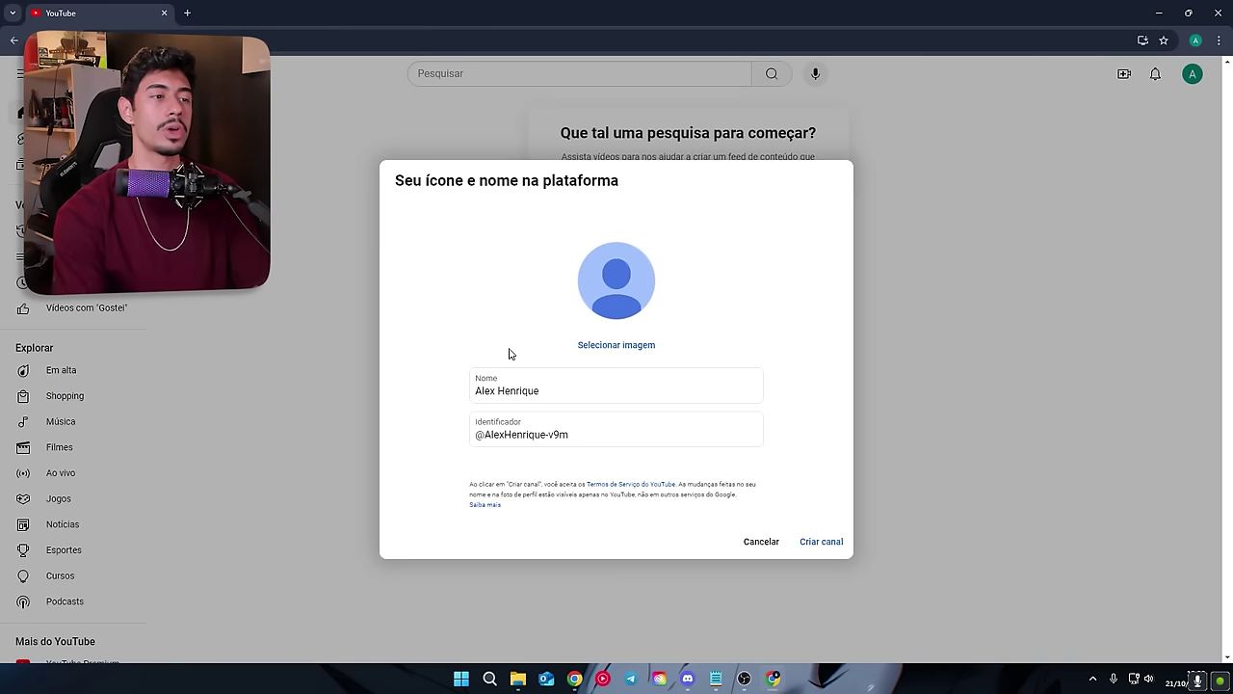
Set the channel name to "Alex Dark" and create the channel.
{"action": "double_click", "coordinate": [500, 390]}
{"action": "type", "text": "Dark"}
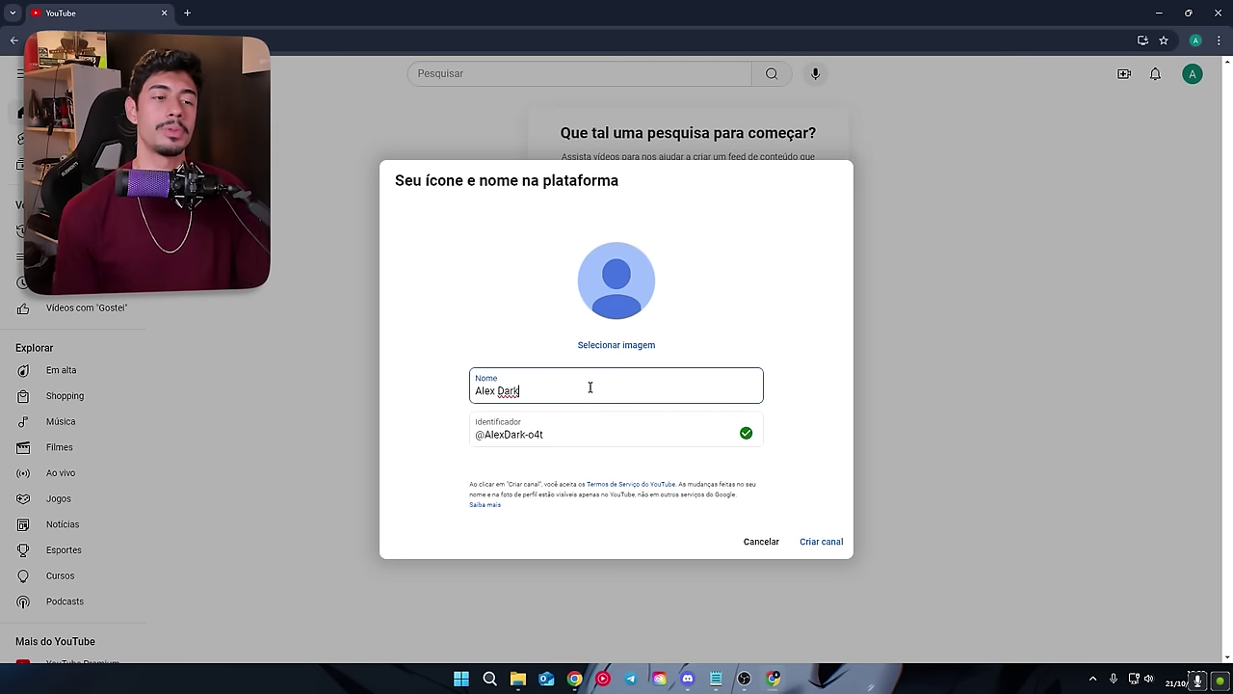
{"action": "left_click", "coordinate": [824, 545]}
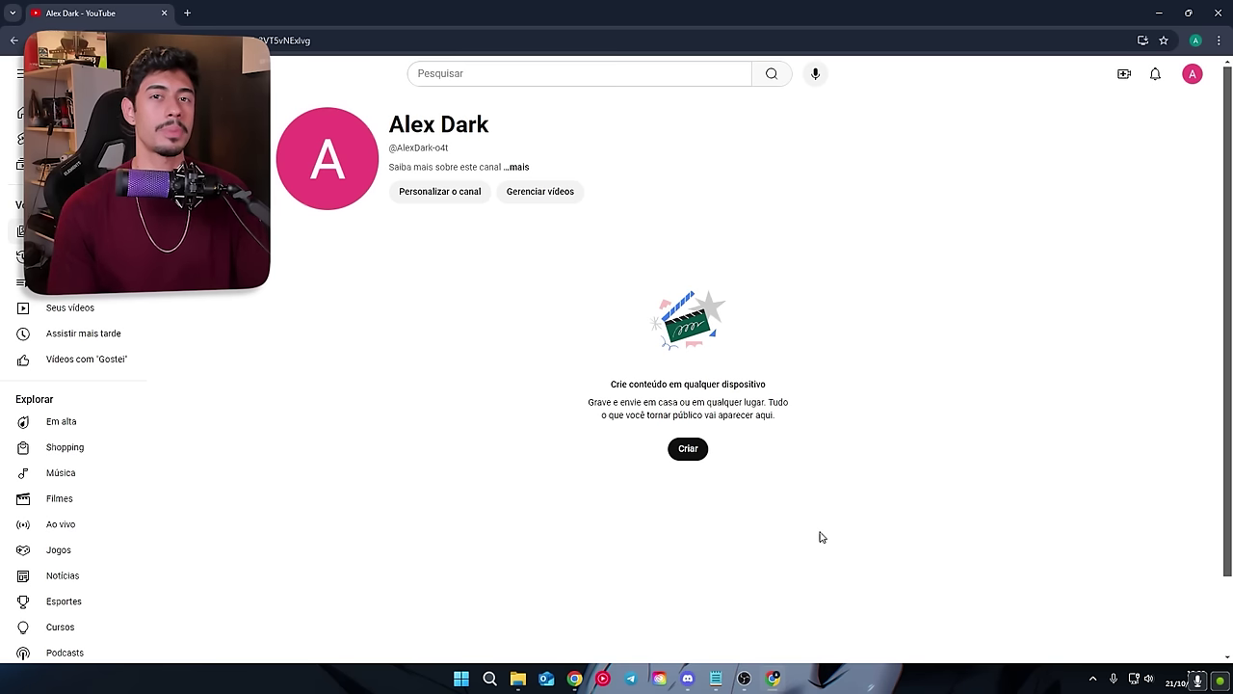
Open the option to add or manage channels in the YouTube settings and start creating another channel.
{"action": "left_click", "coordinate": [1193, 76]}
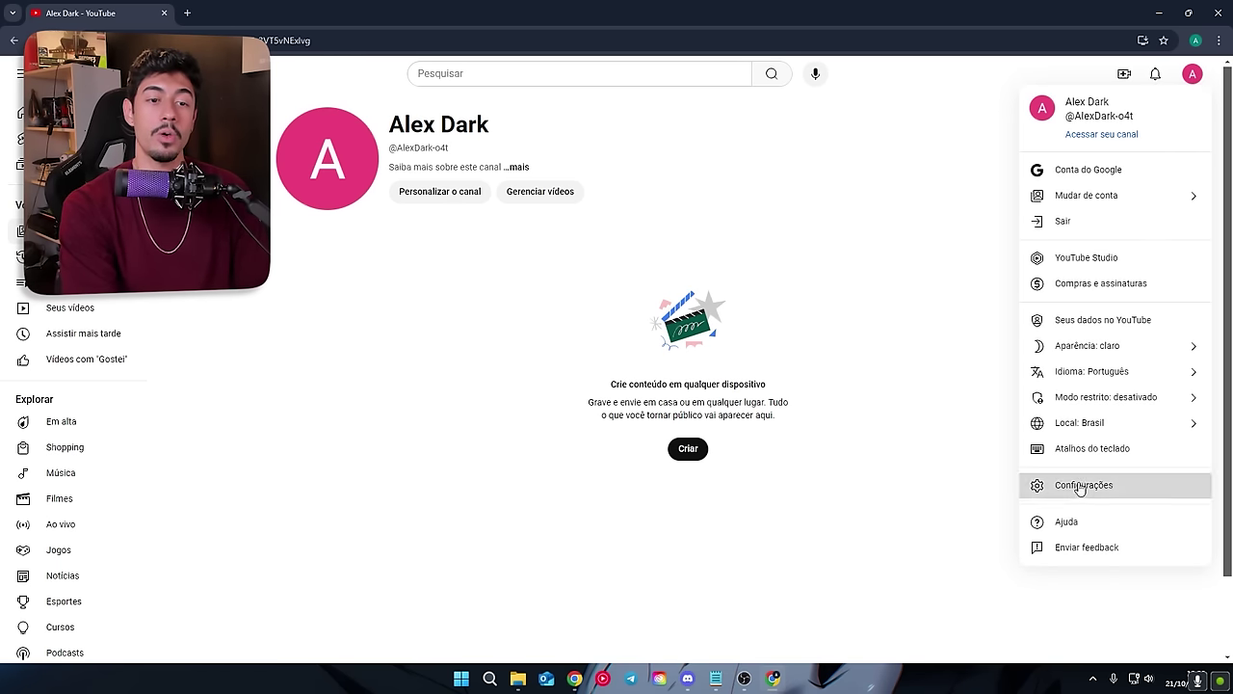
{"action": "left_click", "coordinate": [1080, 487]}
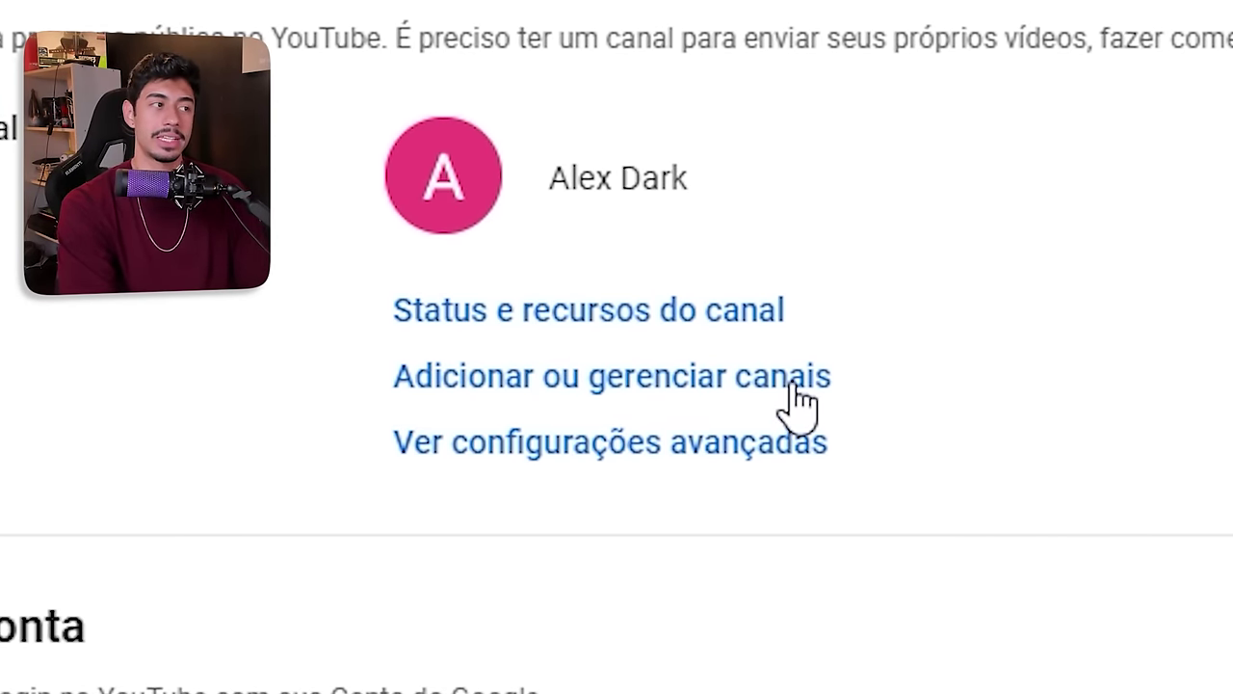
{"action": "left_click", "coordinate": [795, 388]}
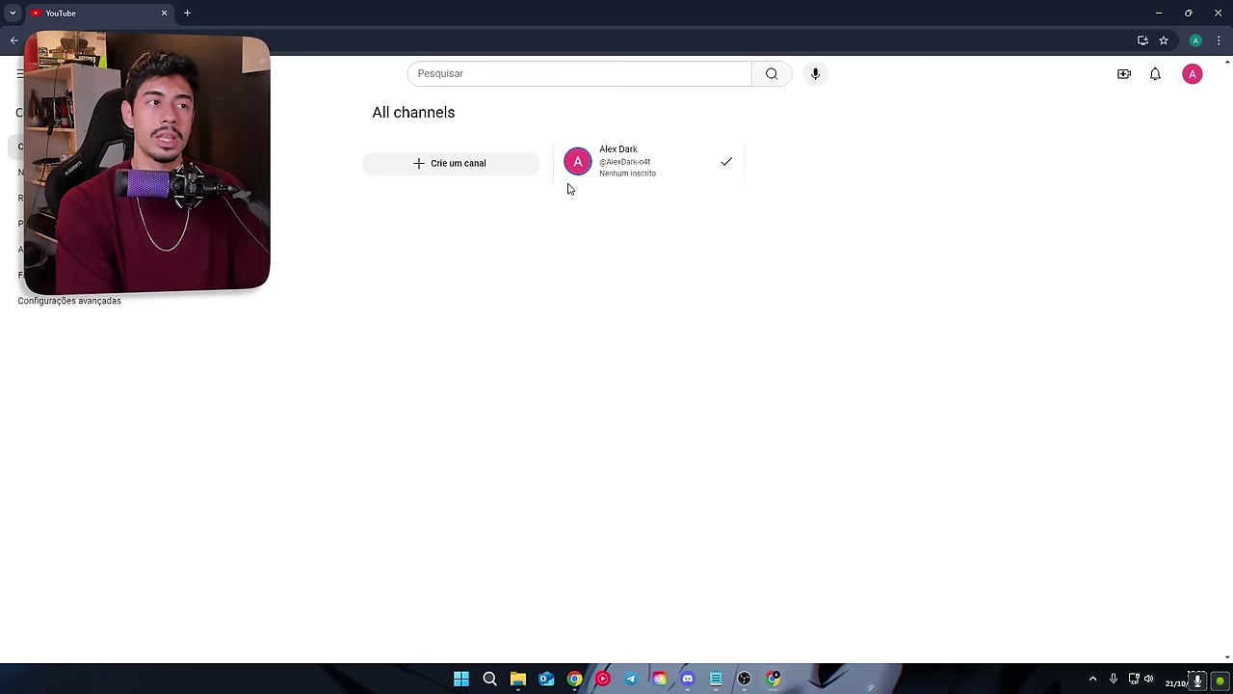
{"action": "left_click", "coordinate": [462, 167]}
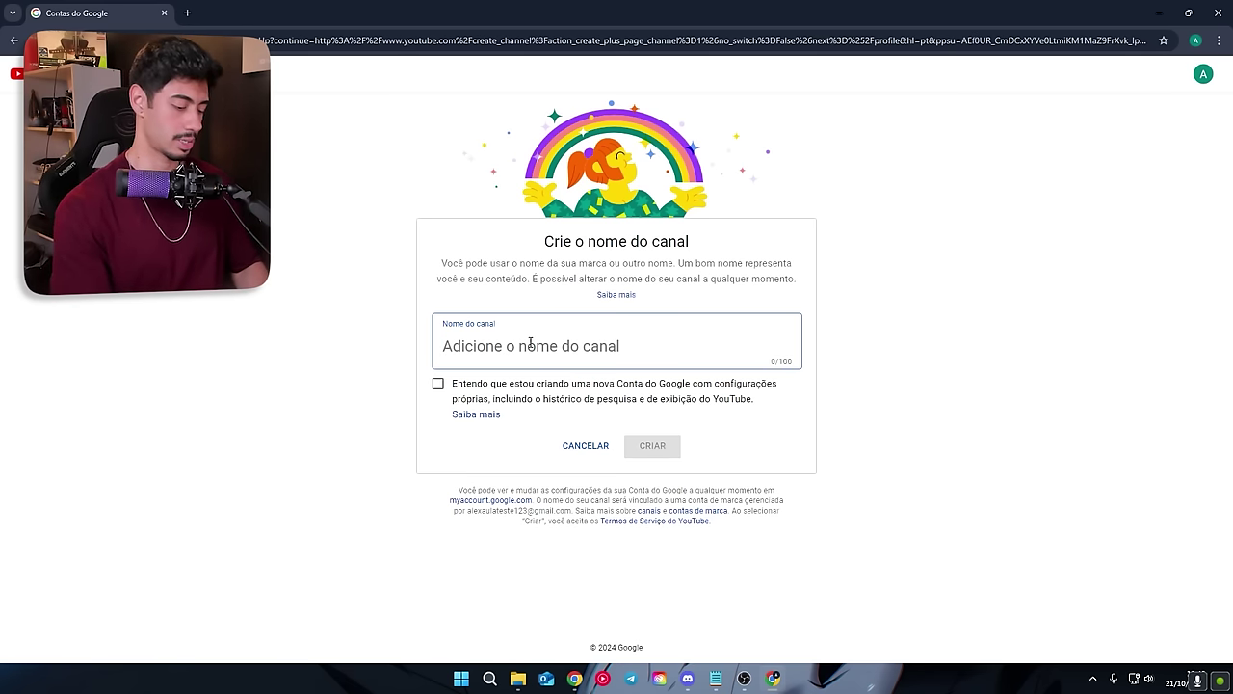
Name the second channel "Alex Dark 2", accept the new Google account acknowledgement, submit it, and select the phone number field for verification.
{"action": "type", "text": "Alex Dark 2"}
{"action": "left_click", "coordinate": [441, 384]}
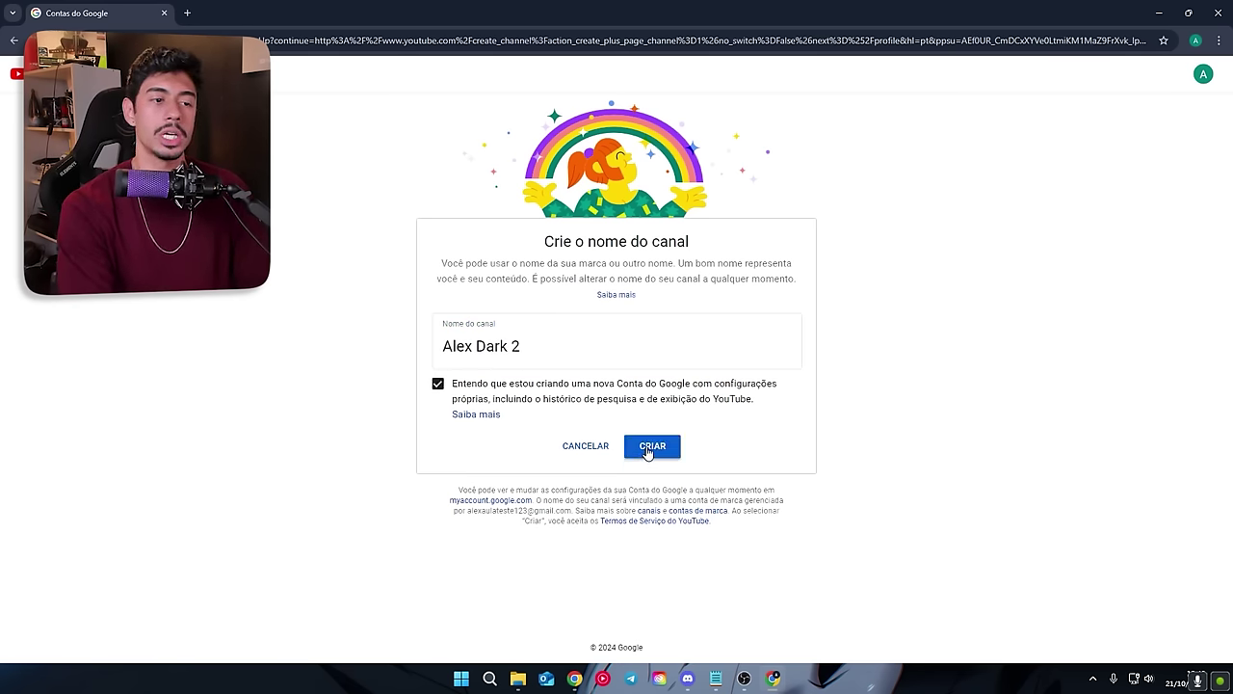
{"action": "left_click", "coordinate": [644, 448]}
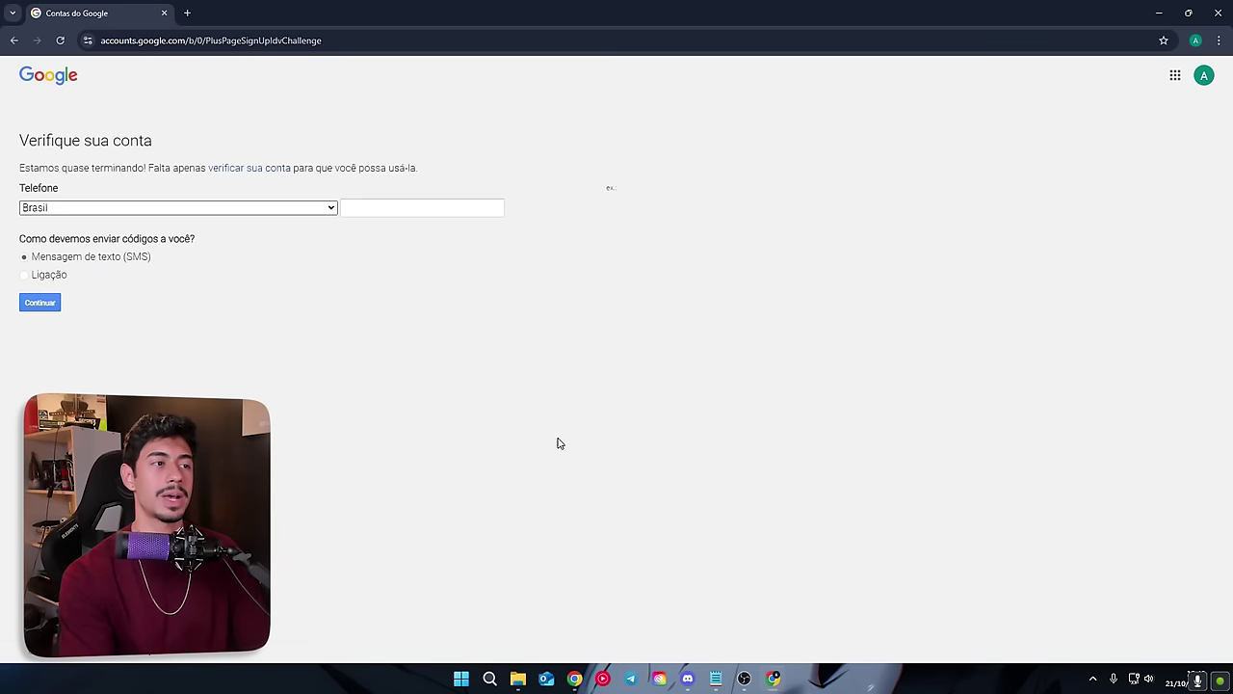
{"action": "left_click", "coordinate": [407, 211]}
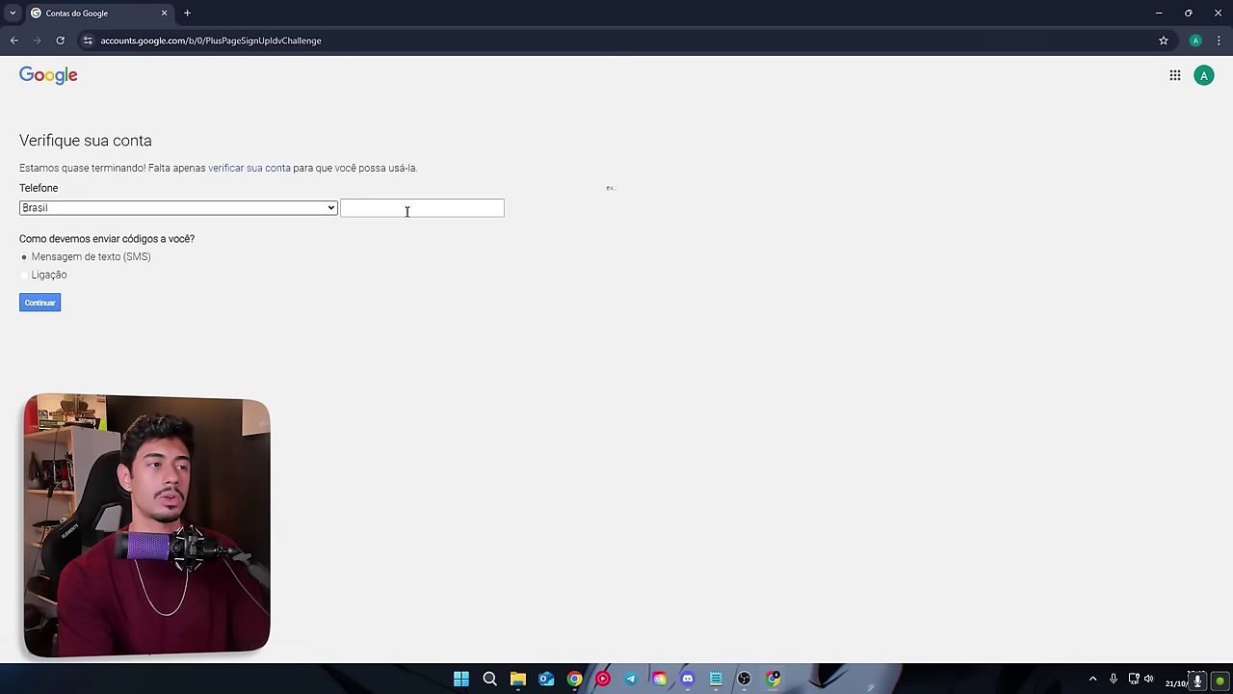
{"action": "left_click", "coordinate": [407, 211]}
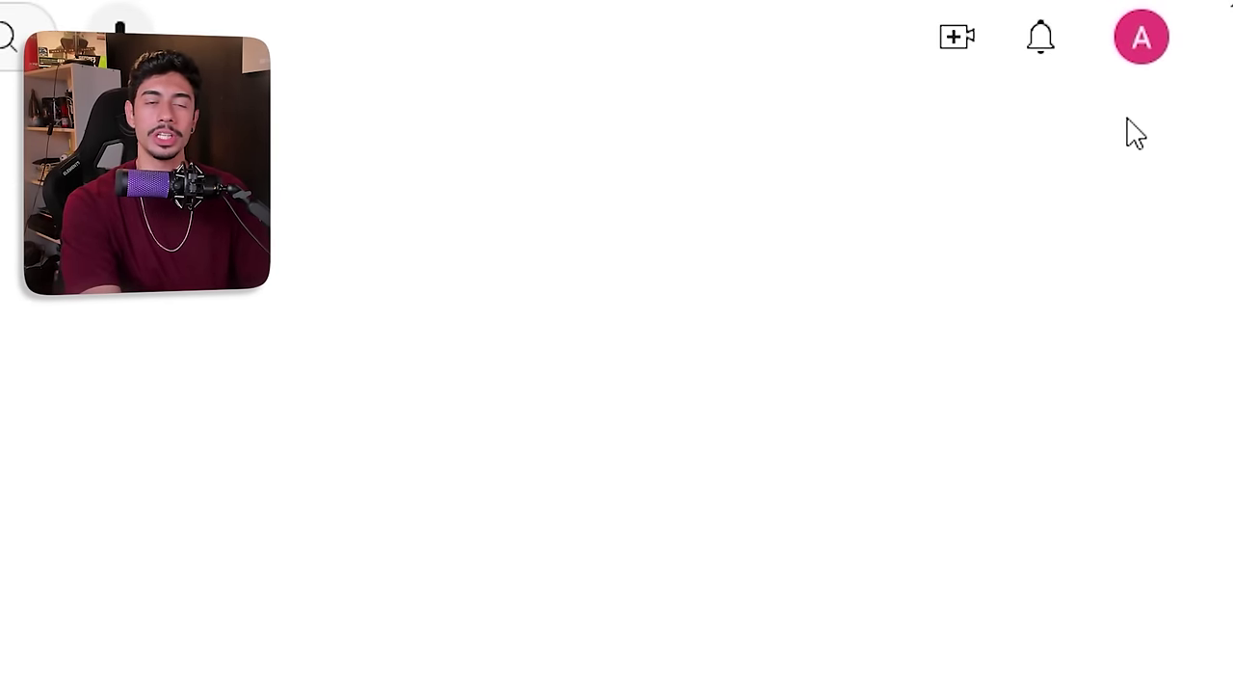
Switch the account to the "Alex Dark 2" channel and back to the "Alex Dark" channel.
{"action": "left_click", "coordinate": [1142, 46]}
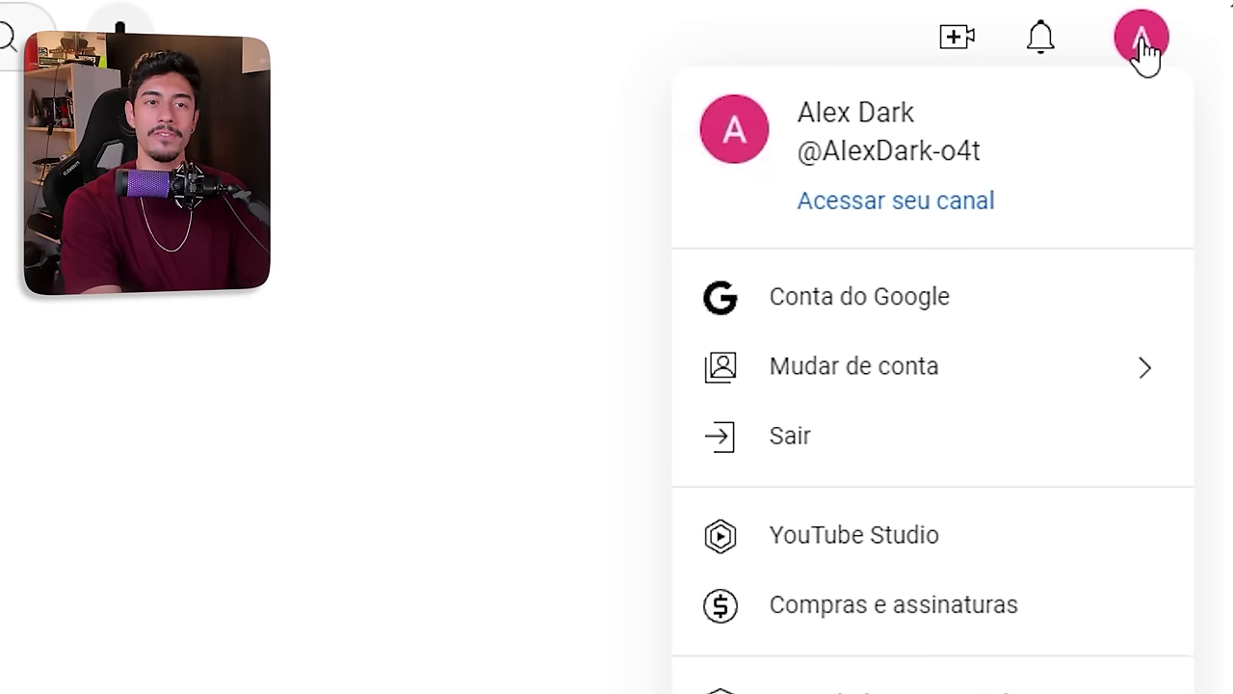
{"action": "left_click", "coordinate": [856, 379]}
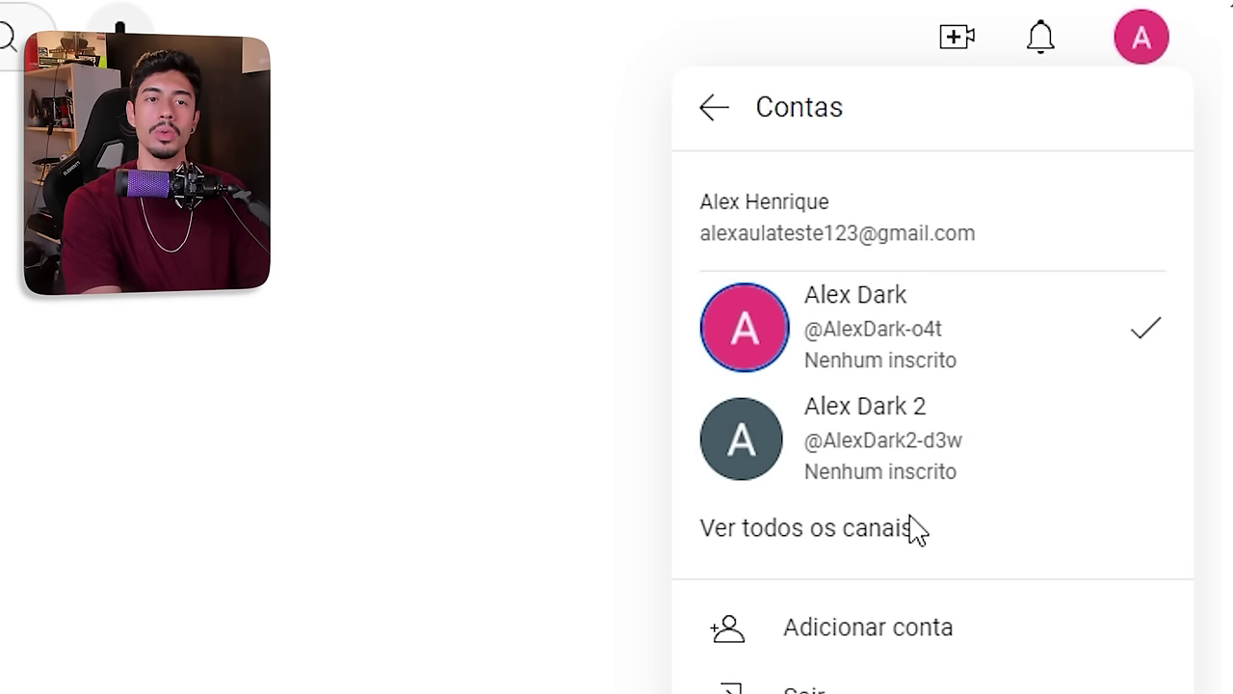
{"action": "left_click", "coordinate": [876, 487]}
{"action": "left_click", "coordinate": [1141, 36]}
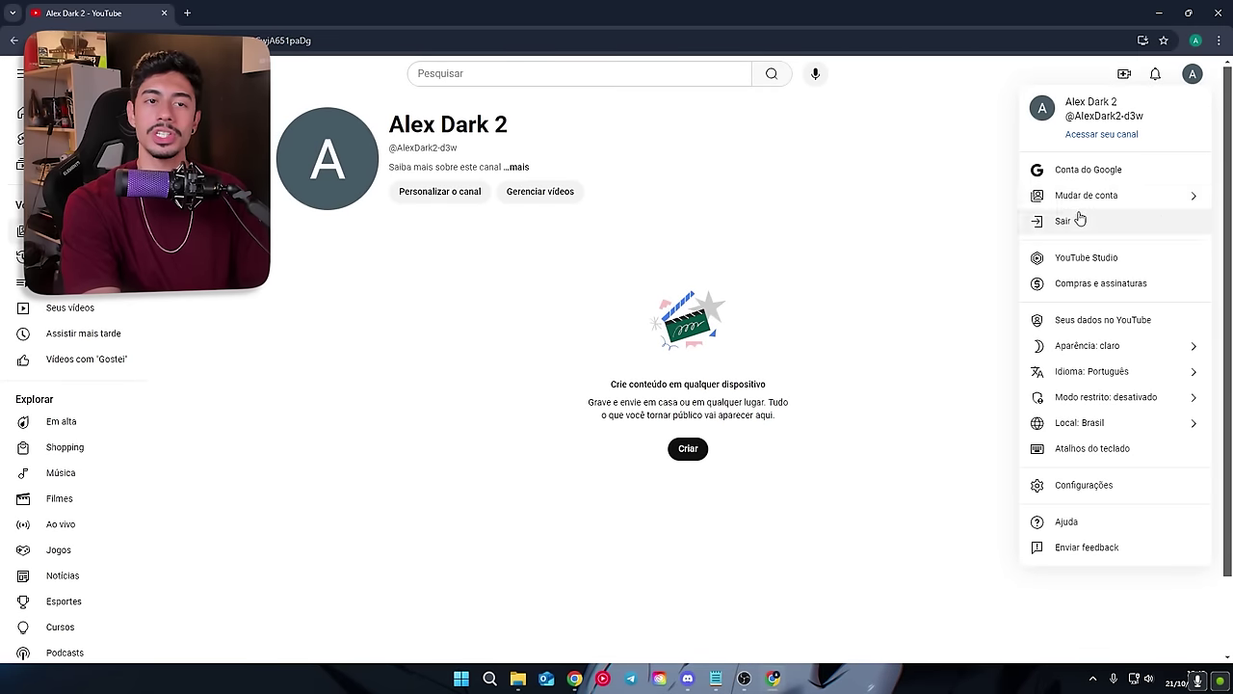
{"action": "left_click", "coordinate": [1093, 194]}
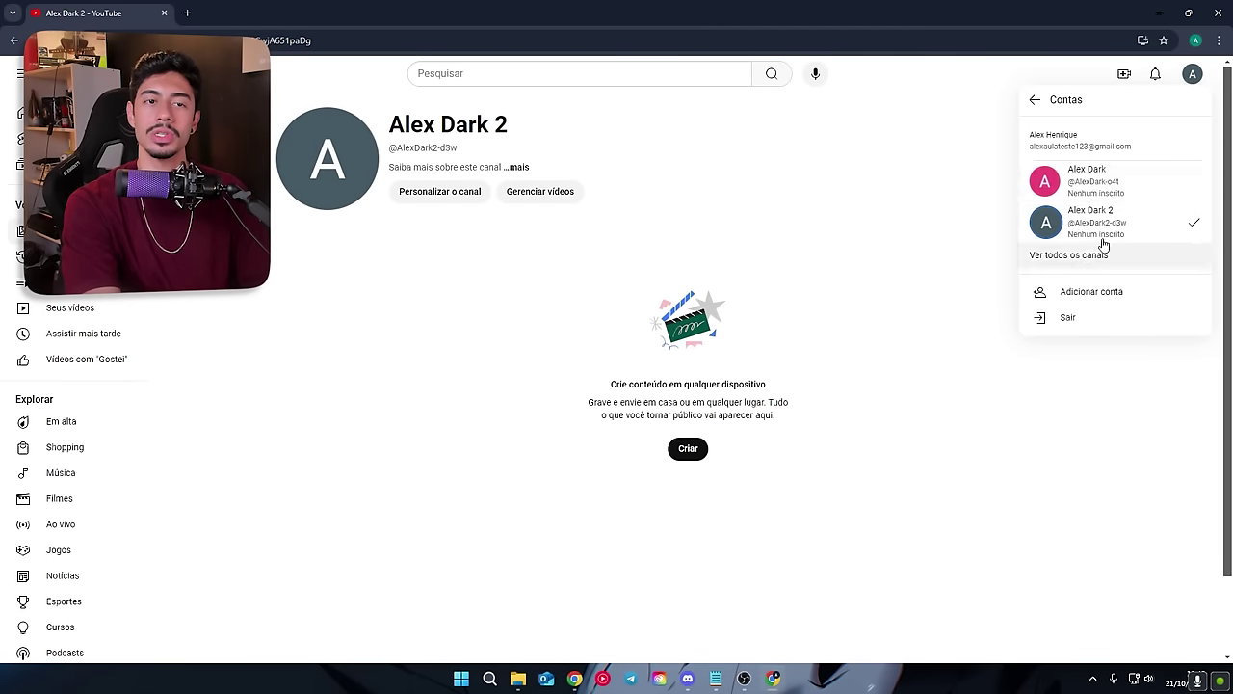
{"action": "left_click", "coordinate": [1086, 183]}
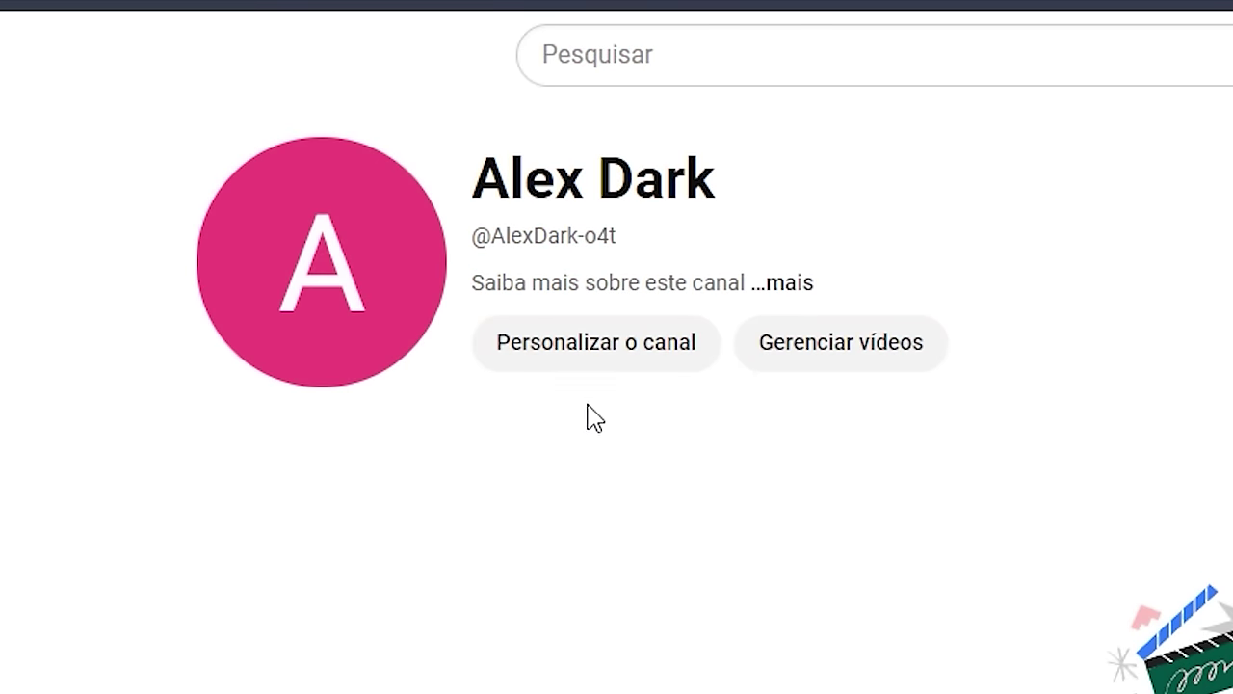
Open the customization page of the "Alex Dark" channel and review its banner image and profile photo sections.
{"action": "left_click", "coordinate": [588, 370]}
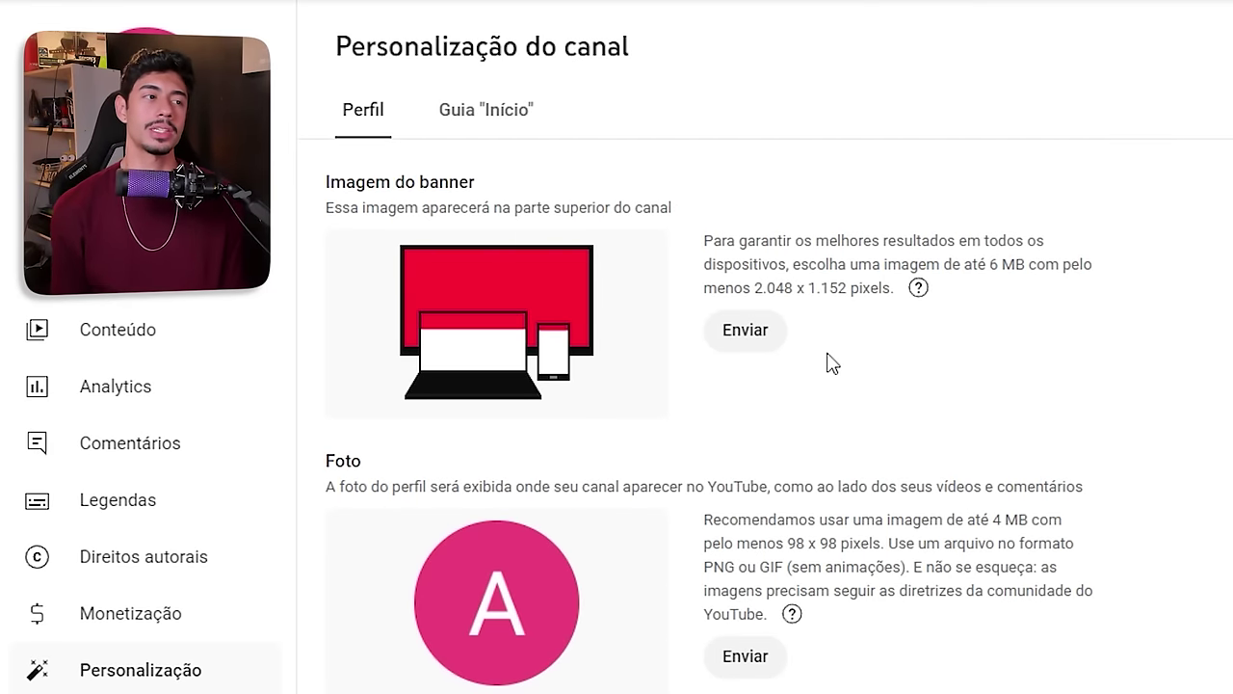
{"action": "left_click_drag", "start_coordinate": [367, 185], "coordinate": [476, 184]}
{"action": "left_click_drag", "start_coordinate": [327, 455], "coordinate": [402, 473]}
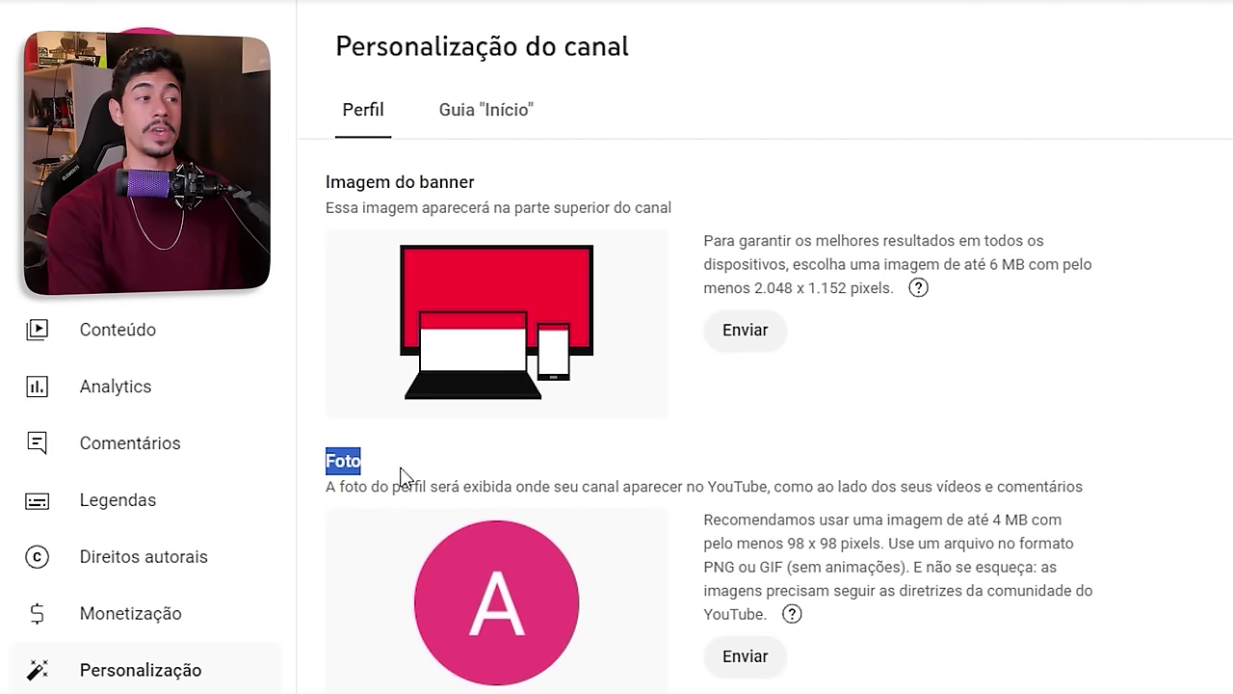
{"action": "left_click", "coordinate": [402, 473]}
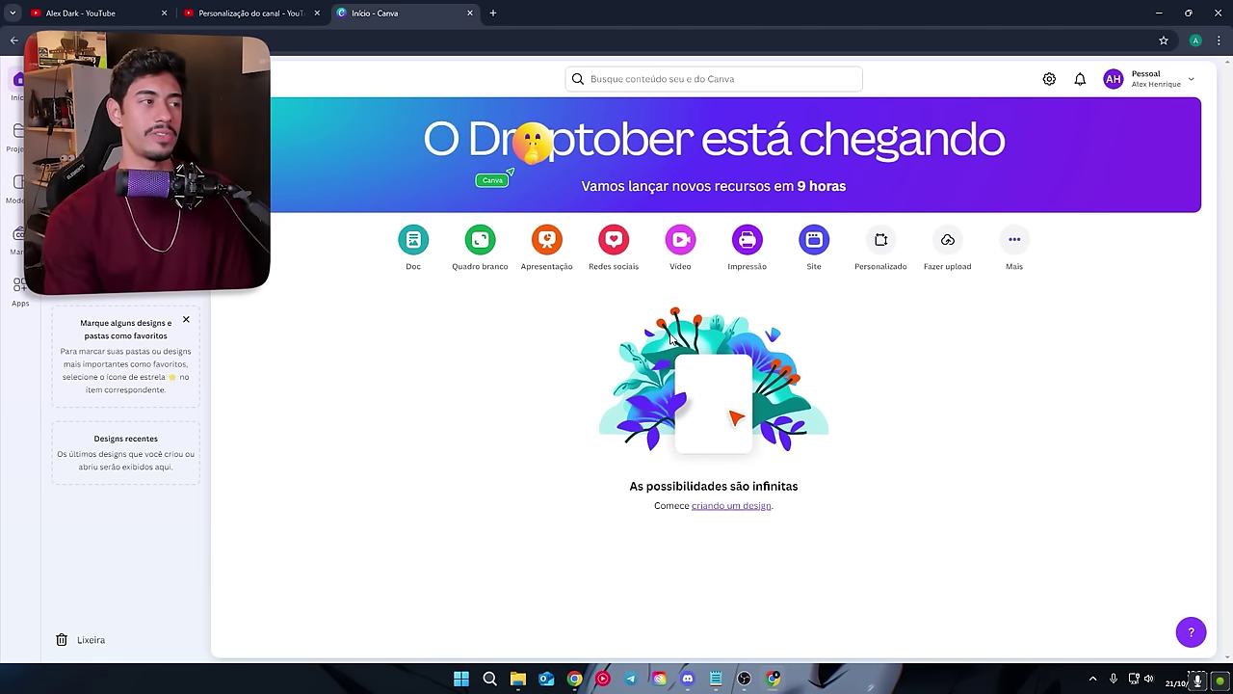
Open the Canva template library and search it for "banner canal do youtube".
{"action": "left_click", "coordinate": [19, 188]}
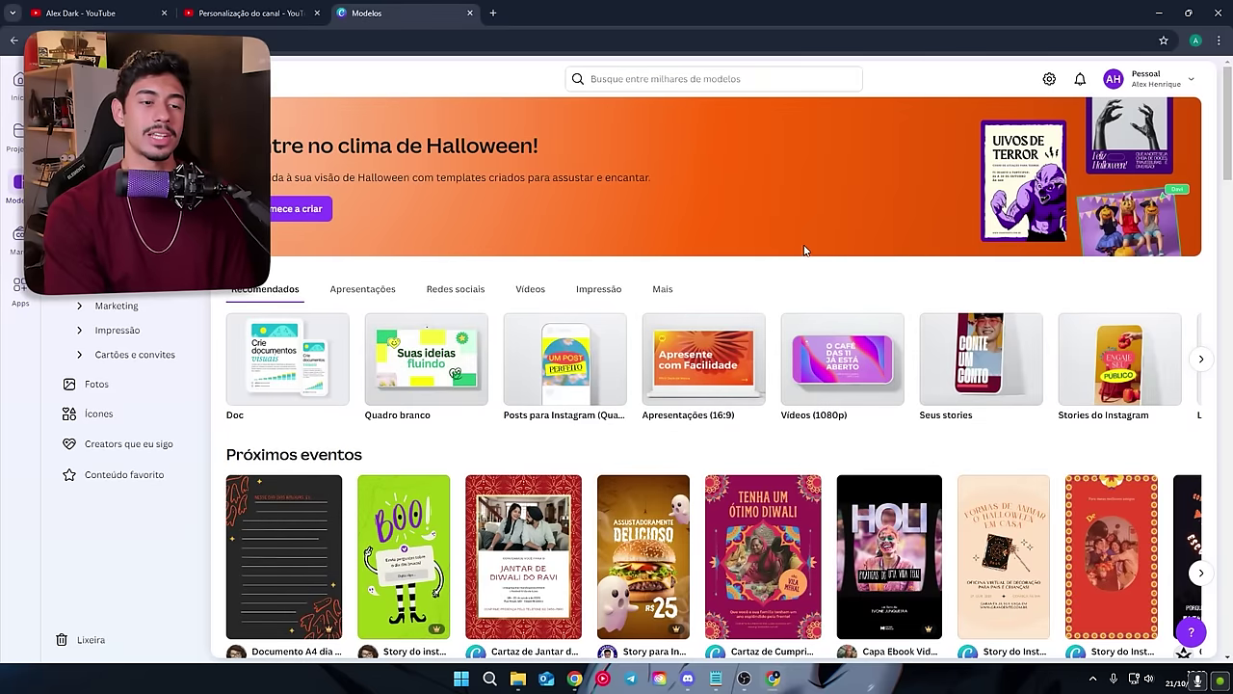
{"action": "scroll", "coordinate": [801, 260], "scroll_direction": "down", "scroll_amount": 2}
{"action": "scroll", "coordinate": [797, 248], "scroll_direction": "down", "scroll_amount": 1}
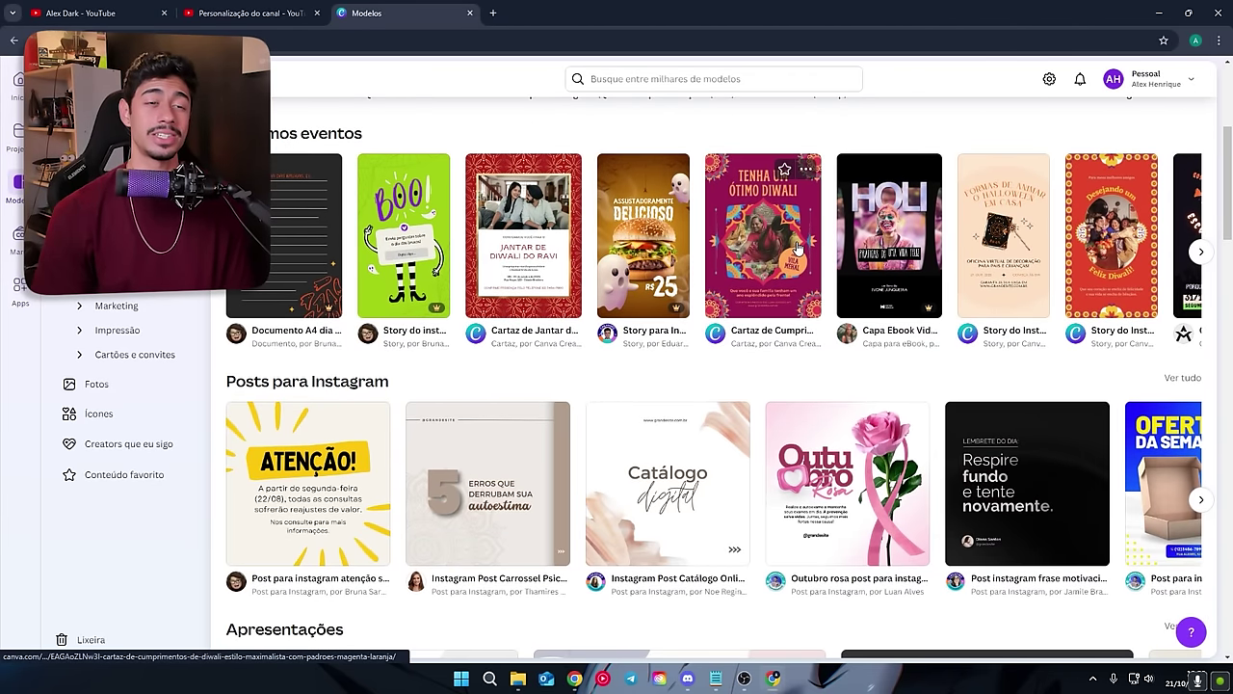
{"action": "scroll", "coordinate": [809, 255], "scroll_direction": "up", "scroll_amount": 3}
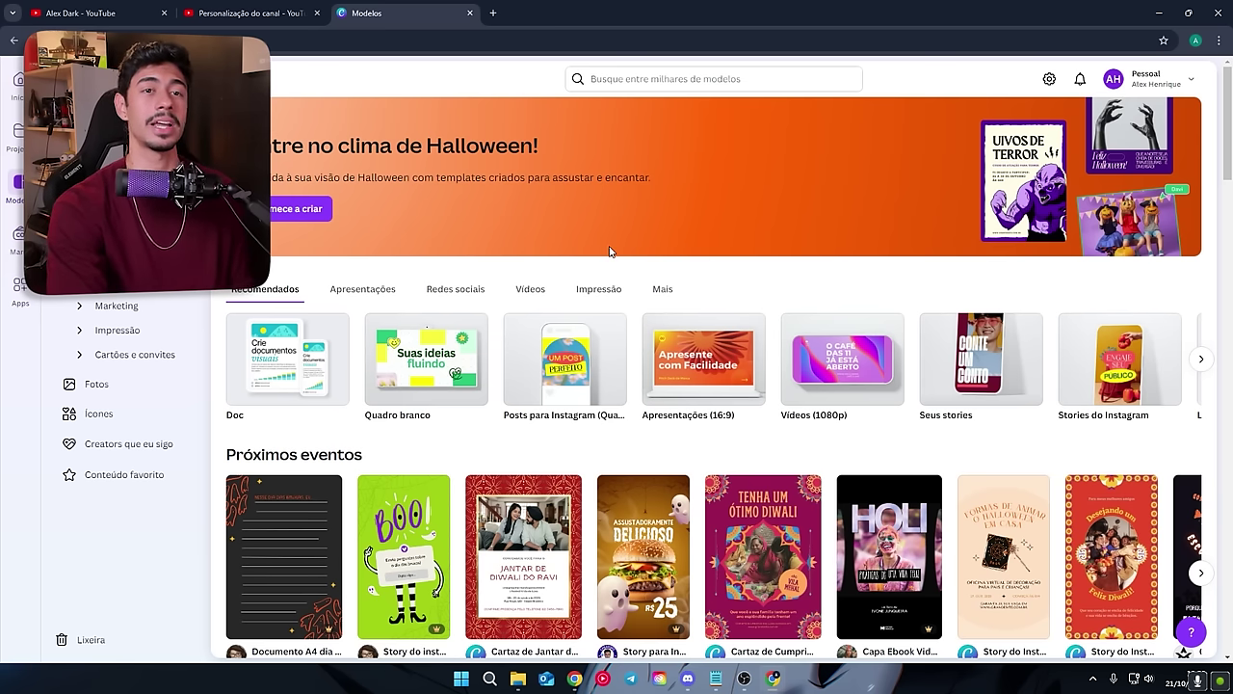
{"action": "left_click", "coordinate": [628, 74]}
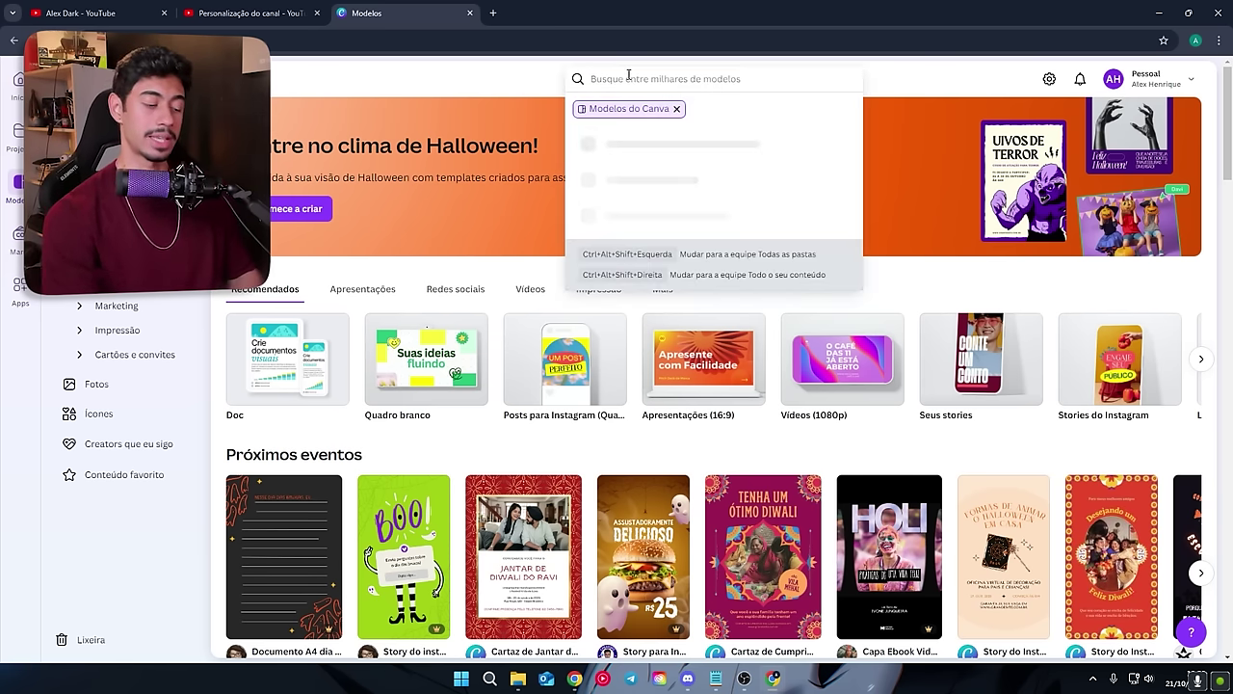
{"action": "type", "text": "banner canal do youtube"}
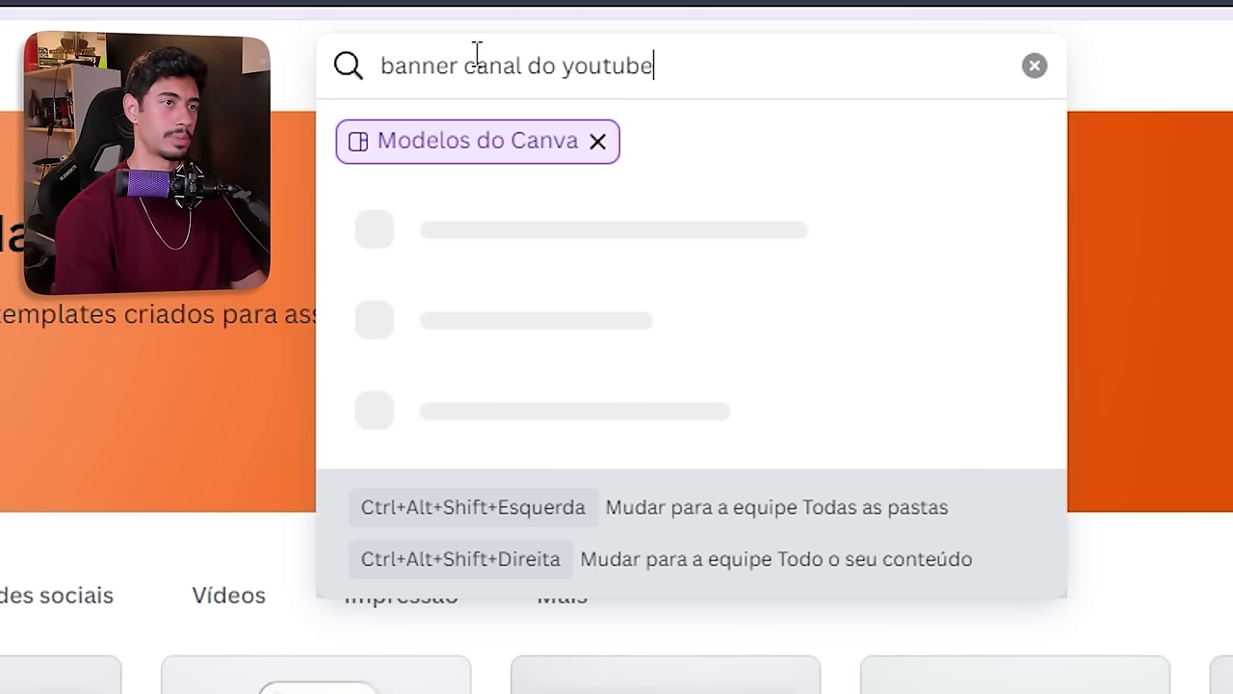
{"action": "key", "text": "Return"}
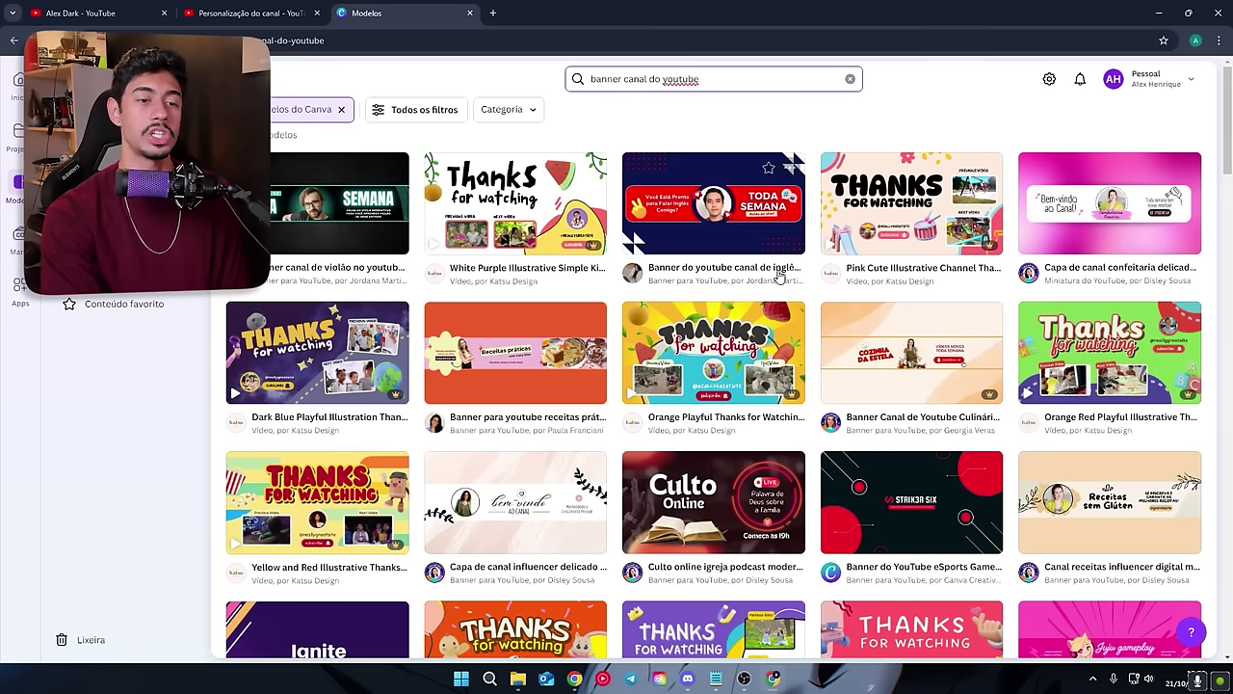
Browse the YouTube banner template results and check which ones are marked as Pro.
{"action": "scroll", "coordinate": [781, 276], "scroll_direction": "down", "scroll_amount": 3}
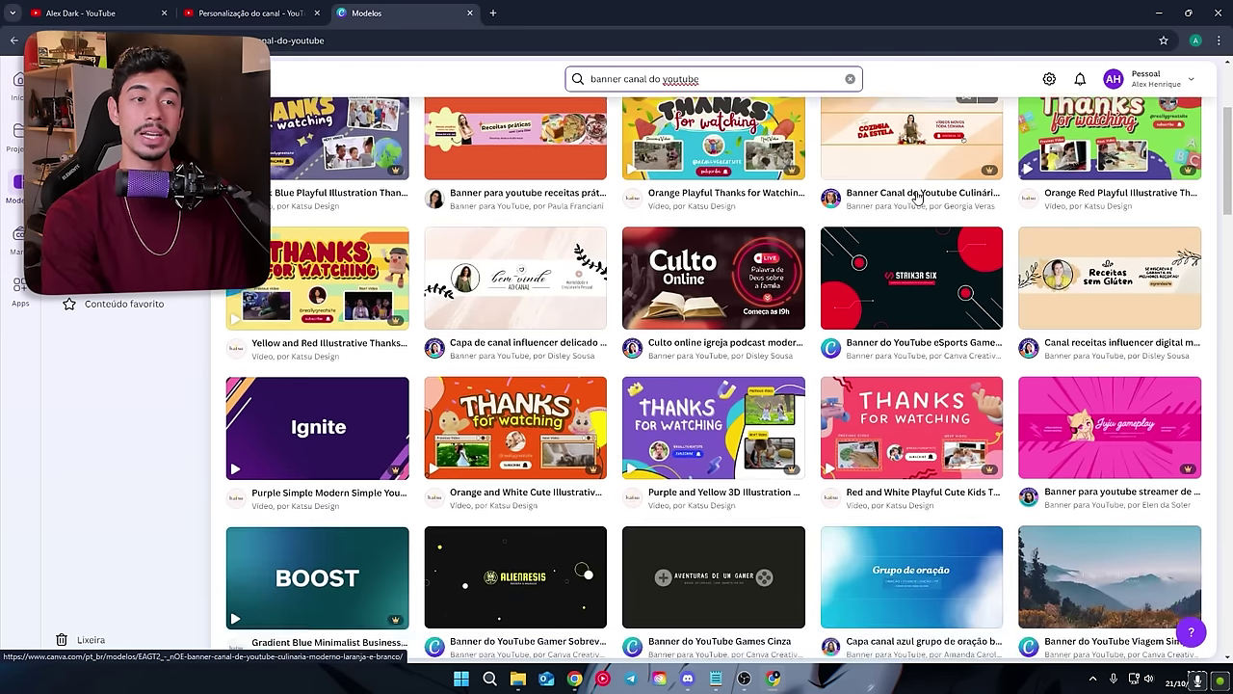
{"action": "scroll", "coordinate": [917, 196], "scroll_direction": "down", "scroll_amount": 10}
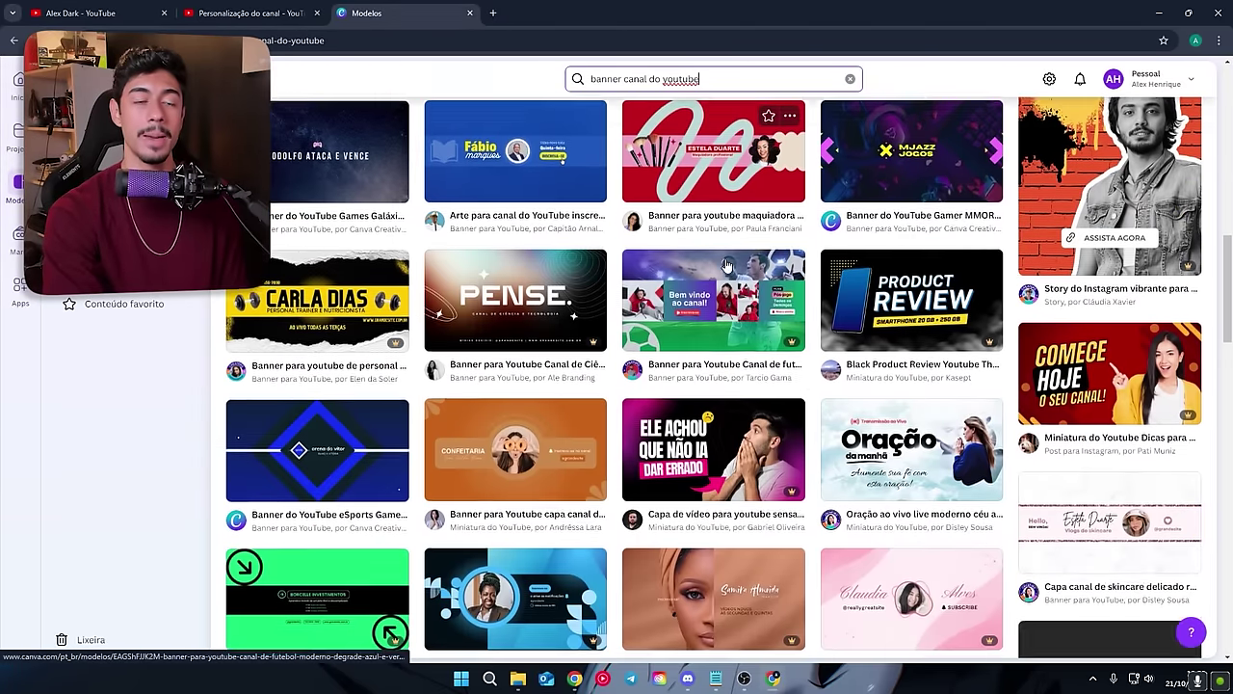
{"action": "scroll", "coordinate": [727, 265], "scroll_direction": "up", "scroll_amount": 10}
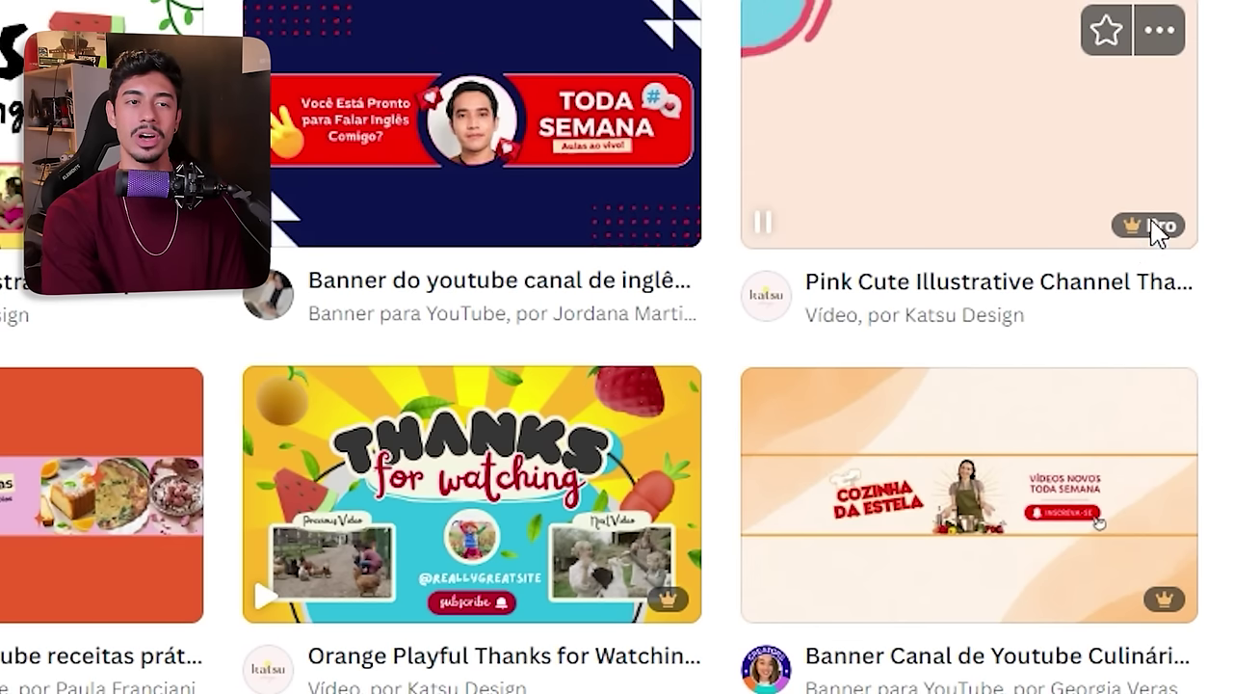
{"action": "mouse_move", "coordinate": [1168, 625]}
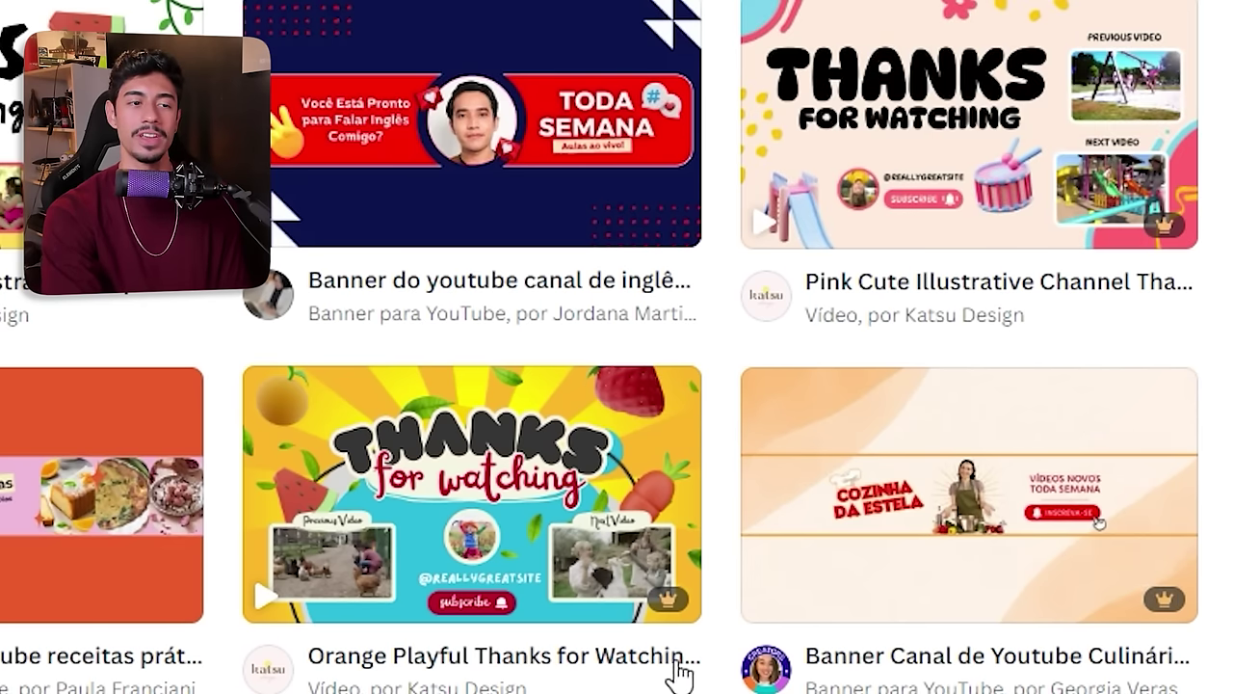
{"action": "scroll", "coordinate": [683, 636], "scroll_direction": "down", "scroll_amount": 2}
{"action": "scroll", "coordinate": [1107, 616], "scroll_direction": "up", "scroll_amount": 2}
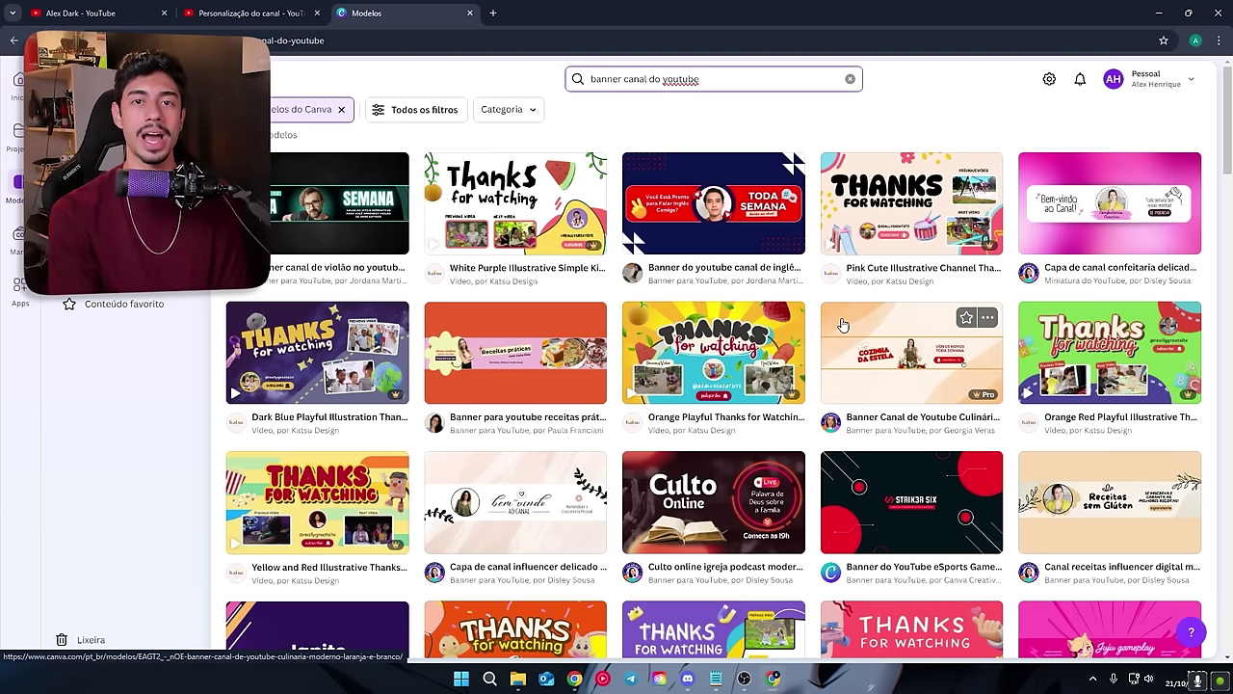
{"action": "left_click", "coordinate": [595, 151]}
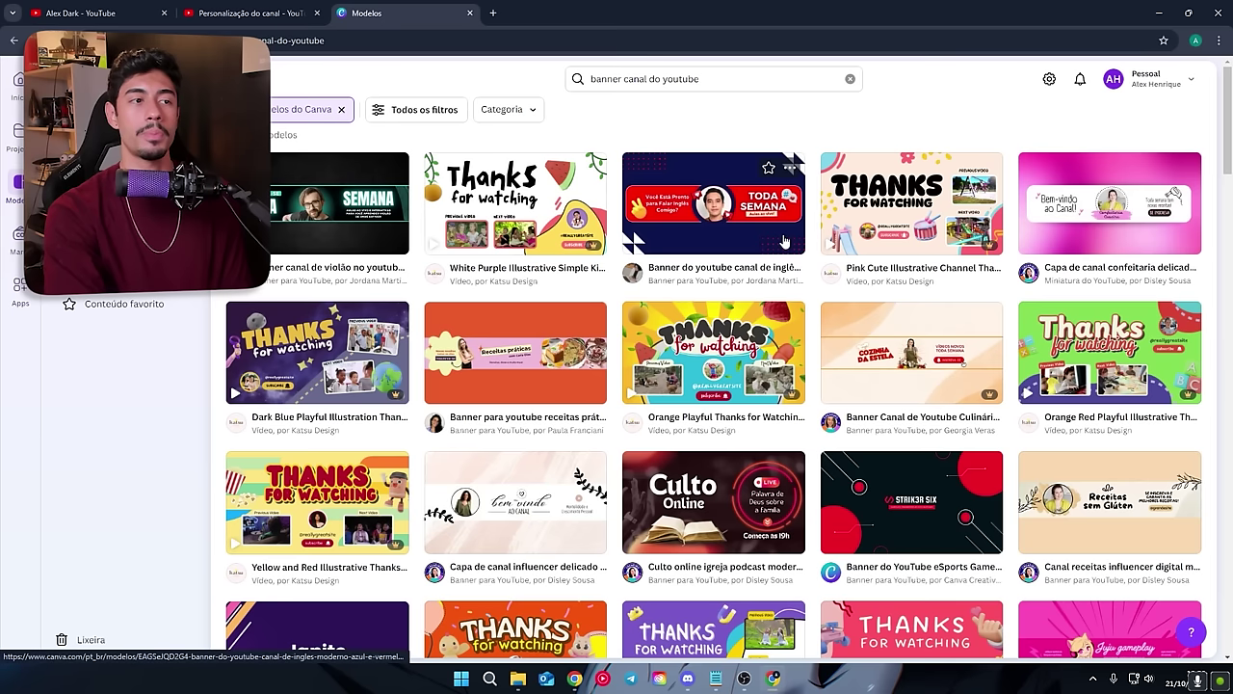
Open the "Banner do YouTube eSports Gamer Escuro Vermelho Preto" template, review the similar designs, and start customizing it.
{"action": "scroll", "coordinate": [737, 221], "scroll_direction": "down", "scroll_amount": 1}
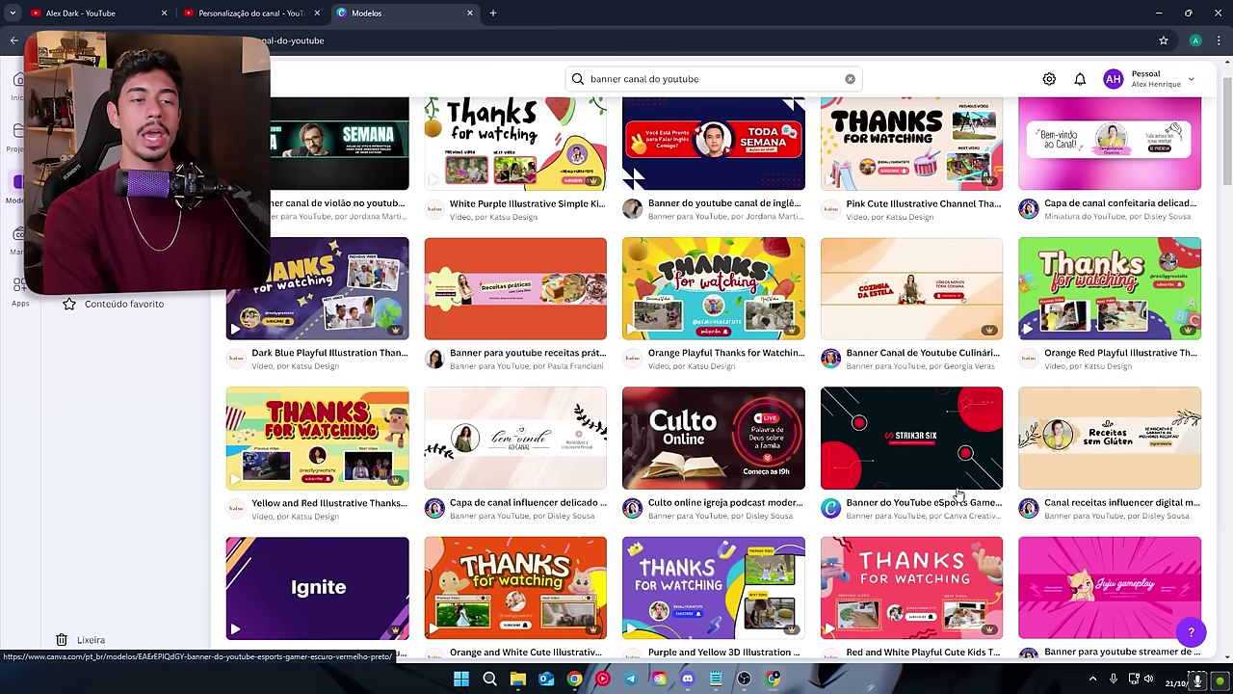
{"action": "left_click", "coordinate": [887, 445]}
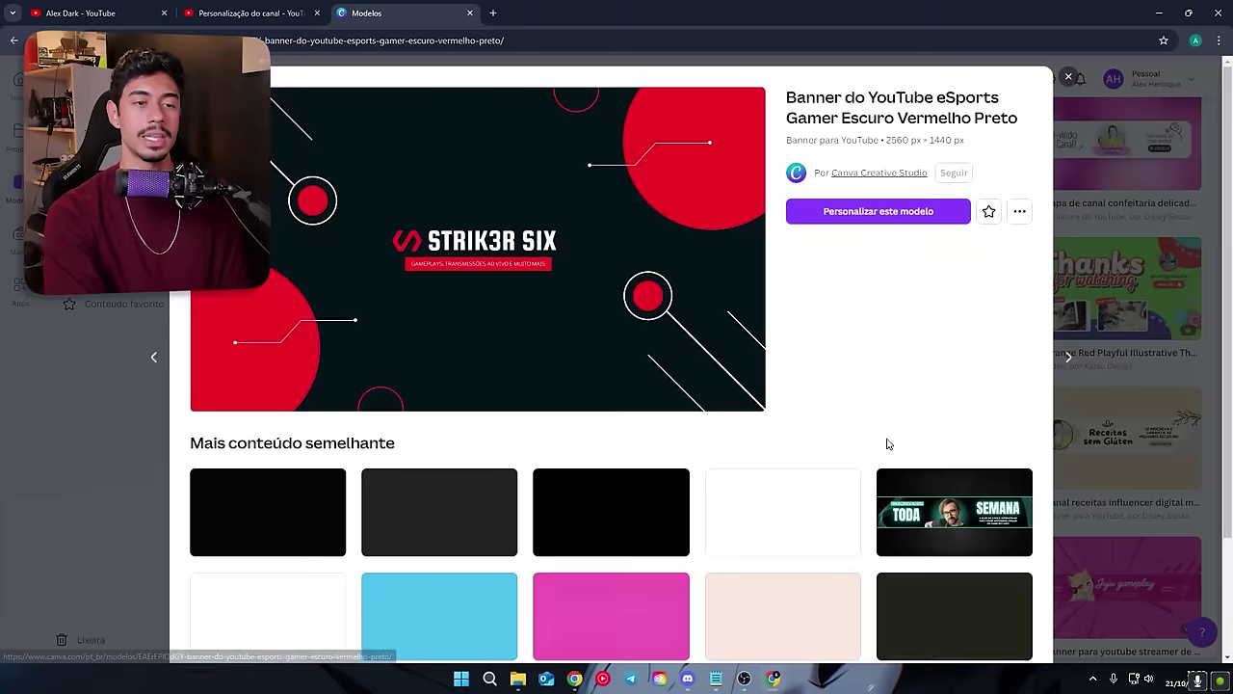
{"action": "scroll", "coordinate": [732, 375], "scroll_direction": "down", "scroll_amount": 5}
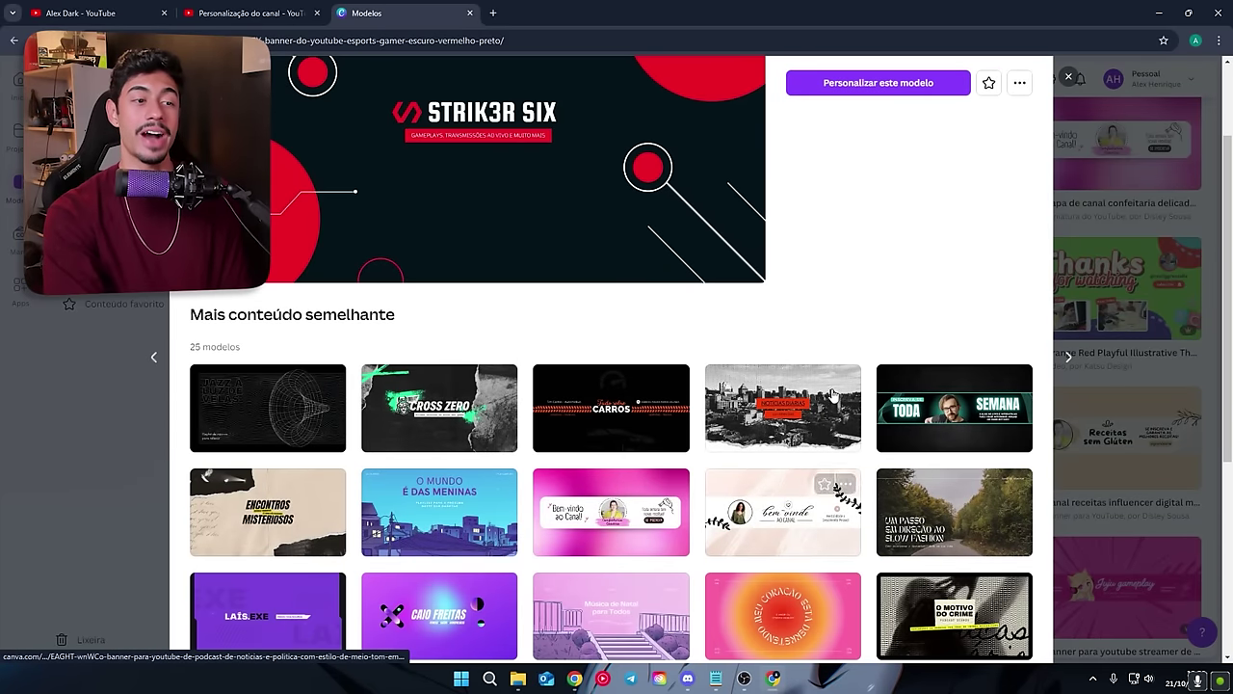
{"action": "scroll", "coordinate": [603, 399], "scroll_direction": "down", "scroll_amount": 1}
{"action": "scroll", "coordinate": [607, 397], "scroll_direction": "up", "scroll_amount": 6}
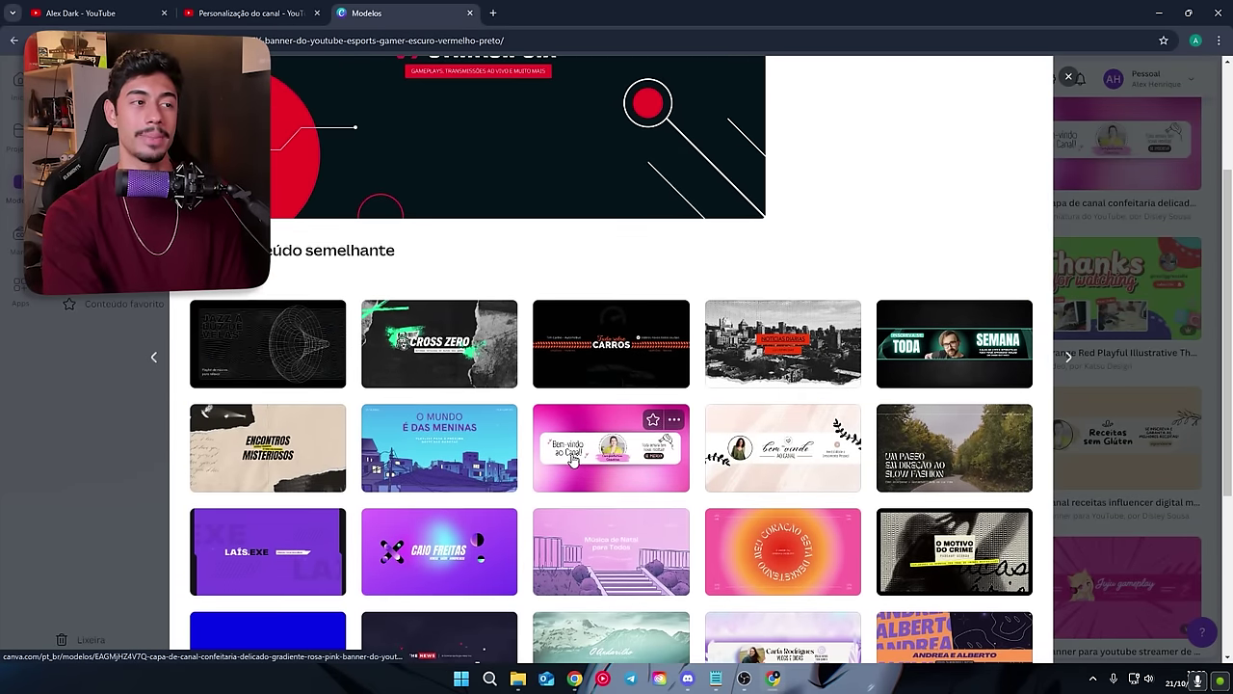
{"action": "scroll", "coordinate": [501, 337], "scroll_direction": "down", "scroll_amount": 1}
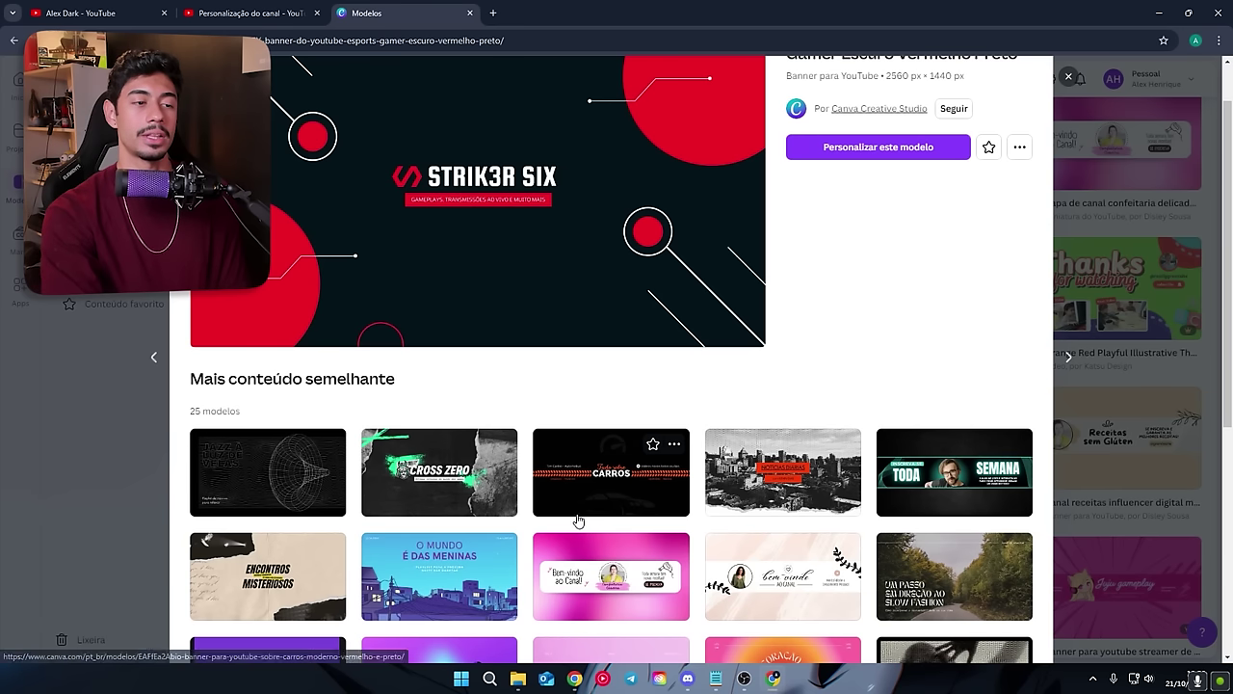
{"action": "scroll", "coordinate": [470, 333], "scroll_direction": "up", "scroll_amount": 1}
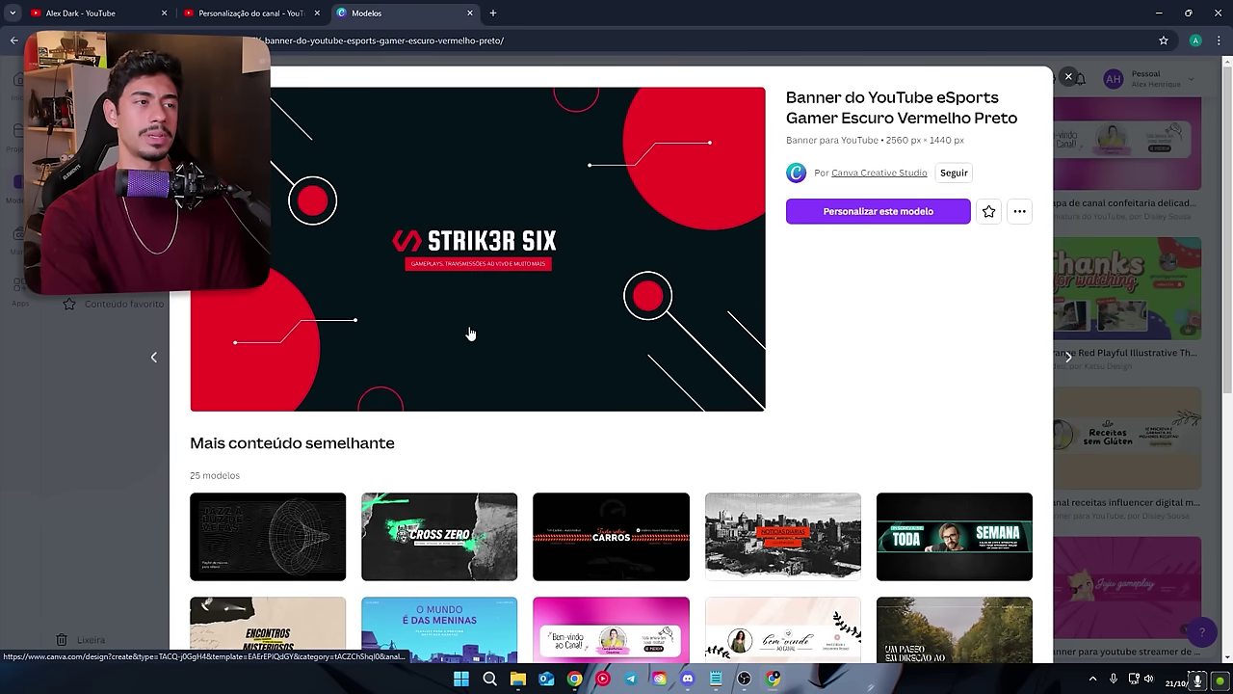
{"action": "left_click", "coordinate": [872, 223]}
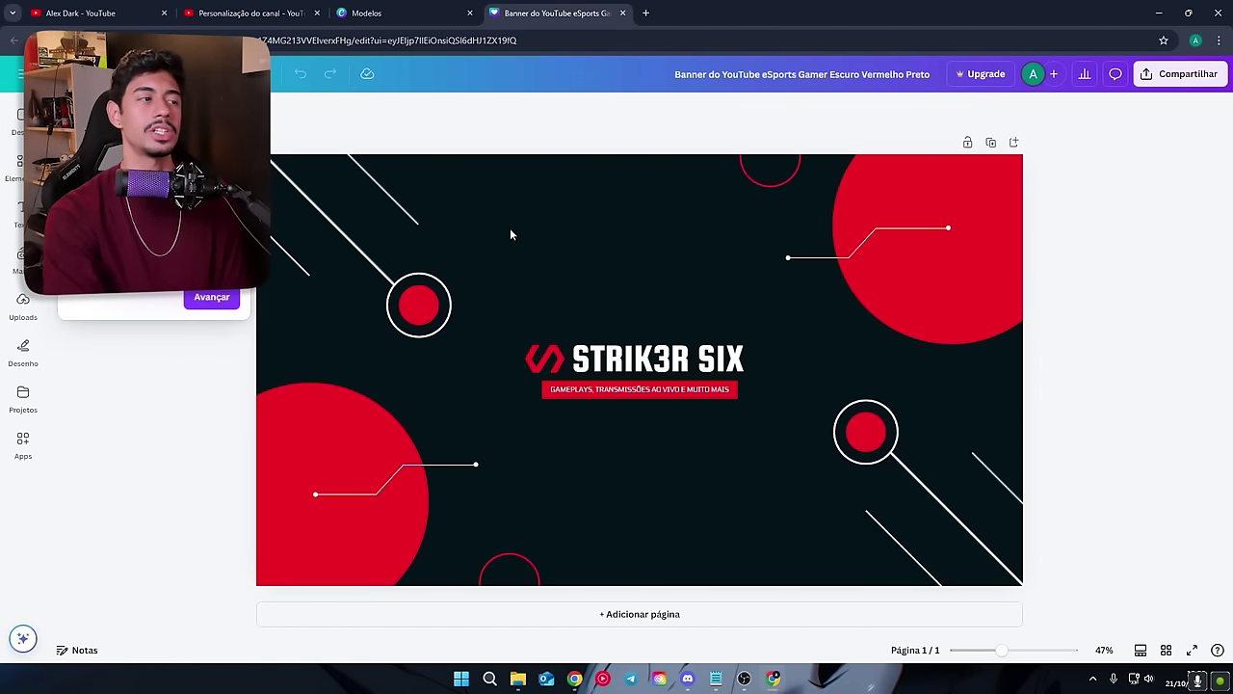
Inspect the banner's title and tagline text, dismiss the text tip, and look through the text, drawing and upload tools.
{"action": "double_click", "coordinate": [639, 356]}
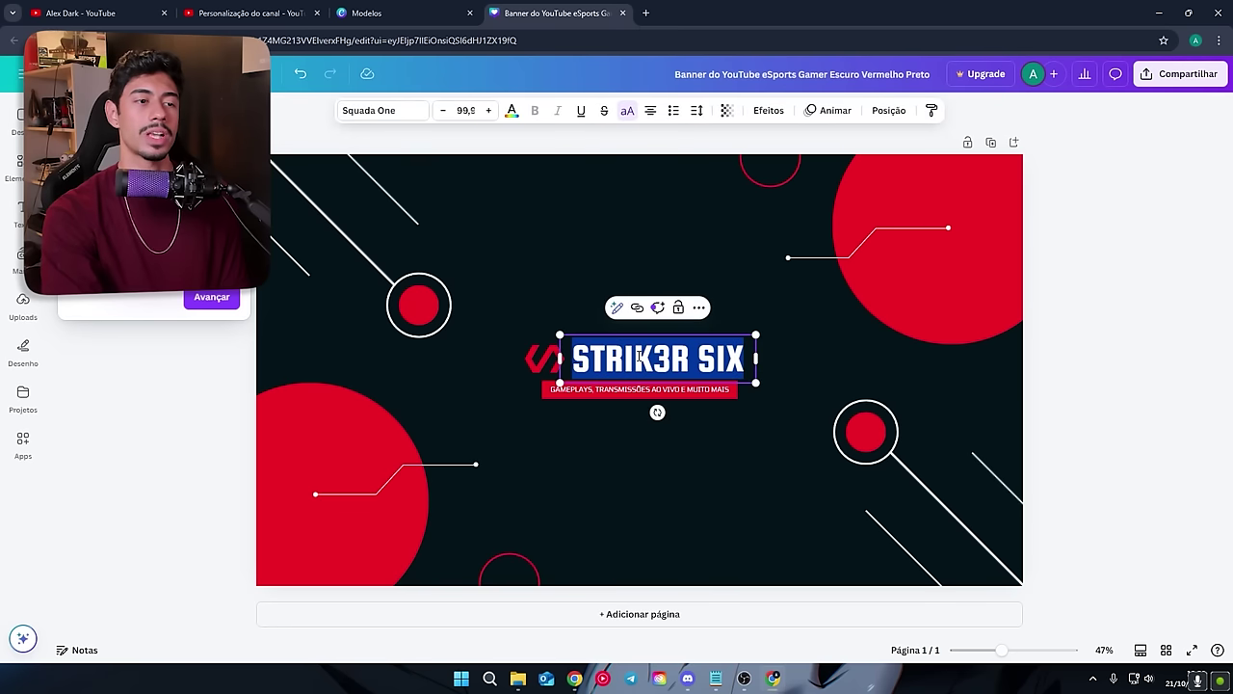
{"action": "double_click", "coordinate": [585, 391]}
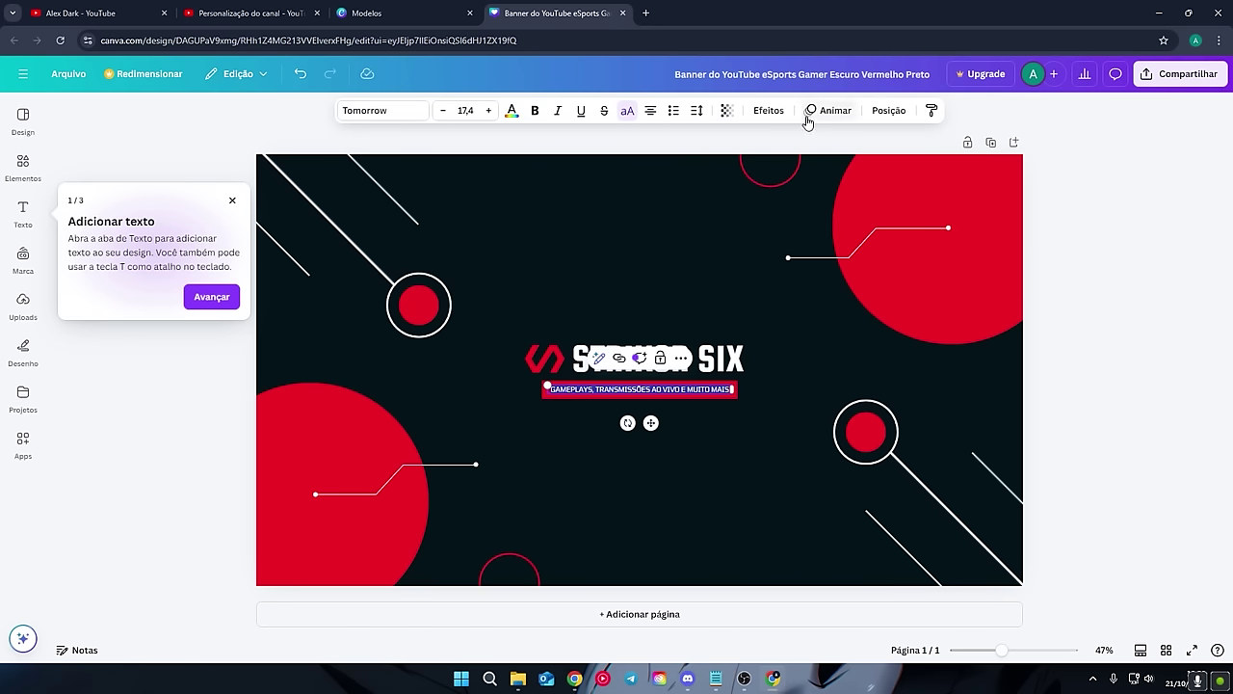
{"action": "left_click", "coordinate": [23, 211]}
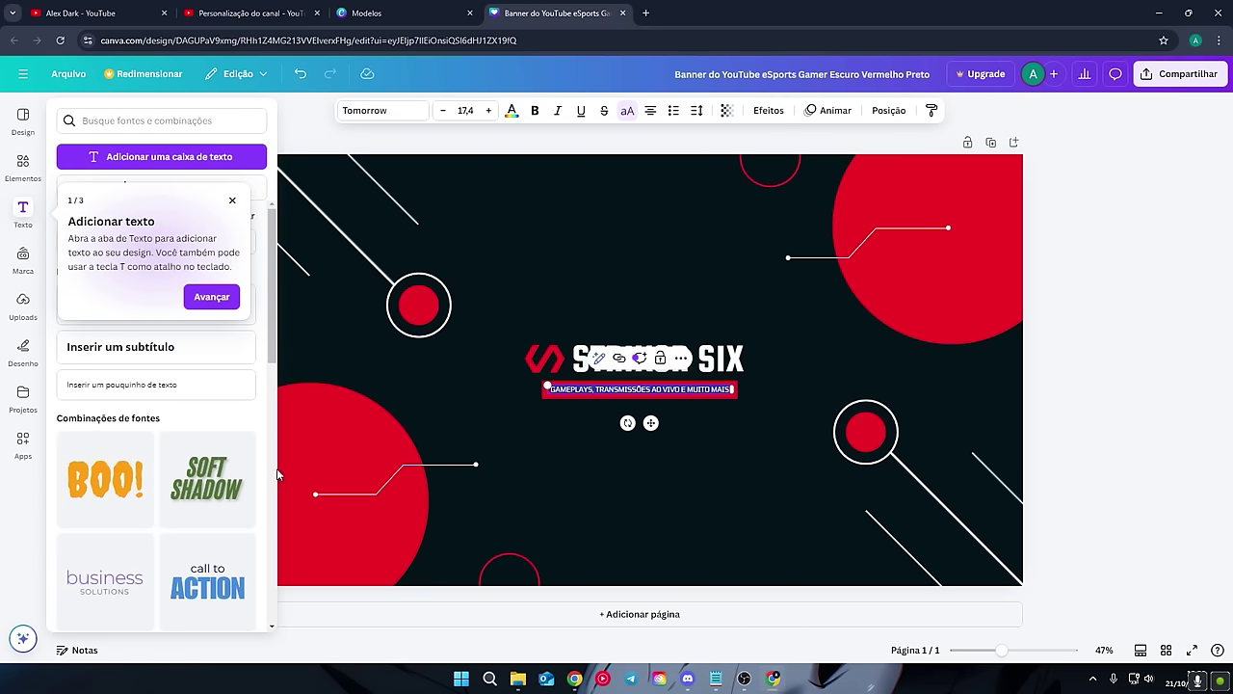
{"action": "left_click", "coordinate": [23, 352]}
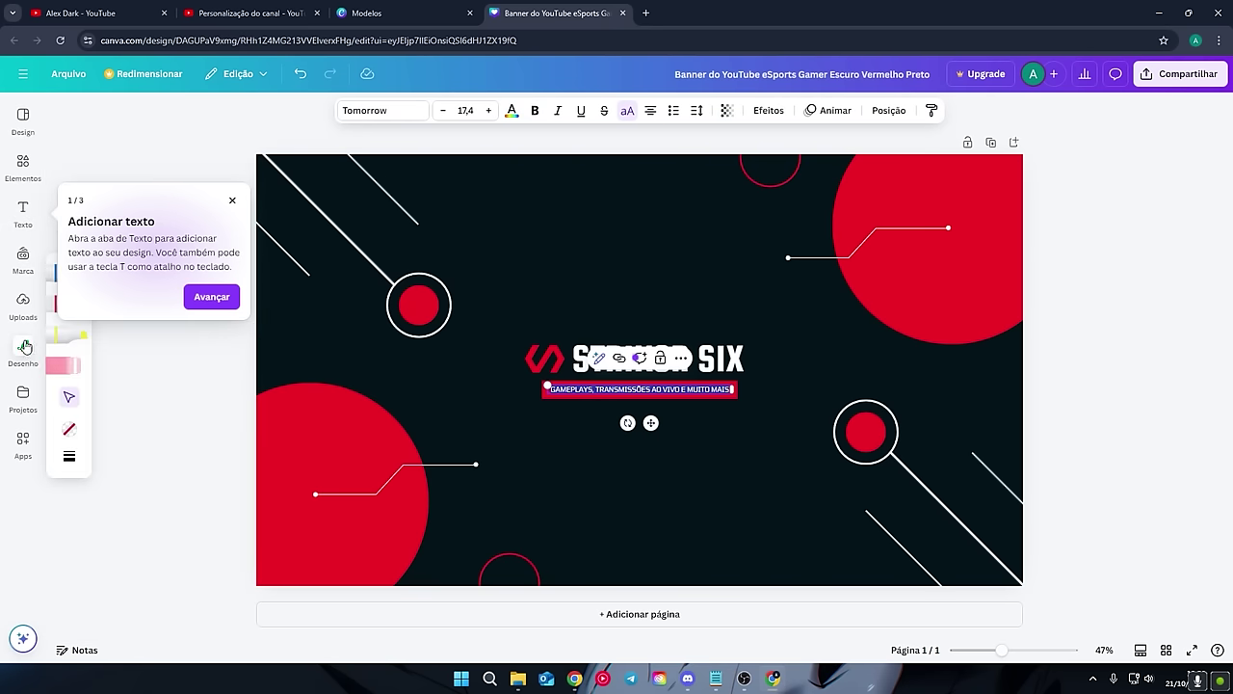
{"action": "left_click", "coordinate": [211, 296]}
{"action": "left_click", "coordinate": [232, 201]}
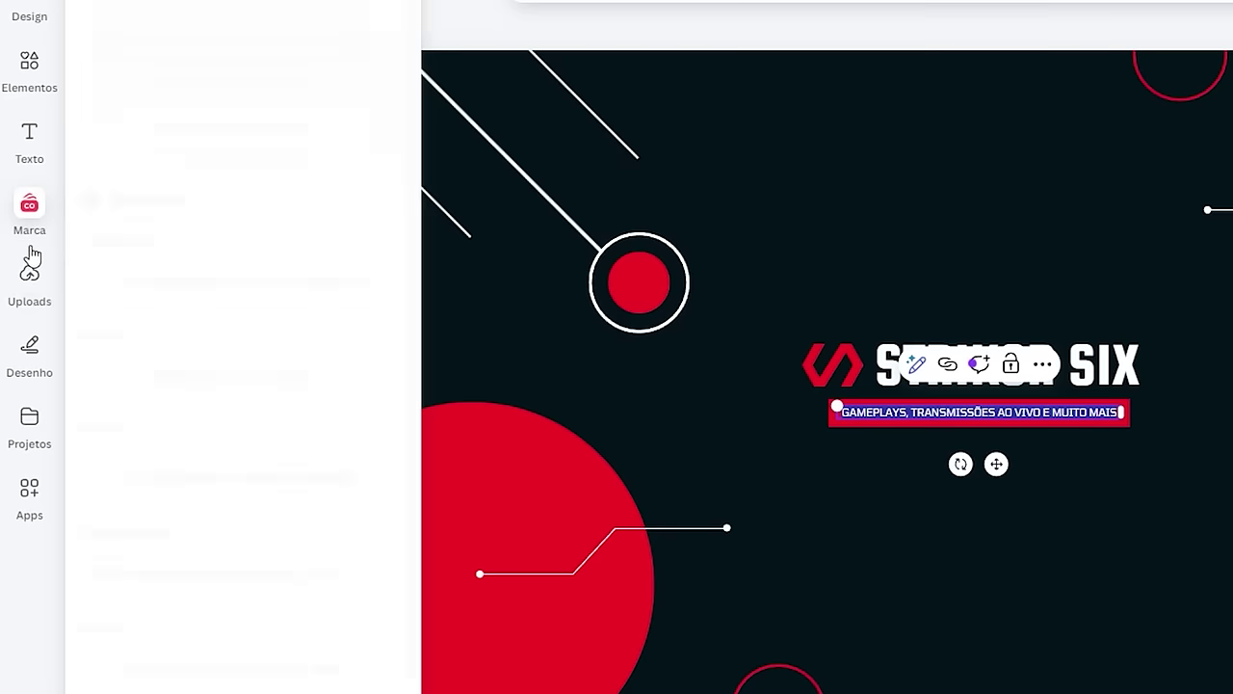
{"action": "left_click", "coordinate": [23, 306]}
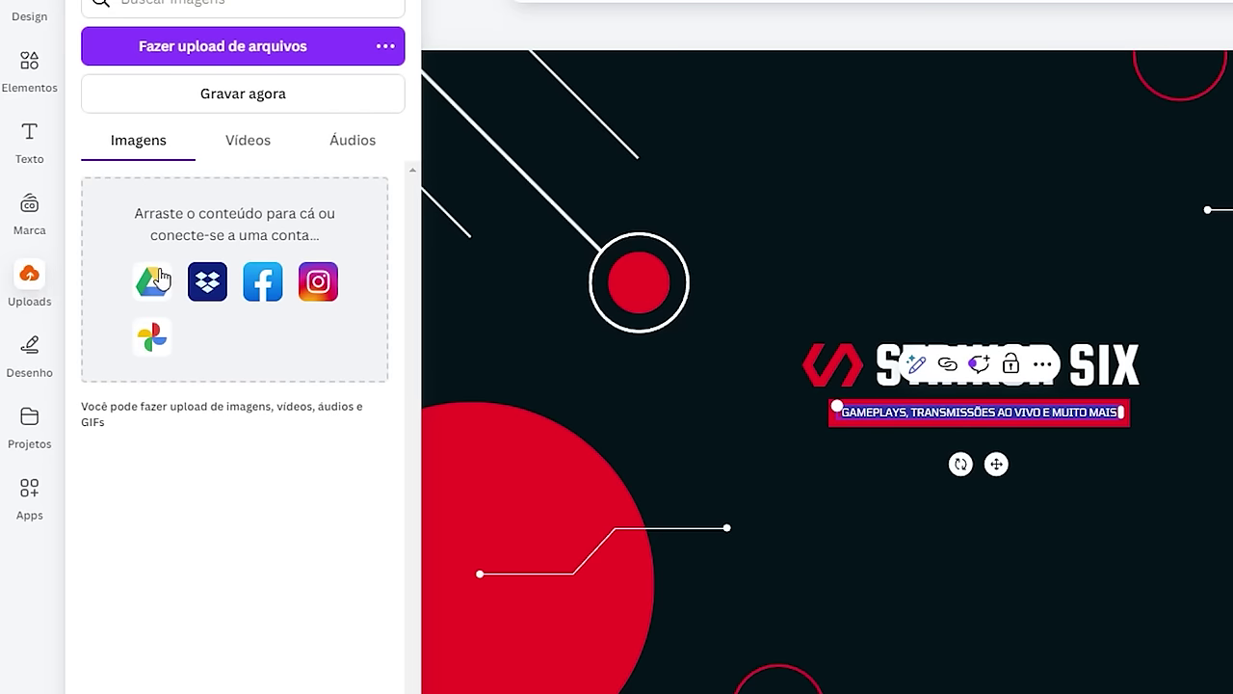
{"action": "left_click", "coordinate": [421, 279]}
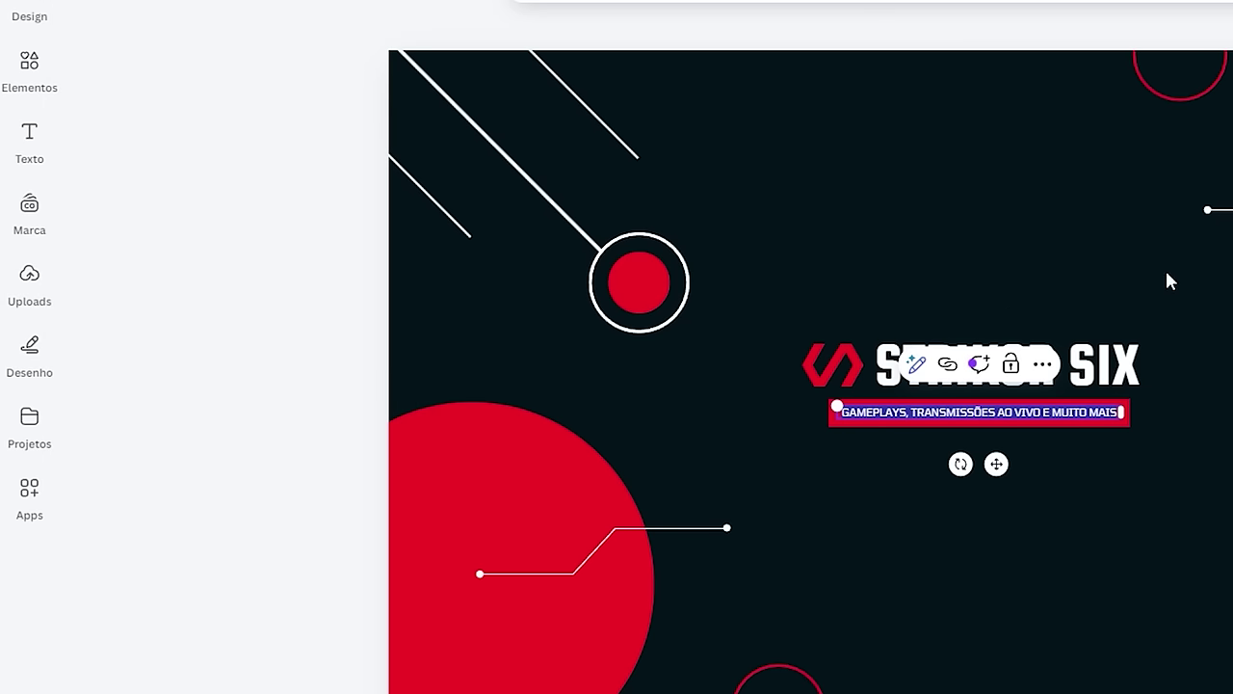
Look through the photos, videos, audio and charts in the elements library, and close it.
{"action": "left_click", "coordinate": [28, 60]}
{"action": "scroll", "coordinate": [251, 404], "scroll_direction": "down", "scroll_amount": 6}
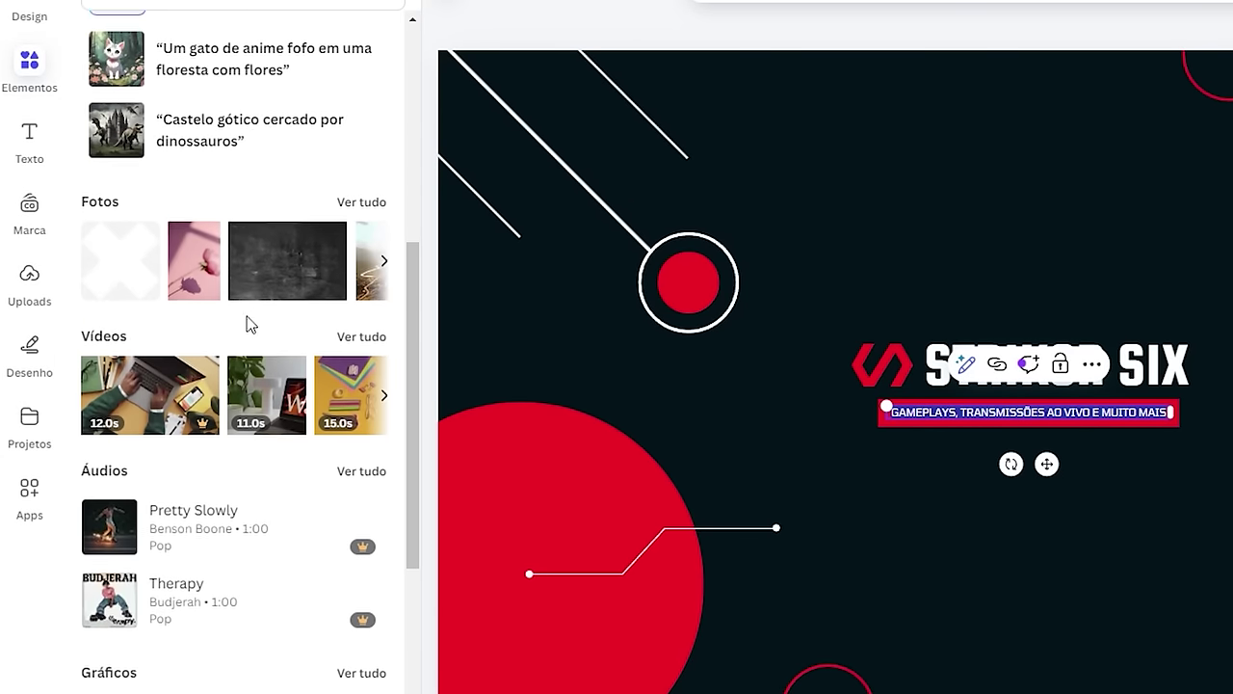
{"action": "scroll", "coordinate": [218, 258], "scroll_direction": "down", "scroll_amount": 1}
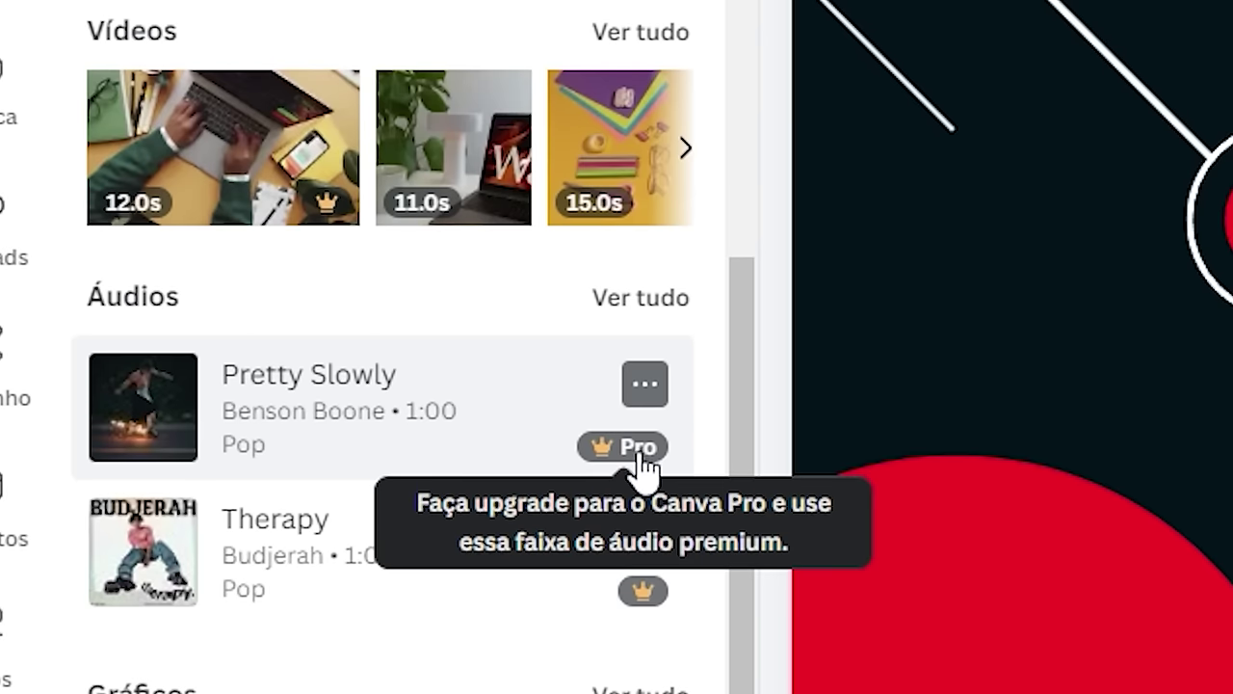
{"action": "scroll", "coordinate": [482, 491], "scroll_direction": "down", "scroll_amount": 2}
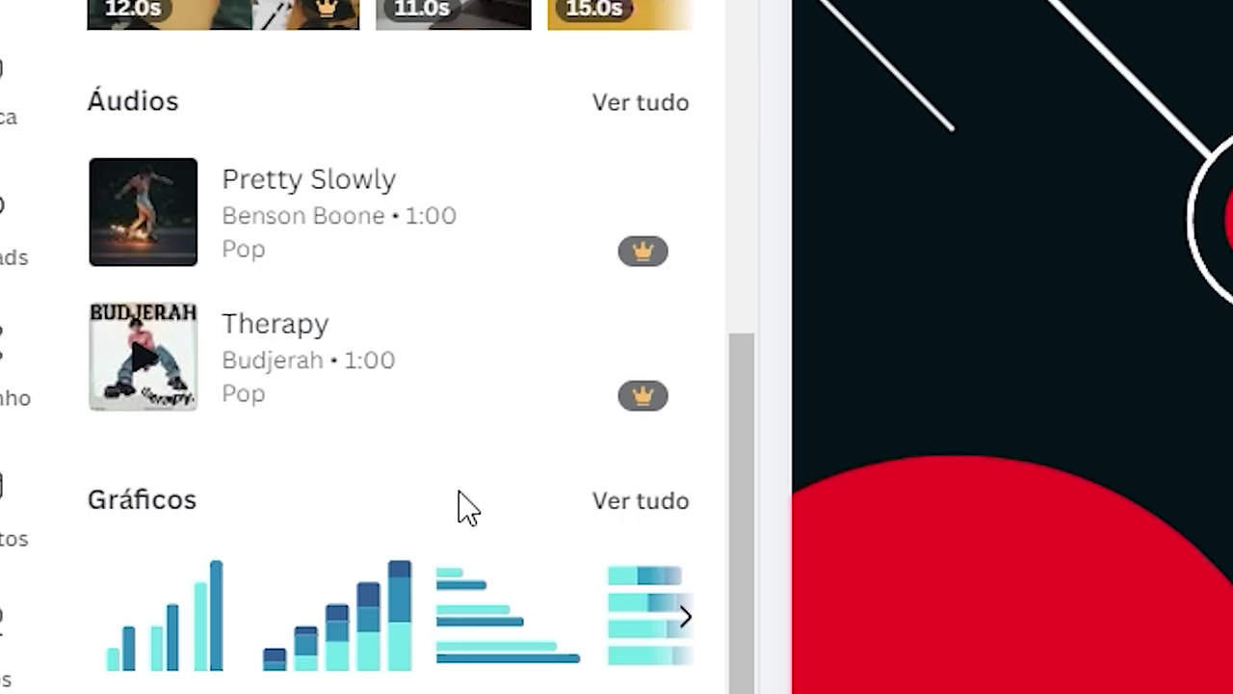
{"action": "scroll", "coordinate": [495, 366], "scroll_direction": "up", "scroll_amount": 6}
{"action": "scroll", "coordinate": [501, 371], "scroll_direction": "up", "scroll_amount": 2}
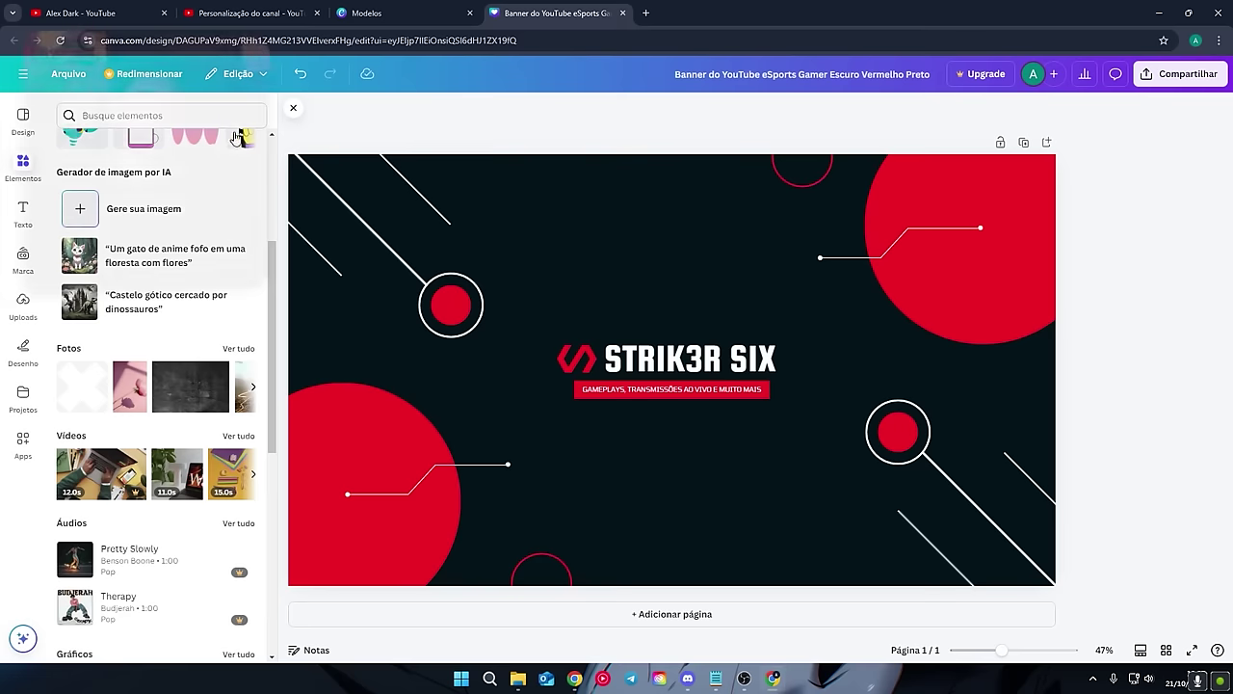
{"action": "left_click", "coordinate": [19, 182]}
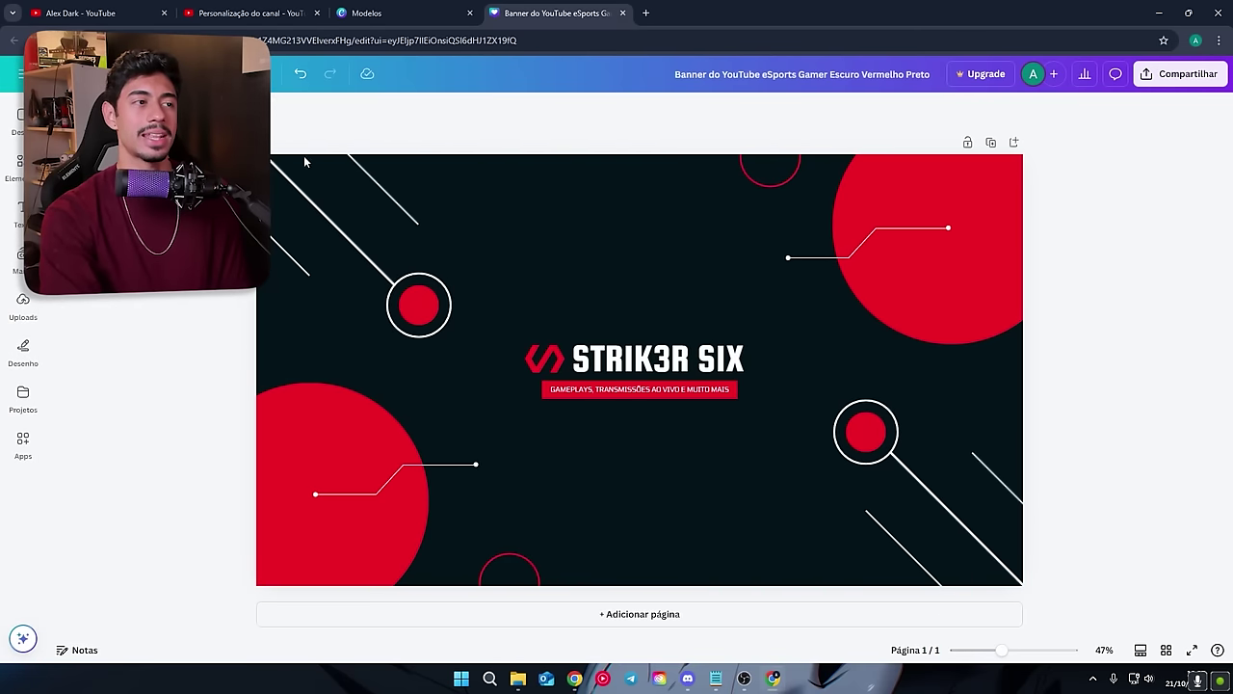
Delete the tagline text and its red background bar below the "STRIK3R SIX" title.
{"action": "left_click", "coordinate": [599, 394]}
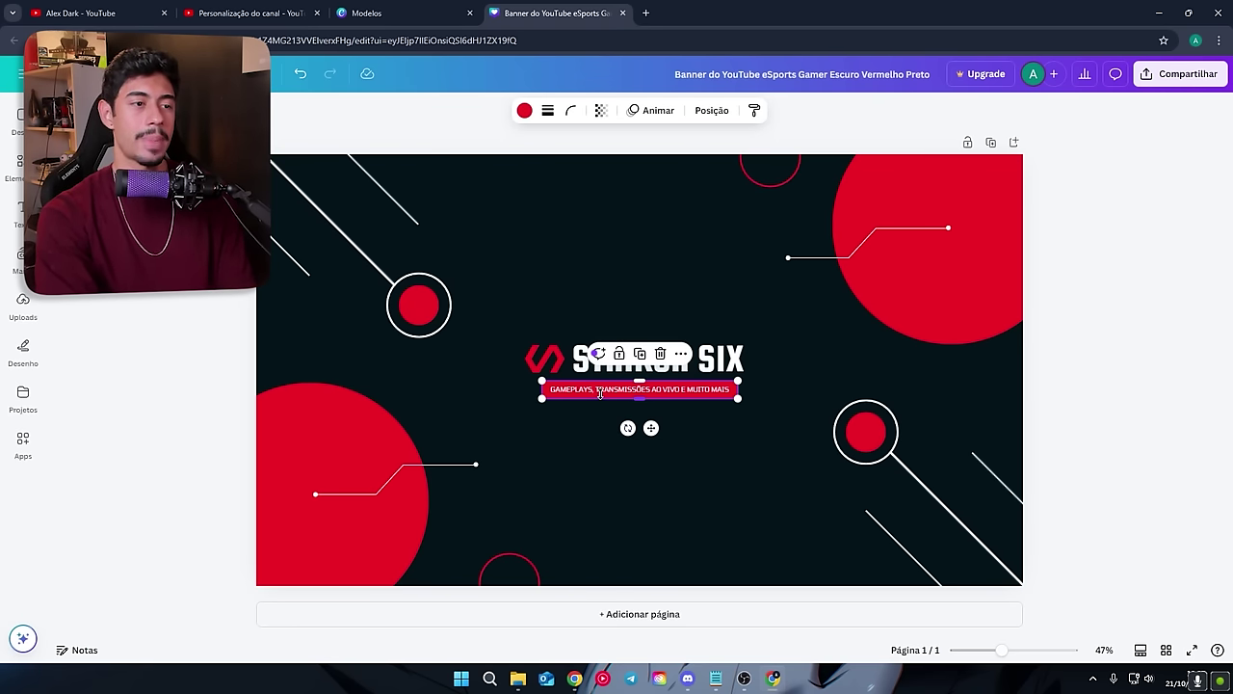
{"action": "left_click", "coordinate": [588, 398]}
{"action": "left_click", "coordinate": [590, 389]}
{"action": "key", "text": "Delete"}
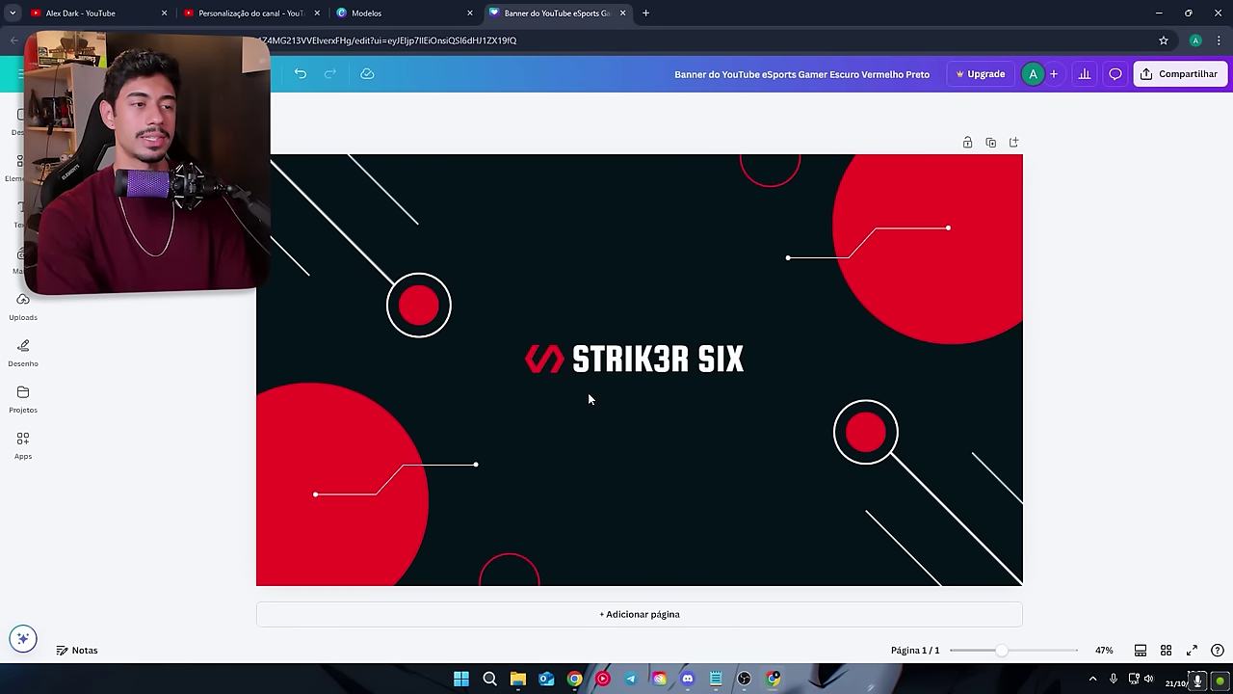
Move the "STRIK3R SIX" title and the red logo beside it slightly down, keeping them aligned with each other.
{"action": "left_click", "coordinate": [647, 379]}
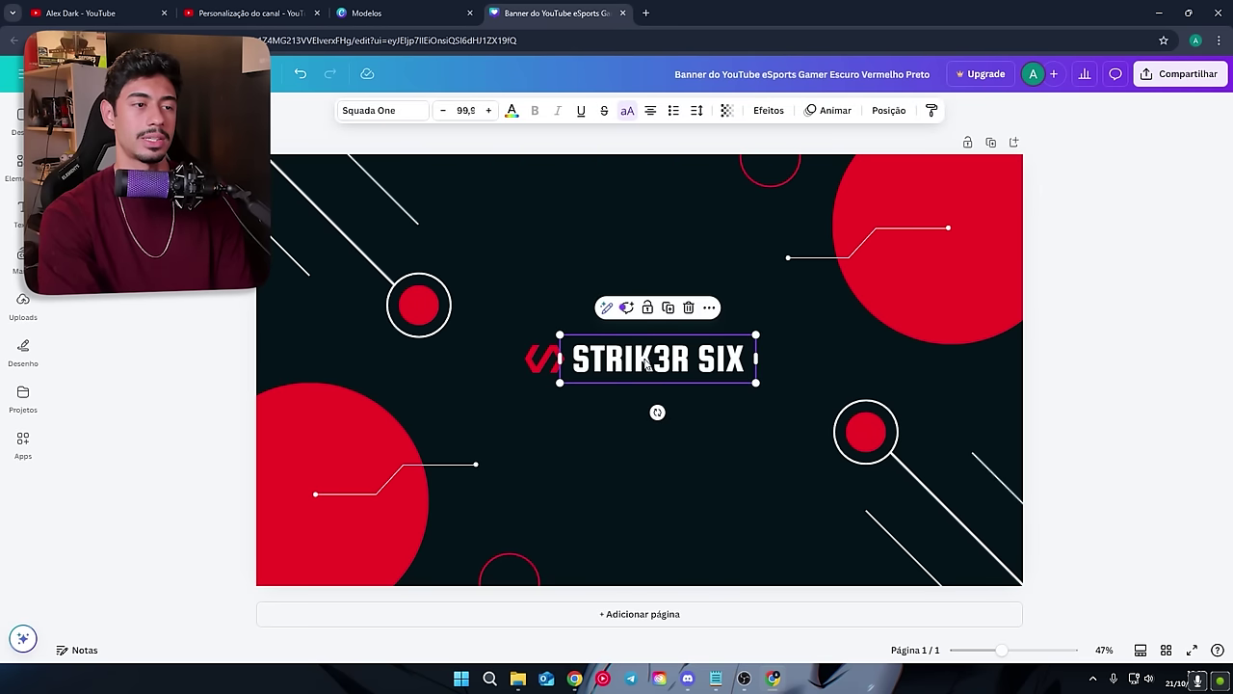
{"action": "left_click_drag", "start_coordinate": [645, 363], "coordinate": [652, 368]}
{"action": "left_click", "coordinate": [545, 359]}
{"action": "left_click_drag", "start_coordinate": [545, 359], "coordinate": [542, 368]}
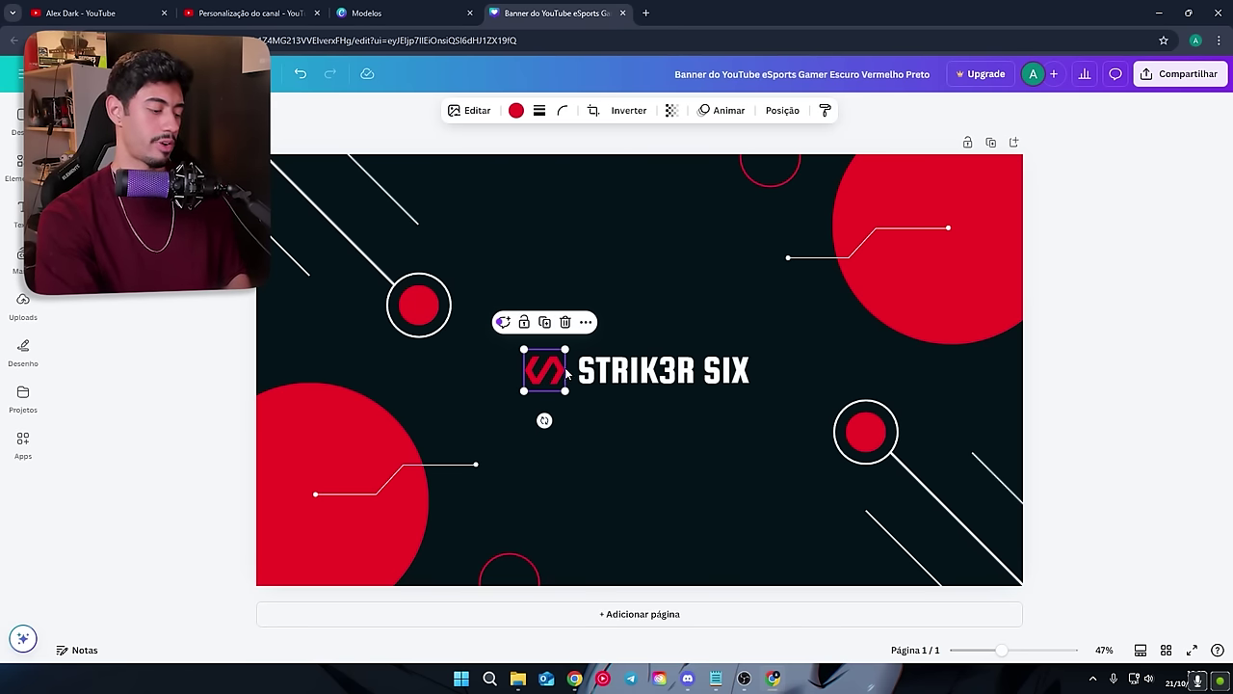
Place a copy of the red logo on the other side of the title and replace the title text with "INSCREVA -SE".
{"action": "left_click_drag", "start_coordinate": [546, 370], "coordinate": [779, 373]}
{"action": "left_click", "coordinate": [607, 316]}
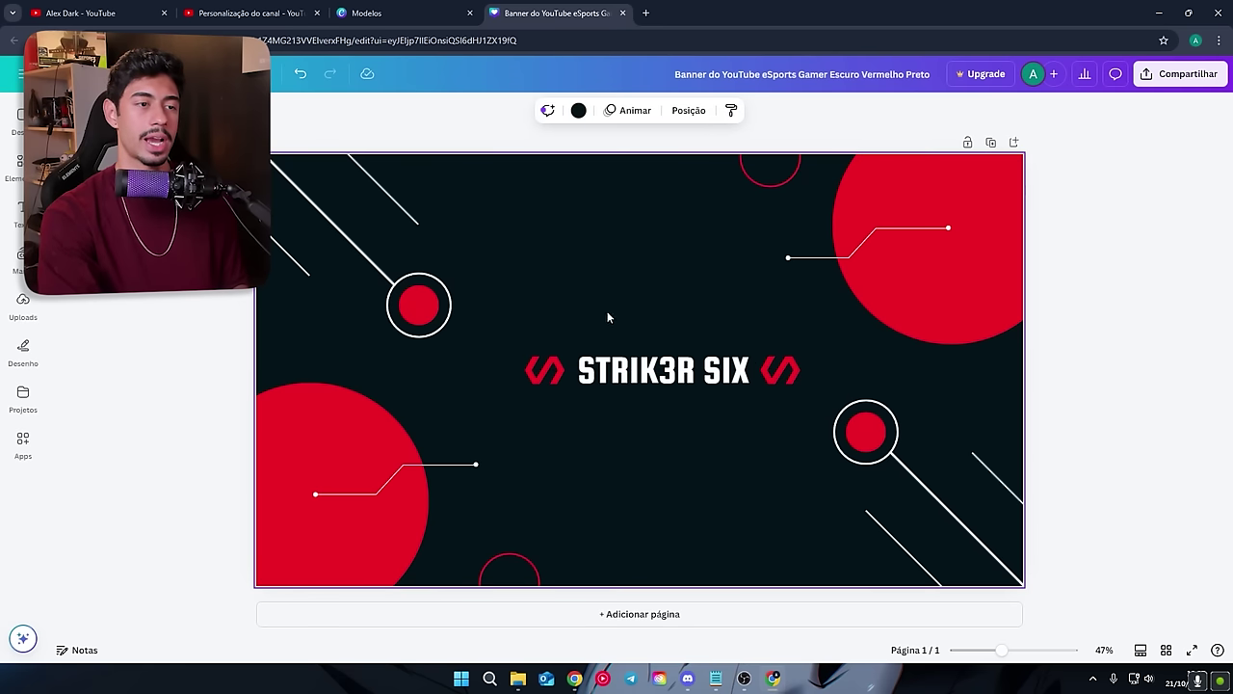
{"action": "double_click", "coordinate": [650, 373]}
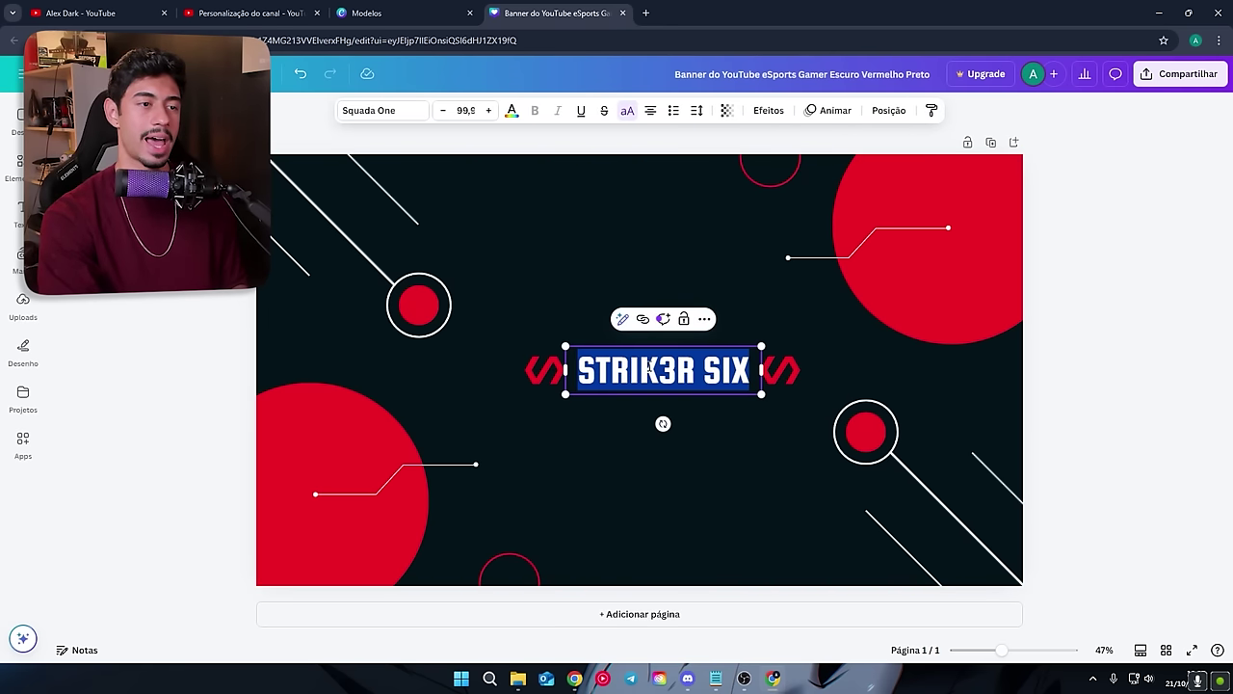
{"action": "type", "text": "INSCRE"}
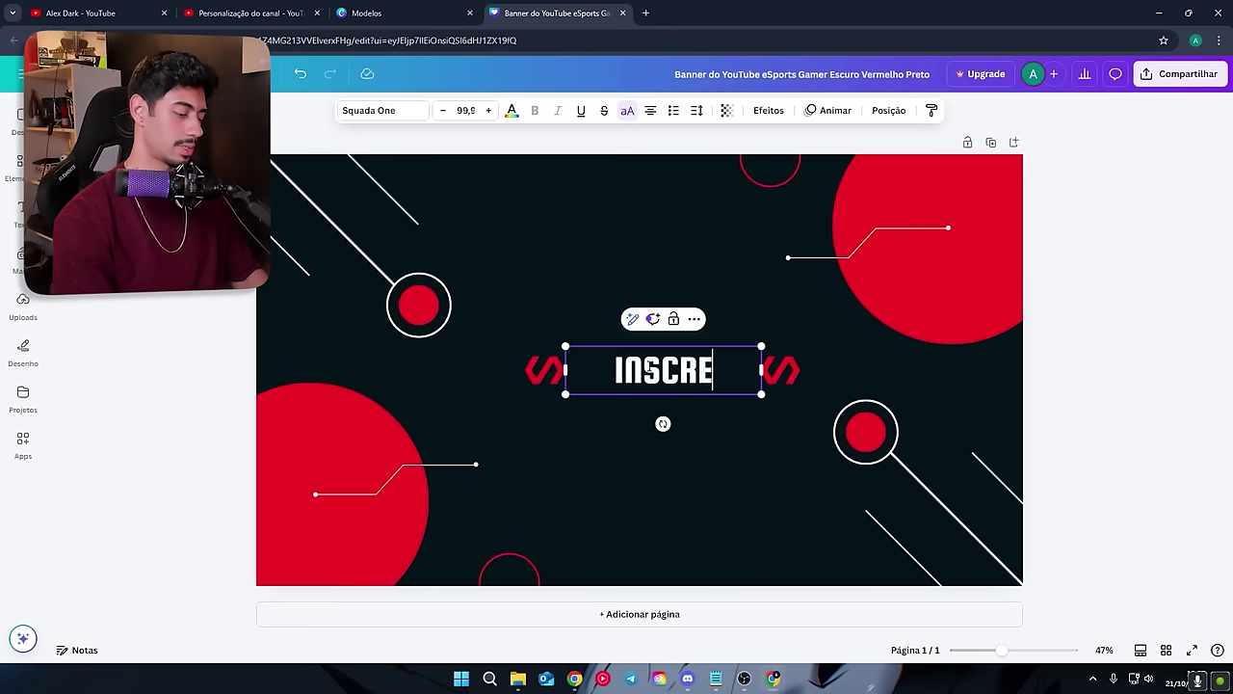
{"action": "type", "text": "VA -SE"}
Download the finished banner design as a PNG file at size 1.
{"action": "left_click", "coordinate": [1176, 81]}
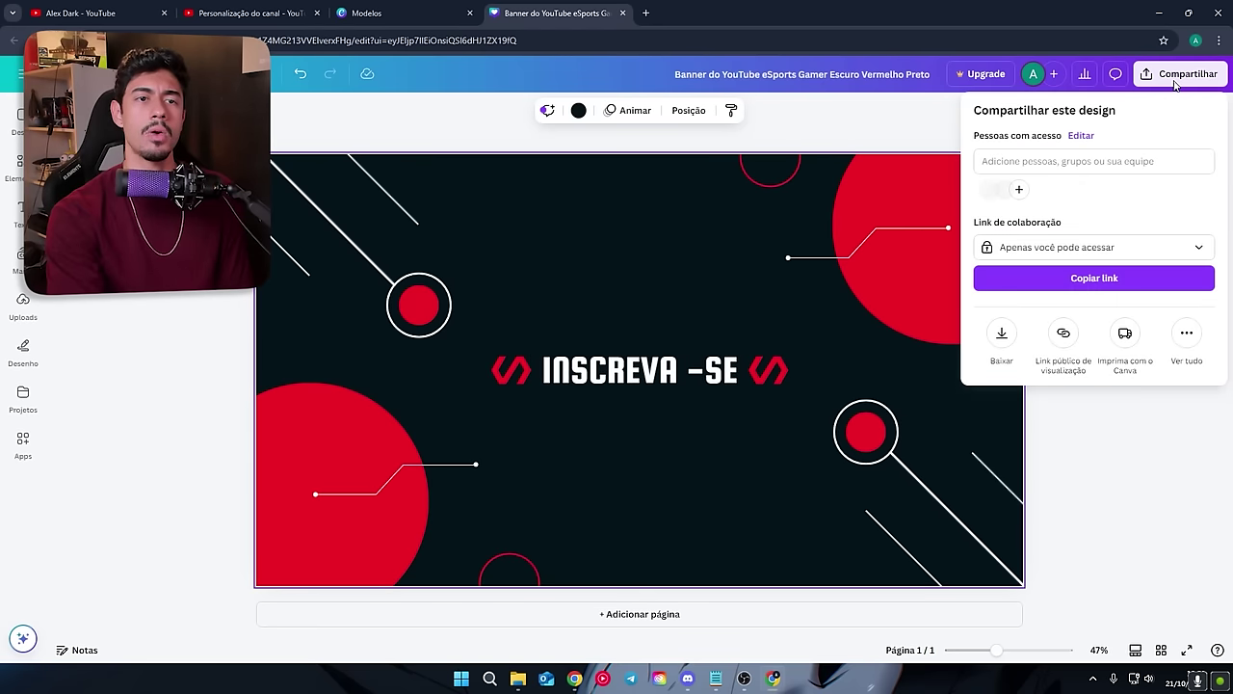
{"action": "left_click", "coordinate": [1000, 336]}
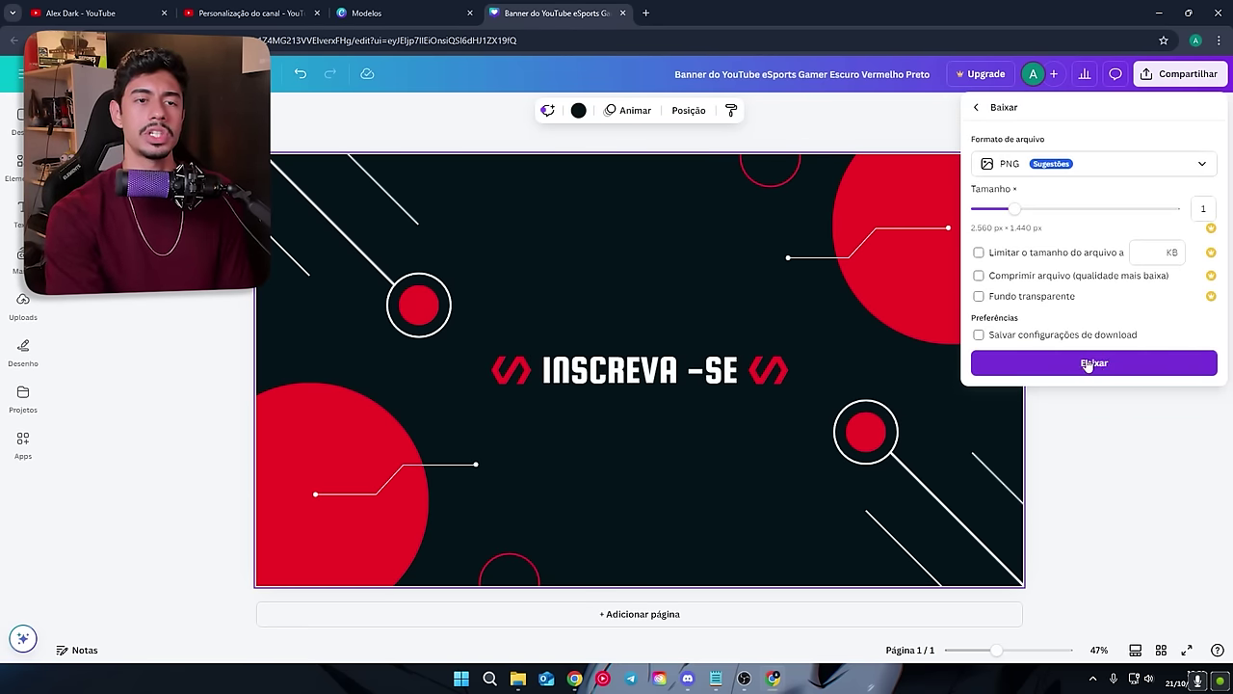
{"action": "left_click", "coordinate": [1093, 363]}
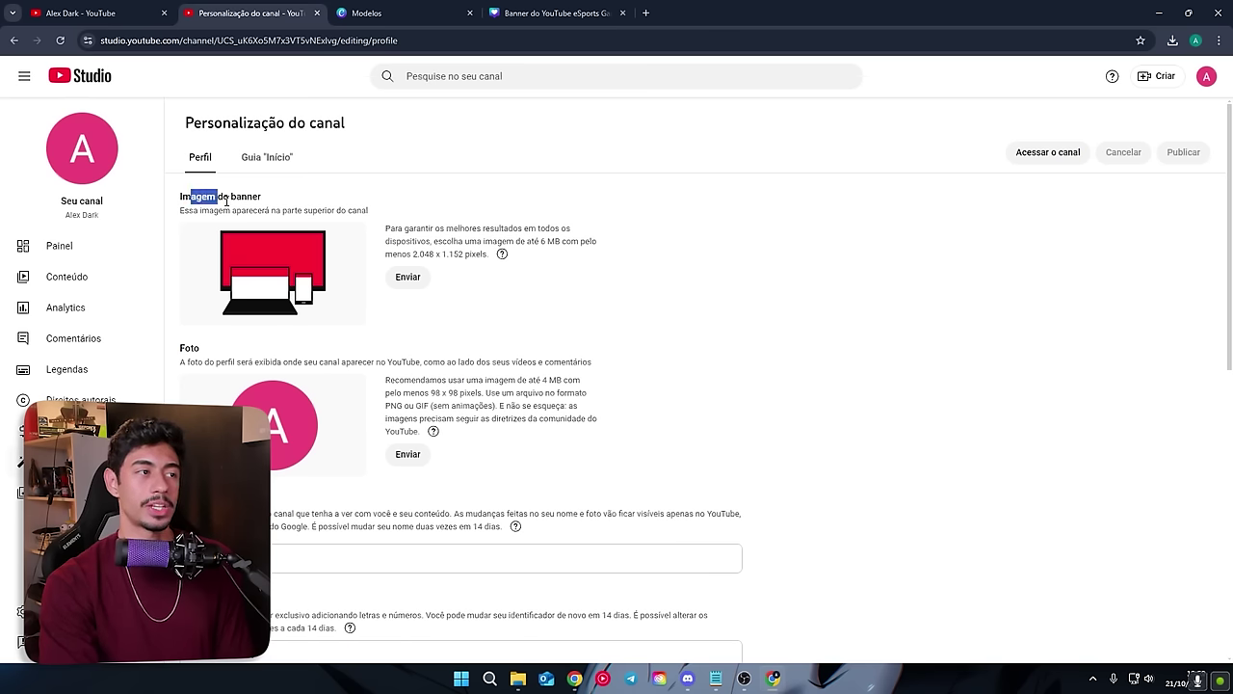
Switch to YouTube Studio, upload the downloaded eSports banner from Downloads as the channel's banner image, and accept the crop.
{"action": "left_click", "coordinate": [410, 278]}
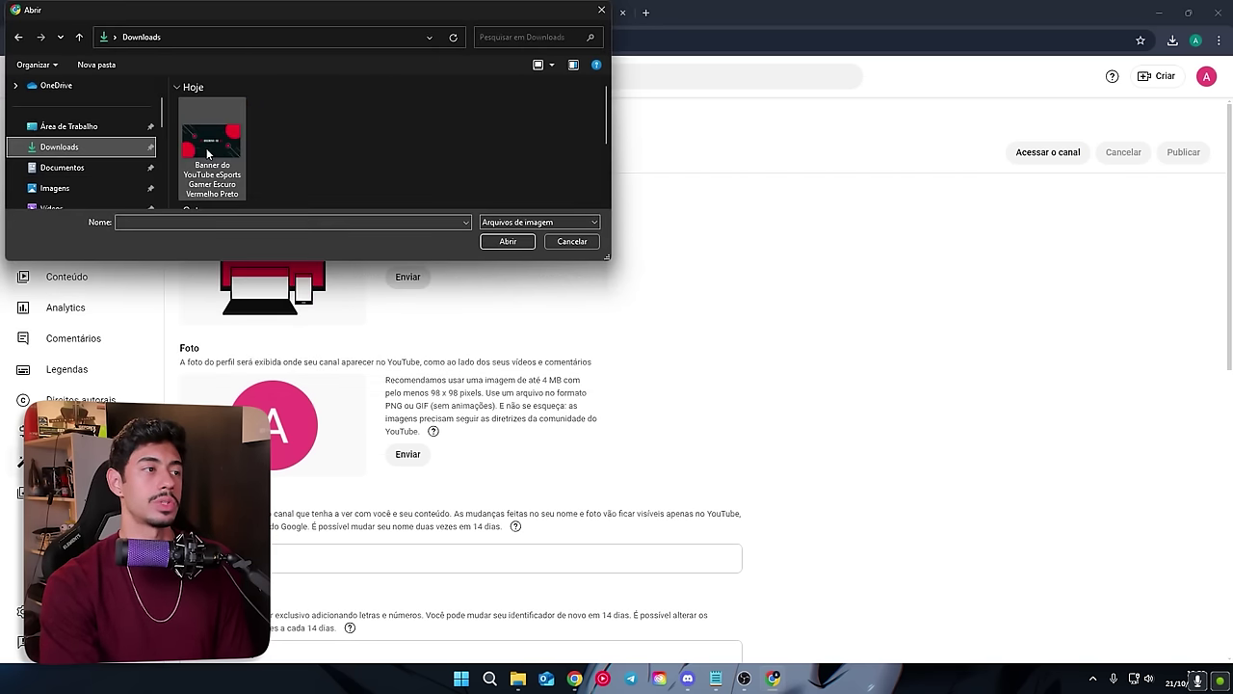
{"action": "left_click", "coordinate": [209, 150]}
{"action": "left_click", "coordinate": [506, 241]}
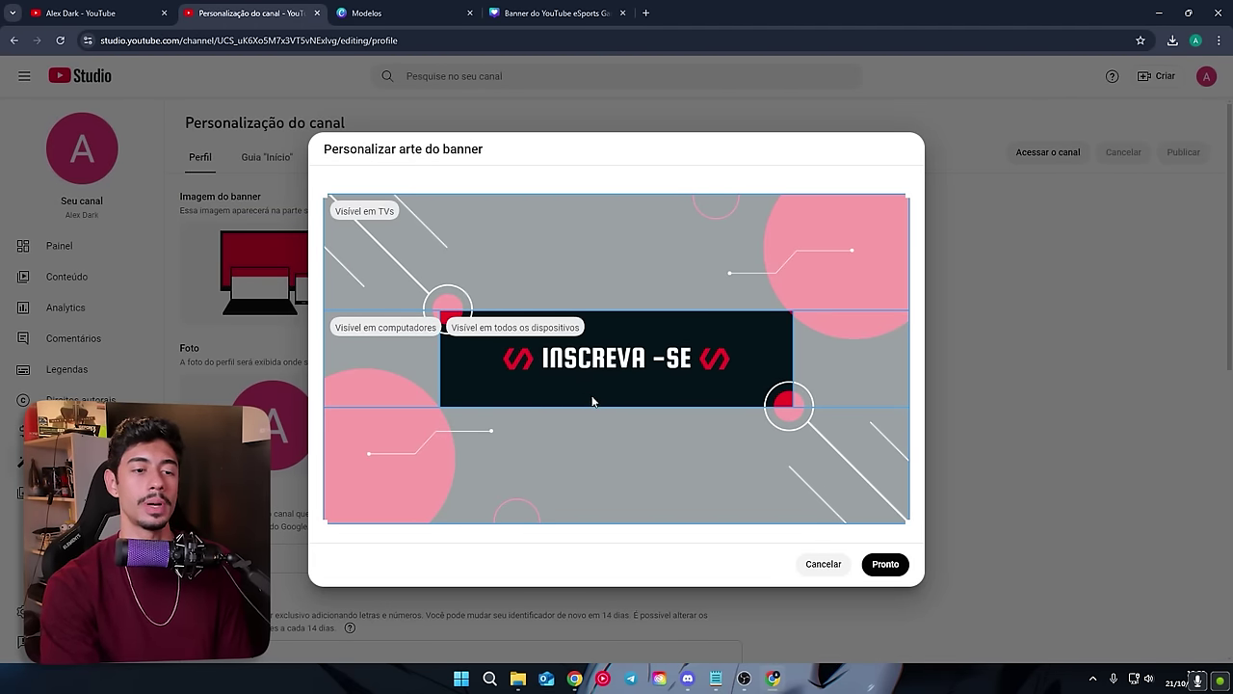
{"action": "left_click", "coordinate": [888, 565]}
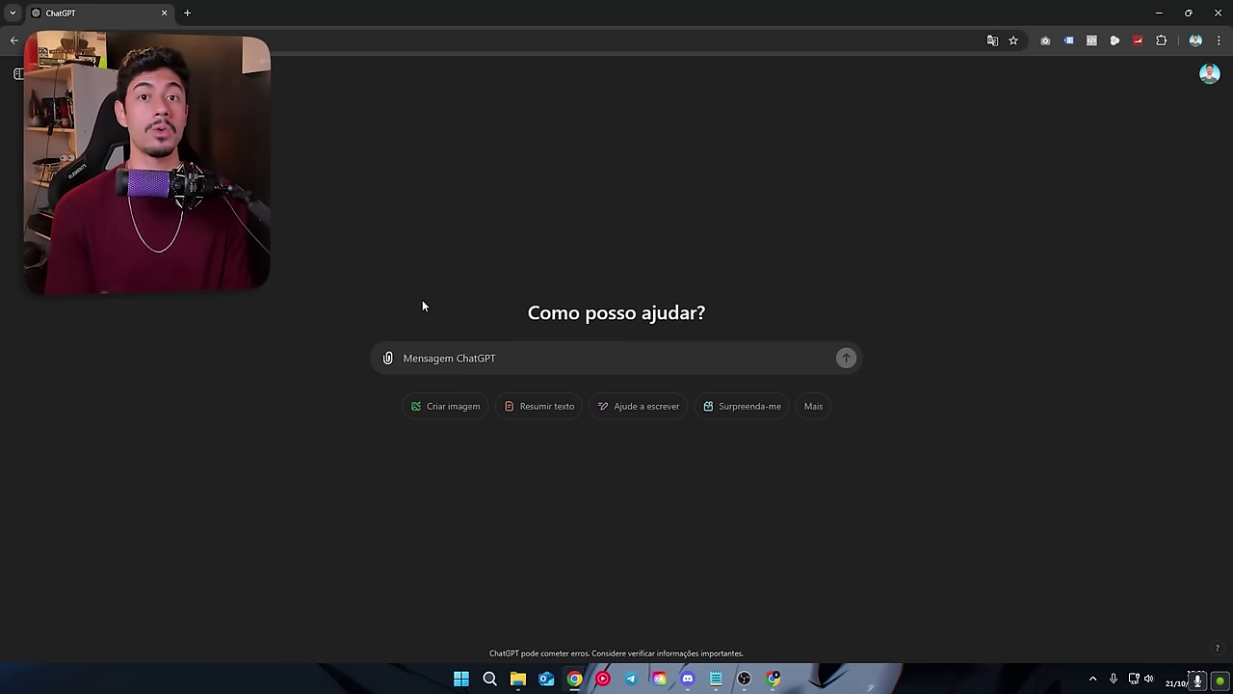
Switch to ChatGPT and request a 98 x 98 profile picture for a channel teaching people to earn money on YouTube with "canais dark".
{"action": "key", "text": "ctrl+v"}
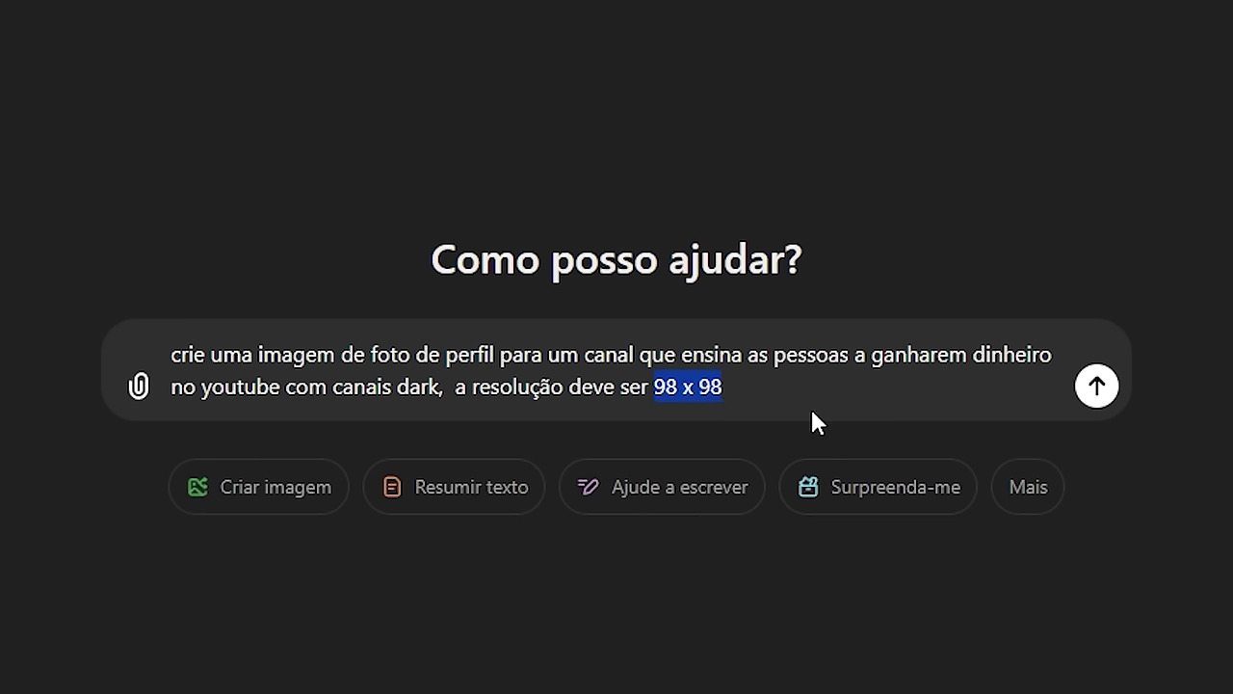
{"action": "key", "text": "Return"}
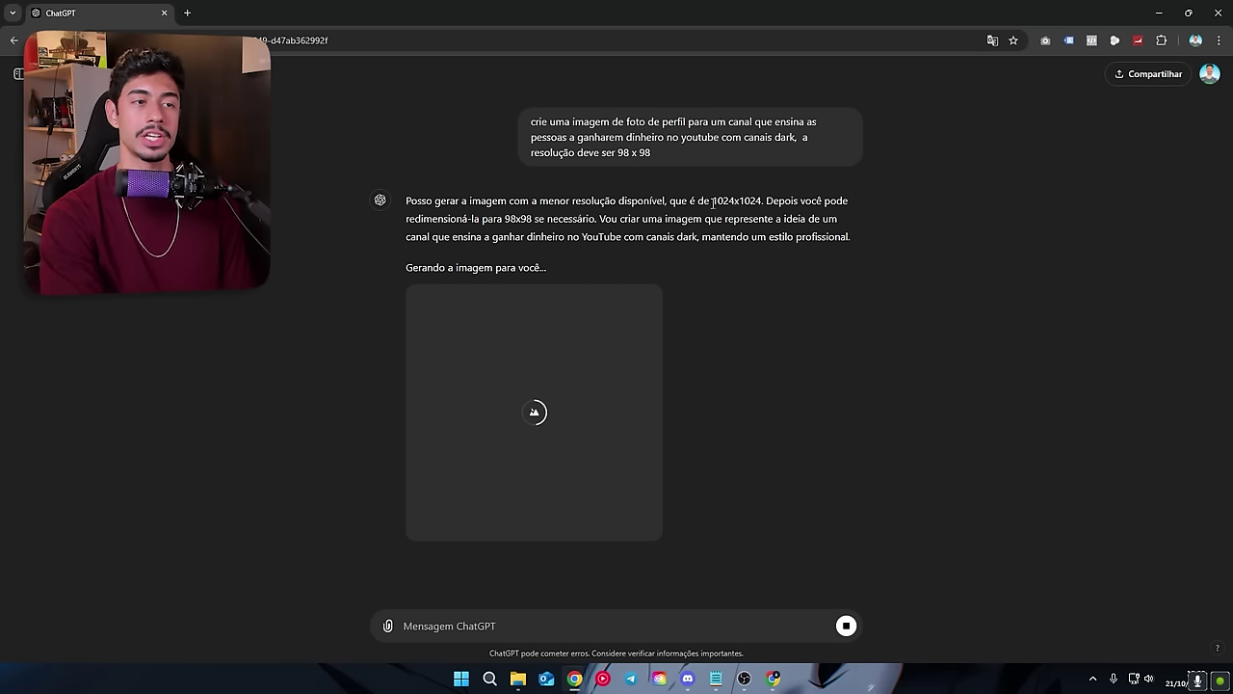
{"action": "left_click_drag", "start_coordinate": [713, 202], "coordinate": [759, 201]}
{"action": "left_click", "coordinate": [761, 200]}
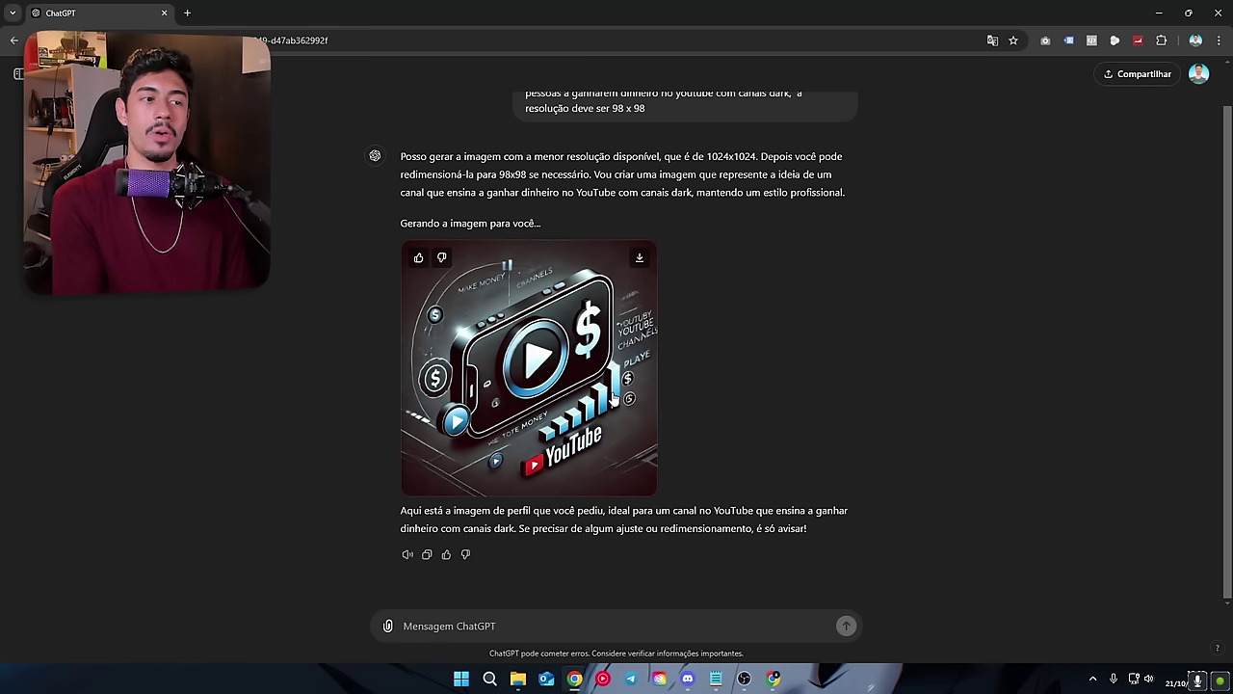
Ask for a revised profile picture with the prompt "coloque a foto de um hacker anonimo na imagem".
{"action": "type", "text": "coloque a foto de um hacker anonimo na imagem"}
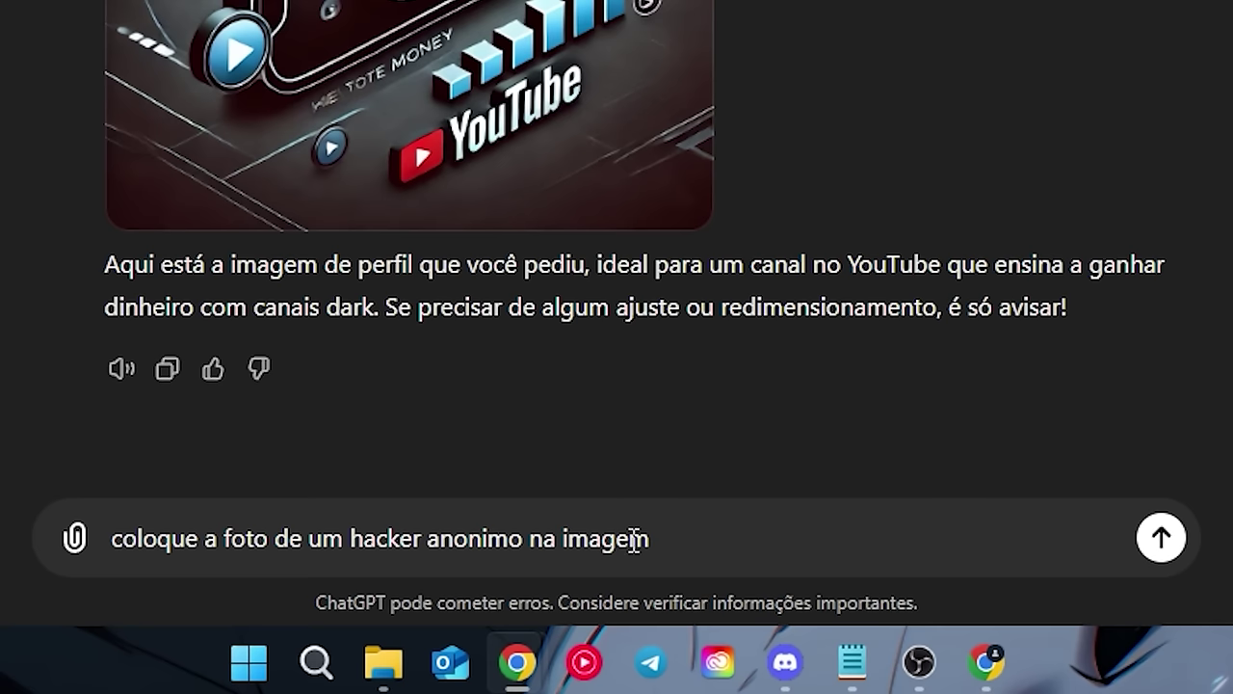
{"action": "left_click", "coordinate": [1155, 549]}
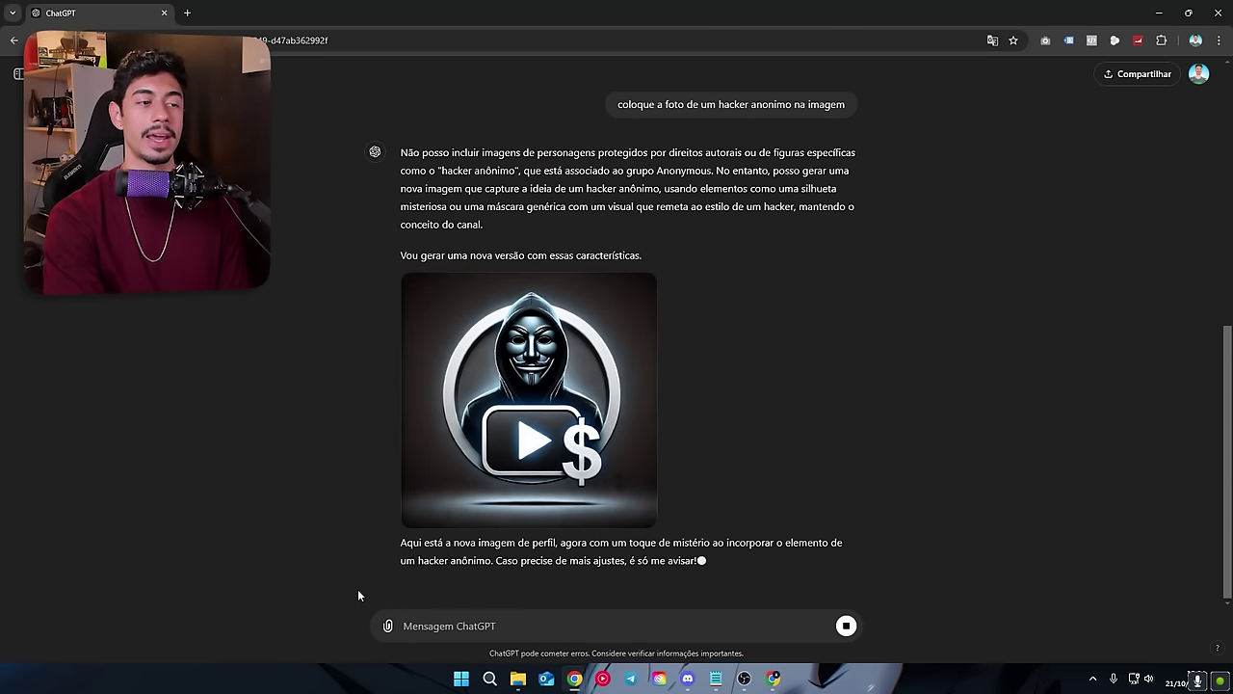
{"action": "scroll", "coordinate": [527, 449], "scroll_direction": "down", "scroll_amount": 1}
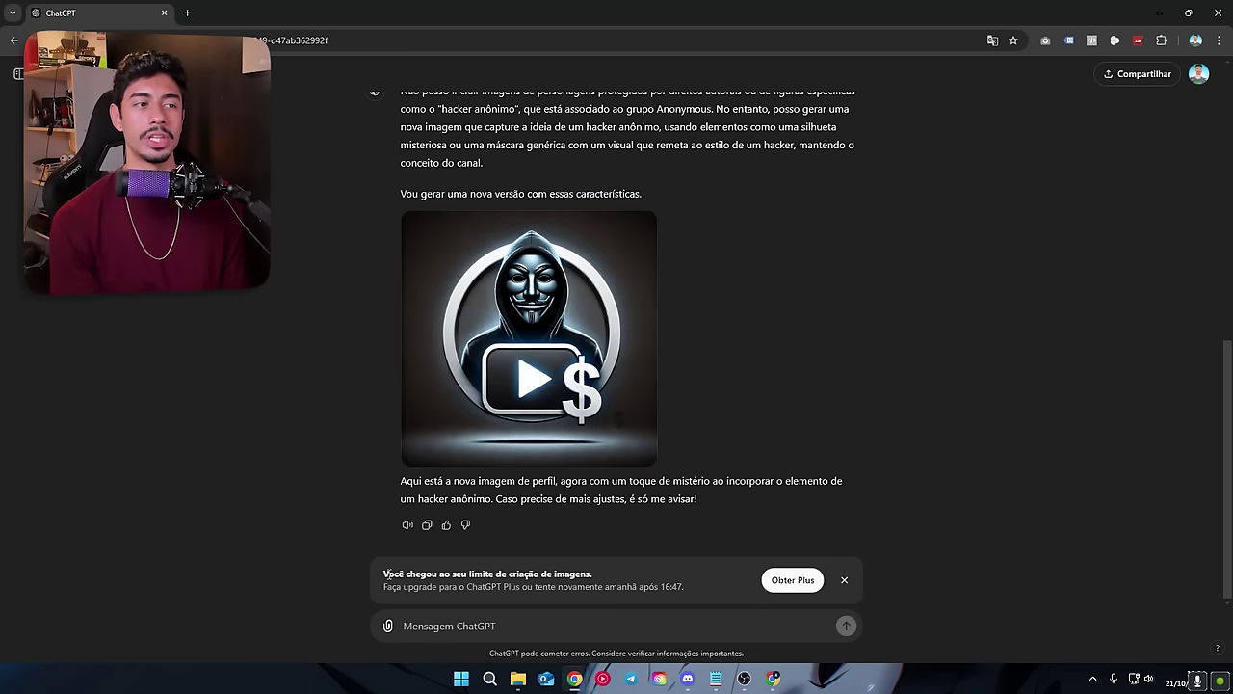
Open the earlier profile picture chat and review its banner prompt's resolution and phrase, the generated banners, and the first profile image.
{"action": "left_click", "coordinate": [18, 73]}
{"action": "left_click", "coordinate": [38, 213]}
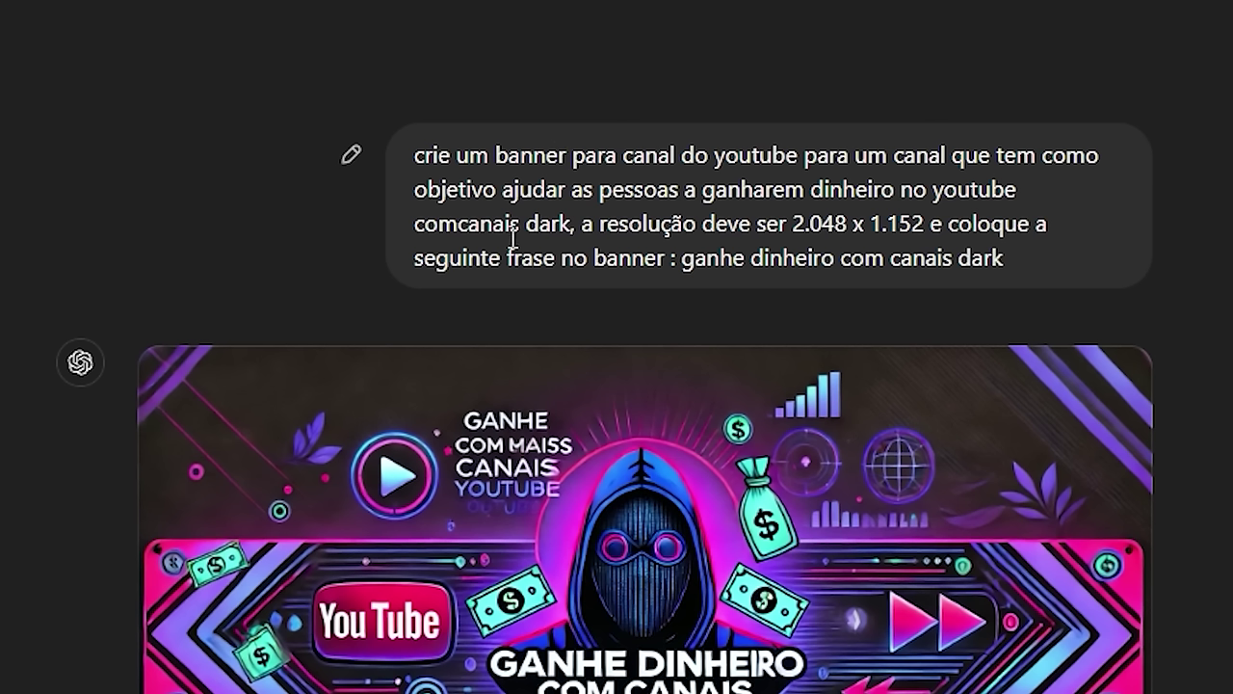
{"action": "left_click_drag", "start_coordinate": [792, 223], "coordinate": [922, 227]}
{"action": "left_click", "coordinate": [578, 251]}
{"action": "left_click_drag", "start_coordinate": [683, 258], "coordinate": [983, 256]}
{"action": "left_click", "coordinate": [1004, 252]}
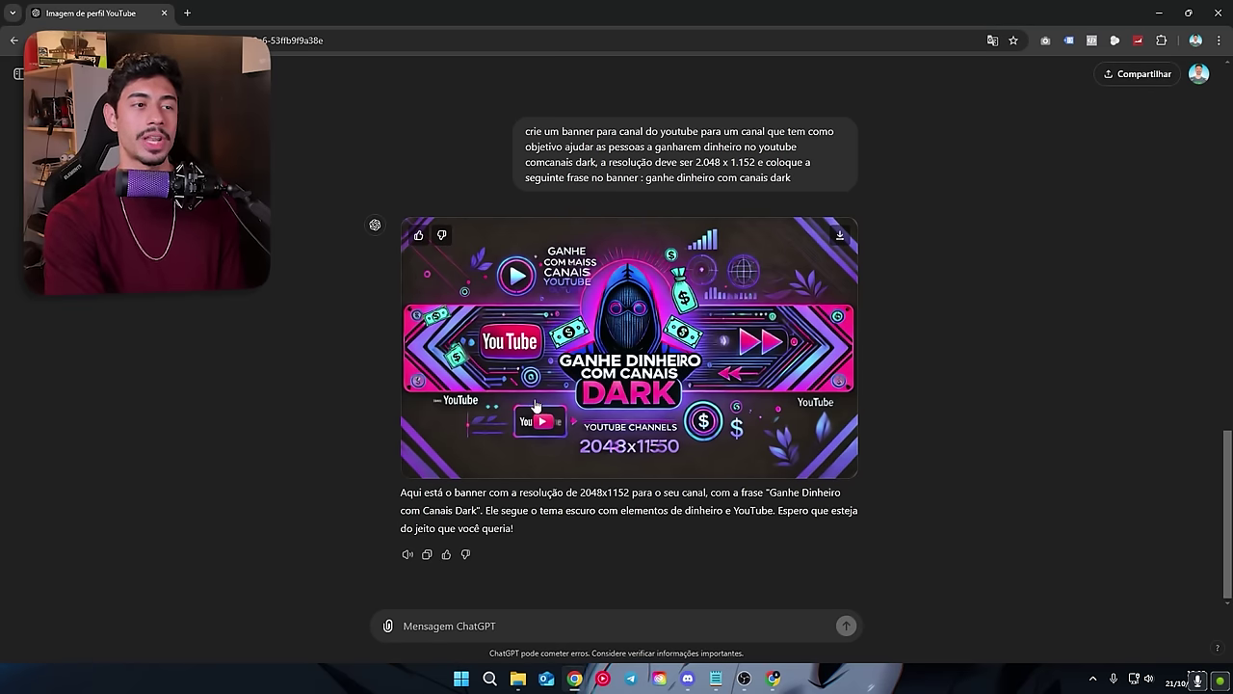
{"action": "scroll", "coordinate": [537, 405], "scroll_direction": "up", "scroll_amount": 15}
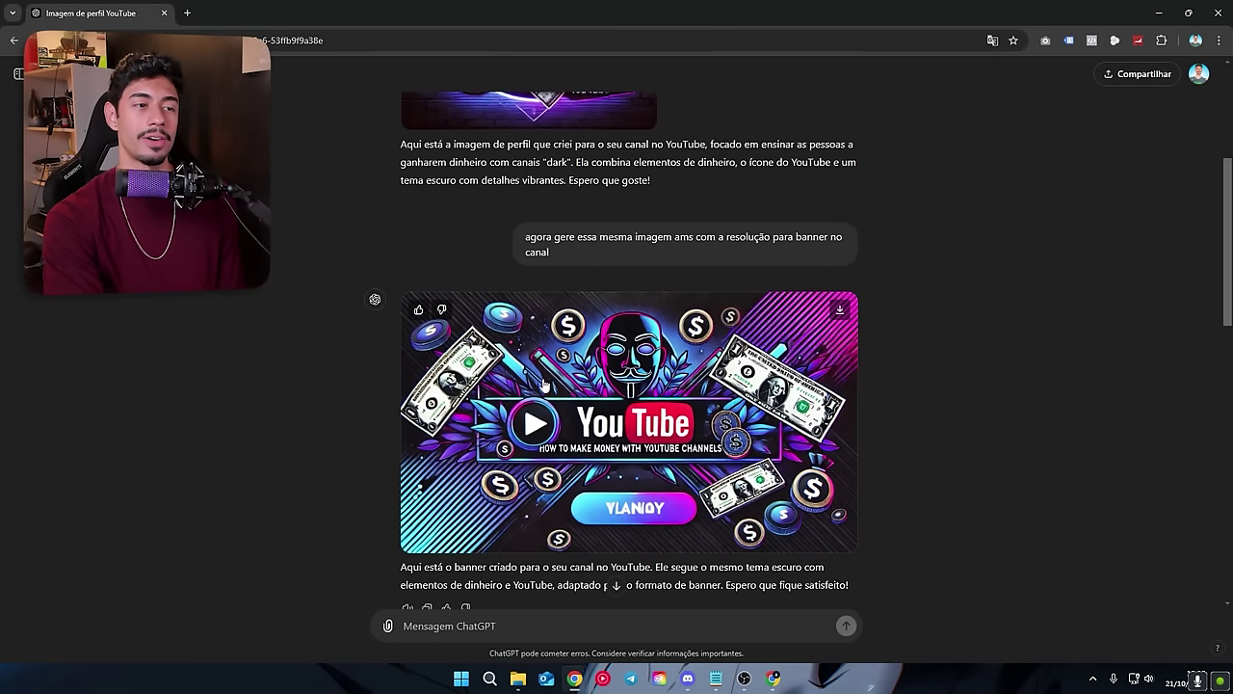
{"action": "scroll", "coordinate": [558, 390], "scroll_direction": "up", "scroll_amount": 5}
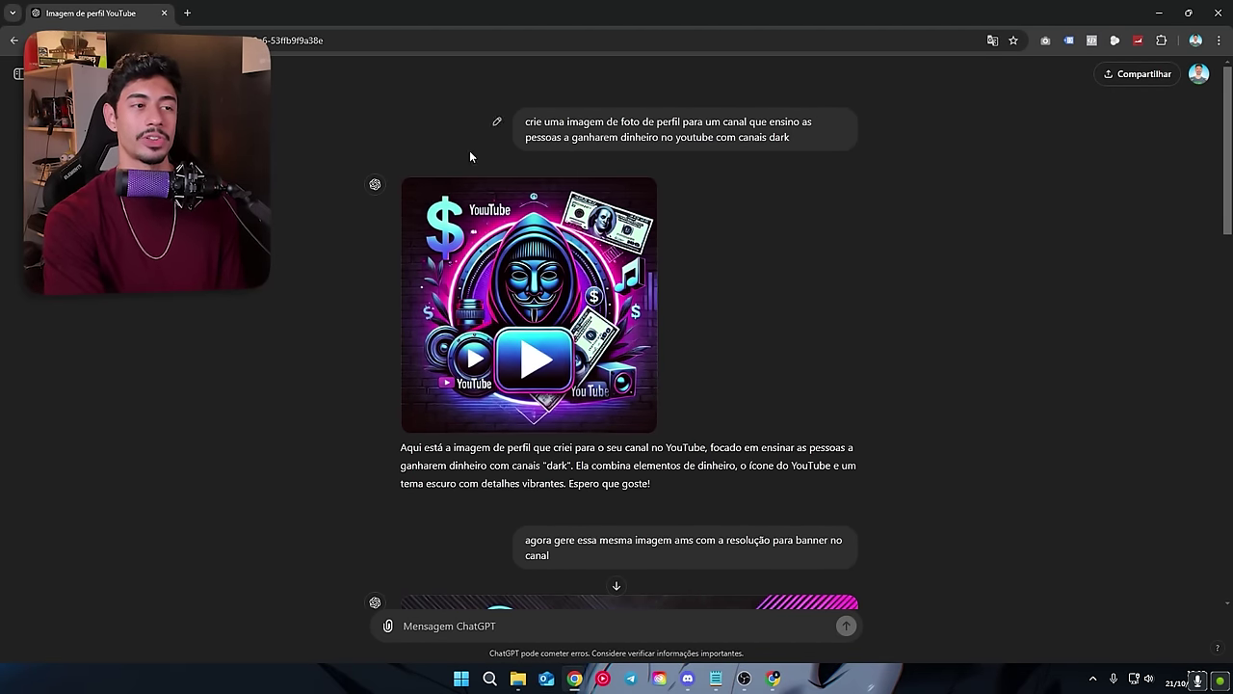
{"action": "scroll", "coordinate": [564, 345], "scroll_direction": "down", "scroll_amount": 1}
{"action": "scroll", "coordinate": [551, 354], "scroll_direction": "up", "scroll_amount": 1}
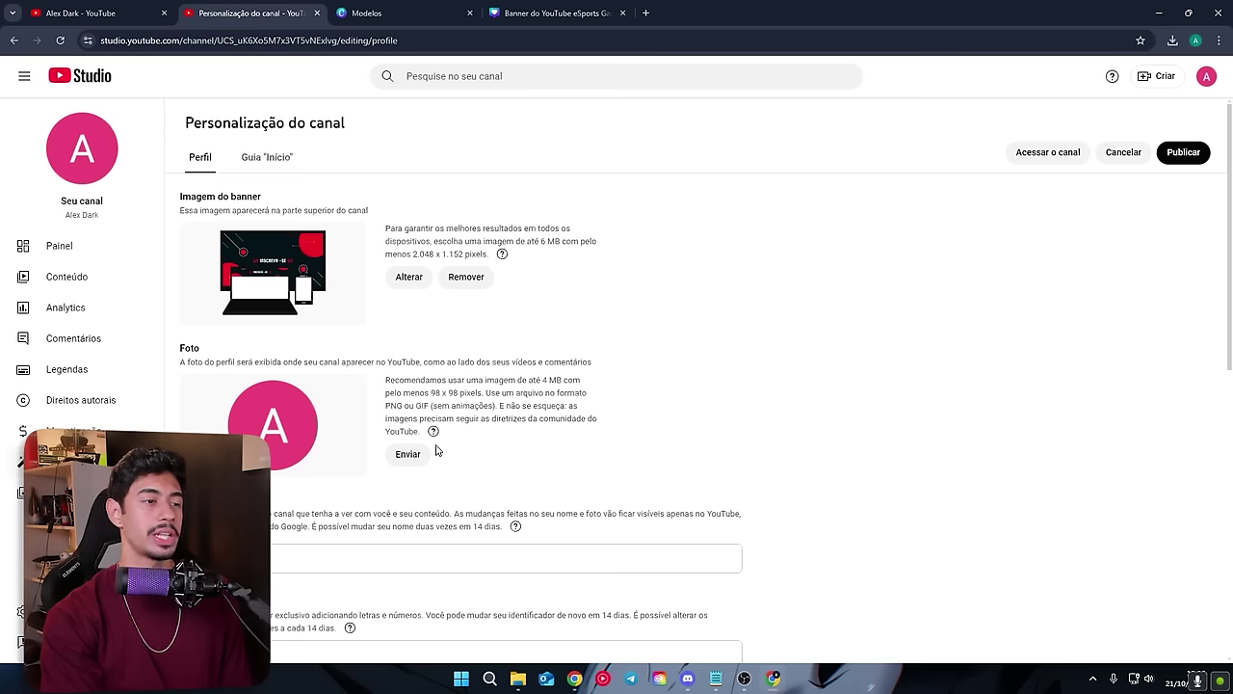
Switch to YouTube Studio, upload the neon hooded-hacker image from Downloads as the profile photo, and crop it tighter around the mask.
{"action": "left_click", "coordinate": [408, 454]}
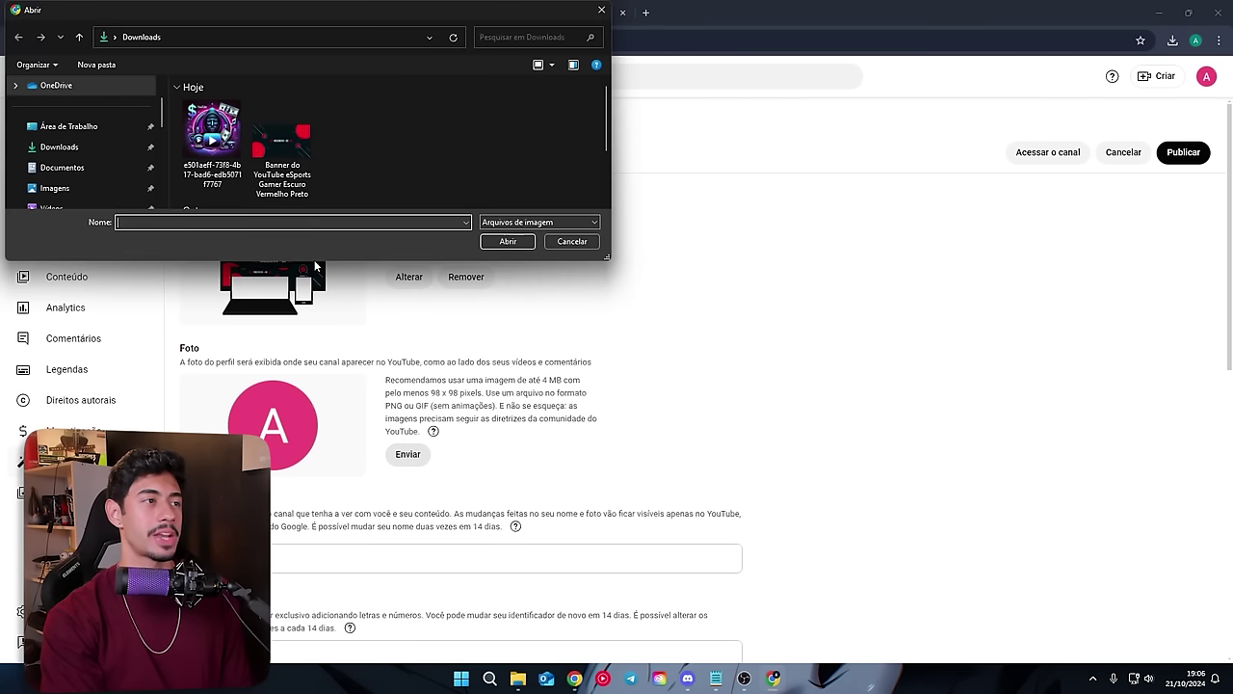
{"action": "left_click", "coordinate": [212, 135]}
{"action": "left_click", "coordinate": [507, 240]}
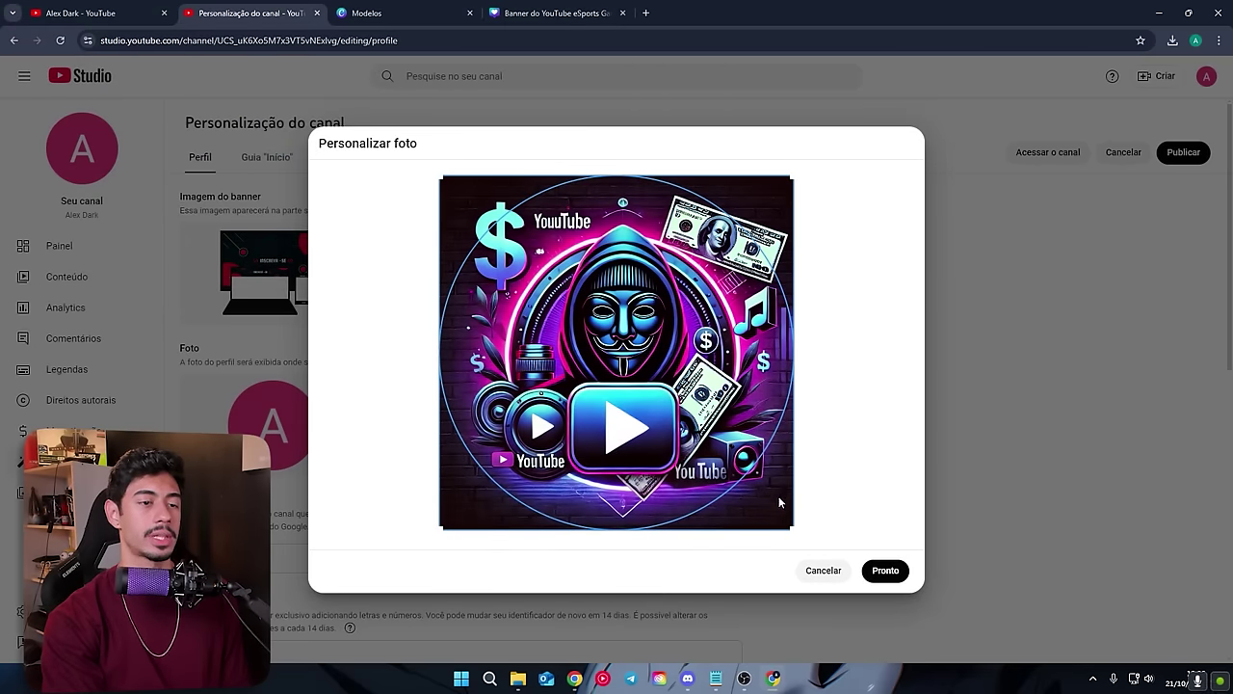
{"action": "left_click_drag", "start_coordinate": [794, 527], "coordinate": [722, 454]}
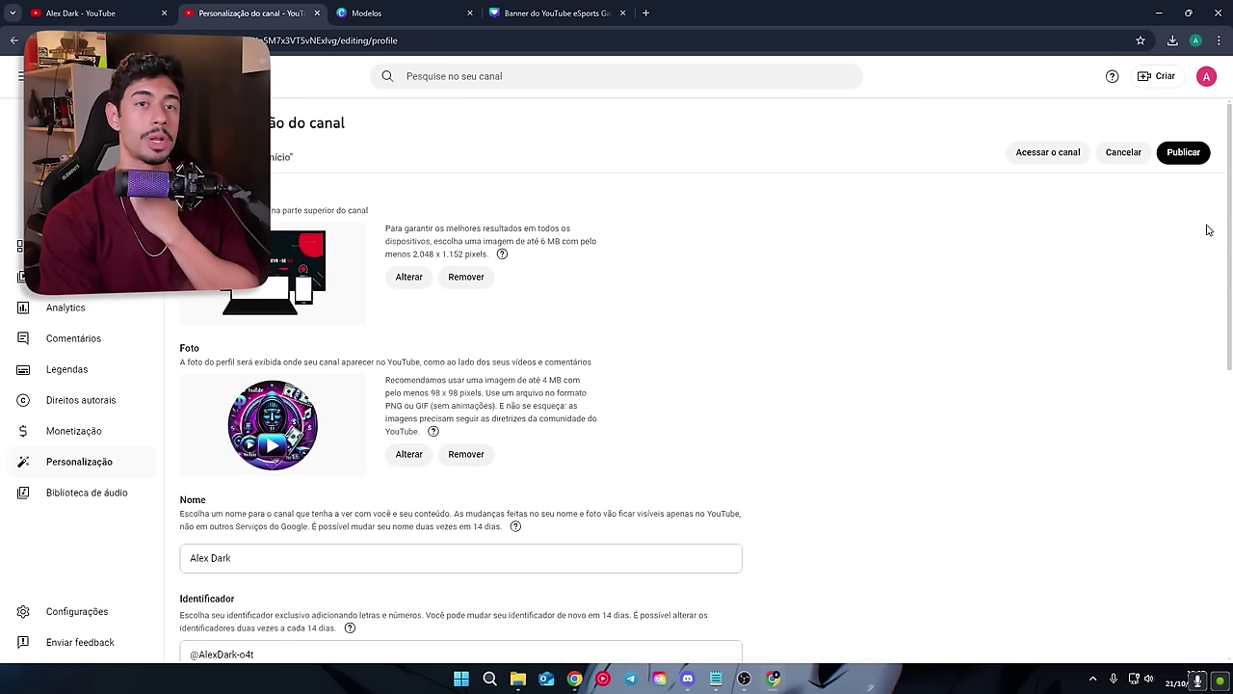
Publish the new banner and profile photo, and reload the channel page to check them.
{"action": "left_click", "coordinate": [1181, 152]}
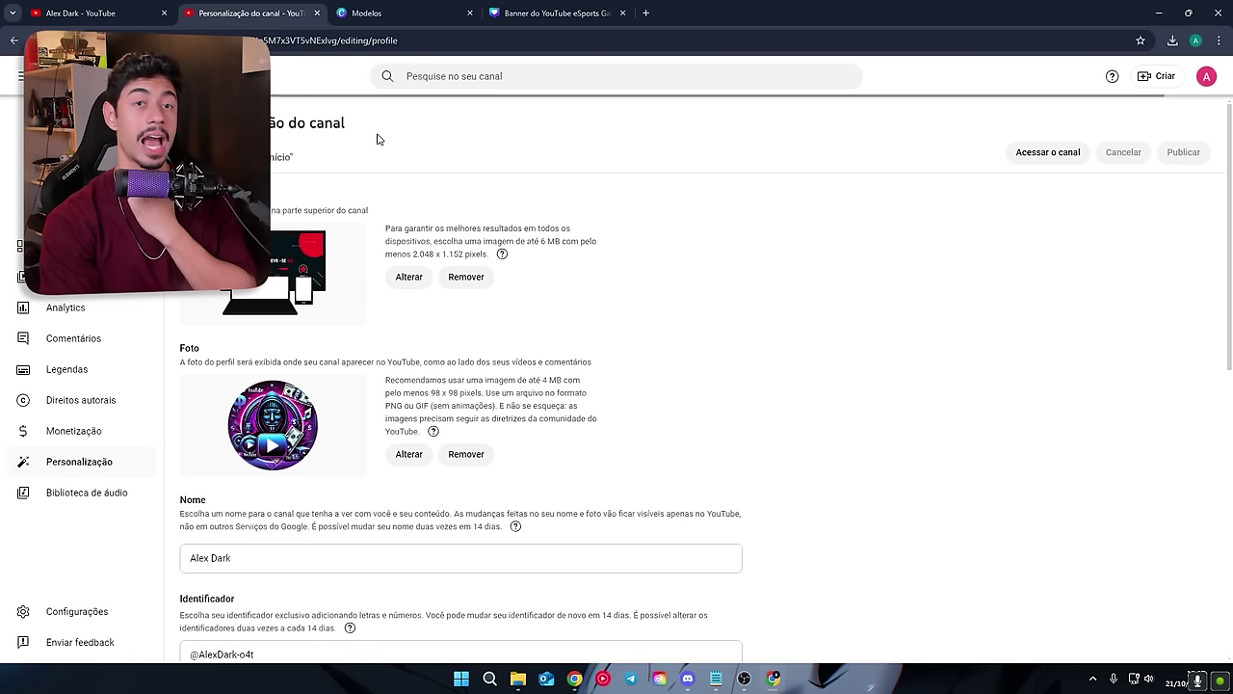
{"action": "left_click", "coordinate": [77, 13]}
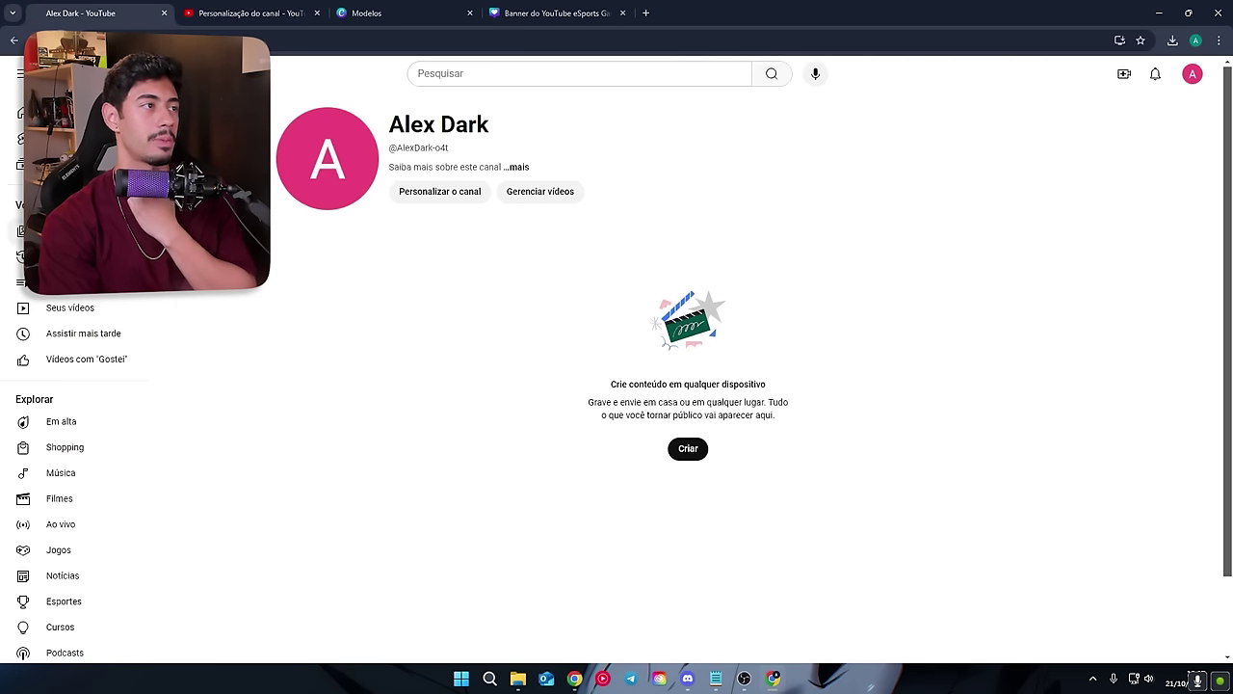
{"action": "key", "text": "F5"}
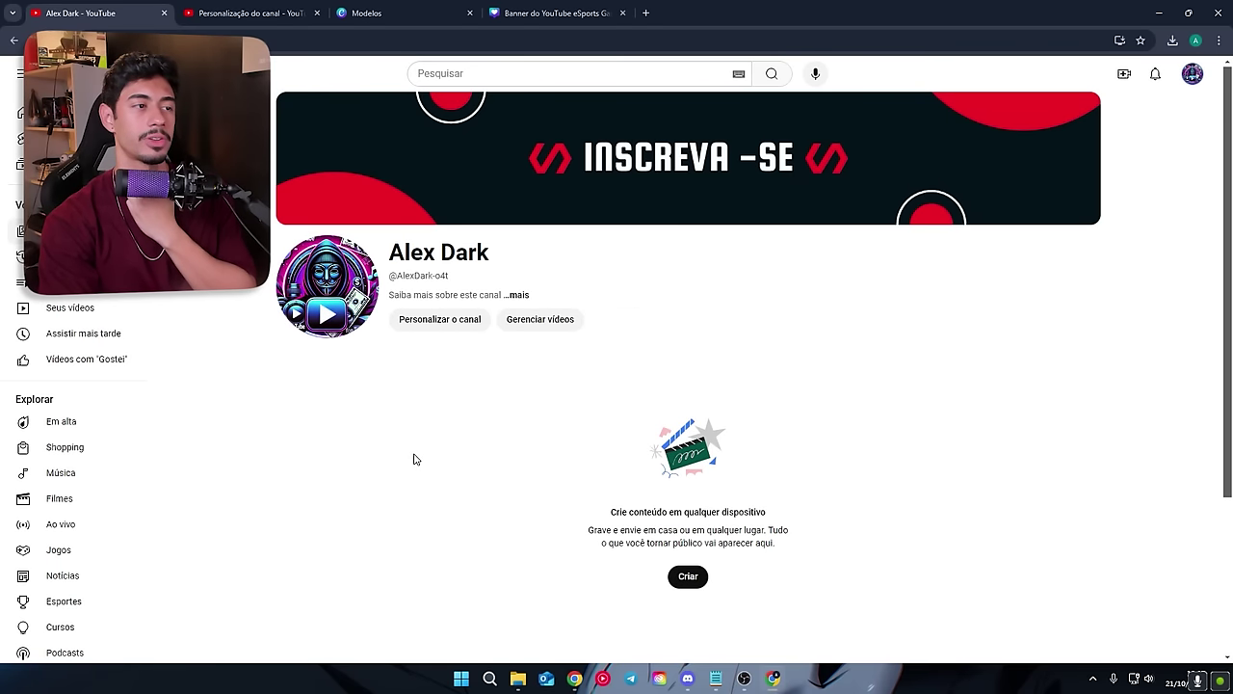
Return to the channel customization page and examine the name and handle fields and the 14-day limit on name changes.
{"action": "key", "text": "ctrl+Tab"}
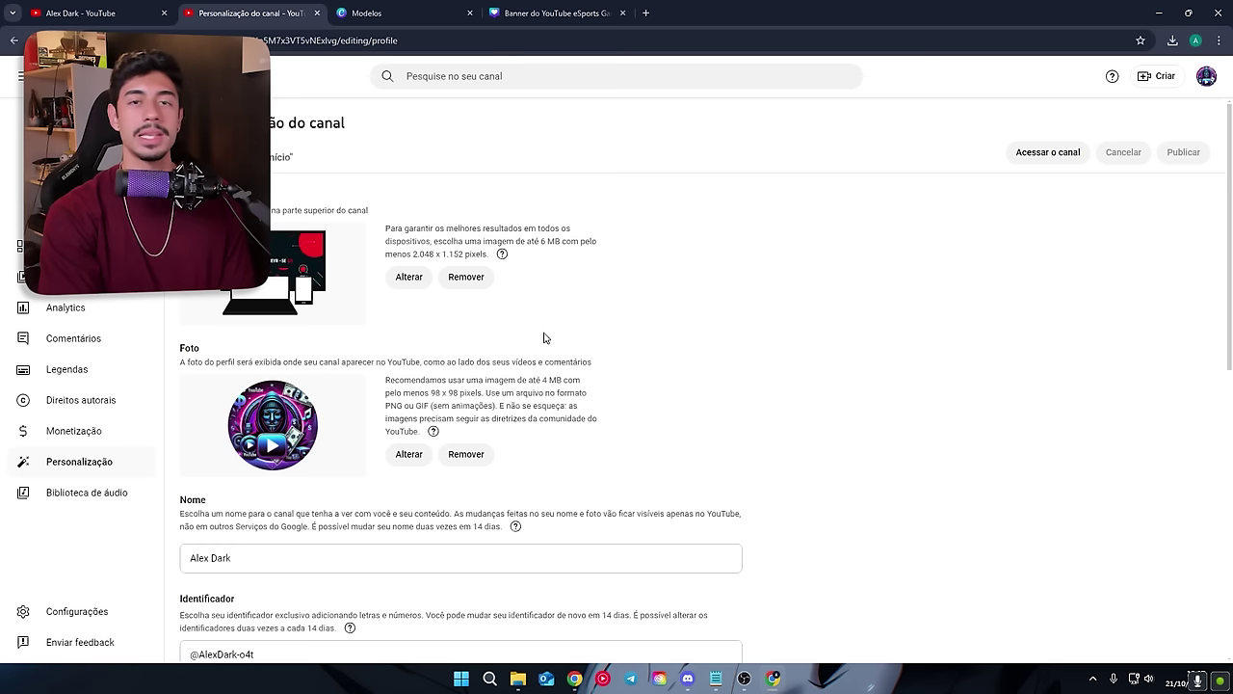
{"action": "scroll", "coordinate": [548, 347], "scroll_direction": "down", "scroll_amount": 3}
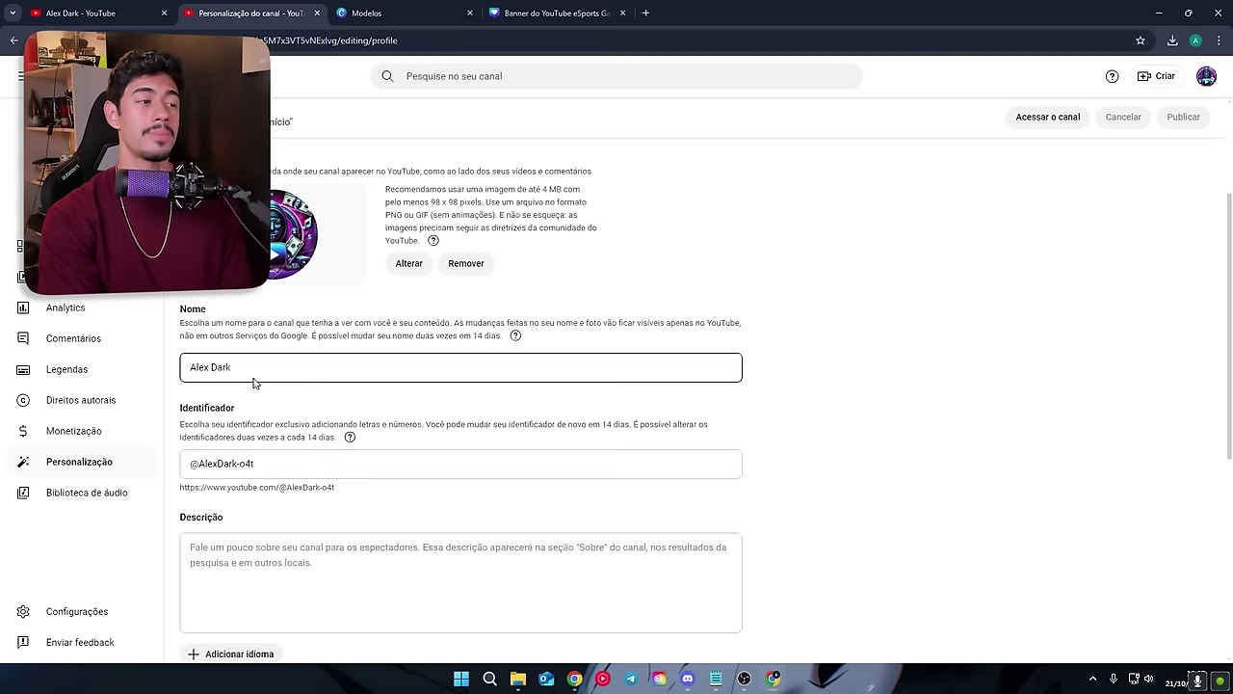
{"action": "left_click", "coordinate": [236, 367]}
{"action": "triple_click", "coordinate": [236, 367]}
{"action": "left_click", "coordinate": [269, 349]}
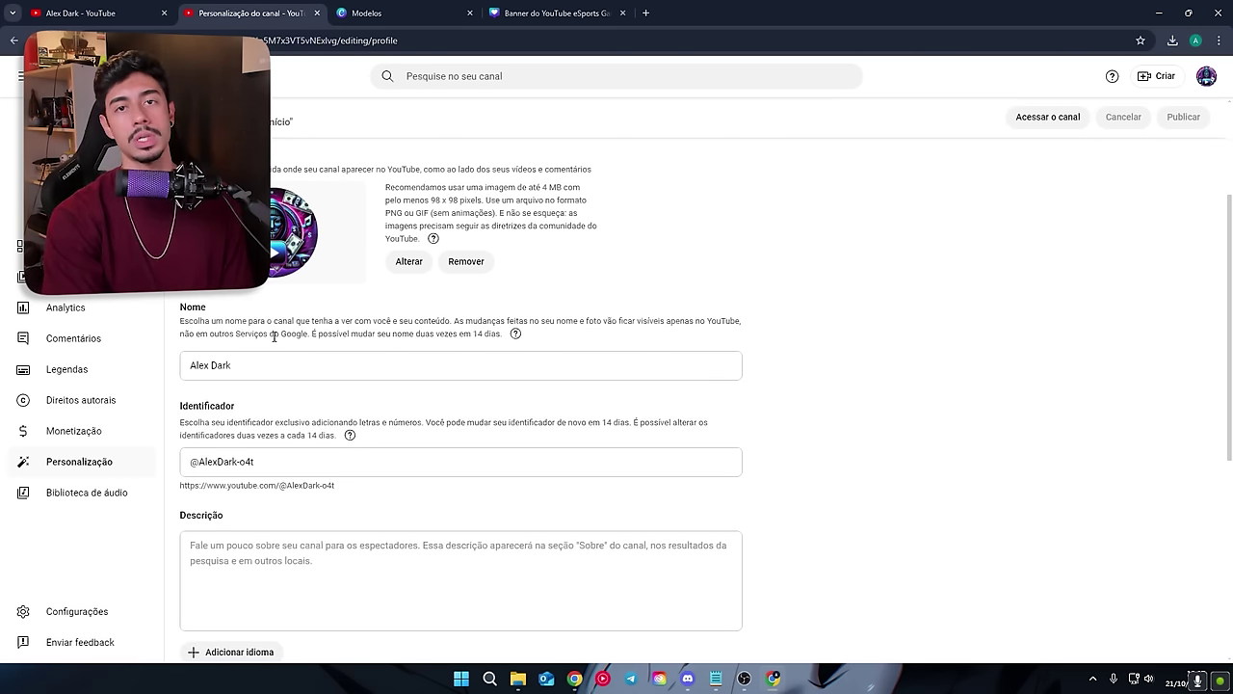
{"action": "scroll", "coordinate": [321, 337], "scroll_direction": "down", "scroll_amount": 1}
{"action": "left_click", "coordinate": [278, 396]}
{"action": "left_click_drag", "start_coordinate": [278, 396], "coordinate": [209, 394]}
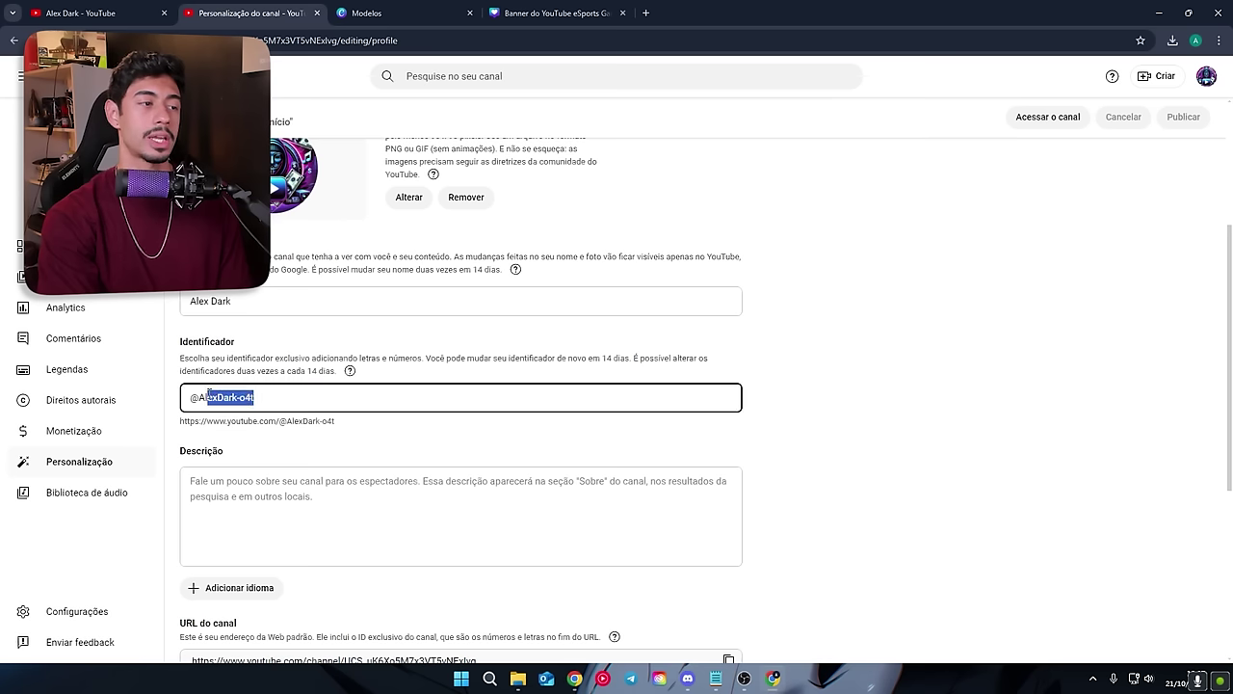
{"action": "left_click", "coordinate": [317, 353]}
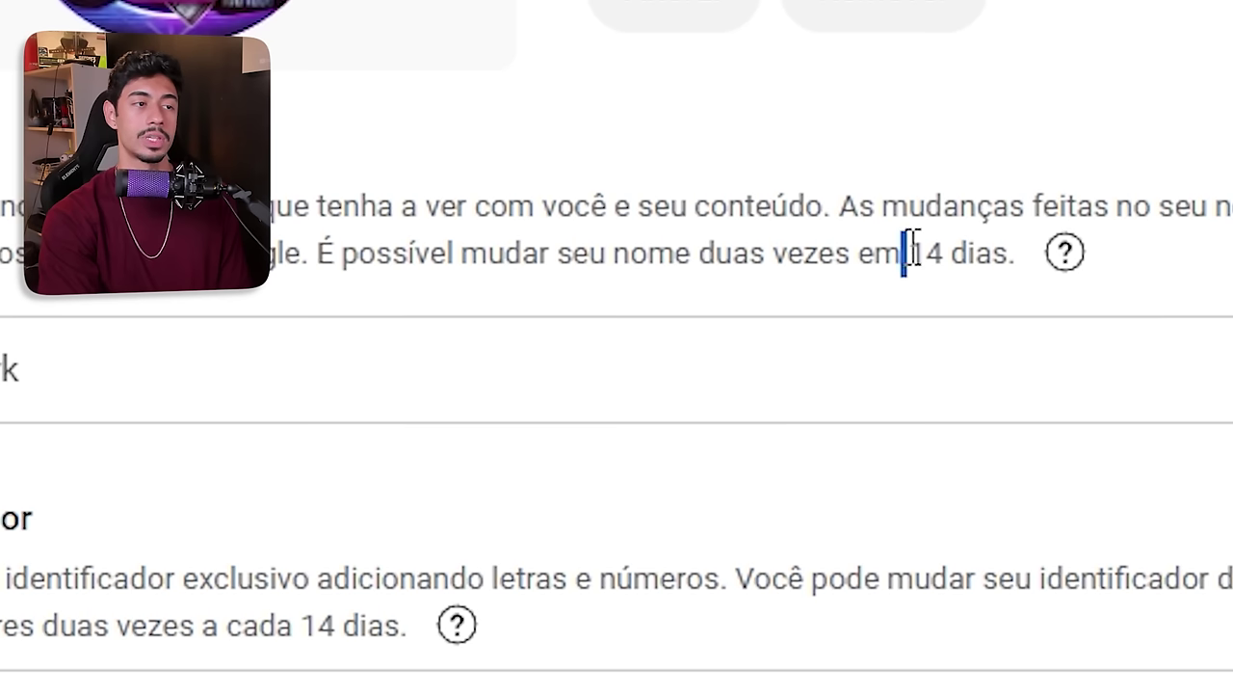
{"action": "left_click_drag", "start_coordinate": [912, 252], "coordinate": [992, 260]}
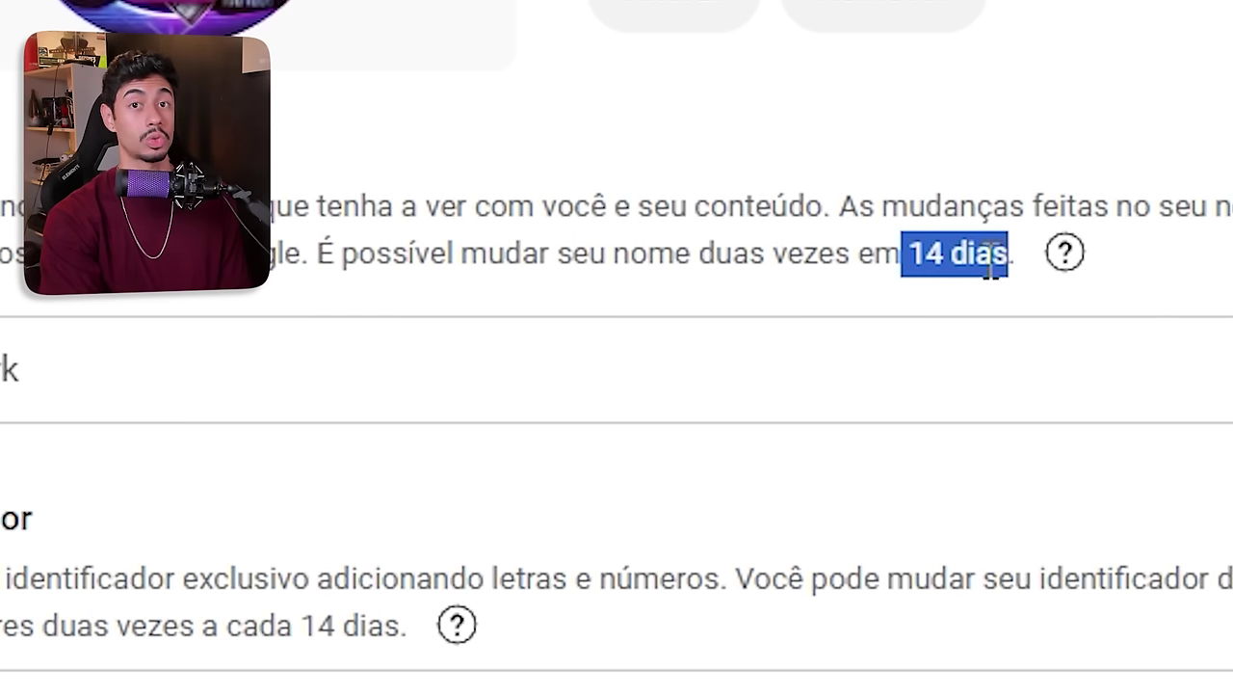
{"action": "left_click", "coordinate": [923, 291]}
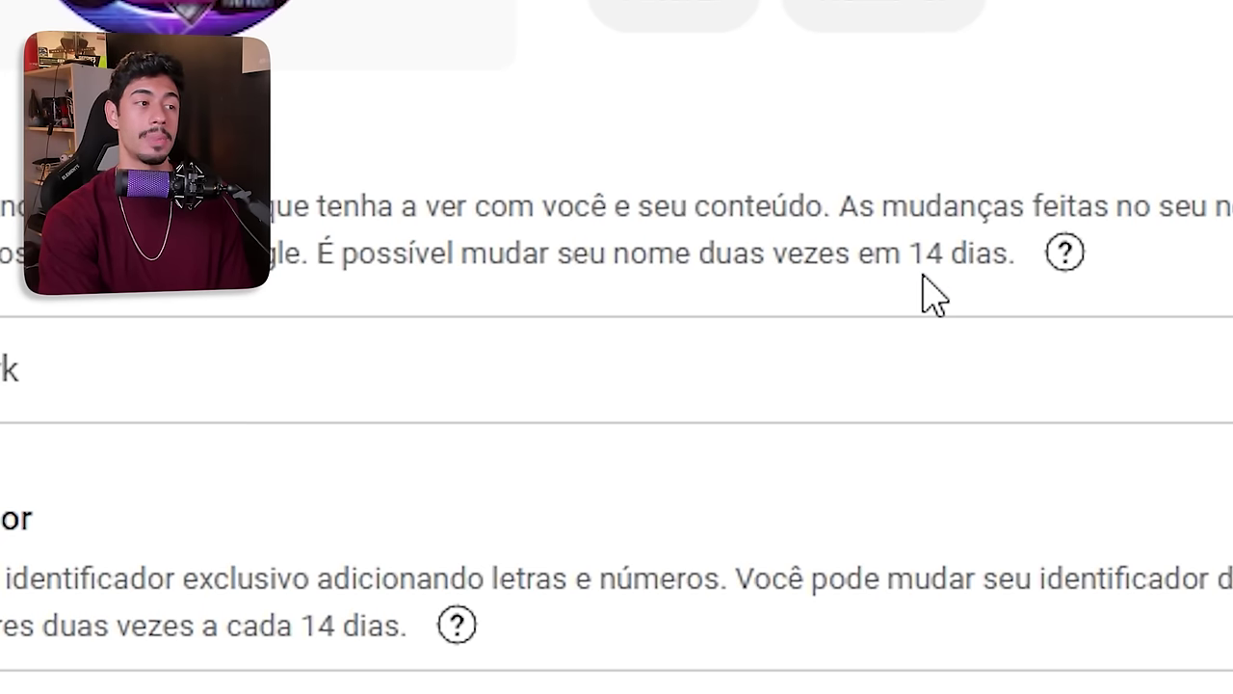
{"action": "scroll", "coordinate": [748, 495], "scroll_direction": "down", "scroll_amount": 2}
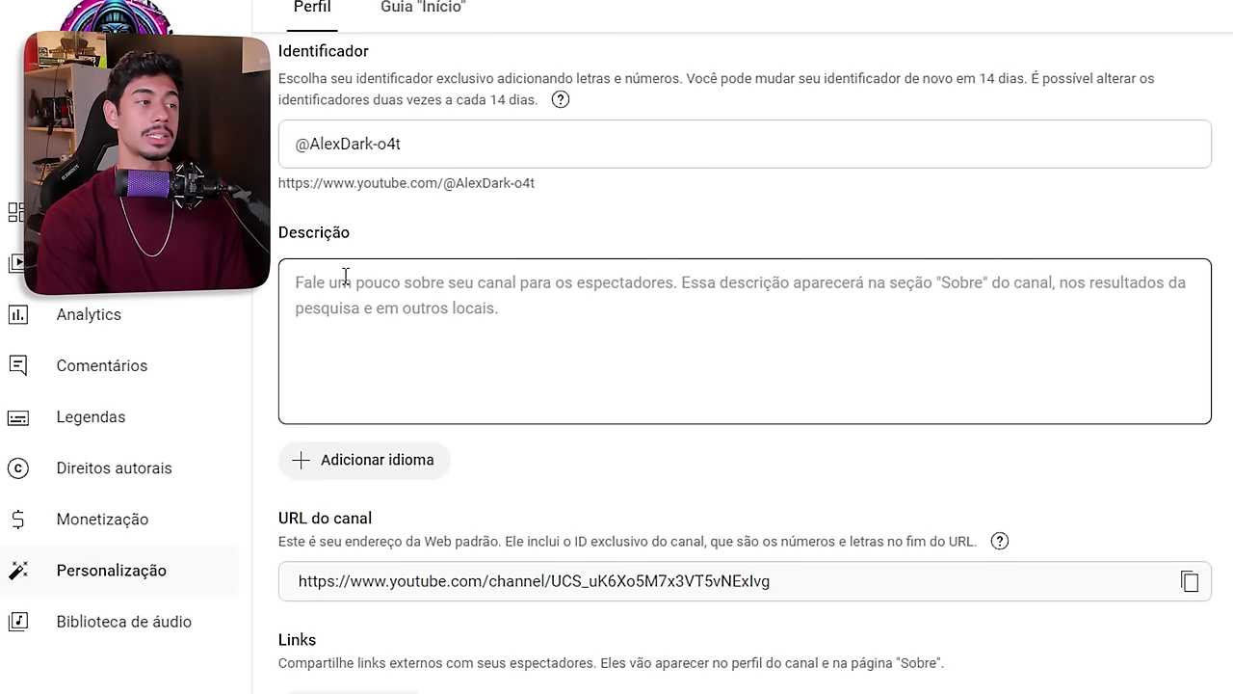
{"action": "left_click", "coordinate": [343, 277]}
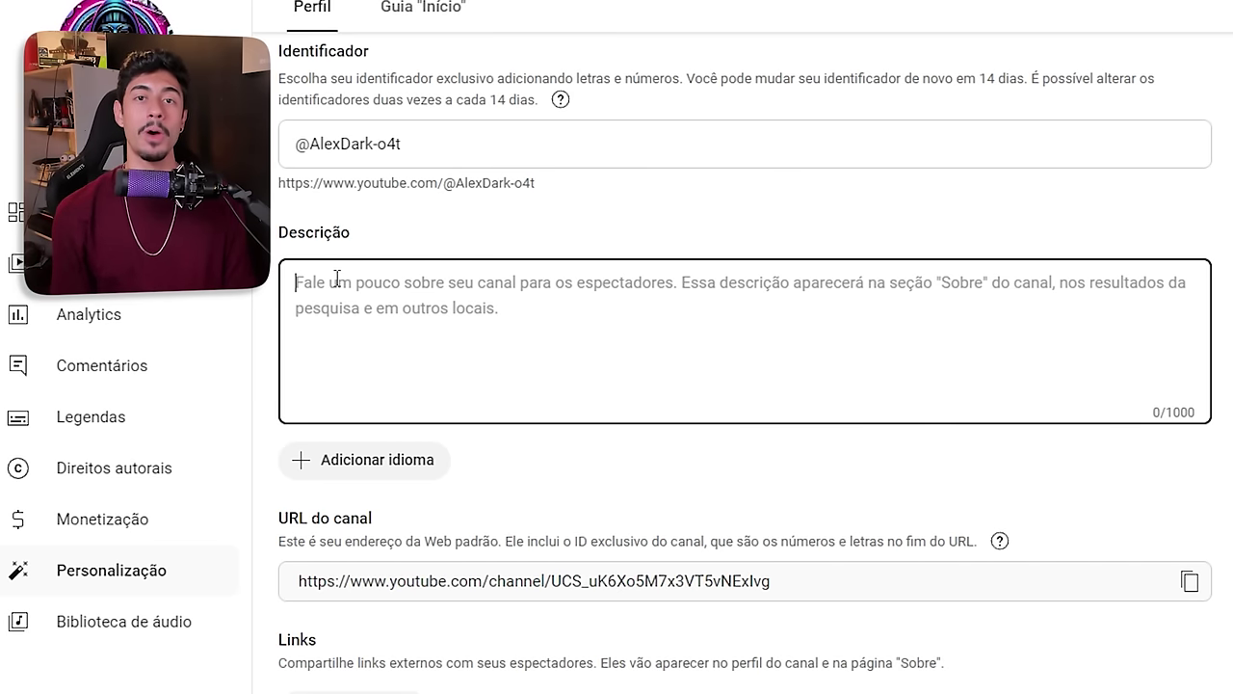
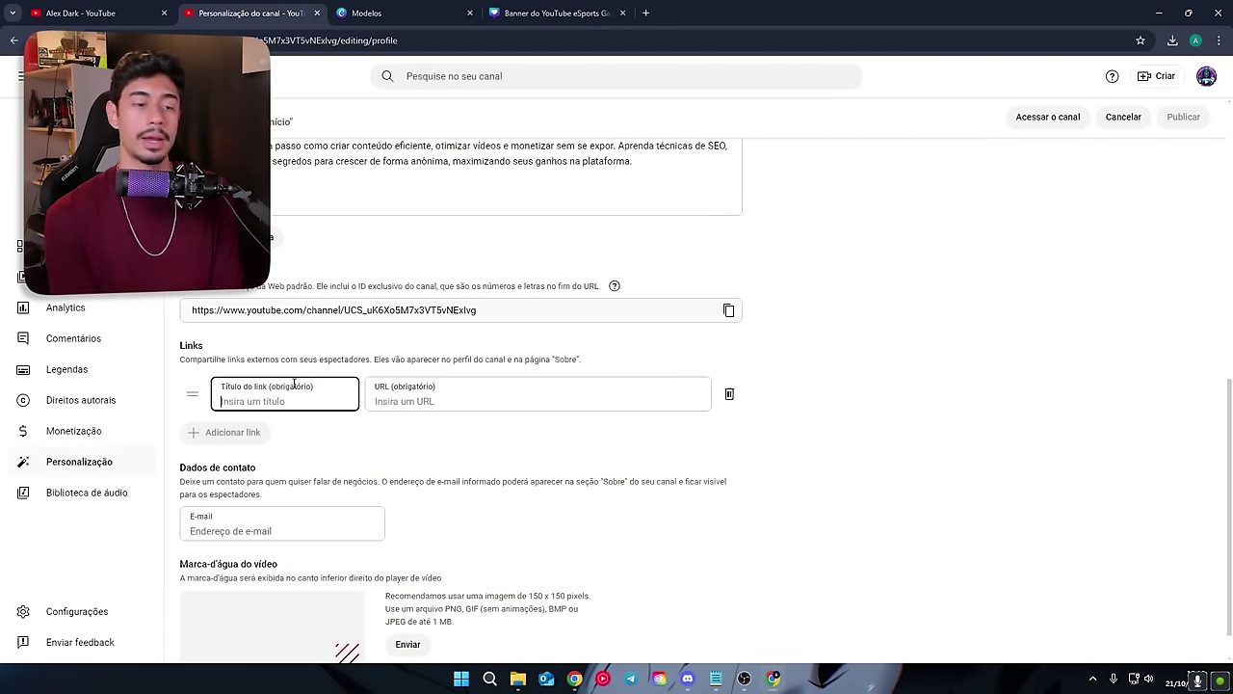
{"action": "type", "text": "instagram"}
{"action": "left_click", "coordinate": [386, 398]}
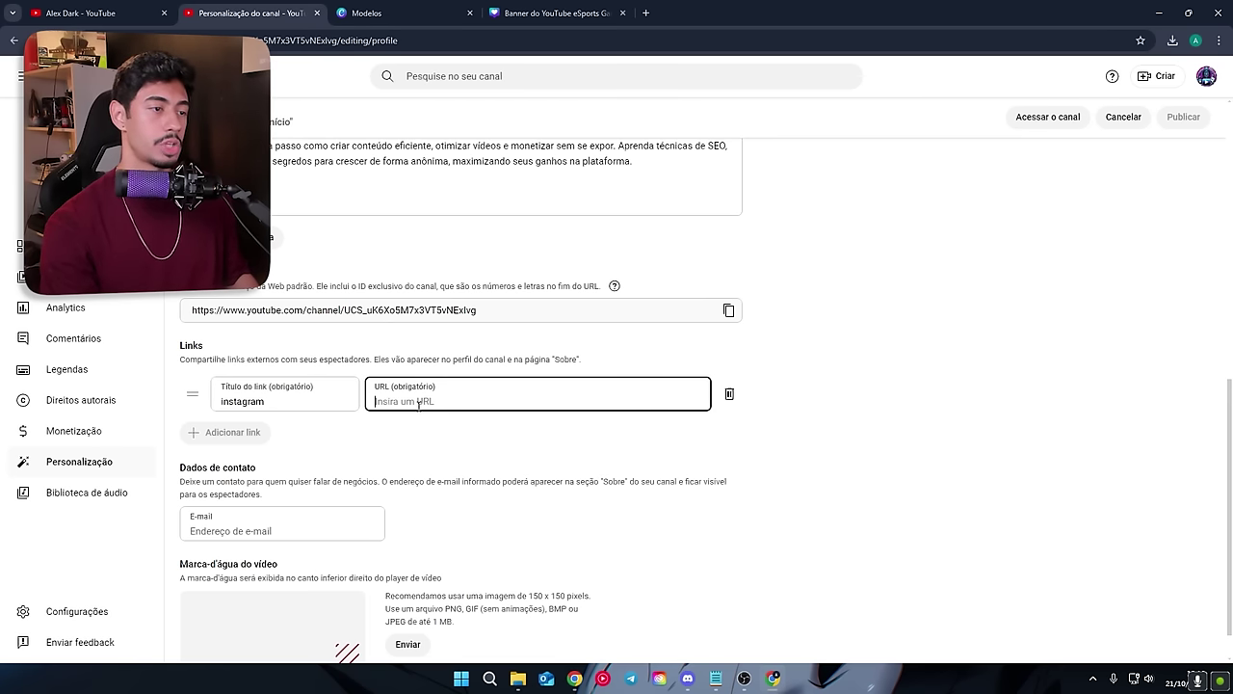
{"action": "type", "text": "www.instagram.com"}
{"action": "left_click_drag", "start_coordinate": [386, 398], "coordinate": [482, 400]}
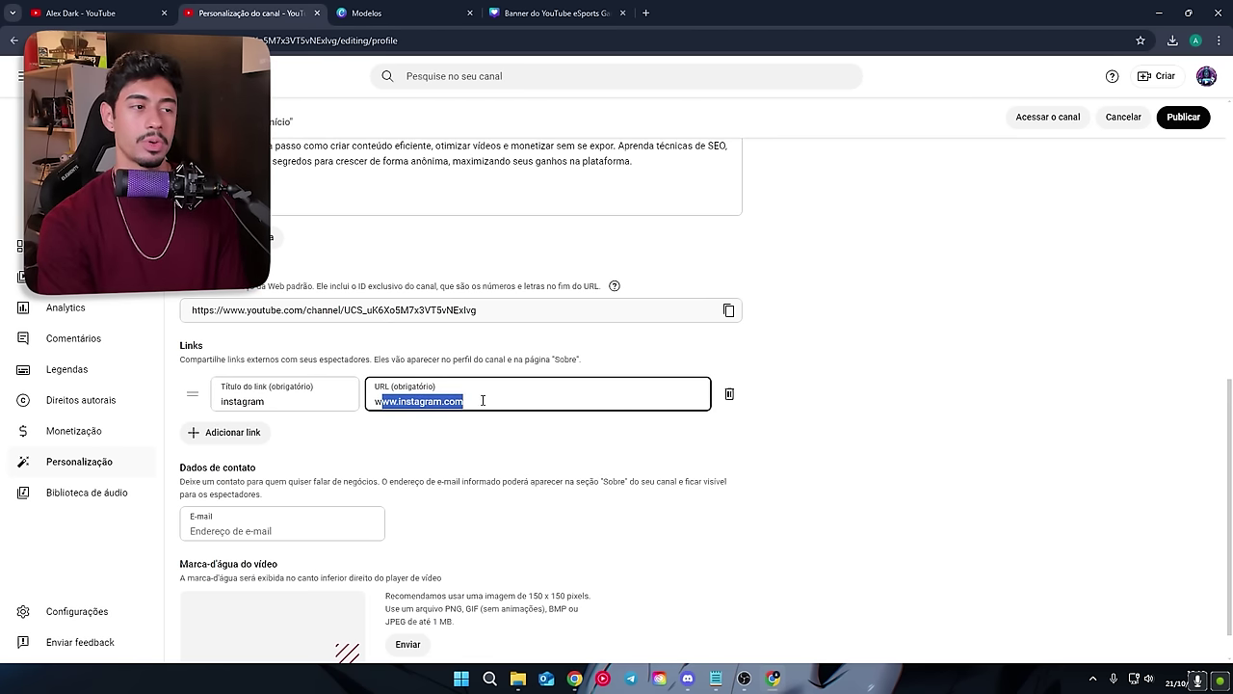
{"action": "left_click", "coordinate": [429, 393]}
{"action": "left_click", "coordinate": [451, 442]}
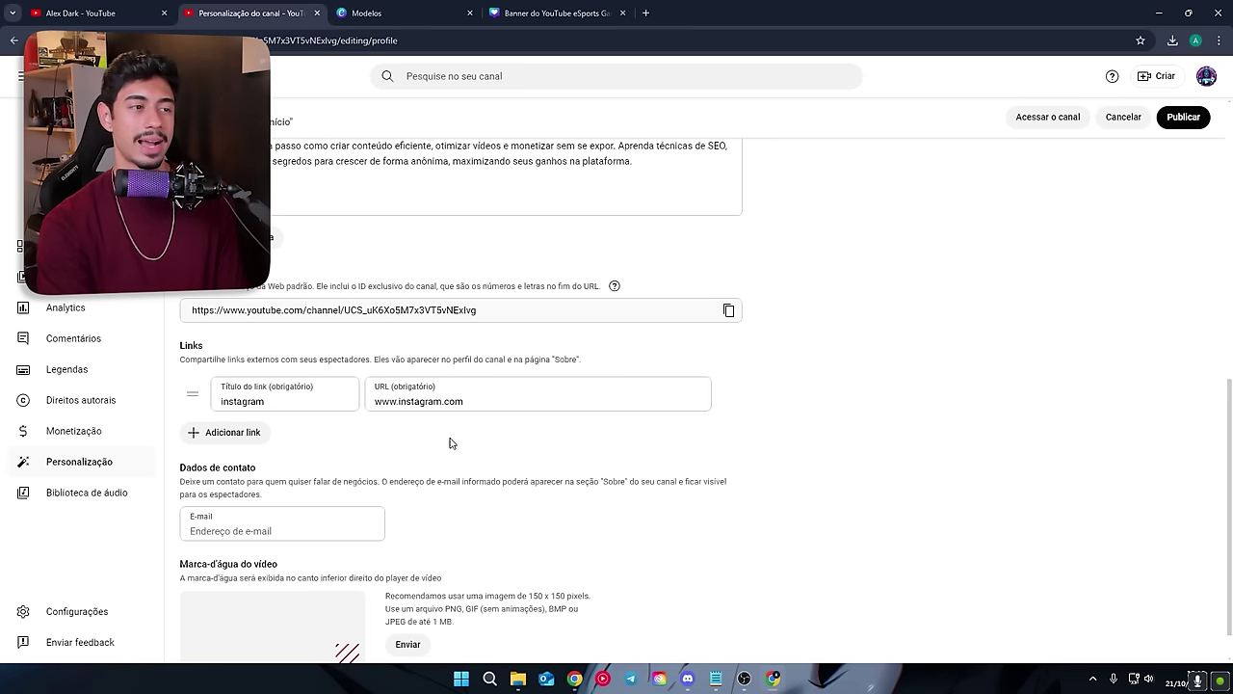
{"action": "left_click", "coordinate": [223, 432]}
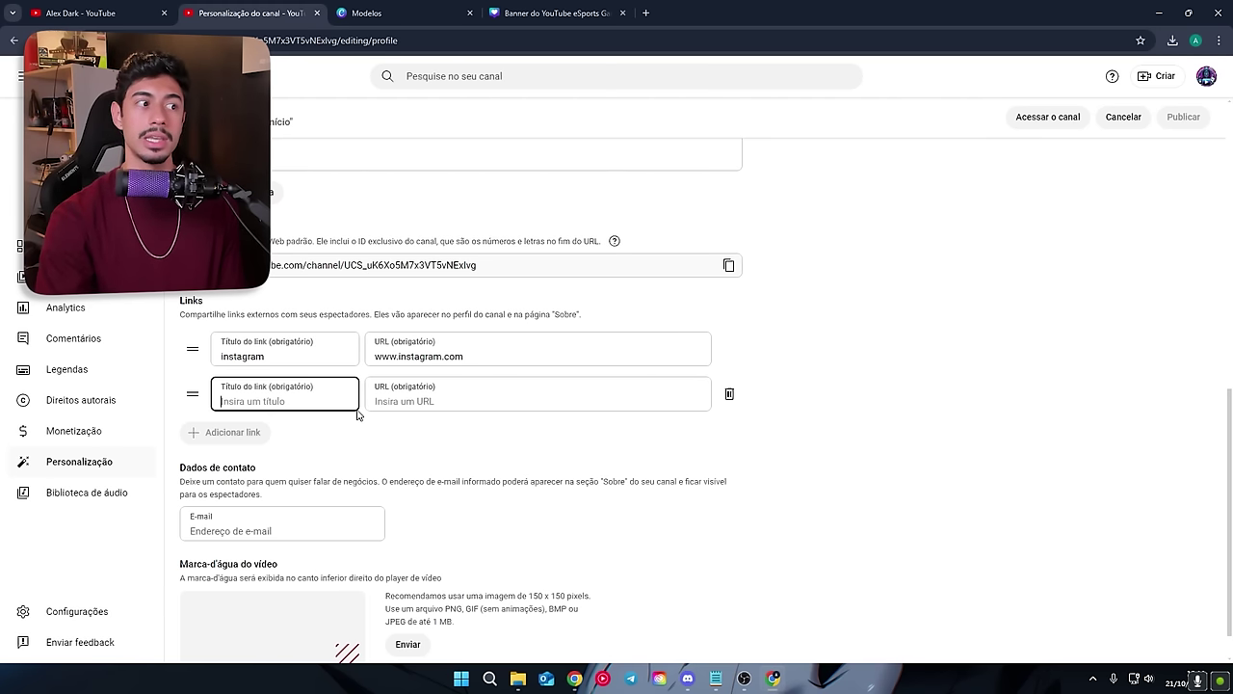
{"action": "left_click", "coordinate": [729, 395]}
{"action": "left_click", "coordinate": [241, 481]}
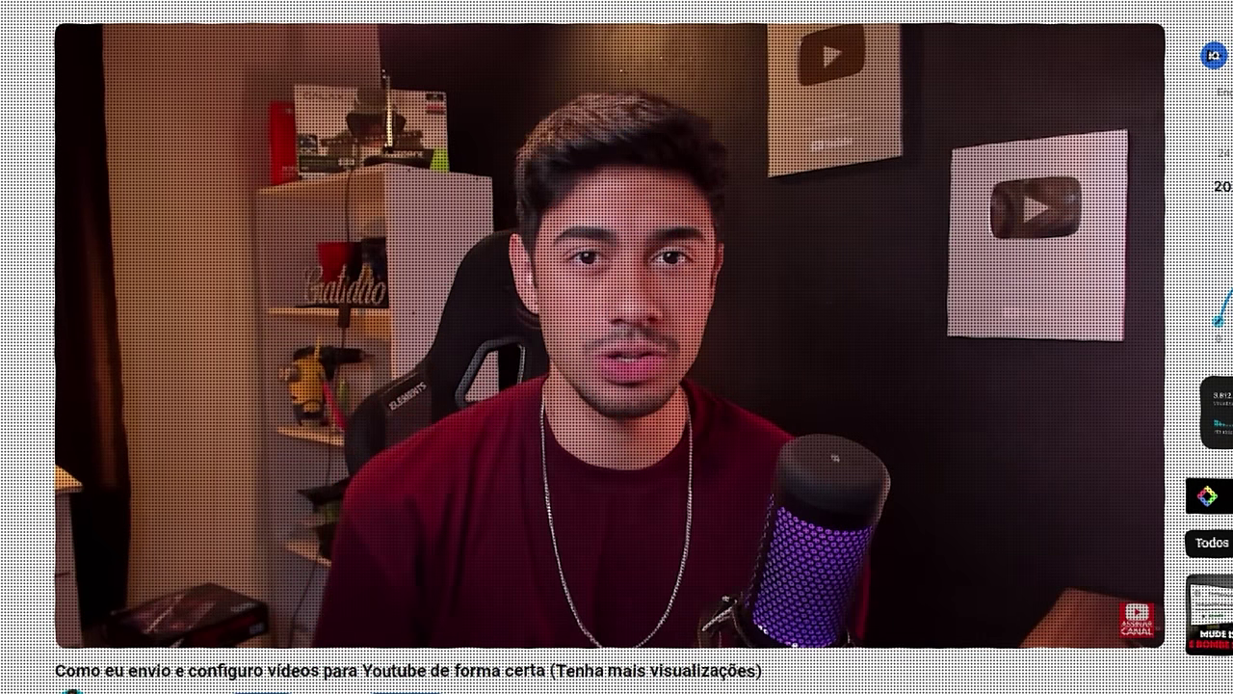
Search Google Images for "assinar canal" and open the red square Assinar Canal image from Pinterest for download.
{"action": "mouse_move", "coordinate": [1144, 579]}
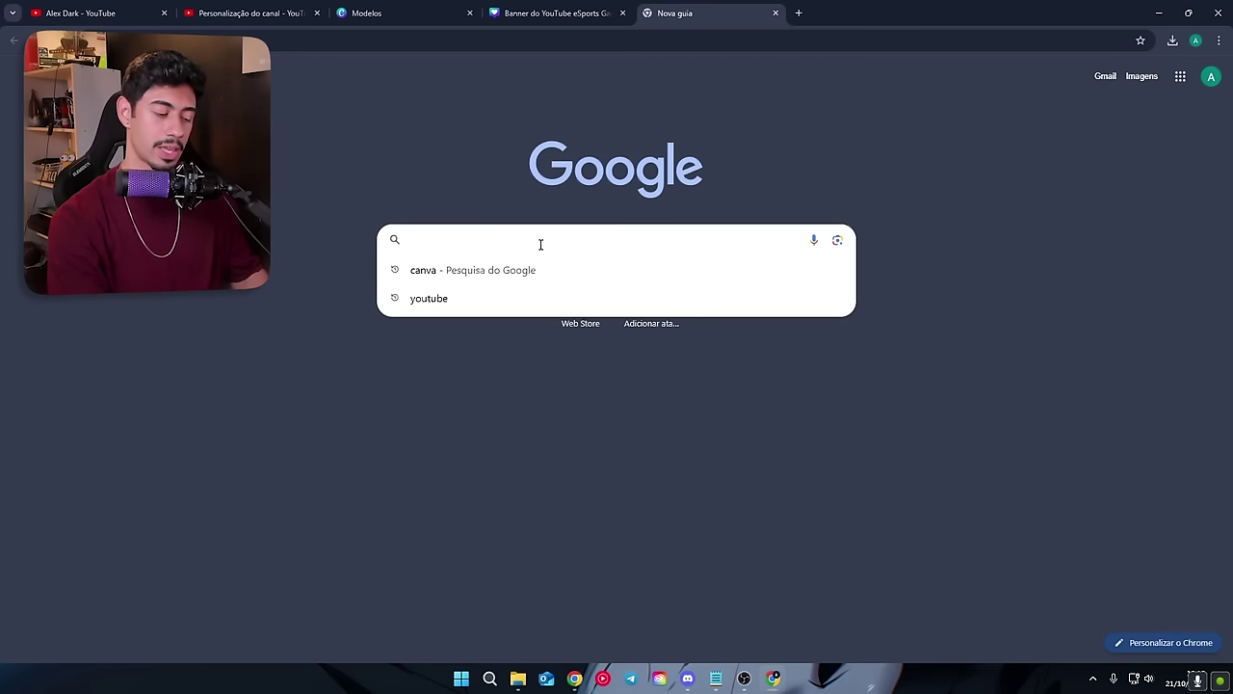
{"action": "type", "text": "assinar canal"}
{"action": "key", "text": "Return"}
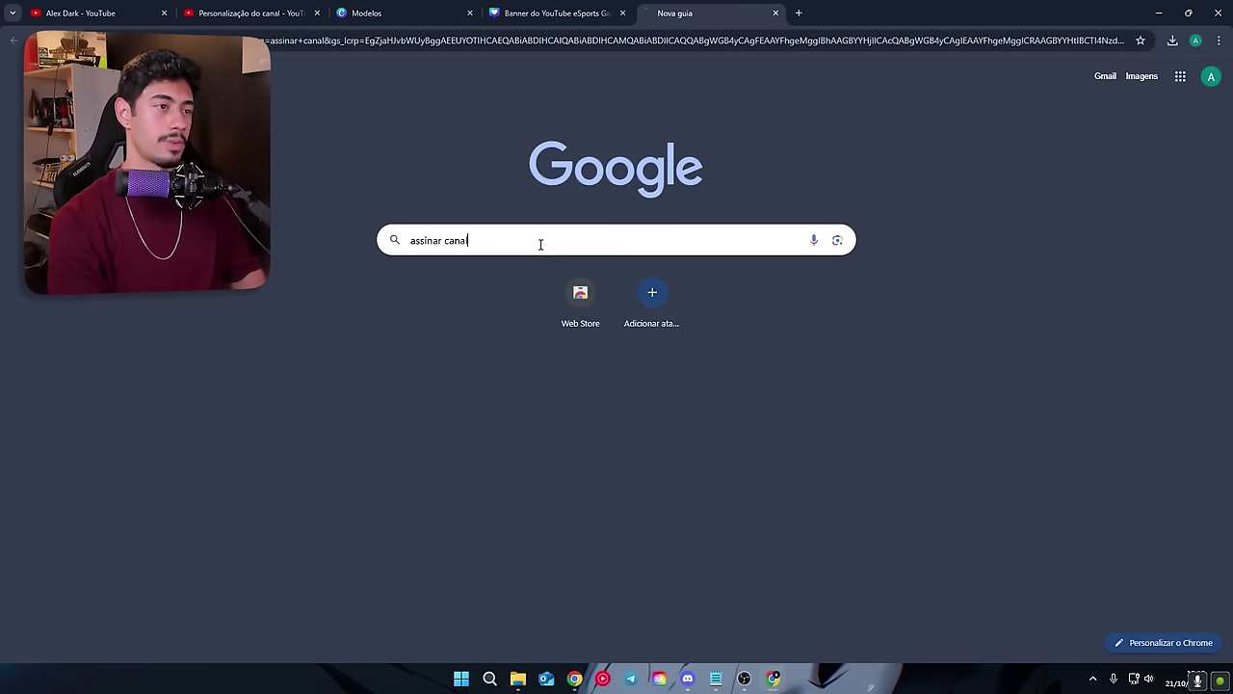
{"action": "left_click", "coordinate": [186, 128]}
{"action": "left_click", "coordinate": [101, 253]}
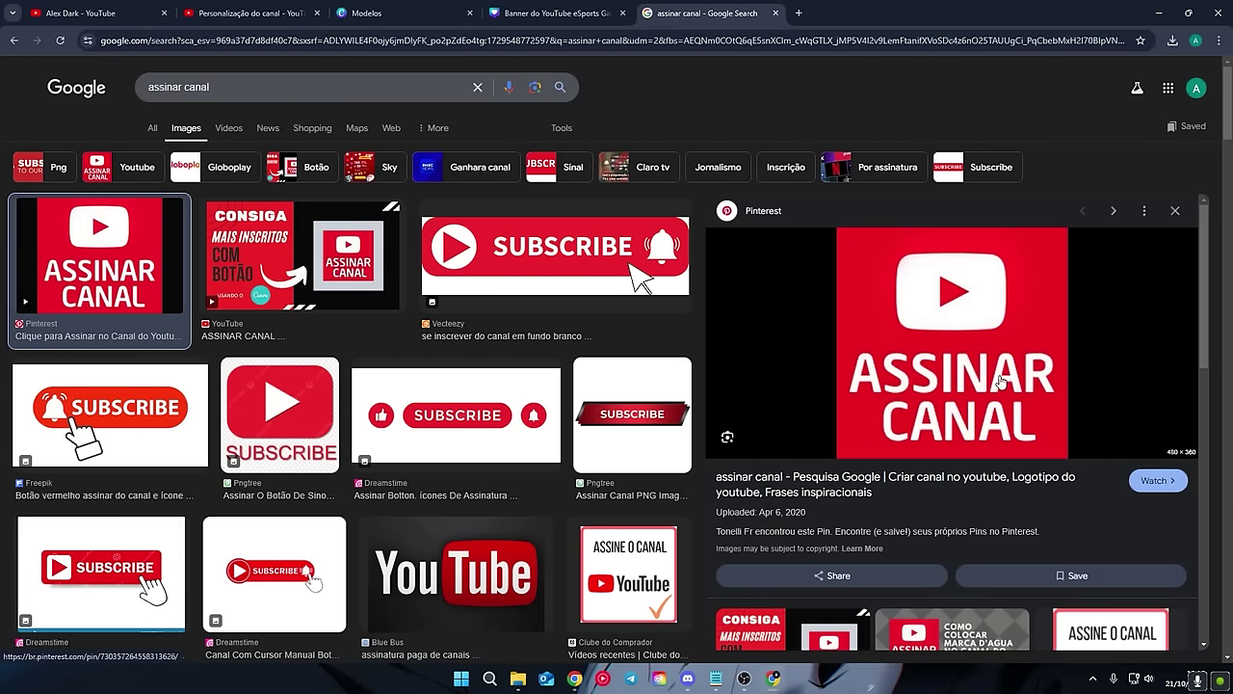
Return to the channel customization page and upload the Assinar Canal image from Downloads as the video watermark, accepting its crop.
{"action": "left_click", "coordinate": [250, 12]}
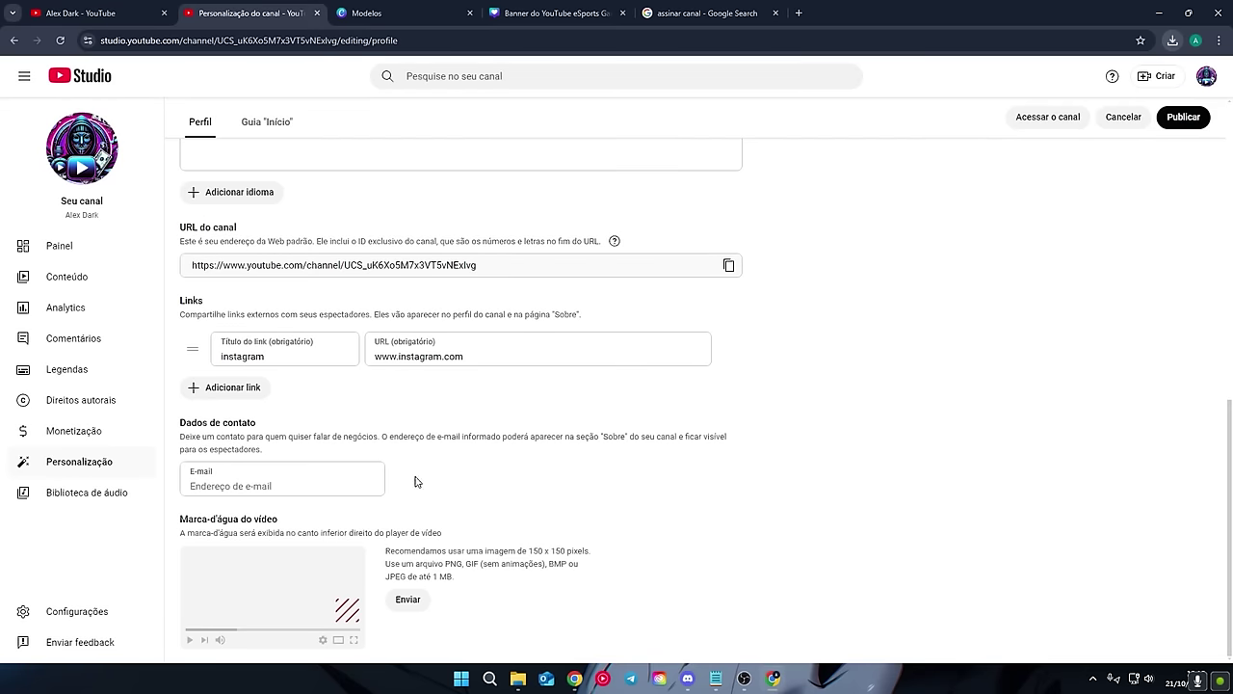
{"action": "left_click", "coordinate": [413, 599]}
{"action": "left_click", "coordinate": [212, 143]}
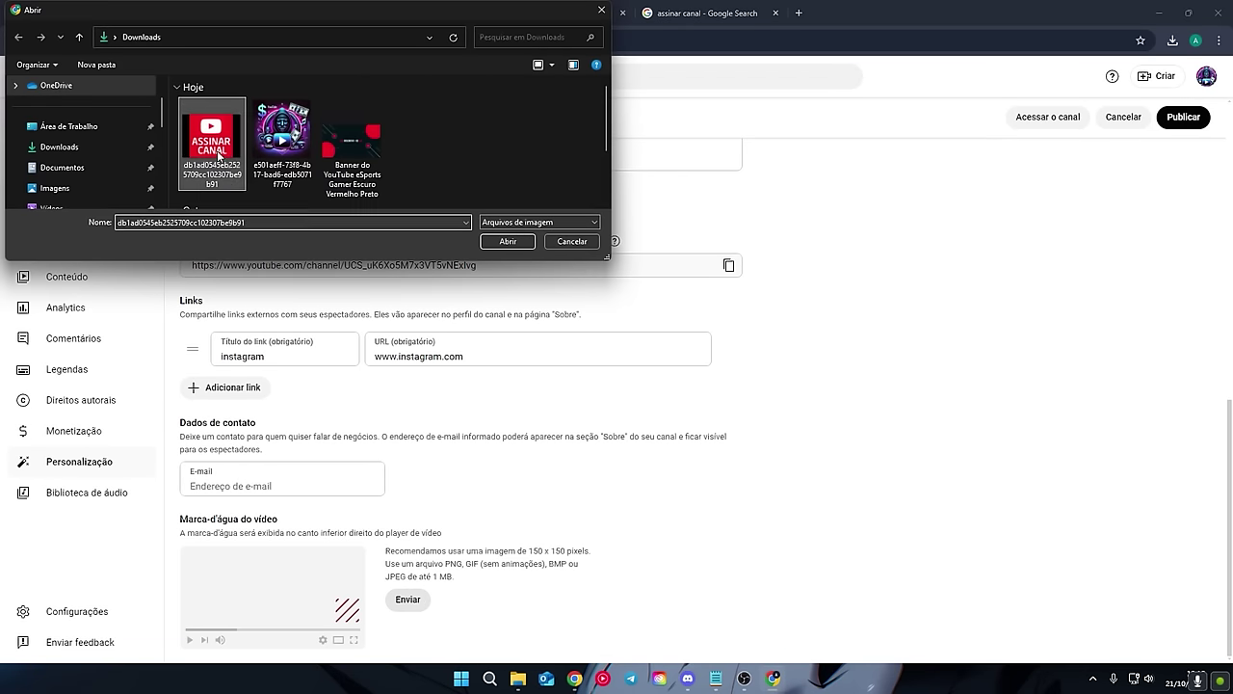
{"action": "left_click", "coordinate": [508, 241]}
{"action": "left_click", "coordinate": [879, 526]}
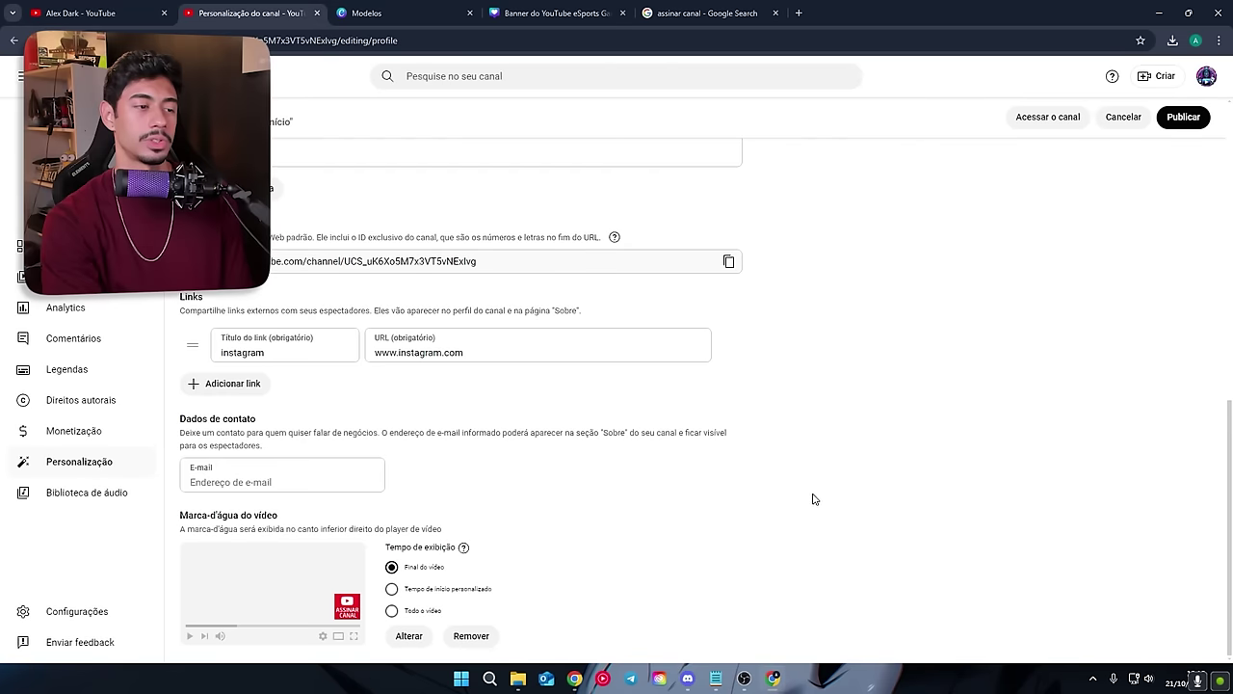
Compare the watermark's display time options and set it to Todo o vídeo.
{"action": "left_click", "coordinate": [629, 566]}
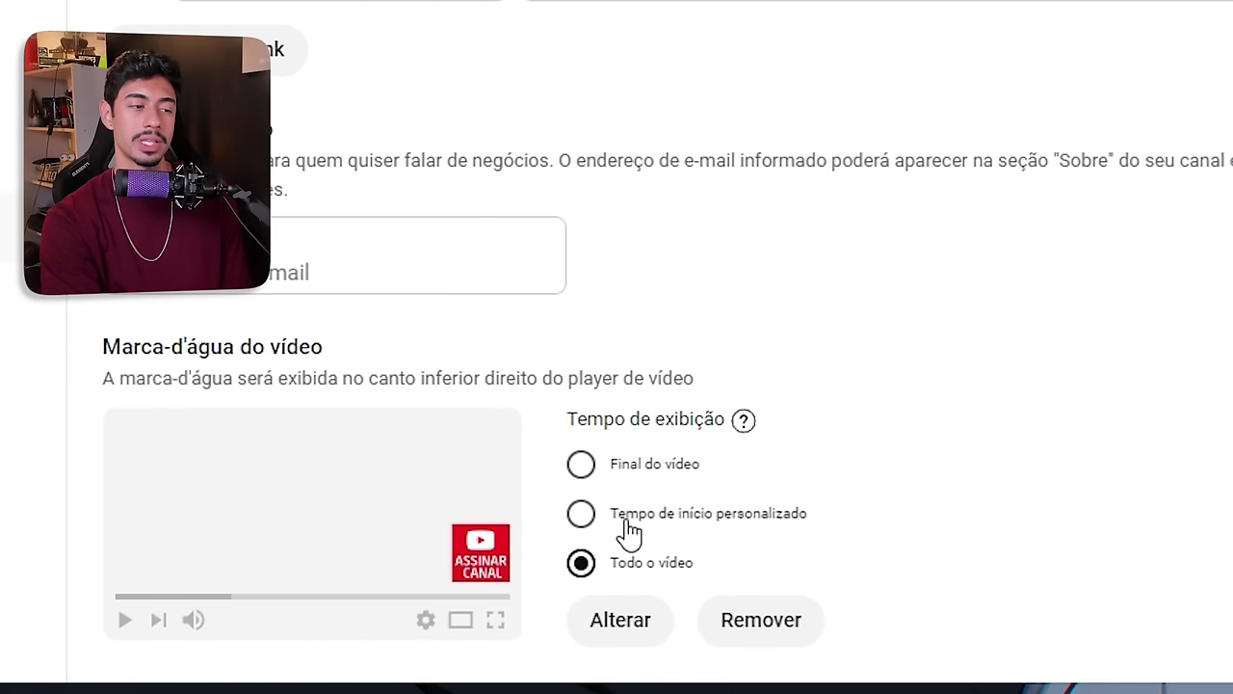
{"action": "left_click", "coordinate": [624, 474]}
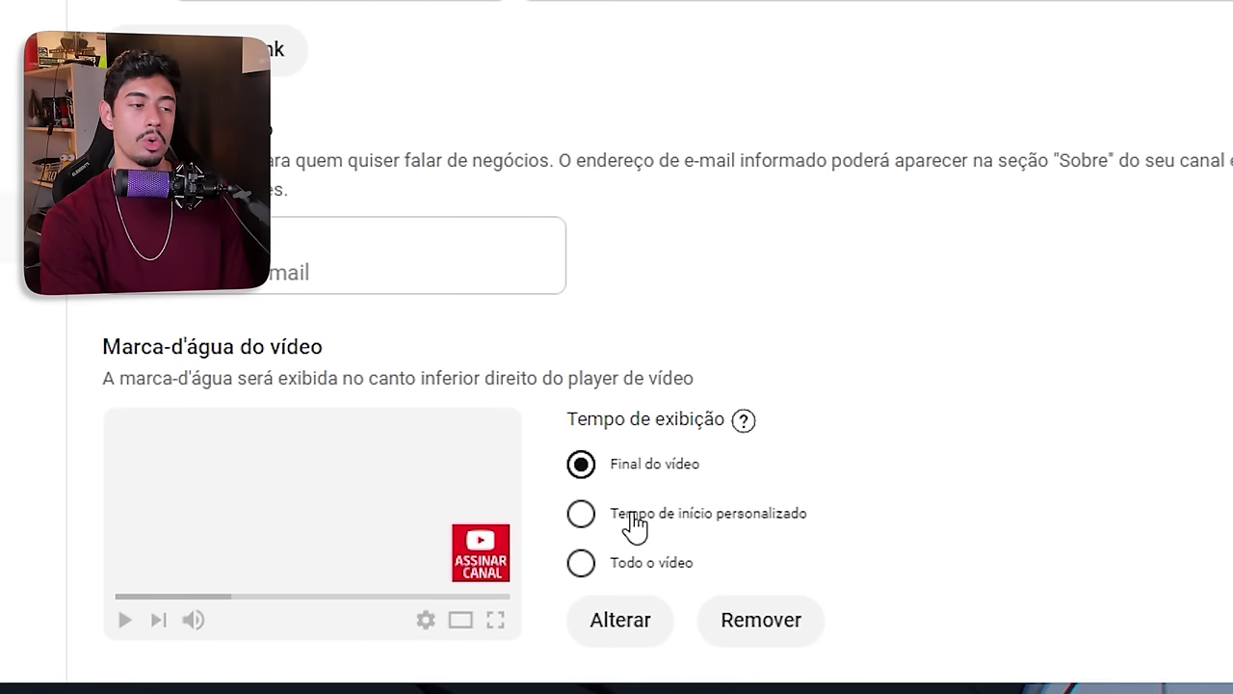
{"action": "left_click", "coordinate": [631, 516]}
{"action": "left_click", "coordinate": [644, 474]}
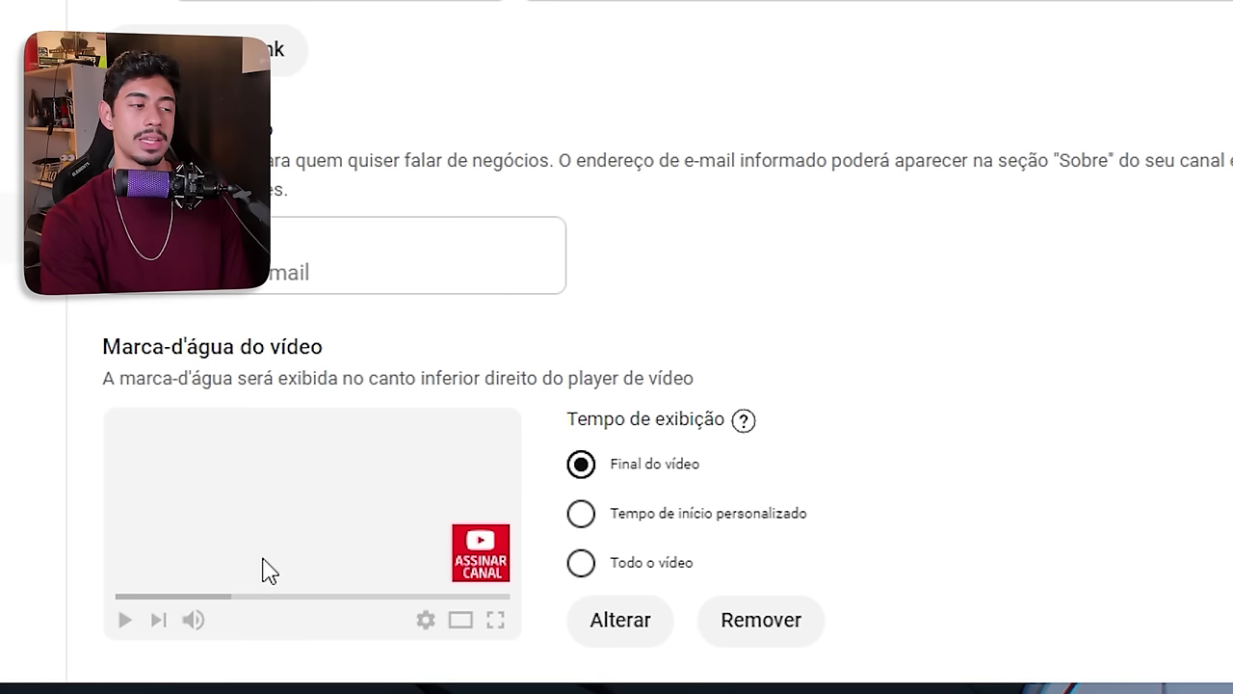
{"action": "left_click", "coordinate": [605, 576]}
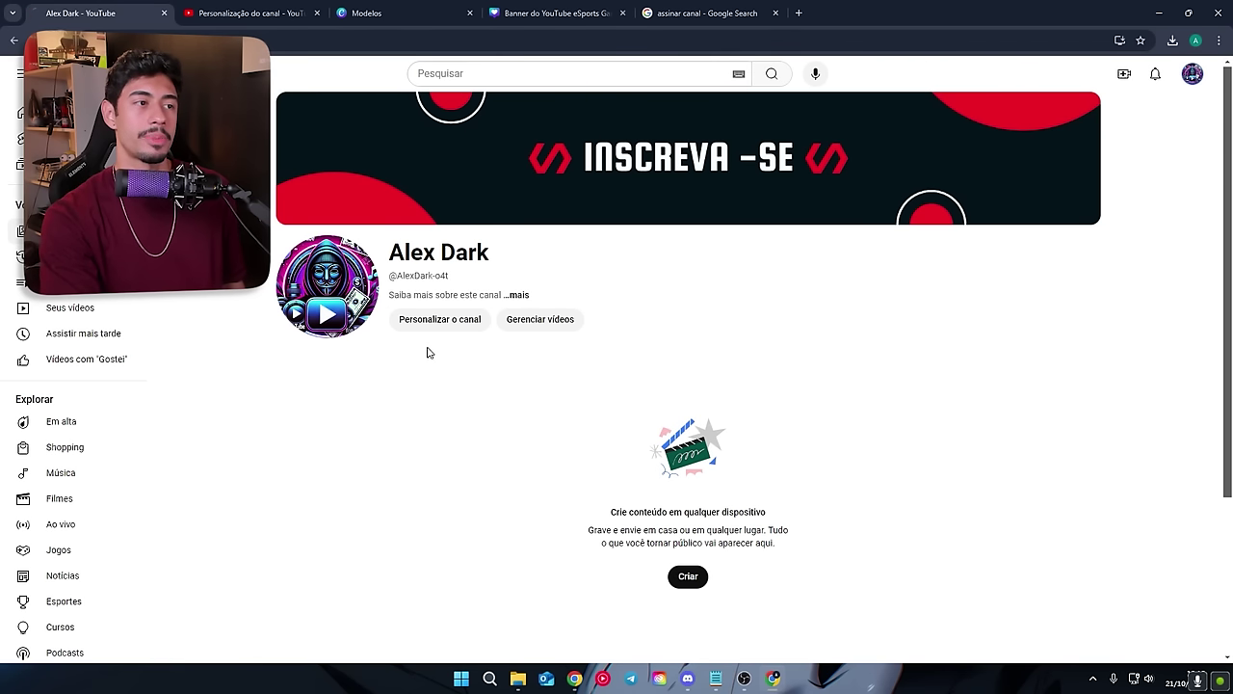
Open the public channel's Sobre details, review the description, instagram link and channel details, and close them.
{"action": "left_click", "coordinate": [767, 295]}
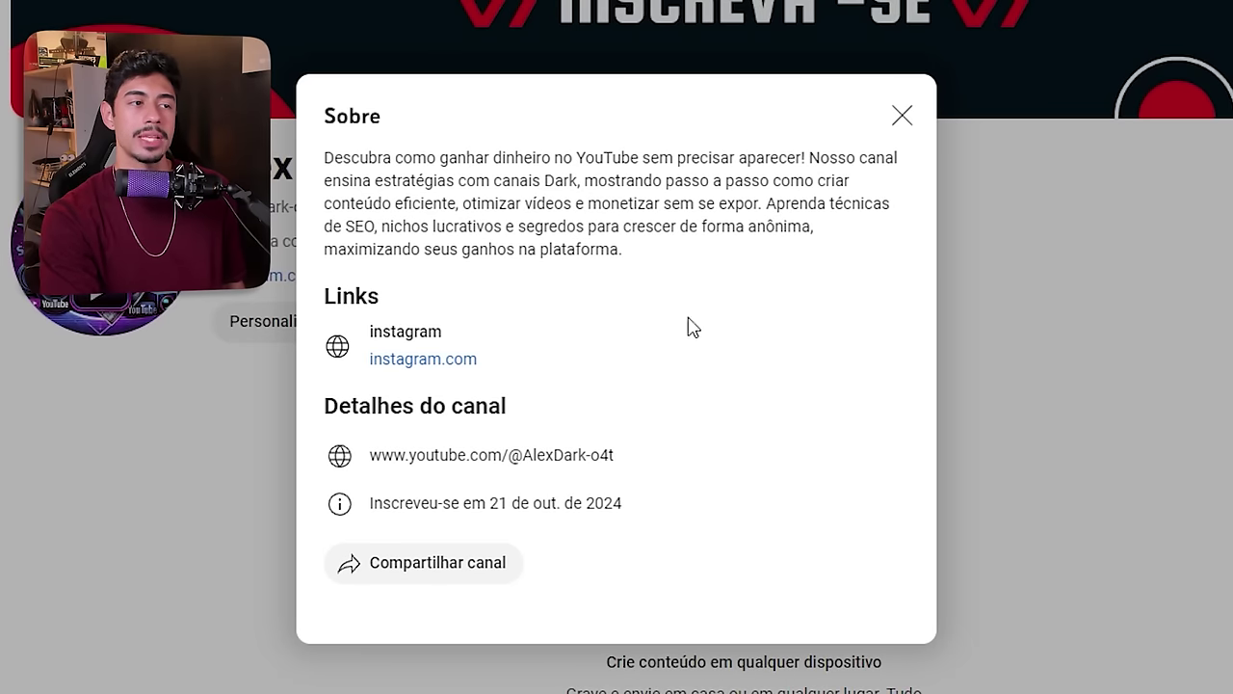
{"action": "left_click_drag", "start_coordinate": [651, 272], "coordinate": [326, 154]}
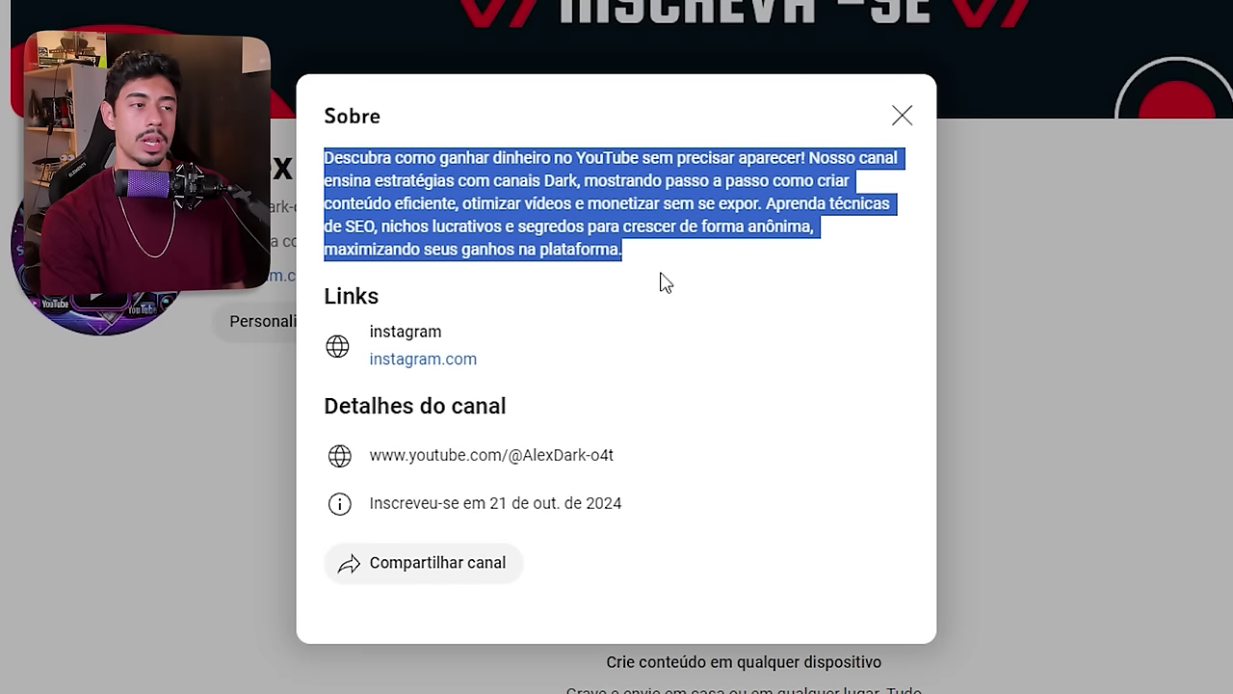
{"action": "left_click", "coordinate": [804, 282]}
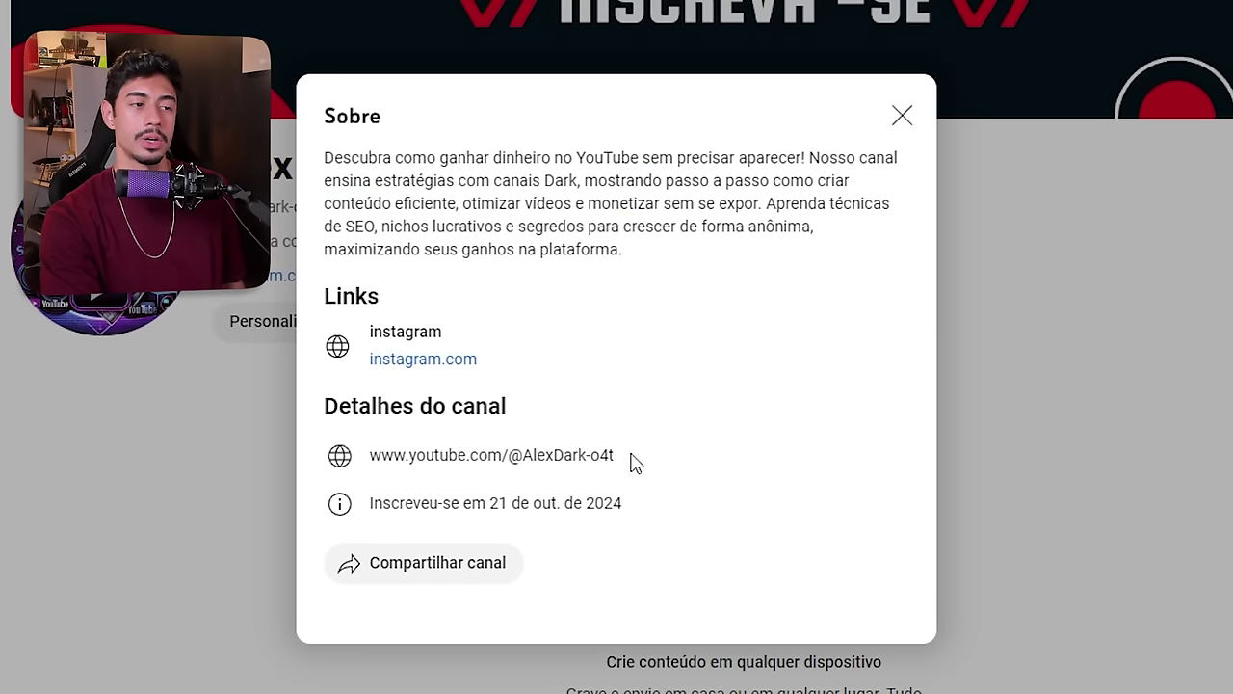
{"action": "left_click_drag", "start_coordinate": [631, 507], "coordinate": [377, 443]}
{"action": "left_click", "coordinate": [672, 567]}
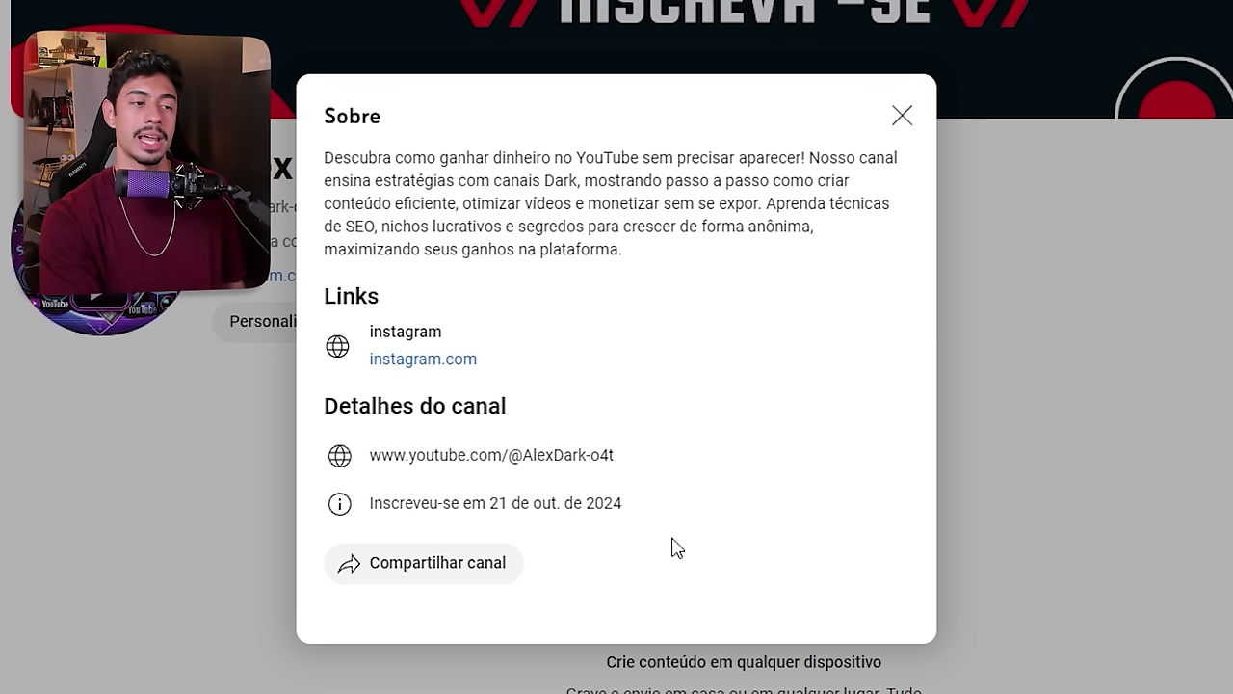
{"action": "left_click", "coordinate": [903, 117]}
Check the contact e-mail field on the customization page, and return to the public channel's Sobre details.
{"action": "left_click", "coordinate": [248, 12]}
{"action": "left_click", "coordinate": [220, 474]}
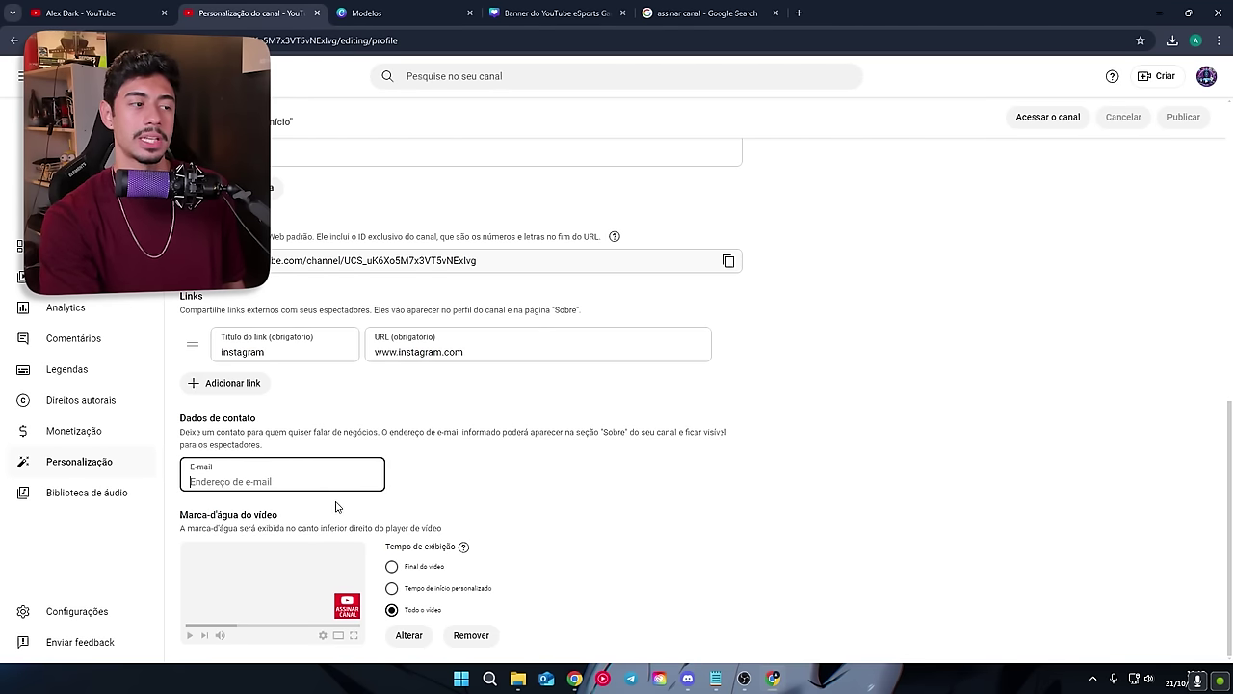
{"action": "left_click", "coordinate": [168, 8]}
{"action": "left_click", "coordinate": [761, 295]}
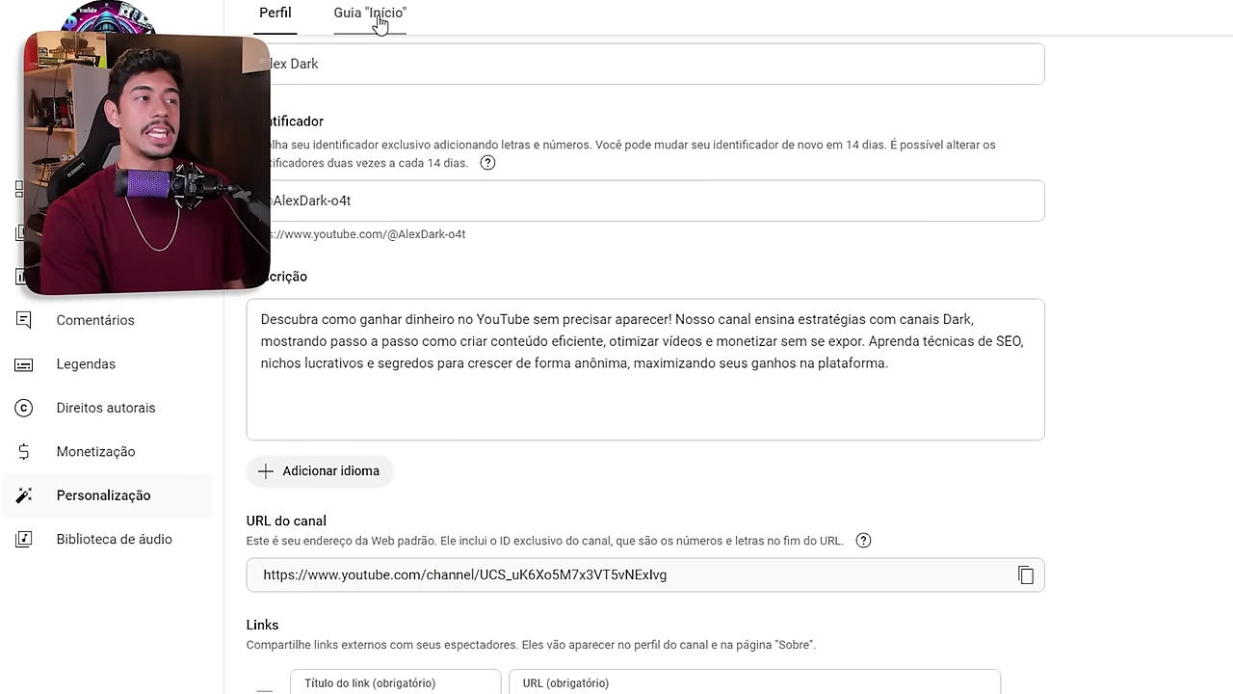
Open the channel's Início layout settings and look through the section types available to add.
{"action": "left_click", "coordinate": [379, 21]}
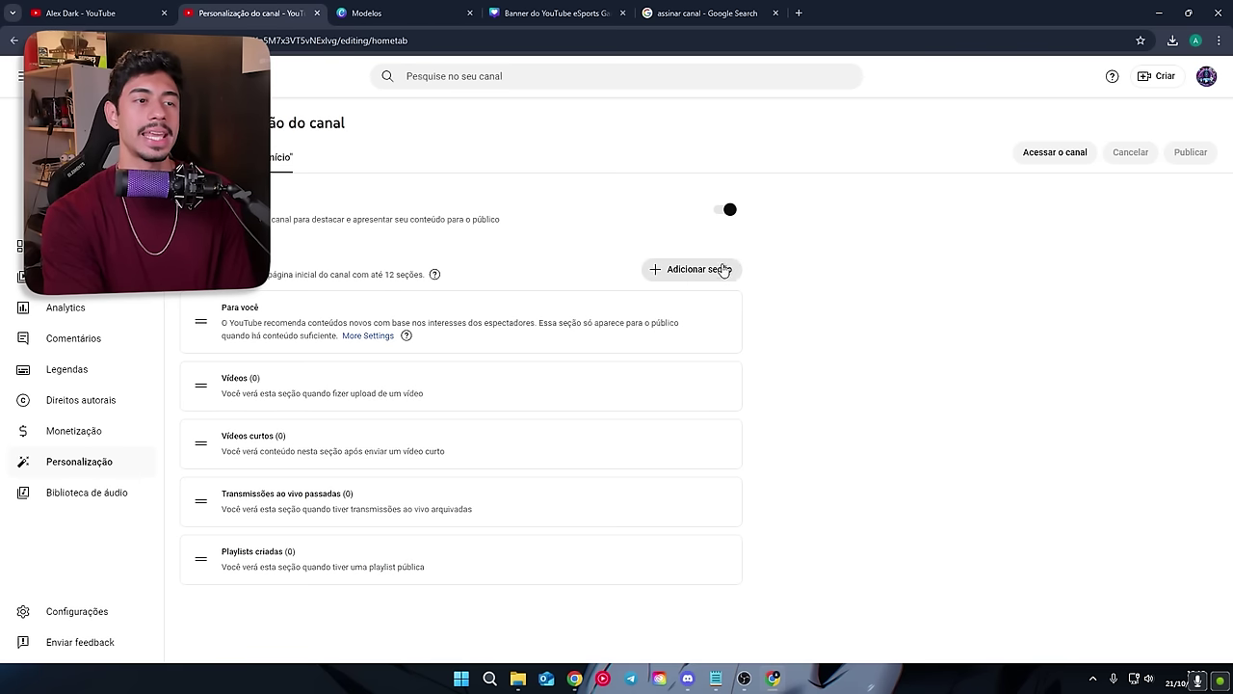
{"action": "left_click", "coordinate": [724, 269]}
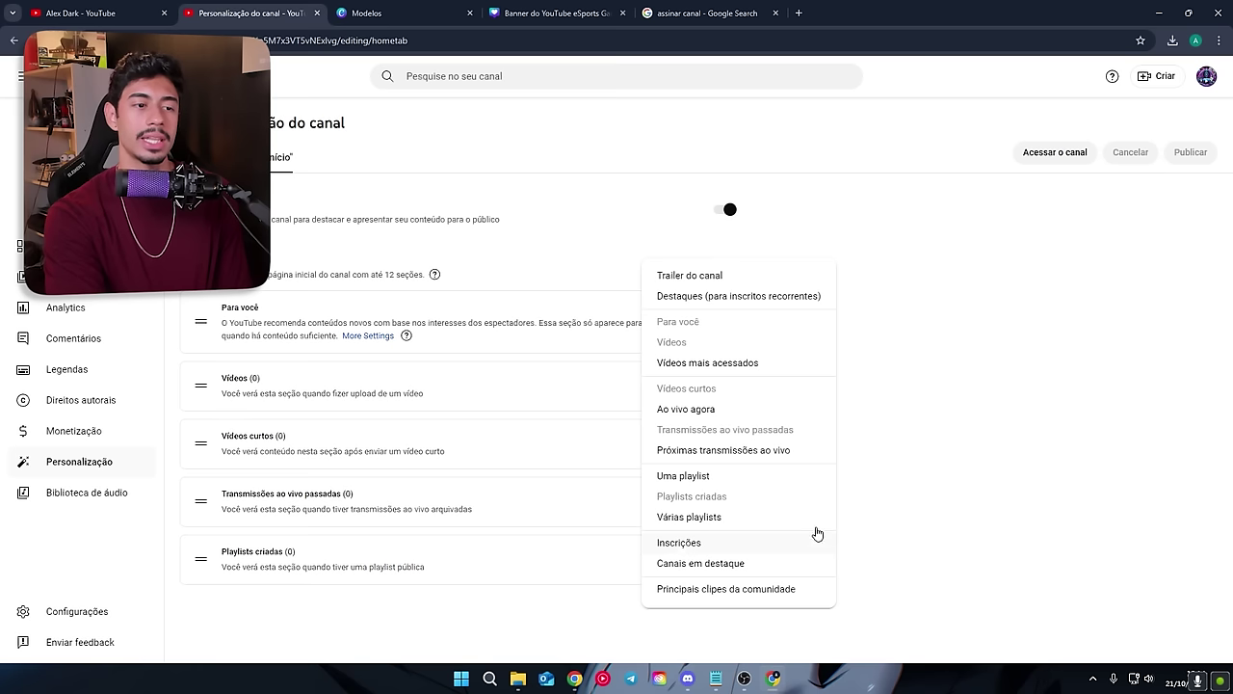
{"action": "left_click", "coordinate": [608, 280]}
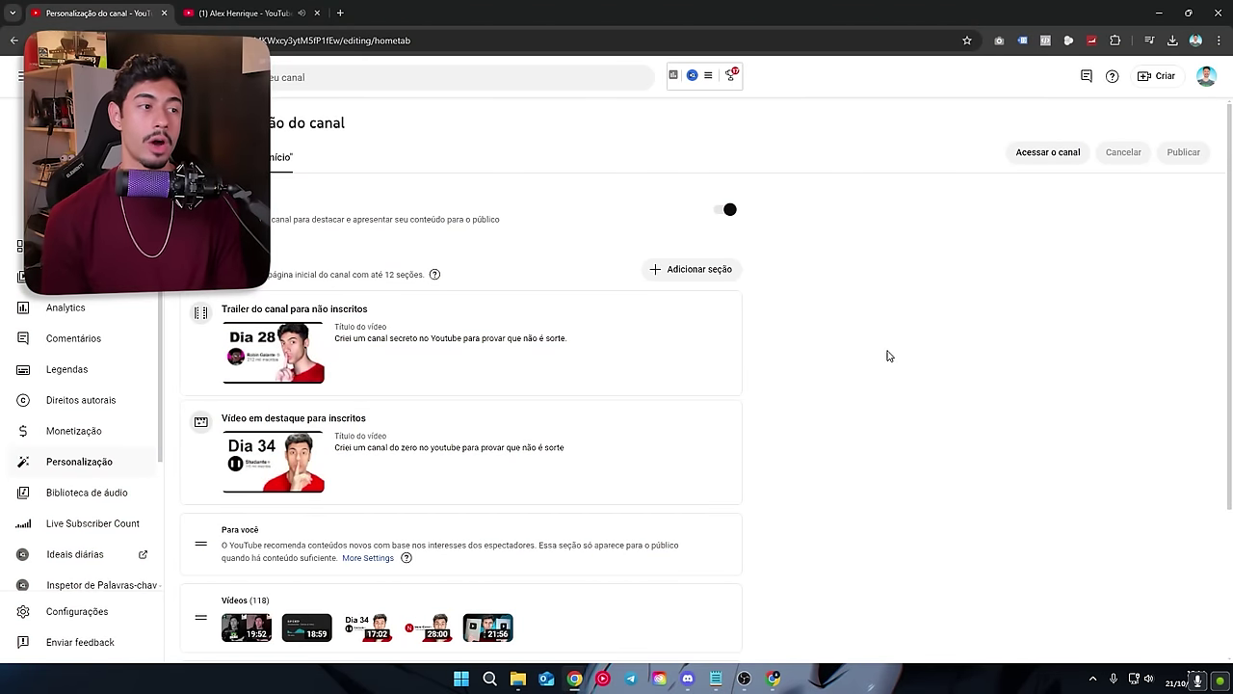
Examine the established channel's trailer for non-subscribers and featured video for subscribers, including both video titles.
{"action": "left_click_drag", "start_coordinate": [222, 308], "coordinate": [370, 309]}
{"action": "left_click", "coordinate": [388, 306]}
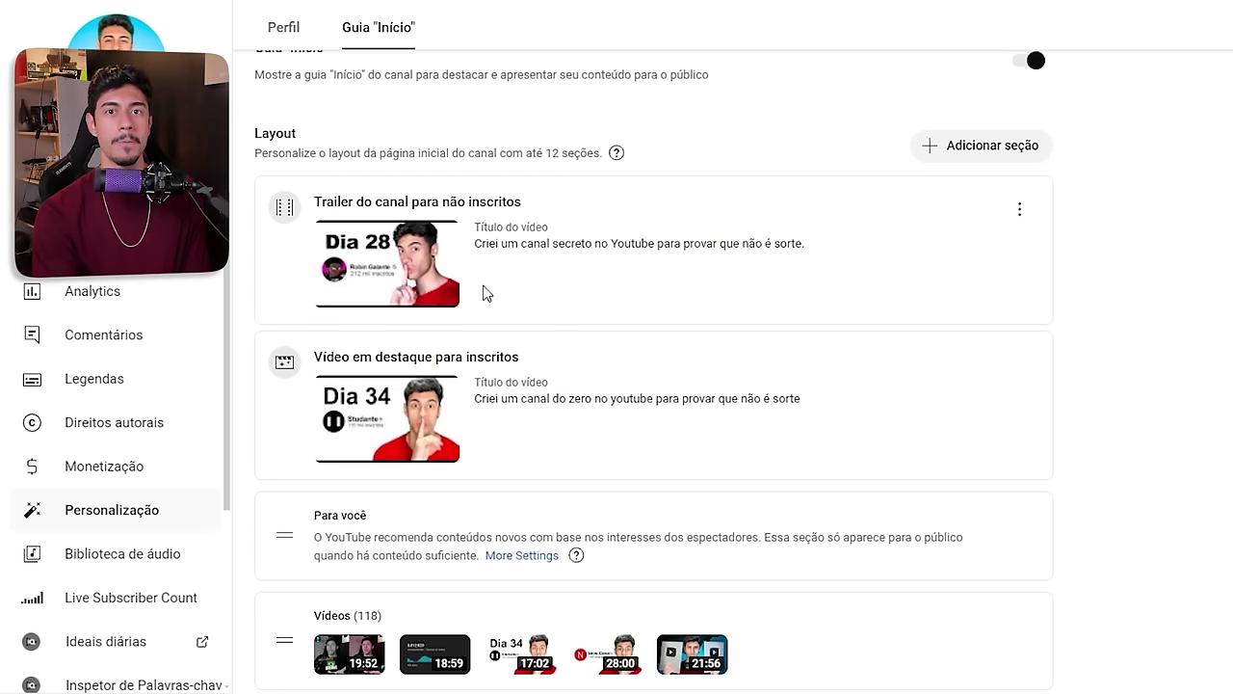
{"action": "left_click_drag", "start_coordinate": [316, 356], "coordinate": [516, 358]}
{"action": "left_click", "coordinate": [568, 367]}
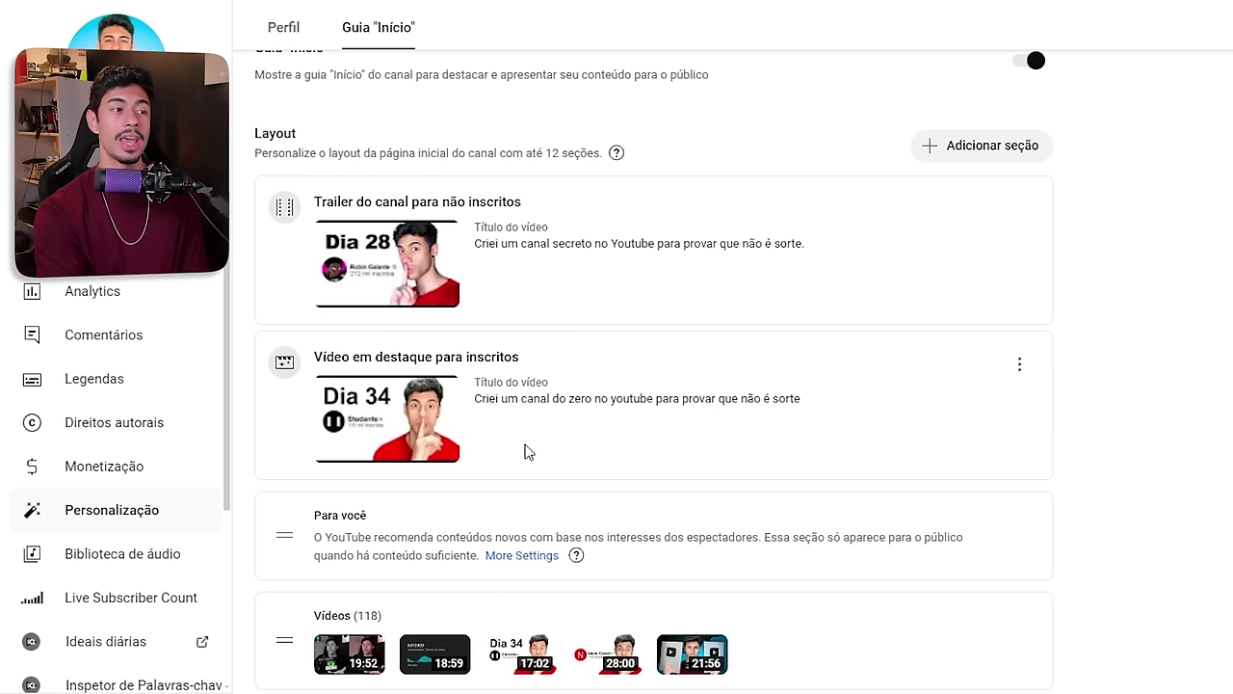
{"action": "left_click_drag", "start_coordinate": [476, 398], "coordinate": [648, 398]}
{"action": "left_click", "coordinate": [761, 390]}
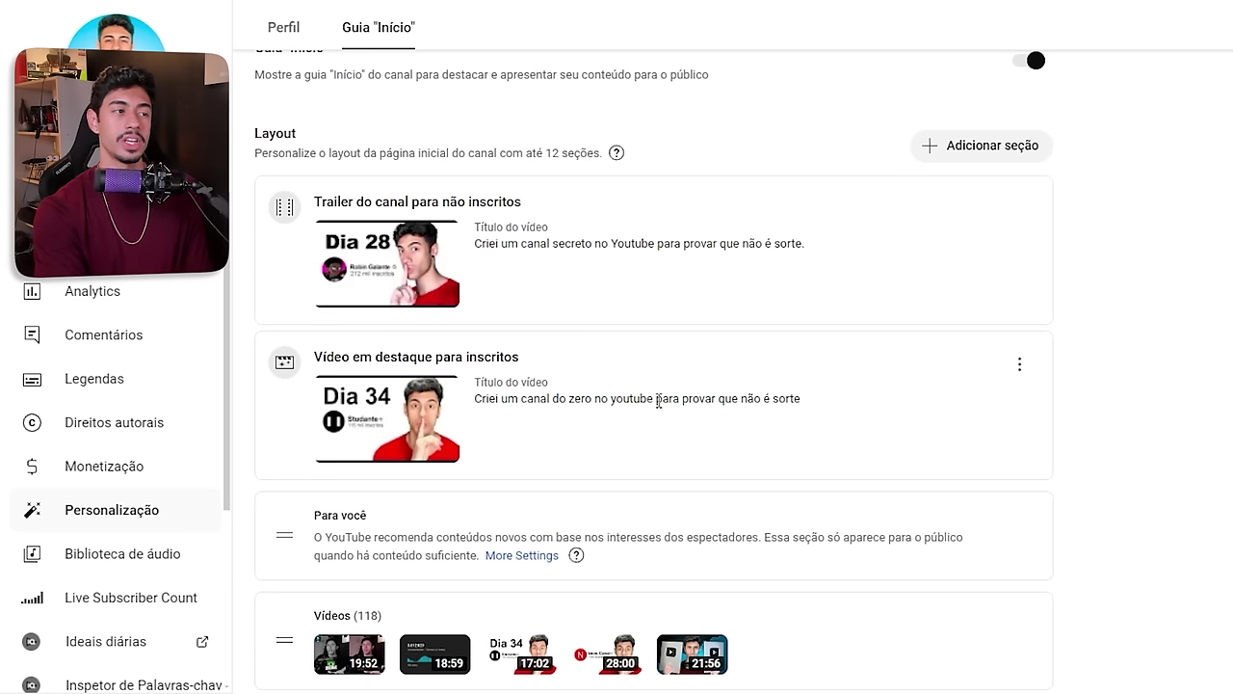
{"action": "left_click_drag", "start_coordinate": [481, 244], "coordinate": [675, 246]}
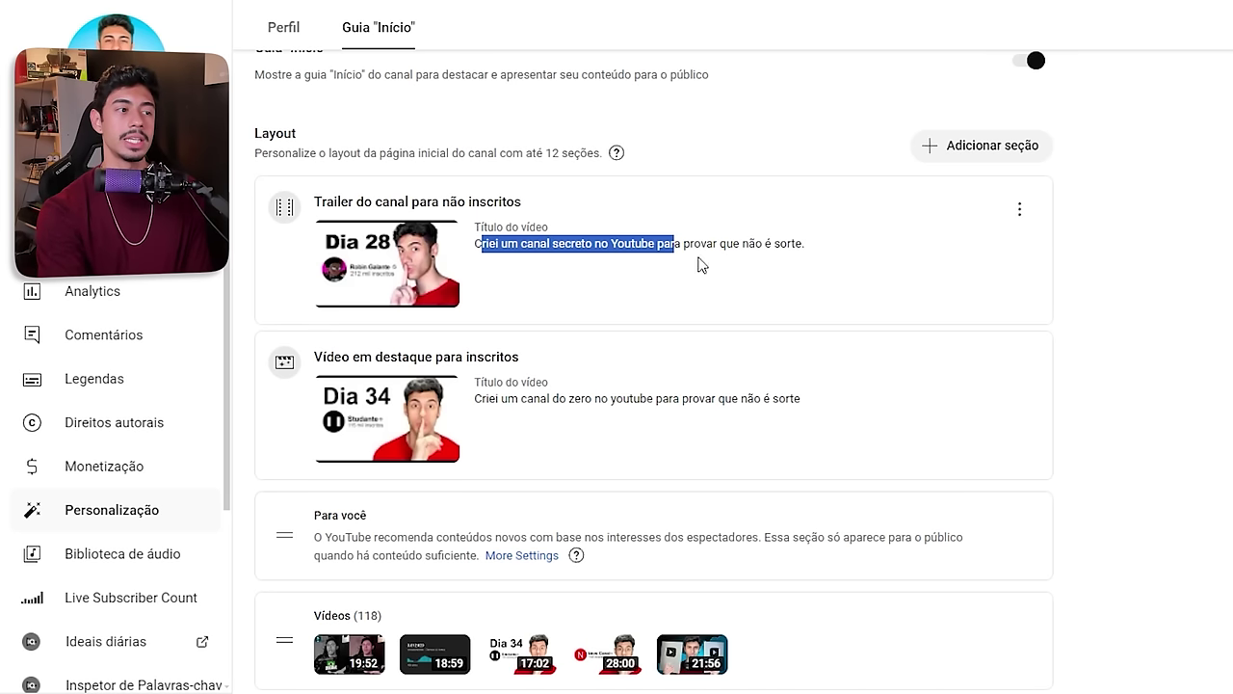
{"action": "left_click", "coordinate": [592, 424]}
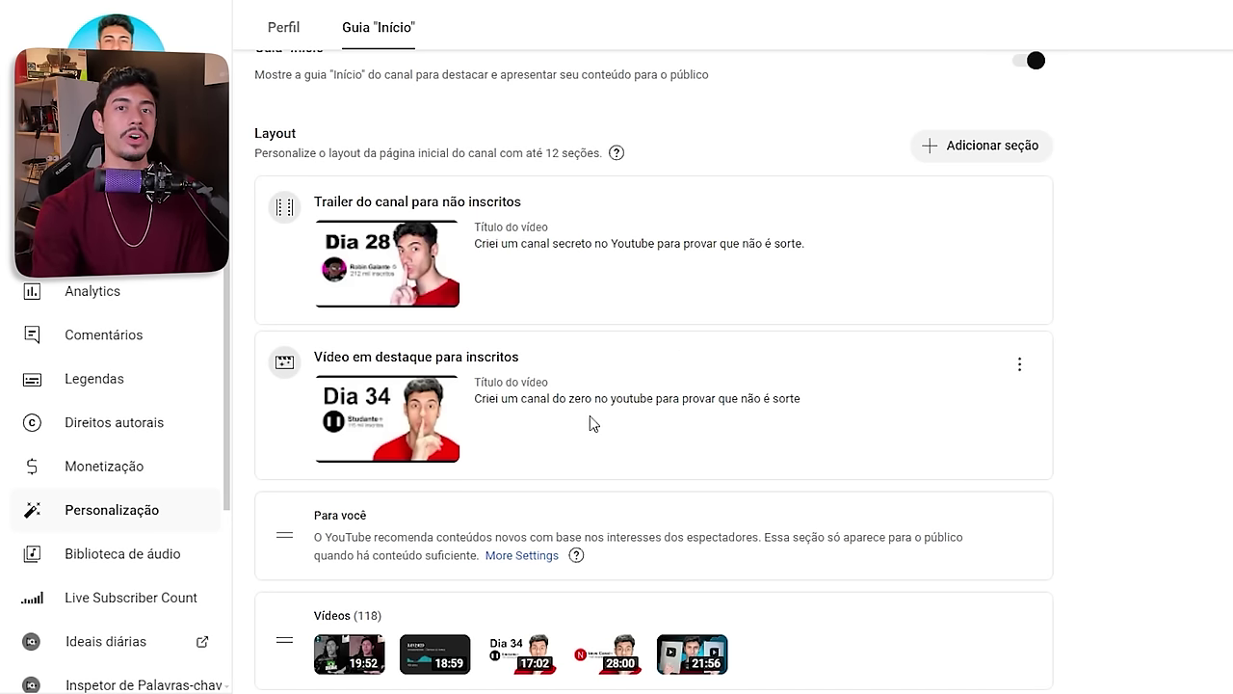
Examine the Para você and Vídeos sections in the established channel's home page layout.
{"action": "scroll", "coordinate": [590, 415], "scroll_direction": "down", "scroll_amount": 2}
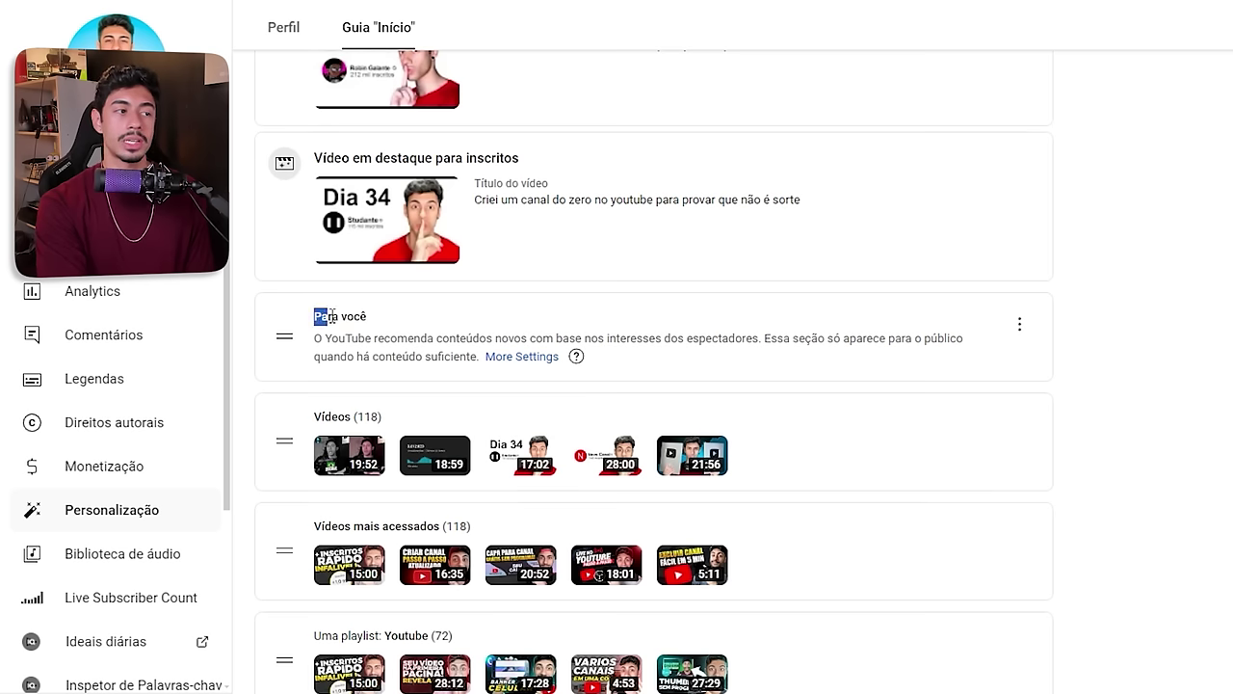
{"action": "left_click_drag", "start_coordinate": [332, 316], "coordinate": [371, 318]}
{"action": "left_click", "coordinate": [406, 321]}
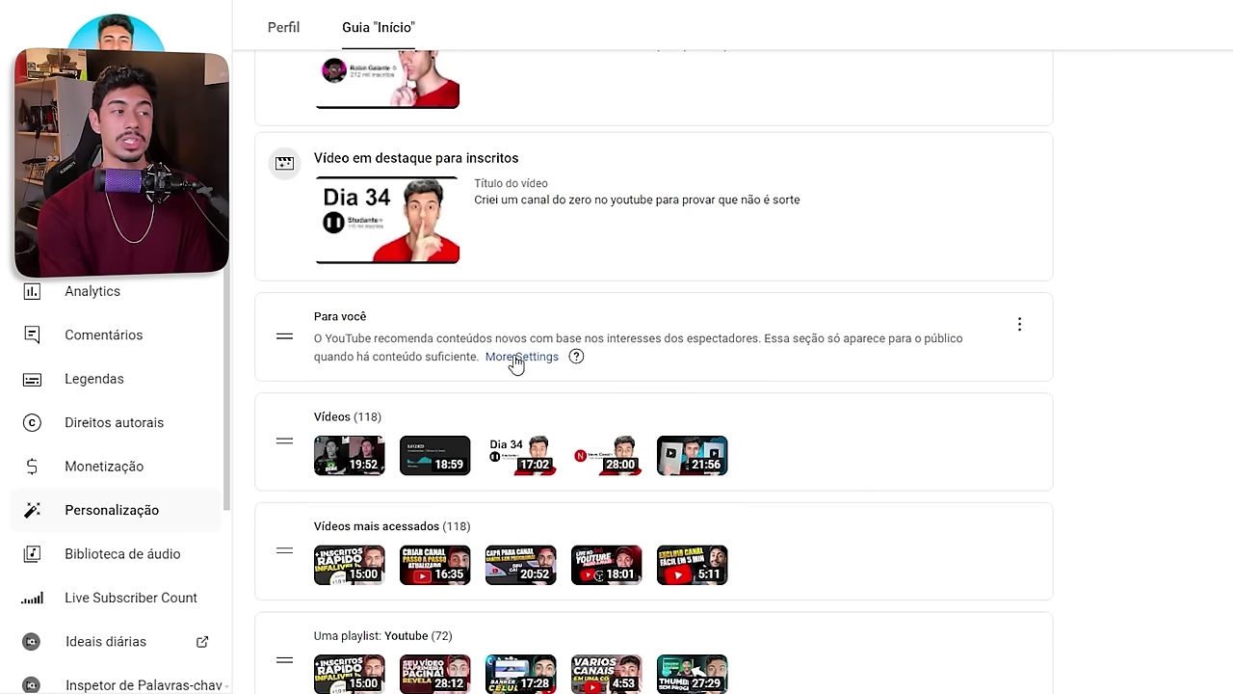
{"action": "double_click", "coordinate": [318, 418]}
{"action": "left_click", "coordinate": [400, 415]}
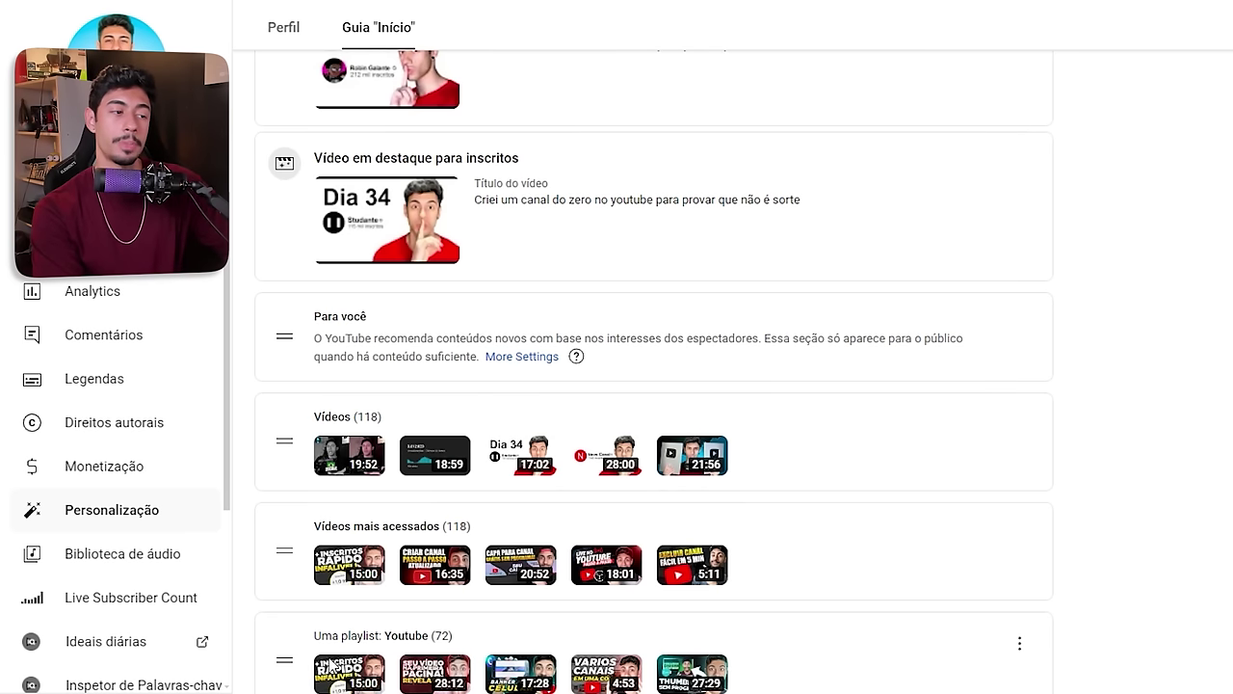
Examine the Youtube playlist section, and try moving the Vídeos section above Para você and back below it in the home layout.
{"action": "left_click_drag", "start_coordinate": [386, 636], "coordinate": [430, 636]}
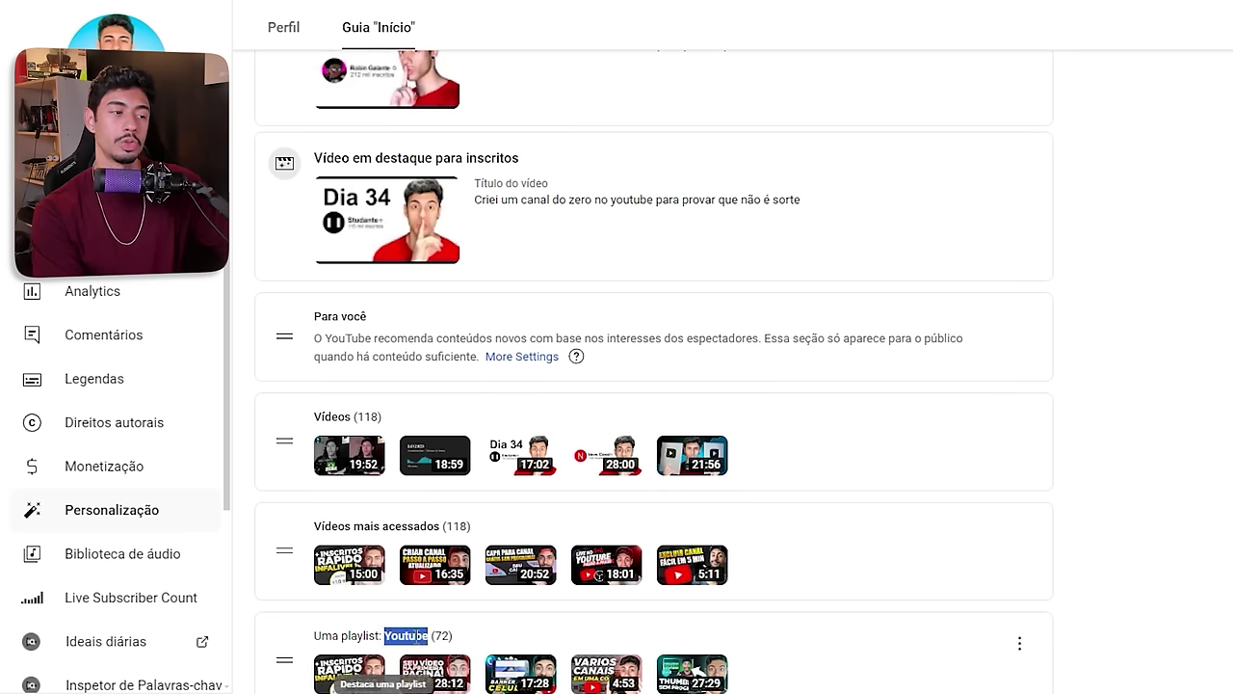
{"action": "left_click", "coordinate": [367, 628]}
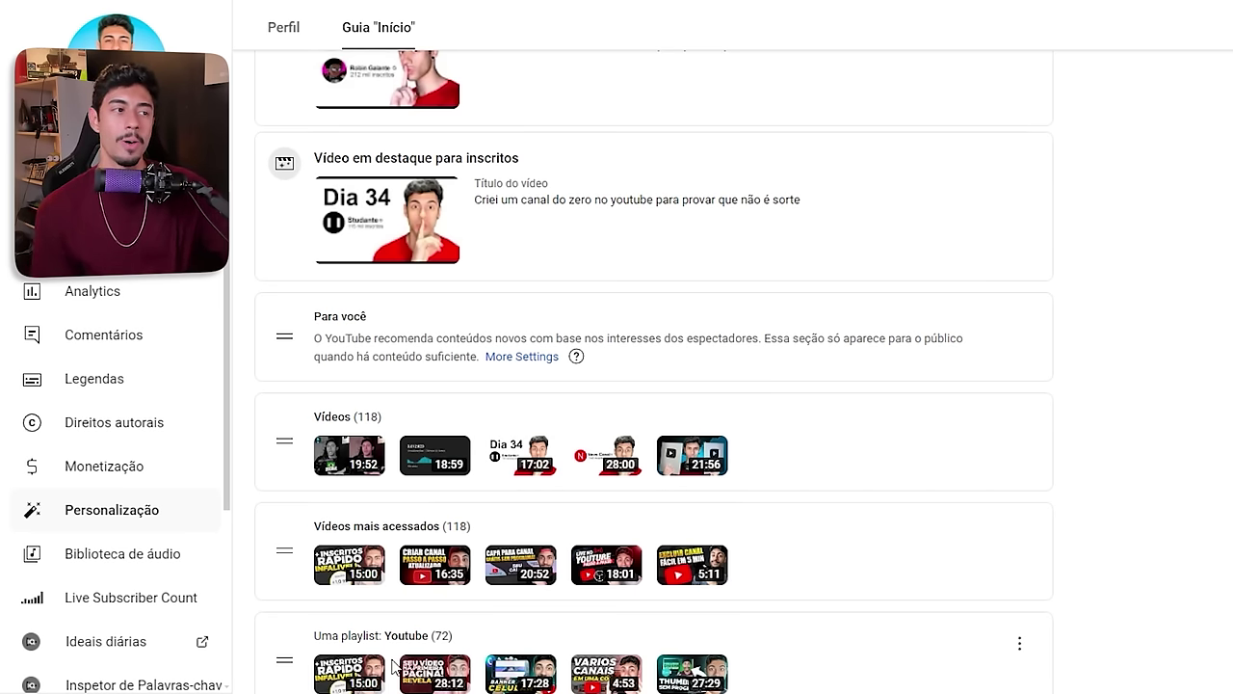
{"action": "scroll", "coordinate": [393, 665], "scroll_direction": "up", "scroll_amount": 1}
{"action": "left_click_drag", "start_coordinate": [285, 445], "coordinate": [311, 590]}
{"action": "scroll", "coordinate": [294, 540], "scroll_direction": "down", "scroll_amount": 1}
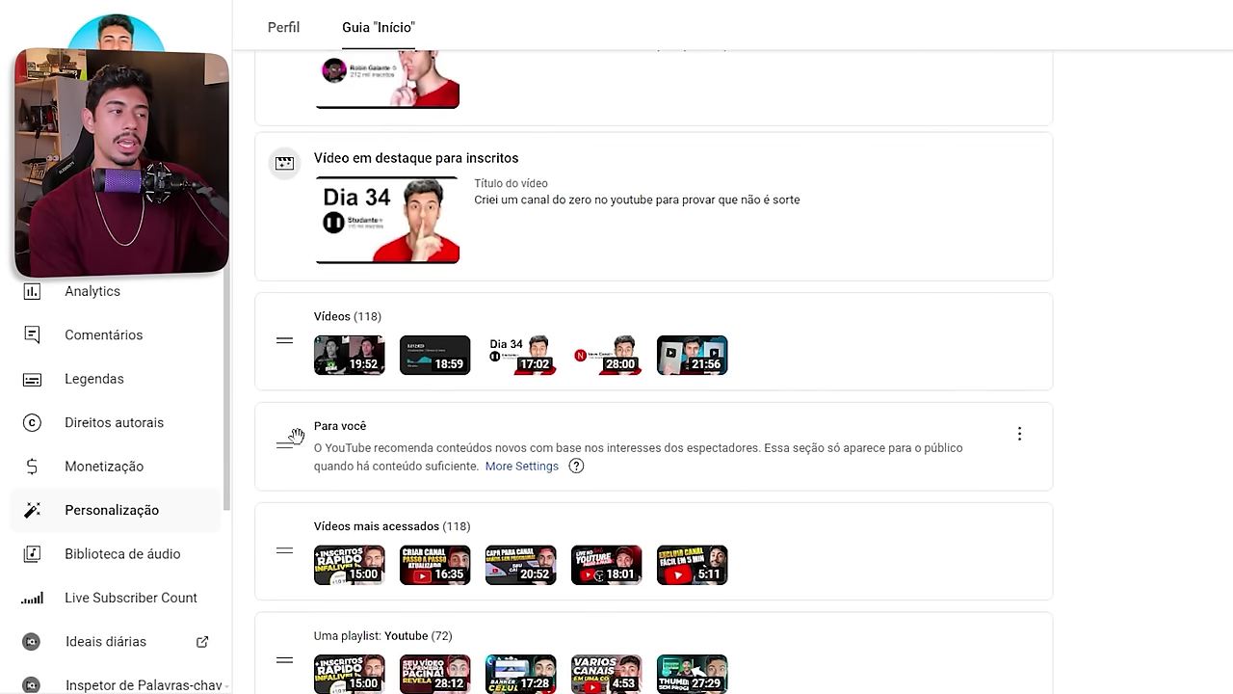
{"action": "left_click_drag", "start_coordinate": [284, 339], "coordinate": [287, 463]}
Review the section types available to add to the established channel's home page layout.
{"action": "scroll", "coordinate": [540, 341], "scroll_direction": "up", "scroll_amount": 3}
{"action": "left_click", "coordinate": [979, 243]}
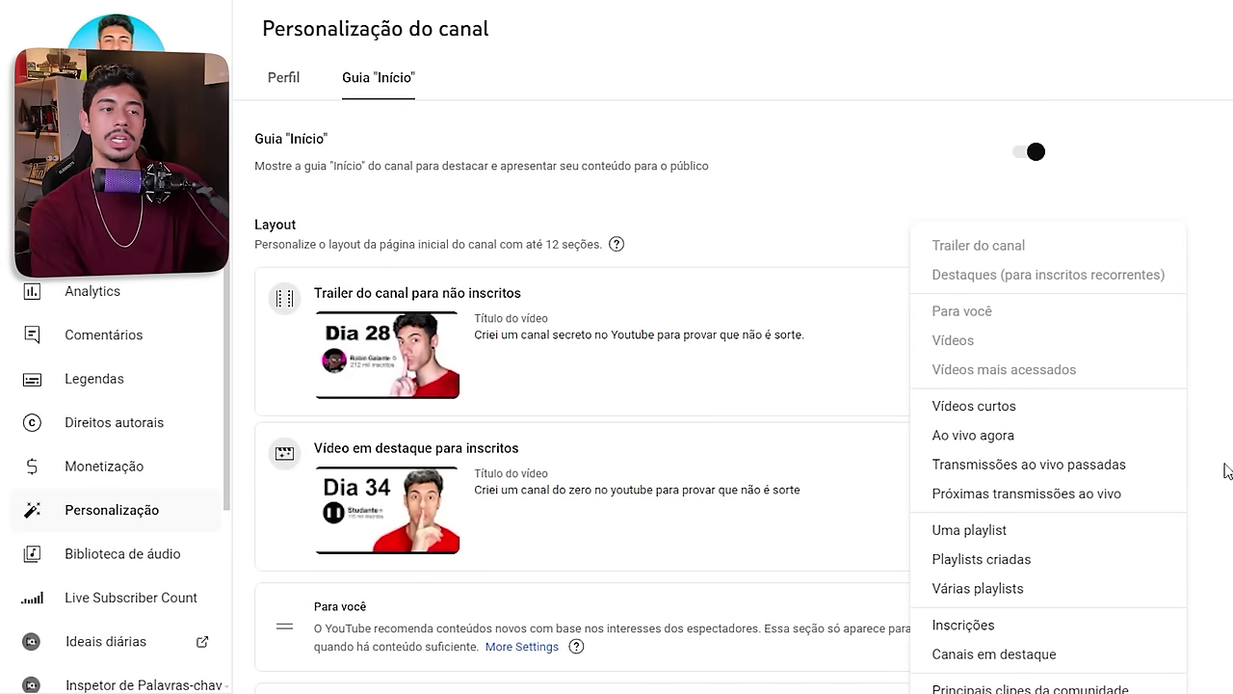
{"action": "left_click", "coordinate": [1229, 321]}
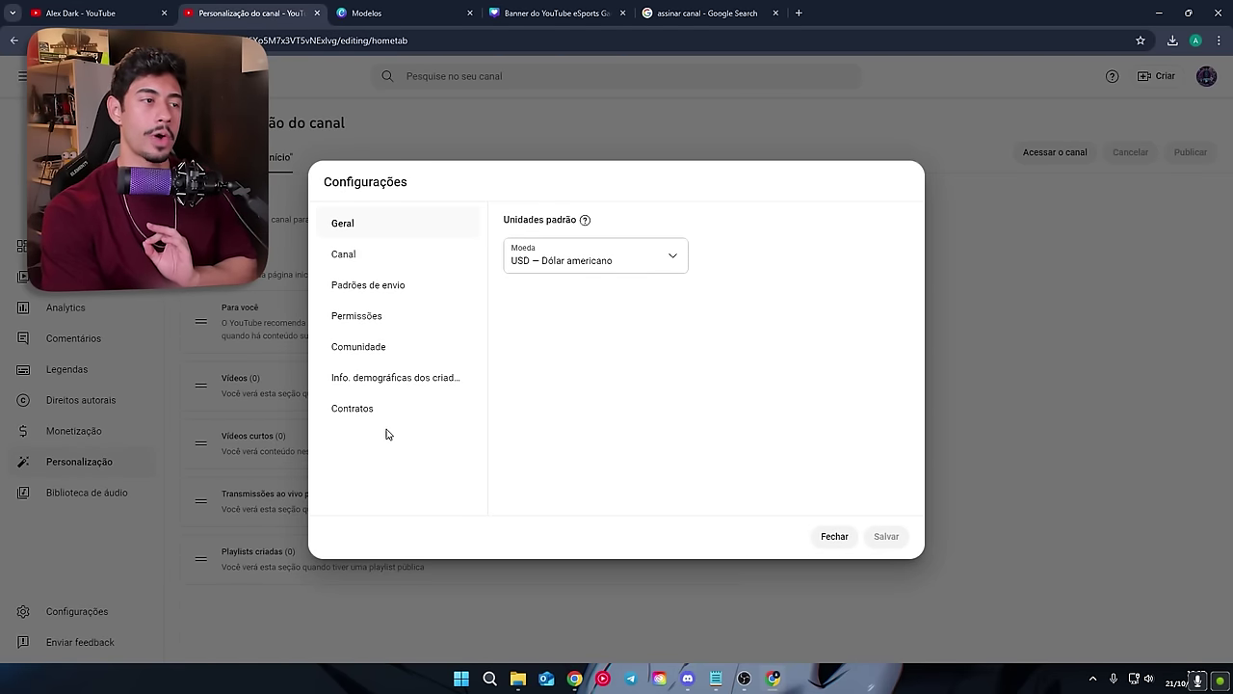
Open the channel's feature eligibility settings and examine the standard, intermediate and advanced feature levels.
{"action": "left_click", "coordinate": [346, 255]}
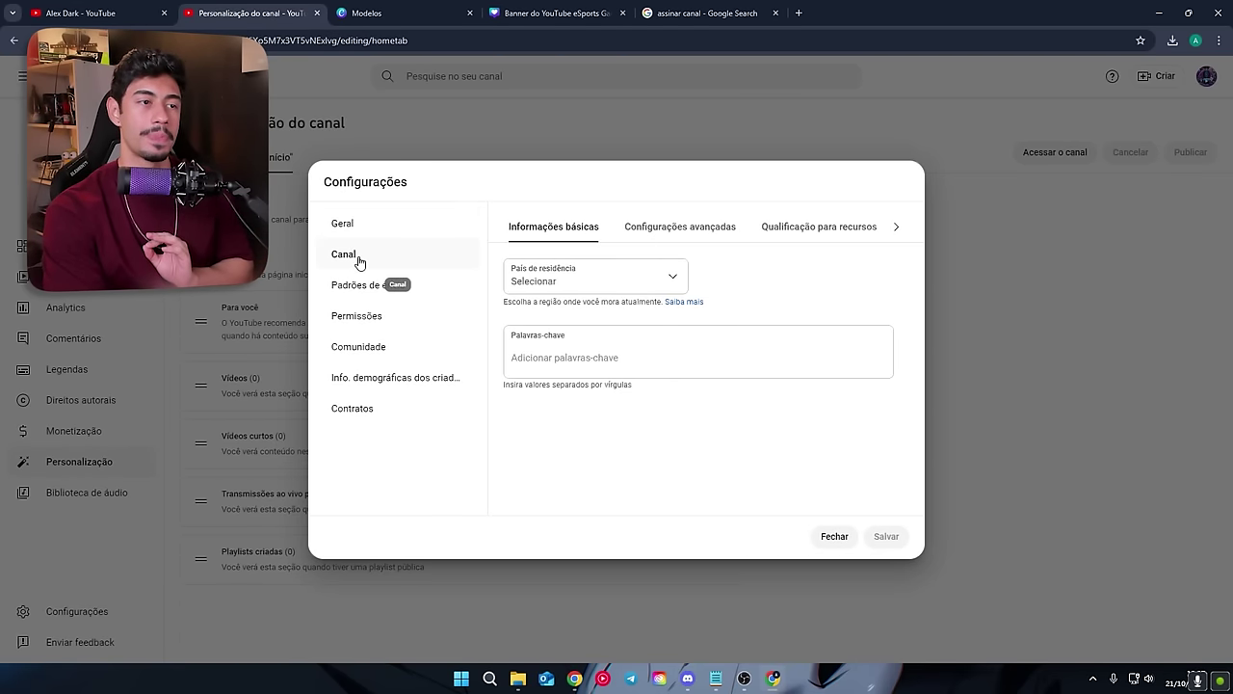
{"action": "left_click", "coordinate": [801, 236]}
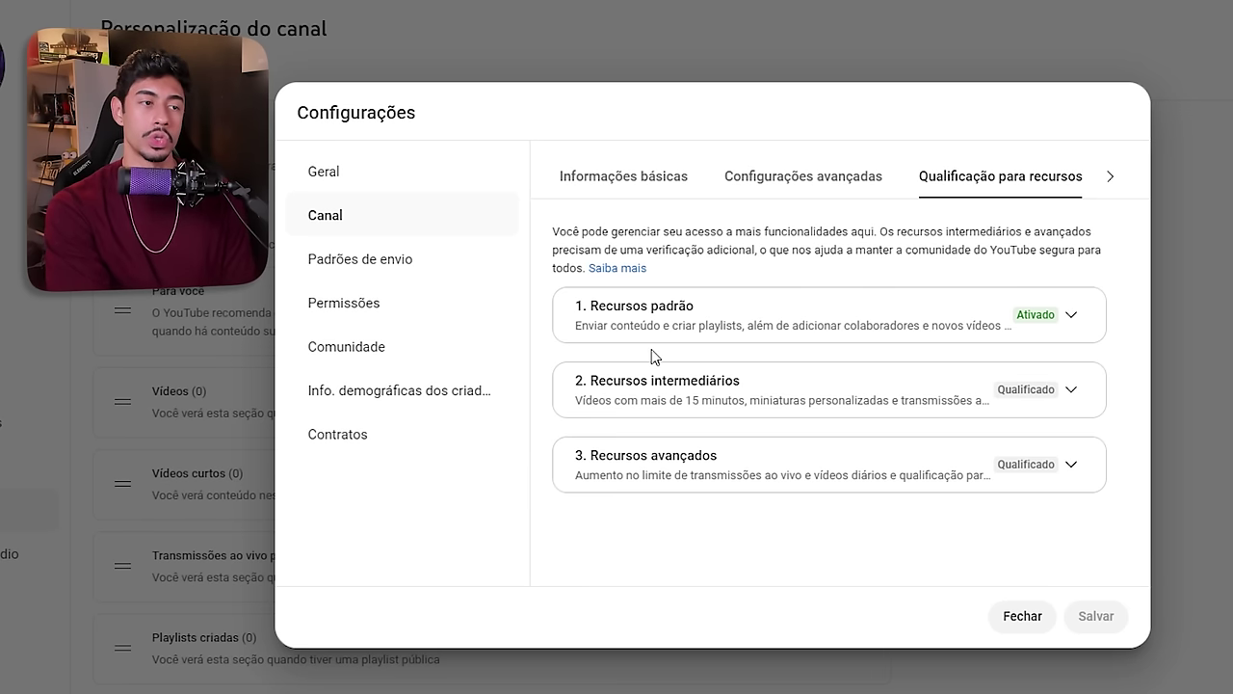
{"action": "left_click_drag", "start_coordinate": [620, 297], "coordinate": [690, 305]}
{"action": "left_click_drag", "start_coordinate": [628, 381], "coordinate": [720, 373]}
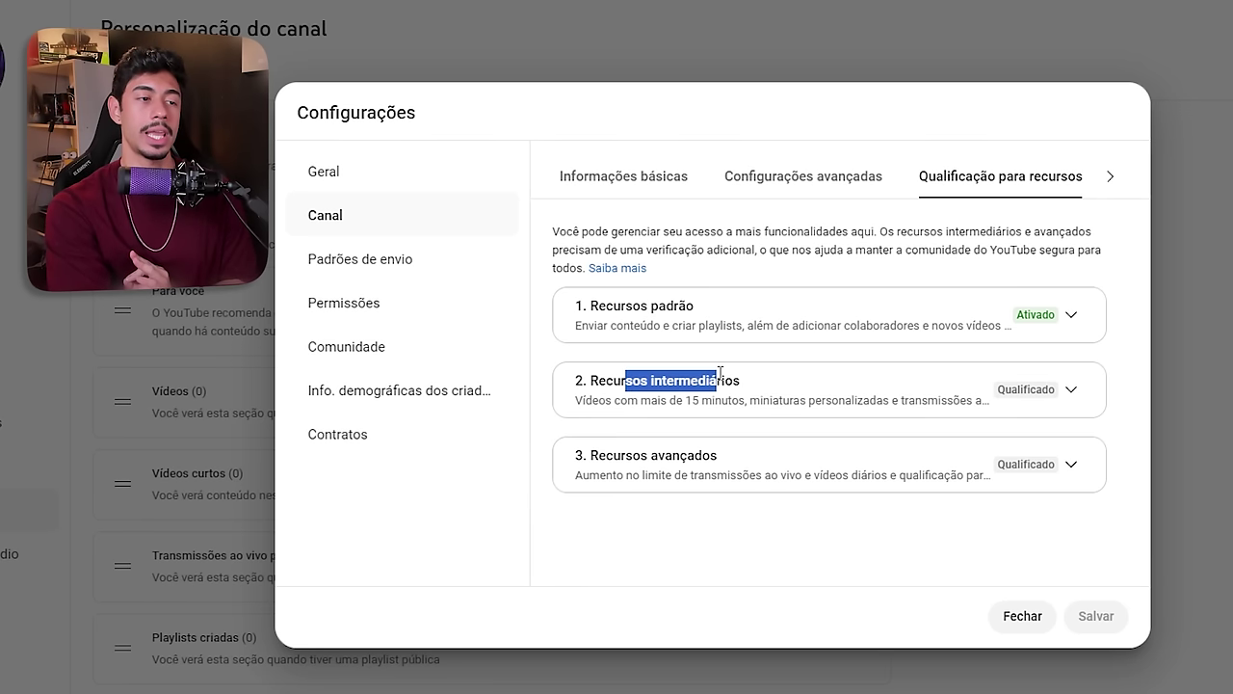
{"action": "left_click_drag", "start_coordinate": [605, 455], "coordinate": [682, 455]}
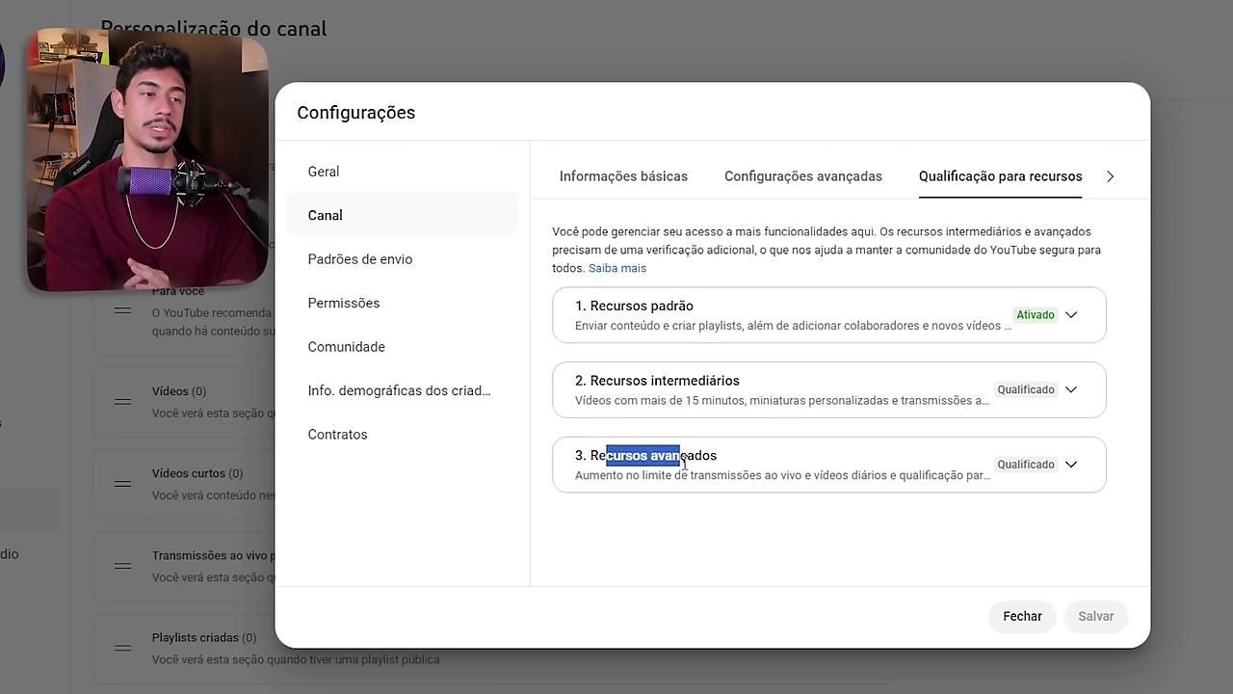
{"action": "left_click", "coordinate": [669, 314]}
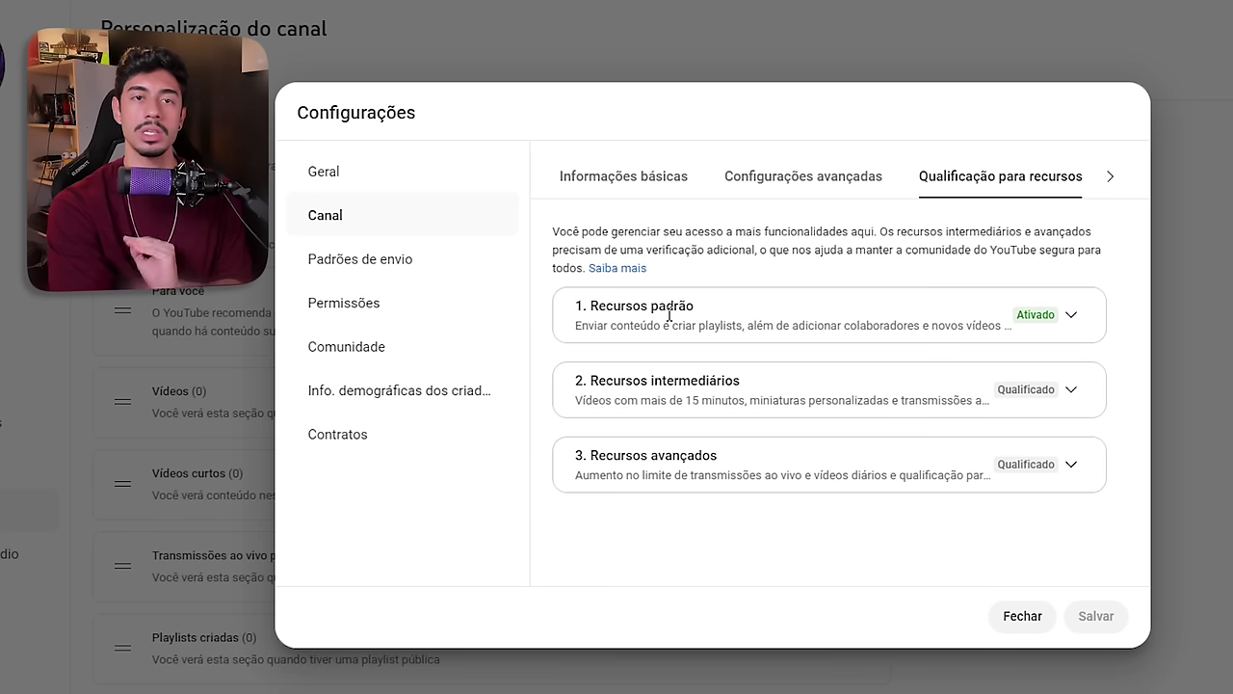
Expand Recursos padrão and read its features, from video uploads to playlist creation and collaborators.
{"action": "left_click", "coordinate": [907, 333]}
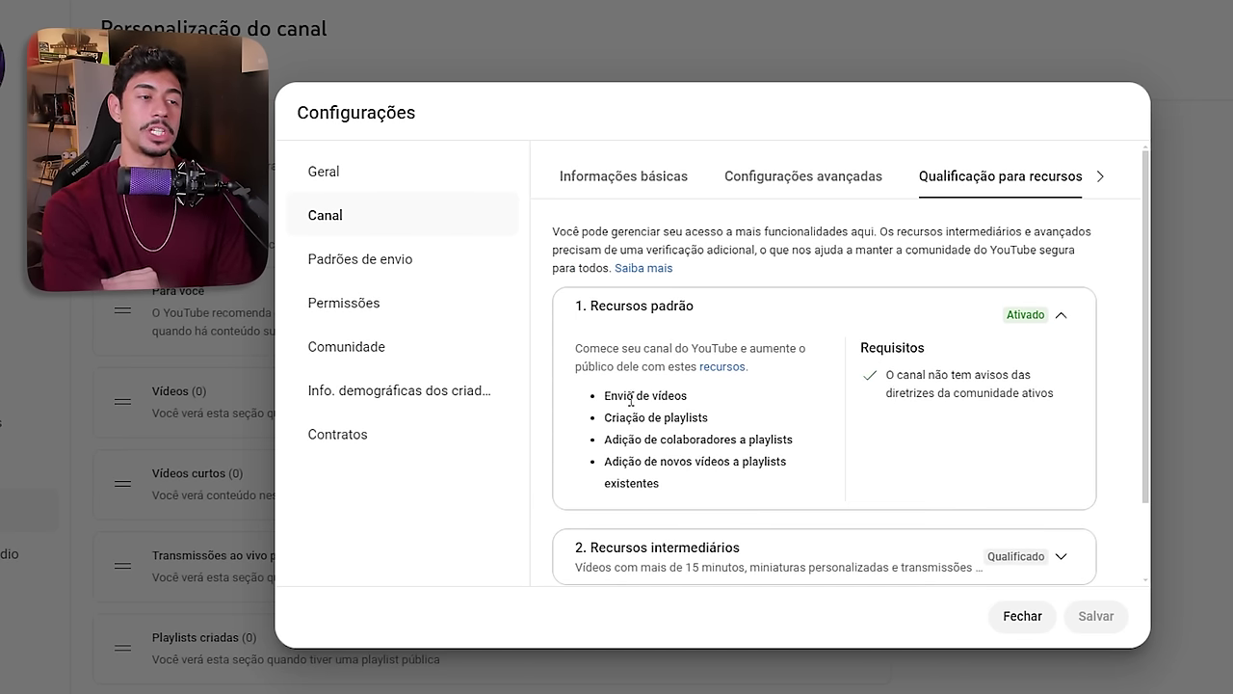
{"action": "left_click_drag", "start_coordinate": [624, 397], "coordinate": [723, 402]}
{"action": "left_click_drag", "start_coordinate": [617, 418], "coordinate": [709, 418]}
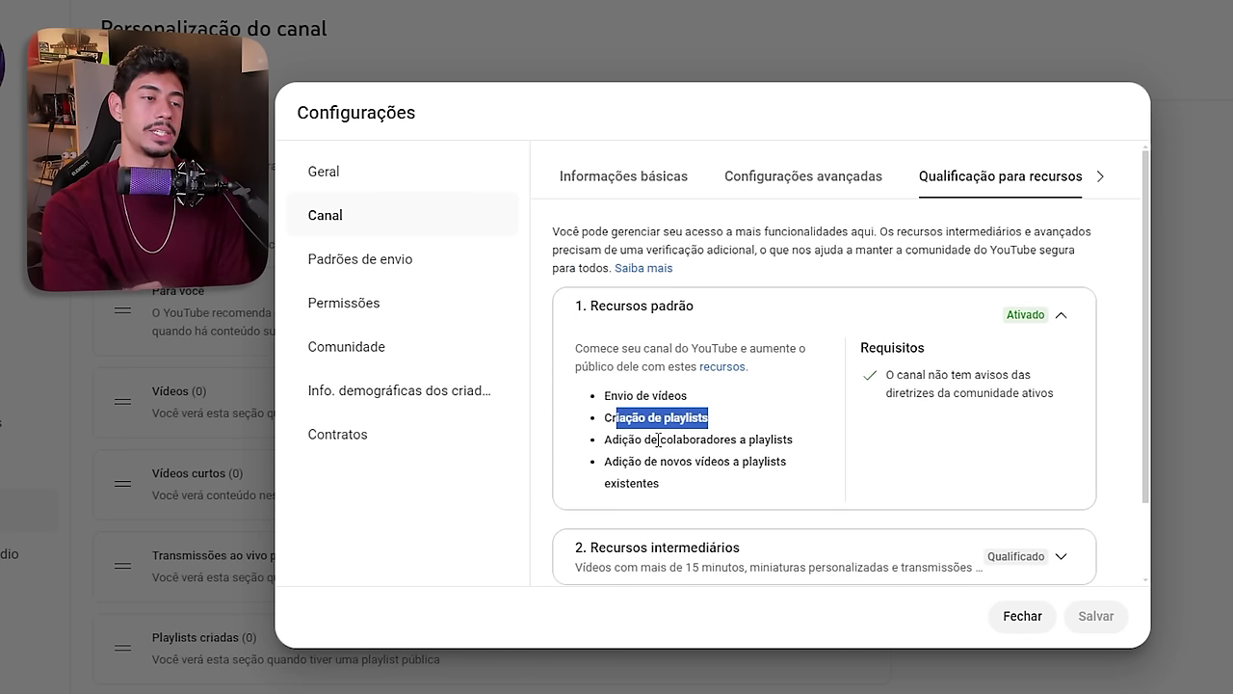
{"action": "left_click_drag", "start_coordinate": [614, 439], "coordinate": [795, 443]}
{"action": "left_click_drag", "start_coordinate": [624, 458], "coordinate": [661, 484]}
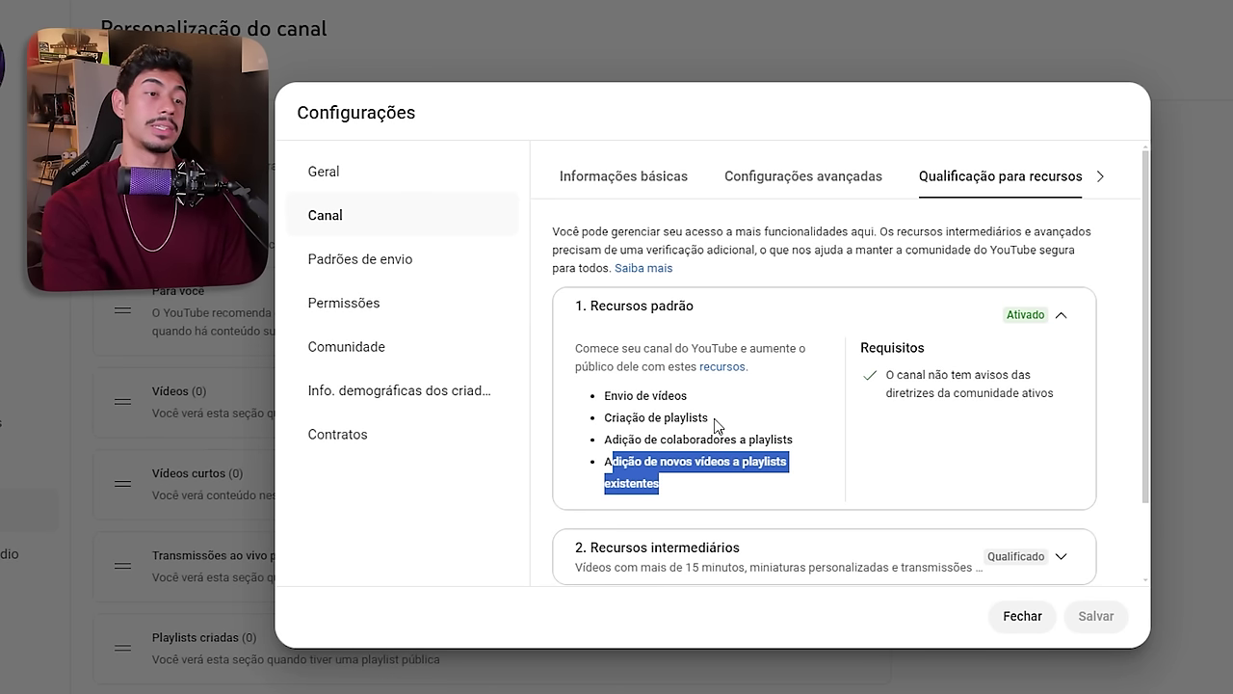
{"action": "scroll", "coordinate": [715, 425], "scroll_direction": "down", "scroll_amount": 2}
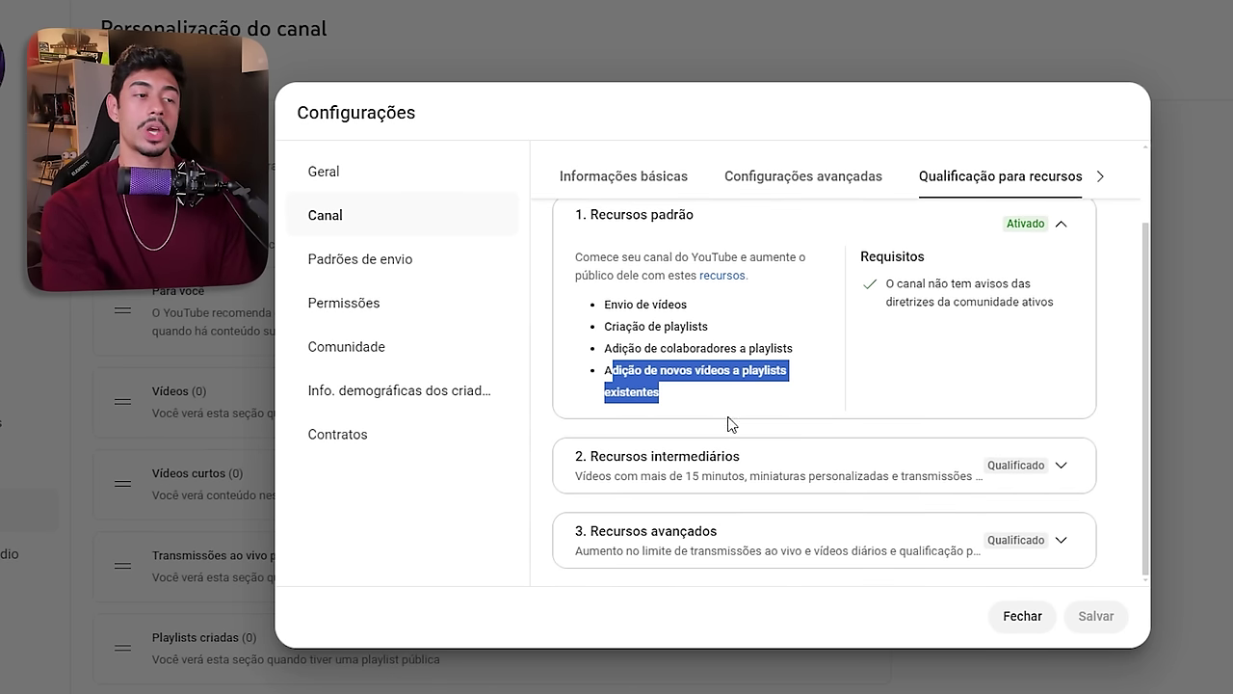
Expand Recursos intermediários and read its features: videos over 15 minutes, custom thumbnails and live streaming.
{"action": "left_click", "coordinate": [1060, 465]}
{"action": "scroll", "coordinate": [909, 358], "scroll_direction": "down", "scroll_amount": 2}
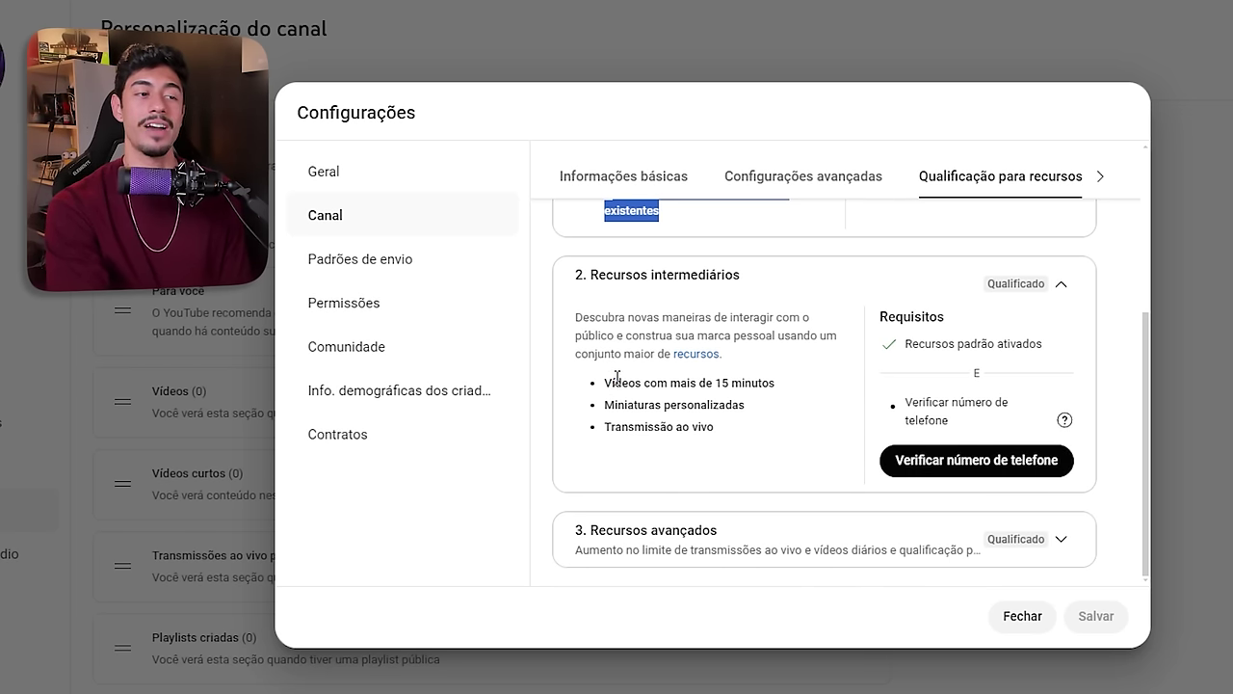
{"action": "left_click_drag", "start_coordinate": [618, 376], "coordinate": [707, 383]}
{"action": "left_click", "coordinate": [711, 380]}
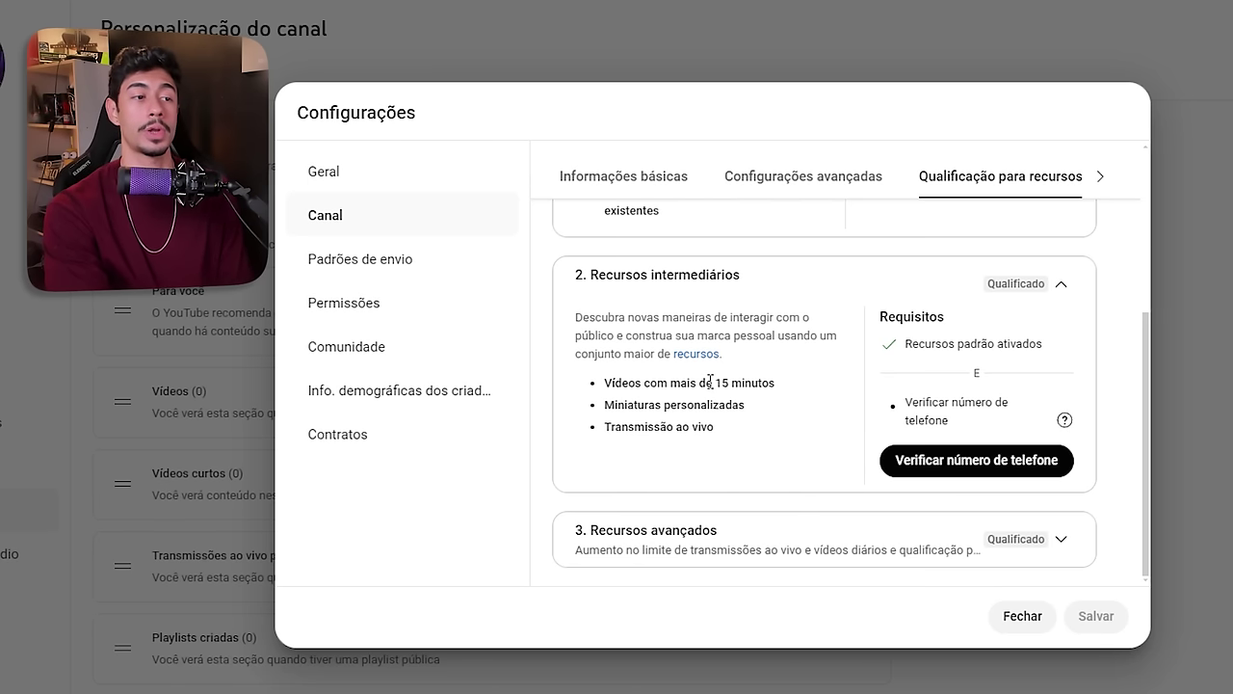
{"action": "left_click_drag", "start_coordinate": [618, 405], "coordinate": [715, 411]}
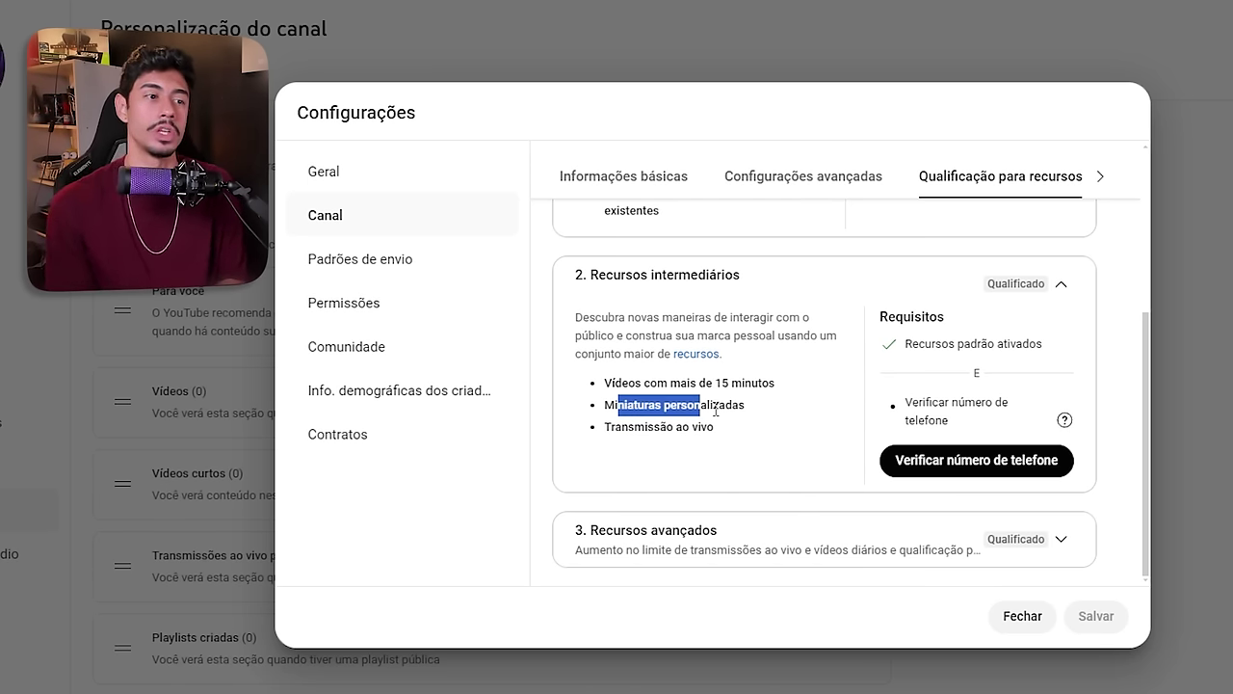
{"action": "left_click_drag", "start_coordinate": [623, 427], "coordinate": [711, 422]}
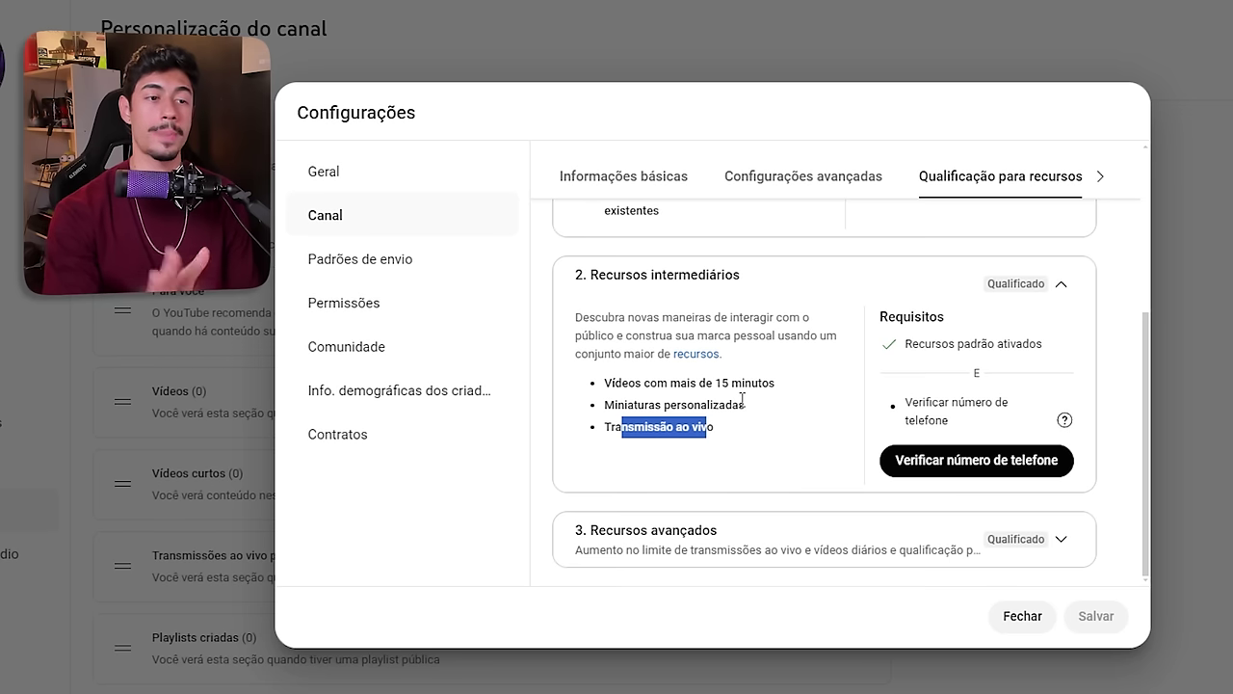
Verify the channel's phone number with the six-digit verification code, and close the verification page.
{"action": "left_click", "coordinate": [971, 461]}
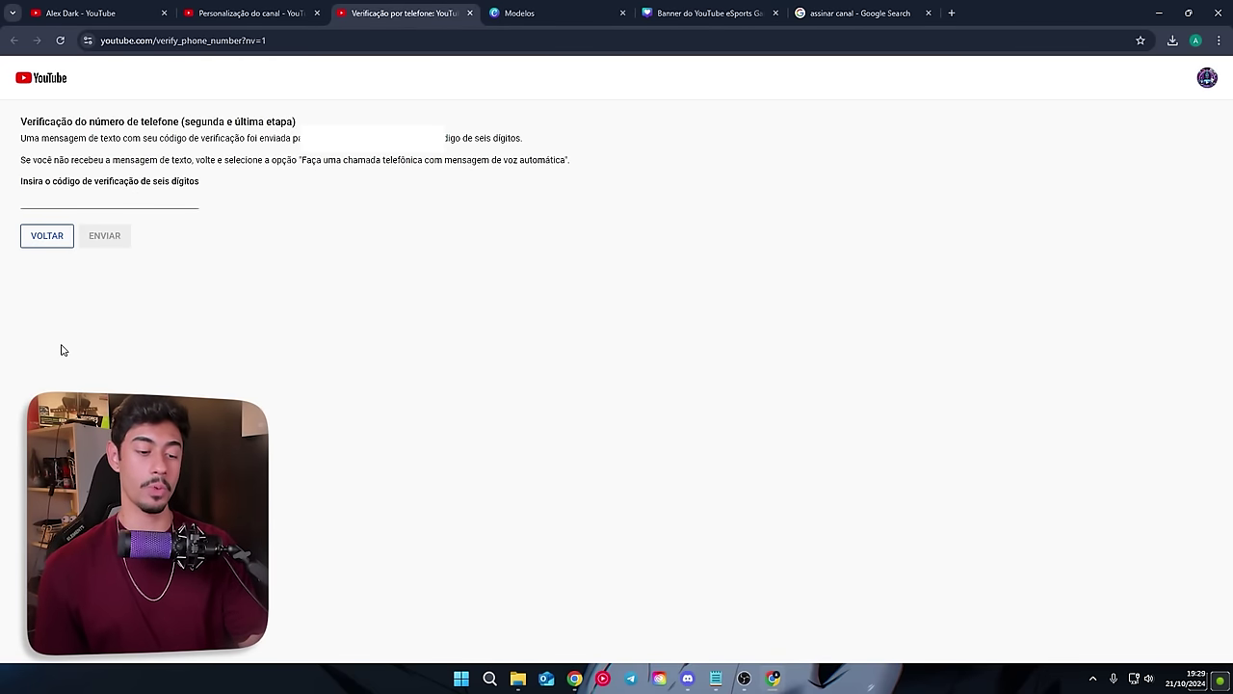
{"action": "left_click", "coordinate": [67, 197]}
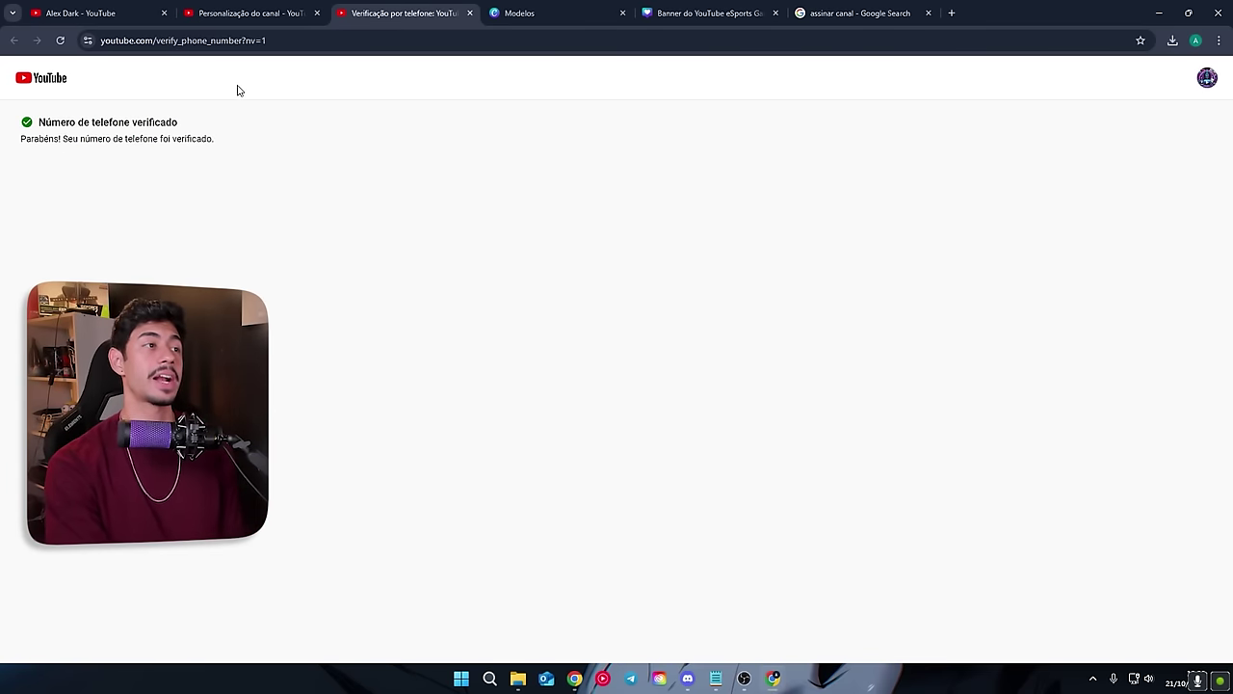
{"action": "left_click", "coordinate": [253, 14]}
{"action": "left_click", "coordinate": [470, 12]}
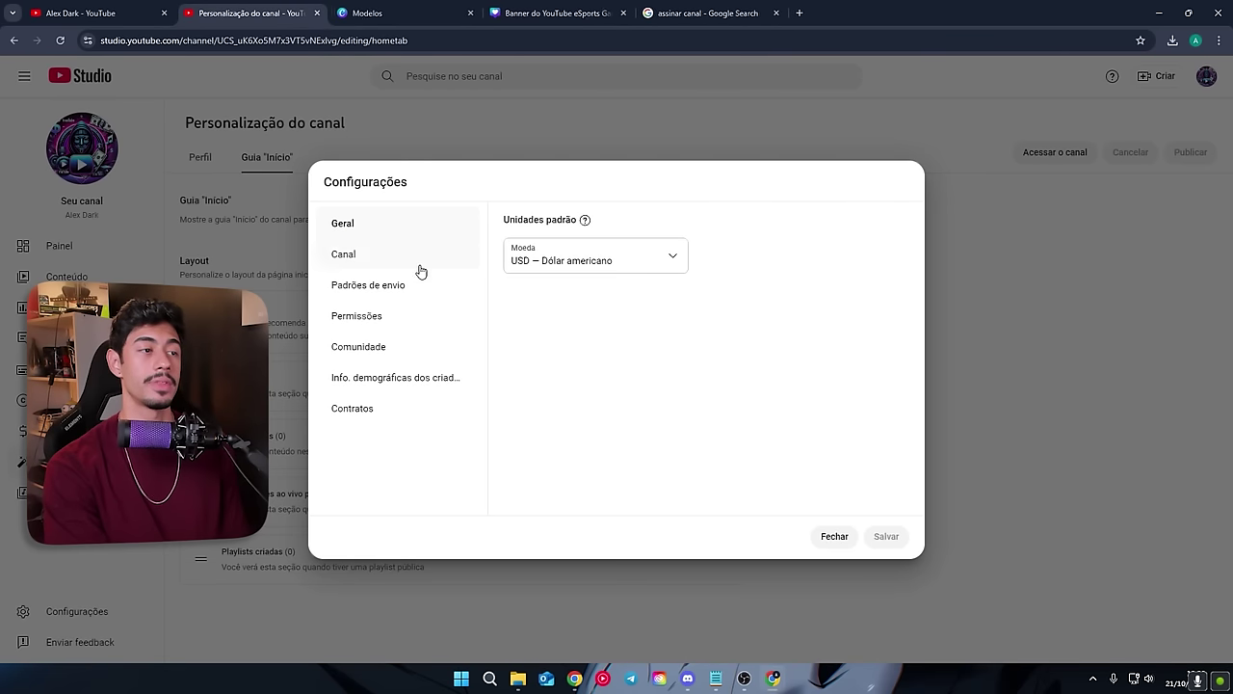
Reopen the channel's feature eligibility settings and check the status and requirements of Recursos intermediários.
{"action": "left_click", "coordinate": [395, 258]}
{"action": "left_click", "coordinate": [802, 230]}
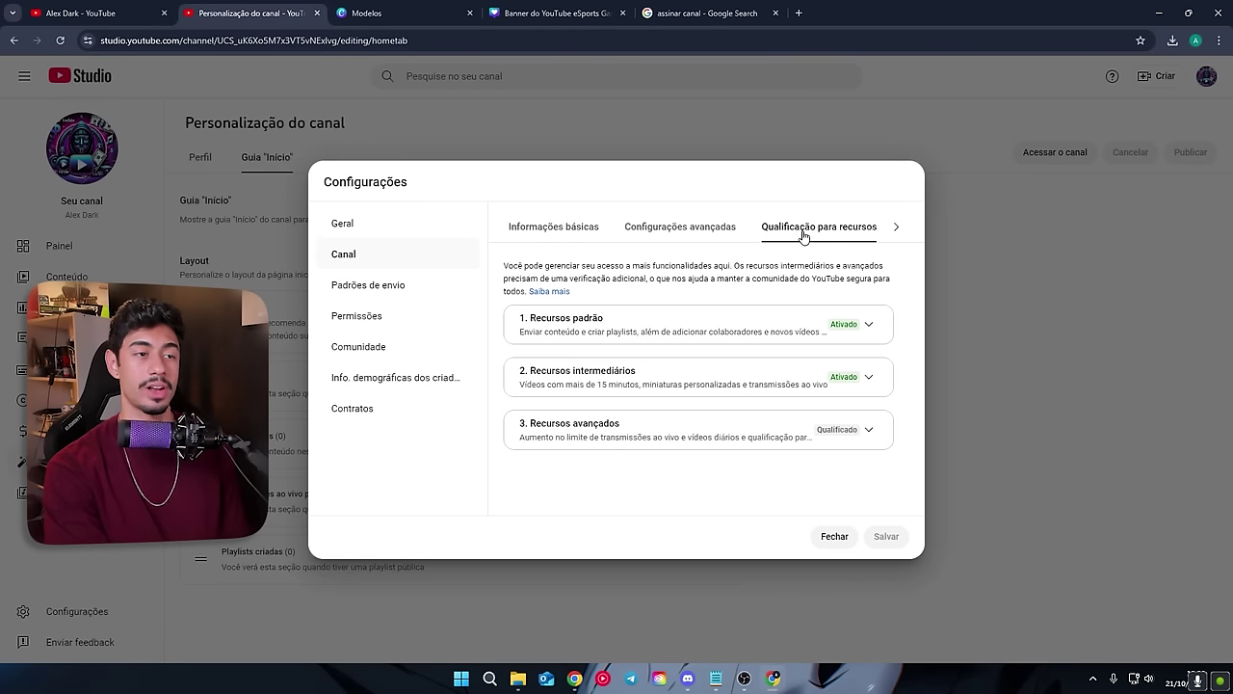
{"action": "left_click", "coordinate": [879, 378]}
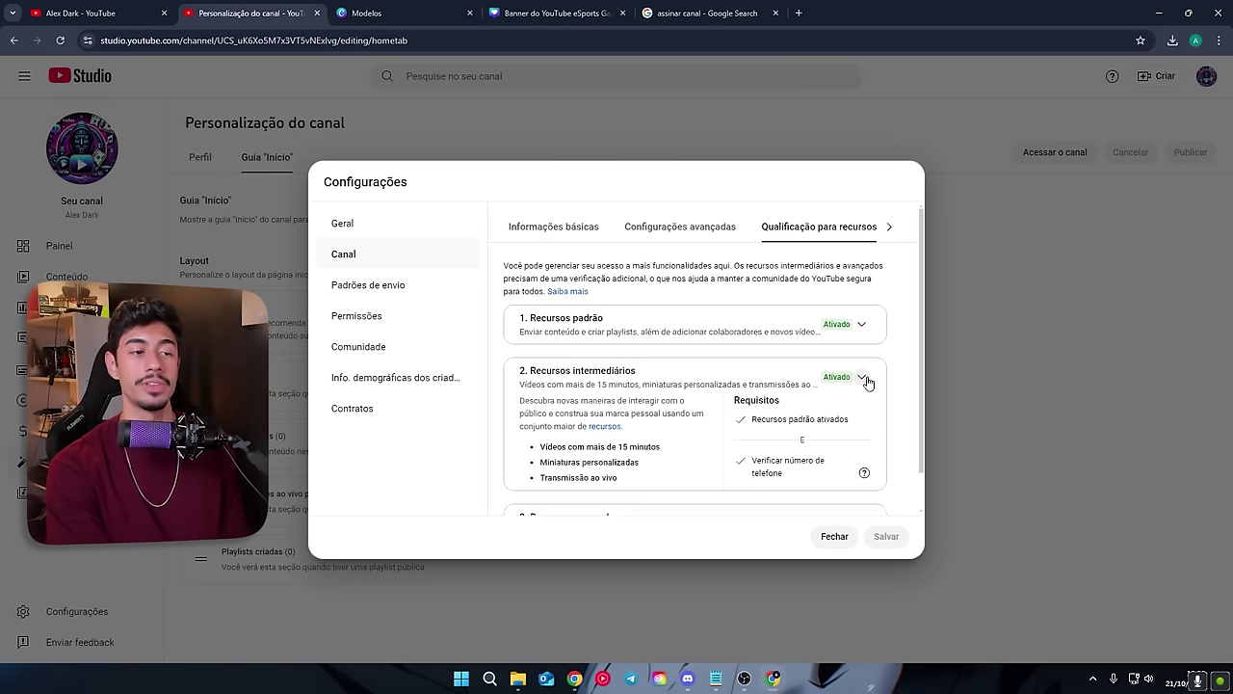
{"action": "left_click", "coordinate": [867, 378]}
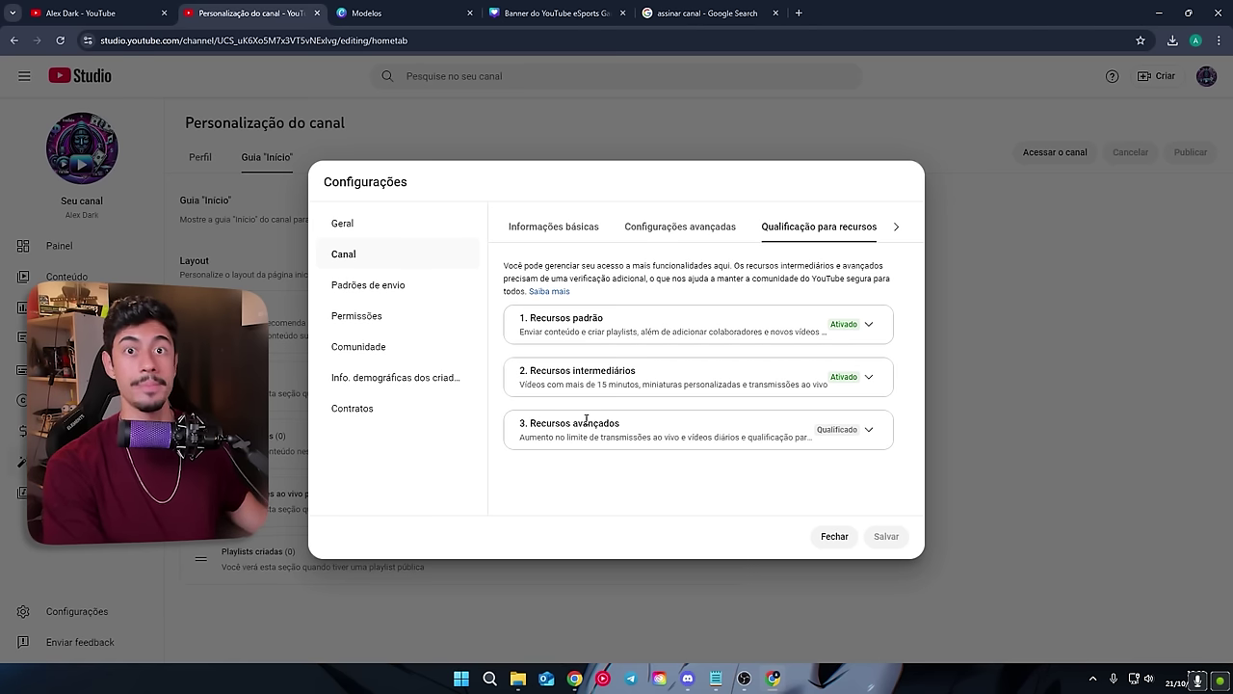
Expand Recursos avançados and read its features, including more daily live streams, videos and Shorts, and monetization eligibility.
{"action": "left_click", "coordinate": [868, 431]}
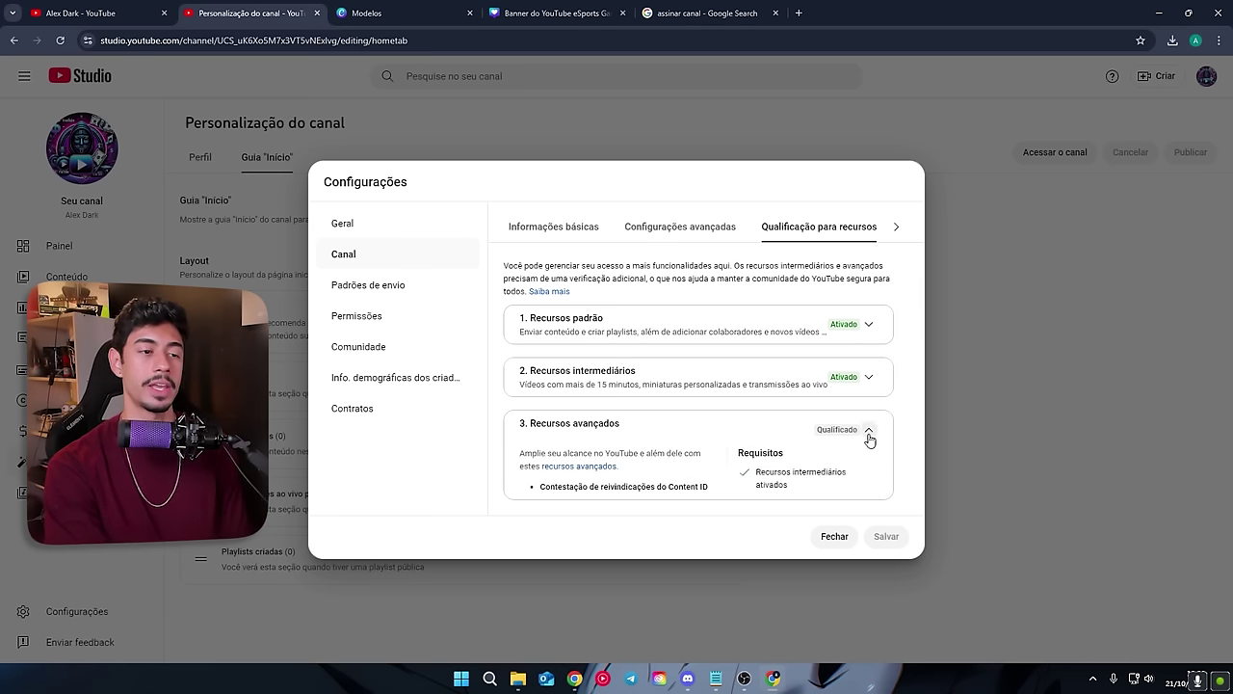
{"action": "left_click_drag", "start_coordinate": [628, 334], "coordinate": [750, 336]}
{"action": "left_click", "coordinate": [750, 336]}
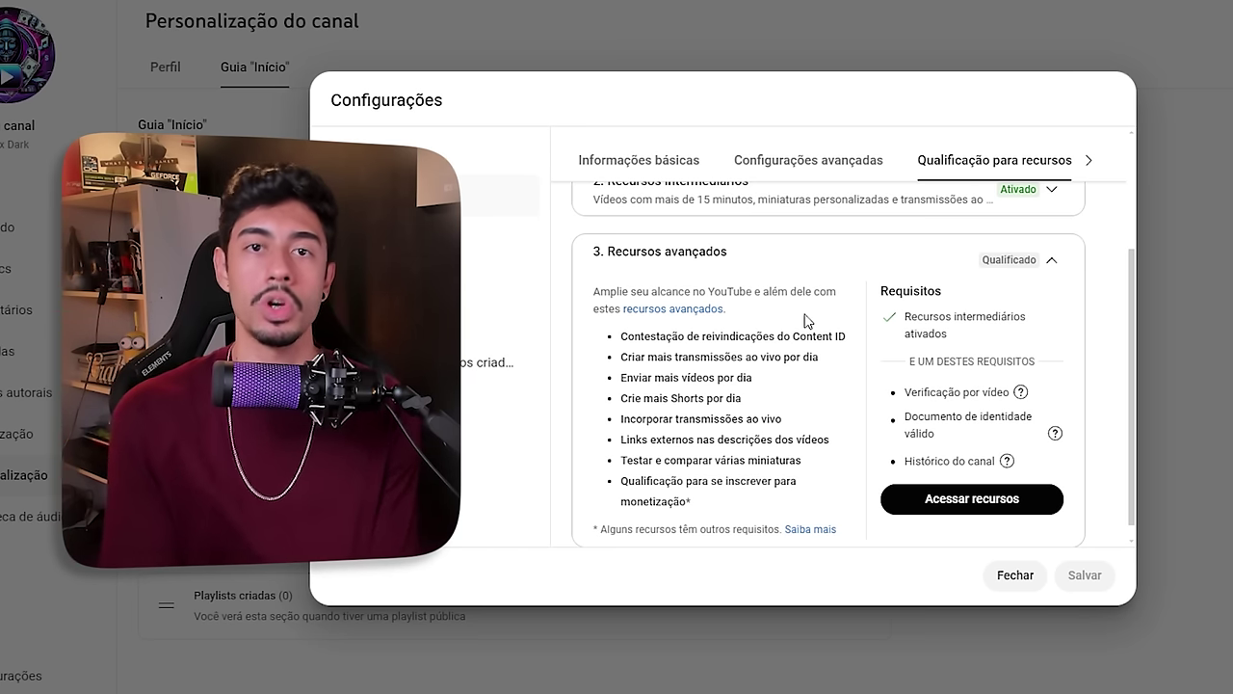
{"action": "left_click_drag", "start_coordinate": [632, 356], "coordinate": [776, 356]}
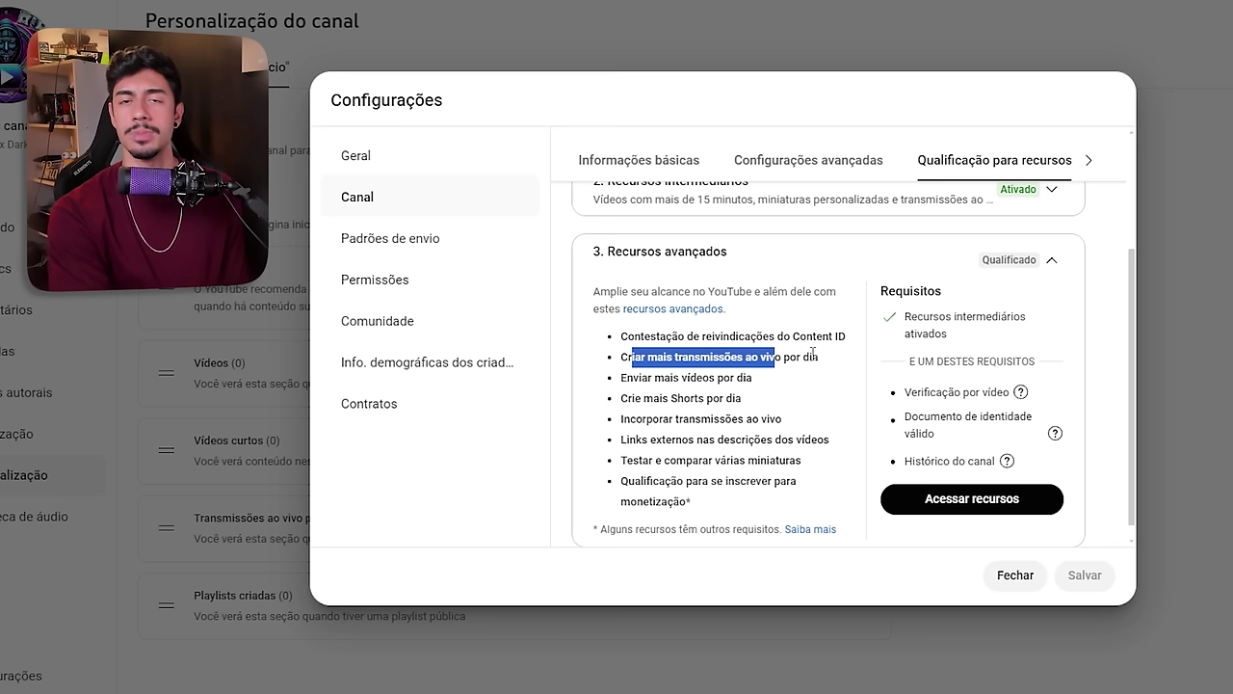
{"action": "left_click", "coordinate": [777, 374]}
{"action": "left_click_drag", "start_coordinate": [633, 378], "coordinate": [753, 379]}
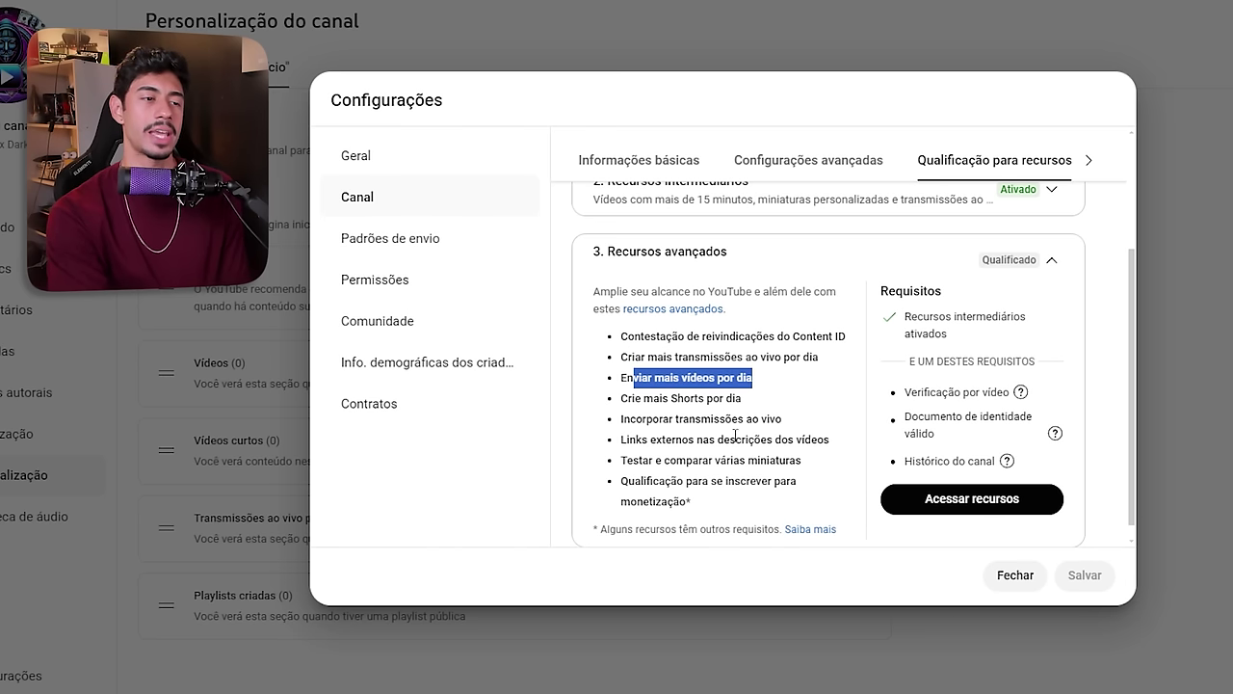
{"action": "left_click_drag", "start_coordinate": [628, 397], "coordinate": [744, 403]}
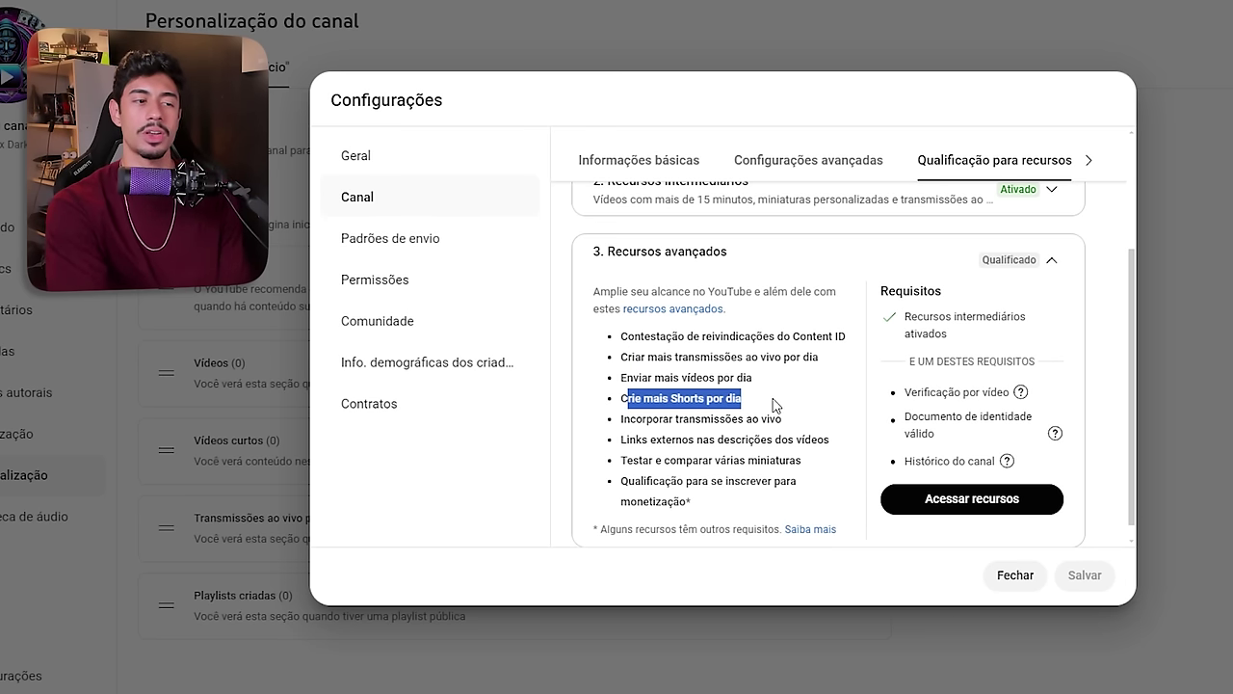
{"action": "left_click_drag", "start_coordinate": [621, 481], "coordinate": [699, 503]}
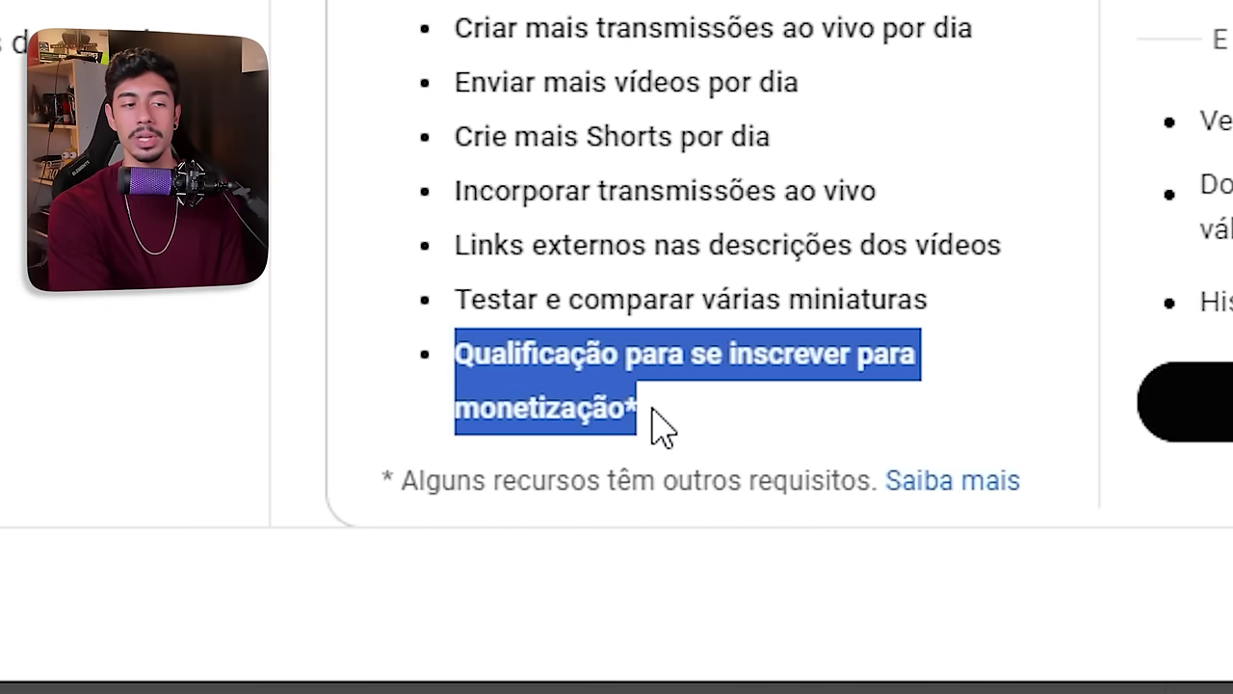
{"action": "left_click", "coordinate": [652, 412]}
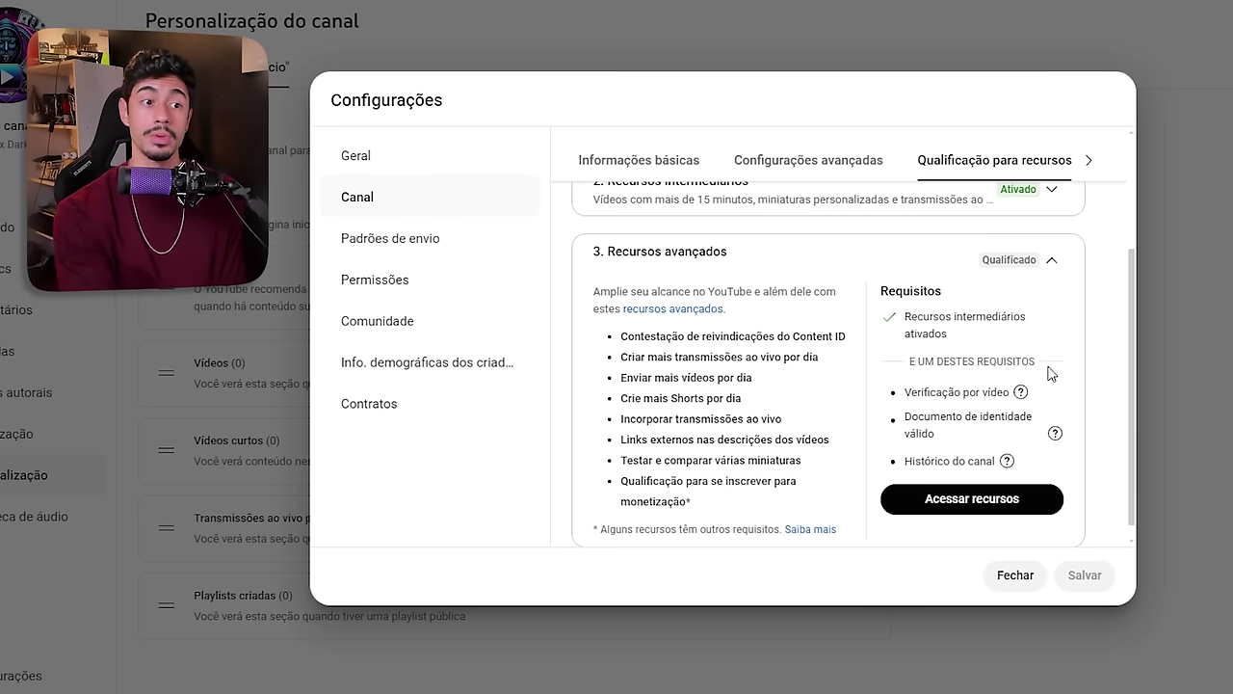
Examine the requirements for advanced features, including the valid identity document and channel history.
{"action": "mouse_move", "coordinate": [910, 417]}
{"action": "left_click_drag", "start_coordinate": [906, 412], "coordinate": [946, 440]}
{"action": "left_click", "coordinate": [1004, 441]}
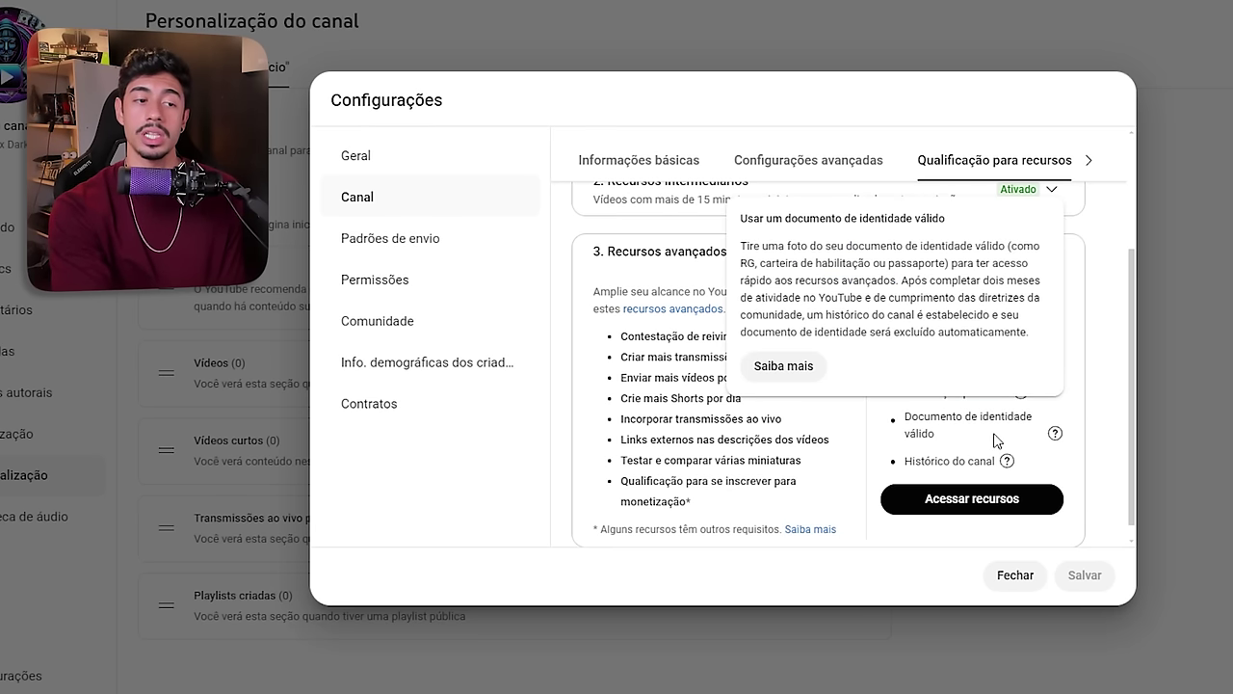
{"action": "triple_click", "coordinate": [992, 461]}
{"action": "left_click", "coordinate": [938, 459]}
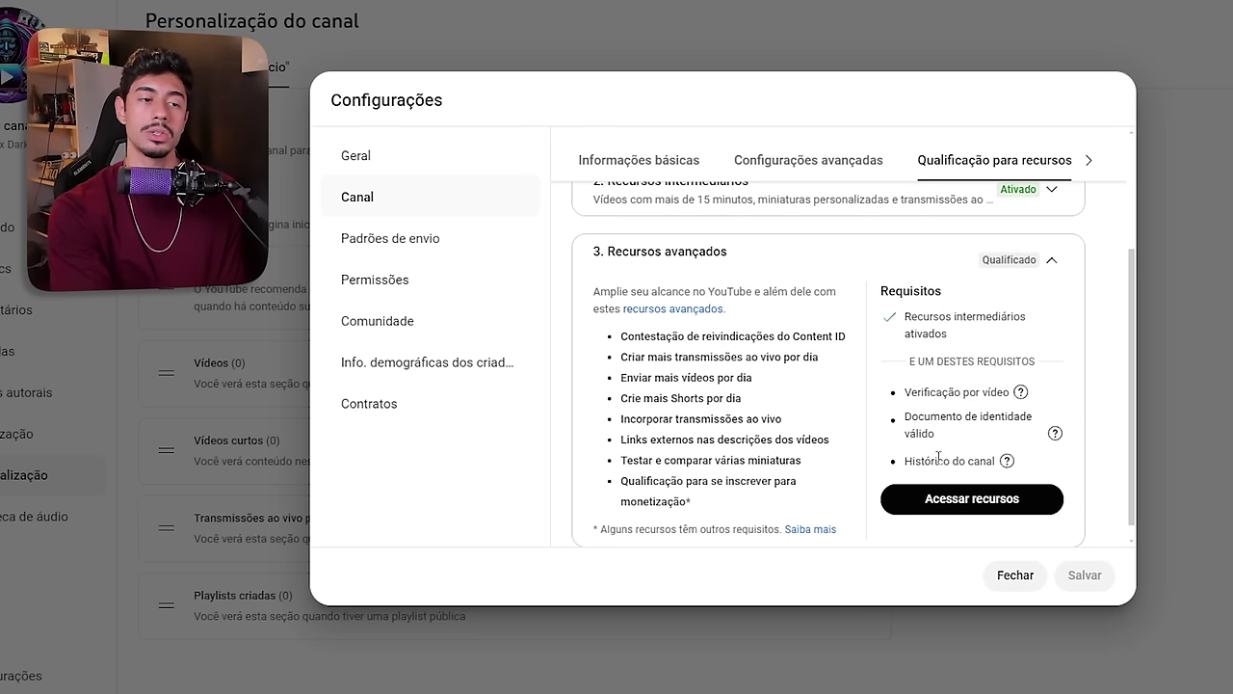
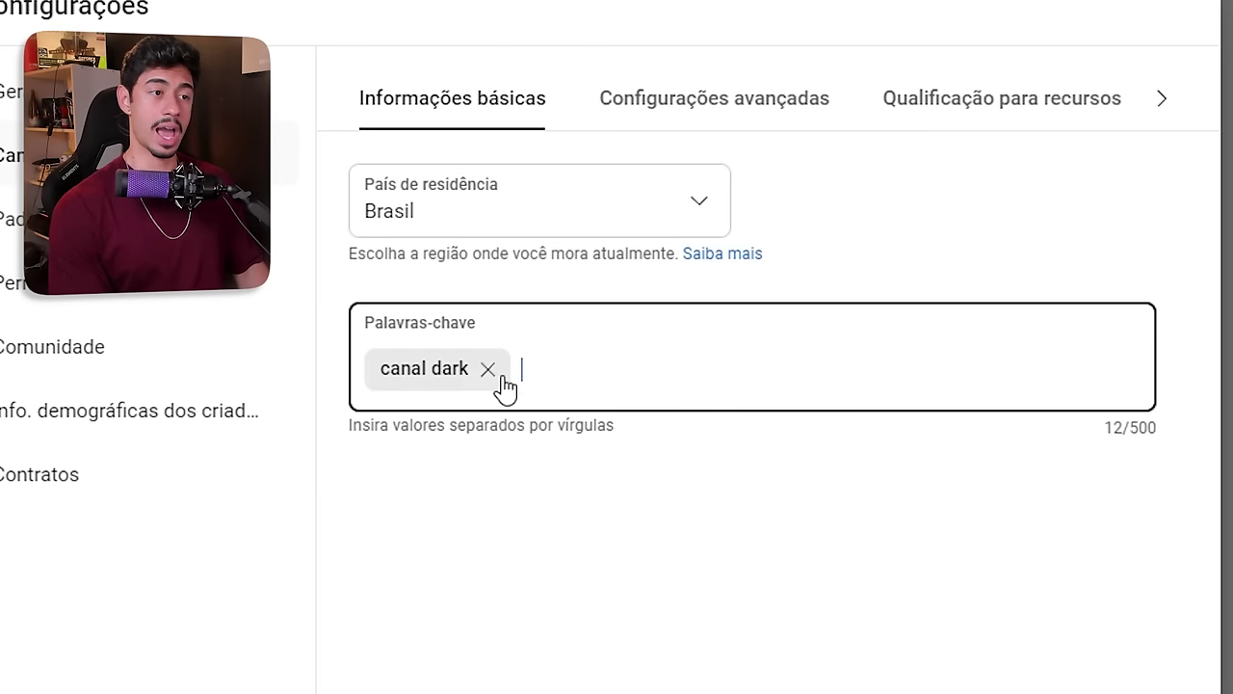
Add "como ganhar dinheiro com canal dark" and "como ganhar dinheiro no youtube" to the channel keywords.
{"action": "type", "text": "como ganhar dinheiro com canal dark"}
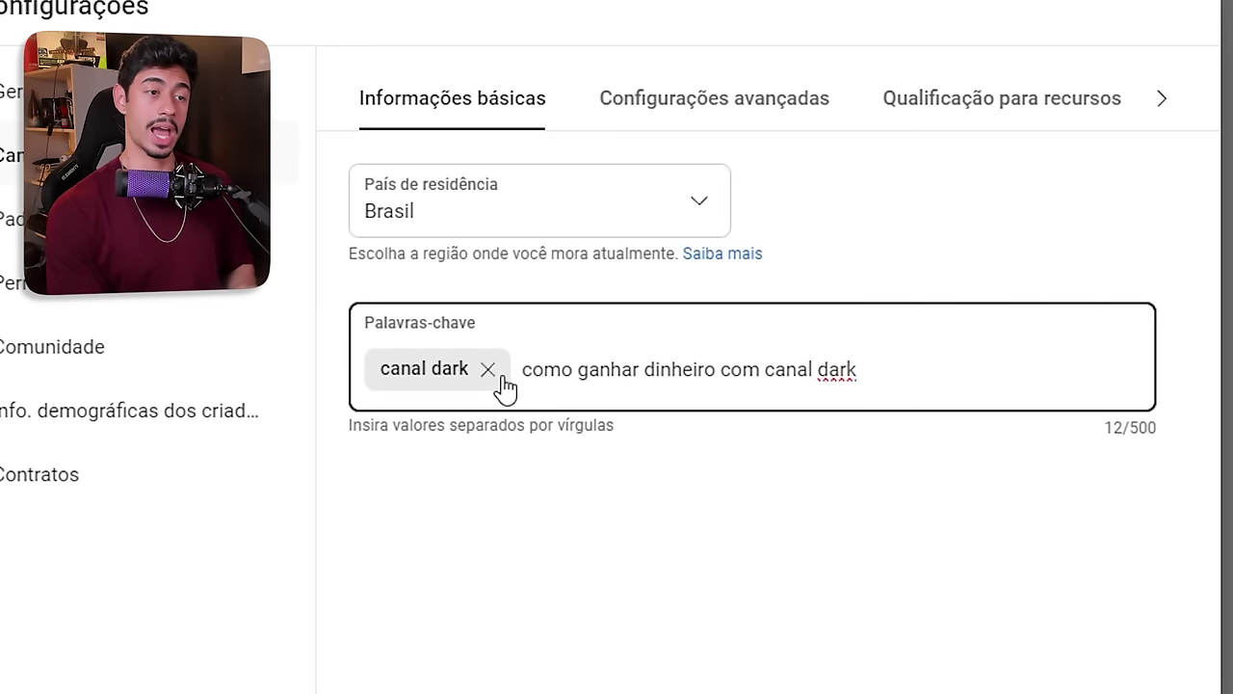
{"action": "key", "text": "Return"}
{"action": "type", "text": "como ganhar dinheiro no youtube"}
{"action": "key", "text": "Return"}
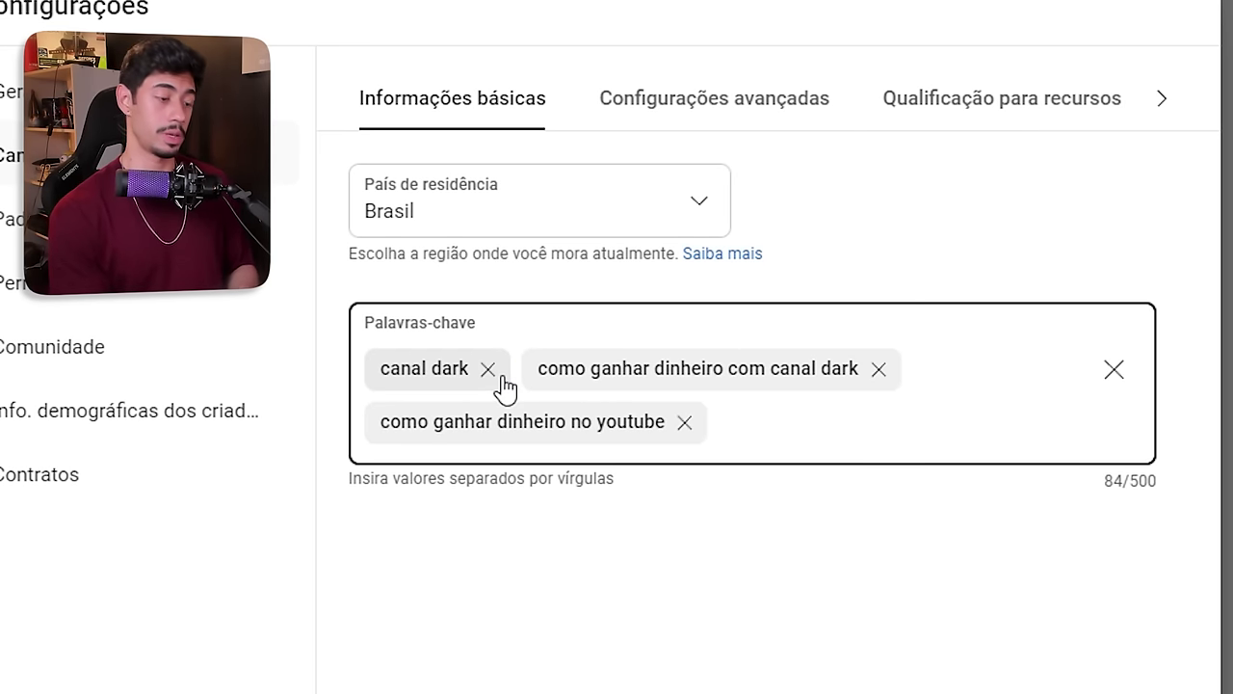
Add the keywords "como ganhar inscritos" and "como ganhar mais visualizações no youtube", plus the creator's channel name.
{"action": "type", "text": "como ganhar inscritos"}
{"action": "key", "text": "Return"}
{"action": "type", "text": "como ganhar mais visualizações no youtube, Alex dark"}
{"action": "key", "text": "Return"}
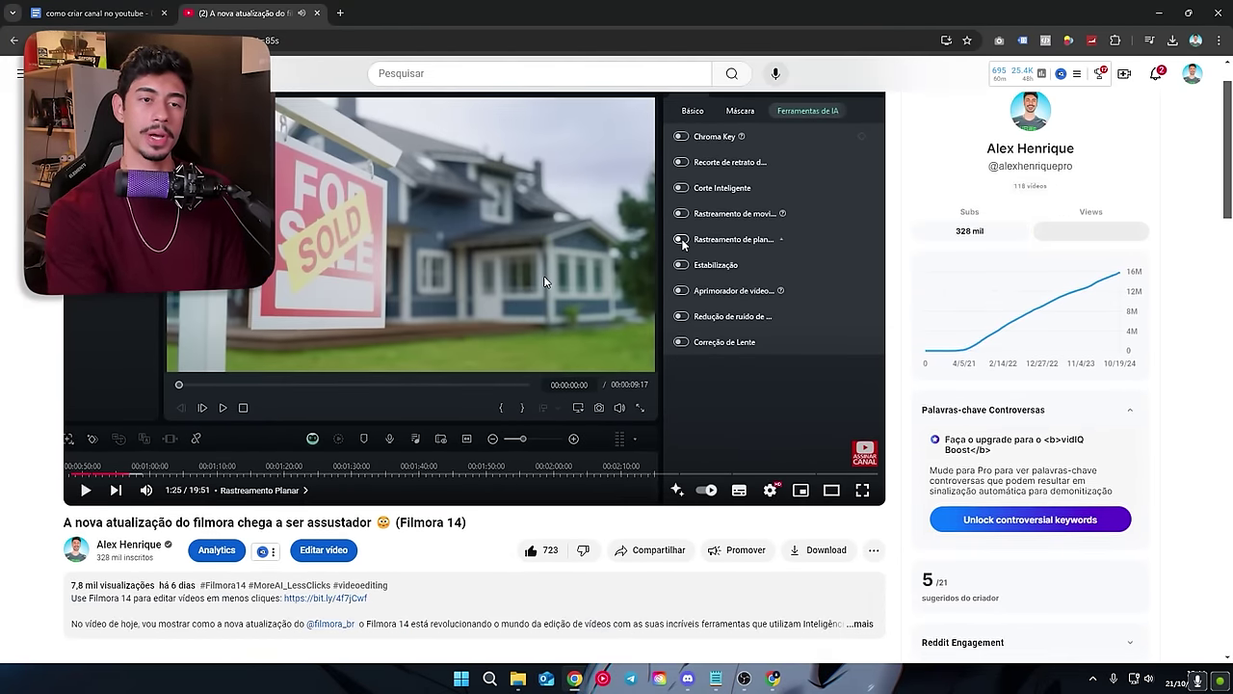
Examine the Channel Tags and Video Tags that vidIQ lists for the Filmora 14 video as keyword examples.
{"action": "left_click", "coordinate": [663, 344]}
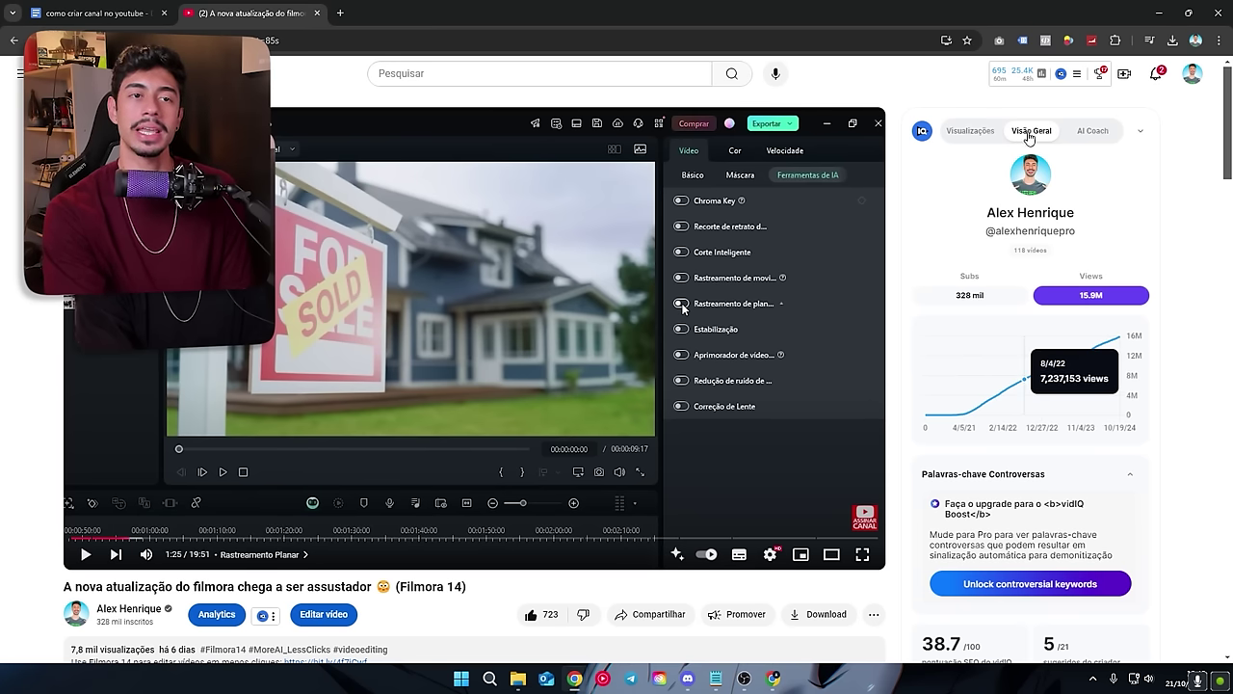
{"action": "scroll", "coordinate": [1037, 144], "scroll_direction": "down", "scroll_amount": 7}
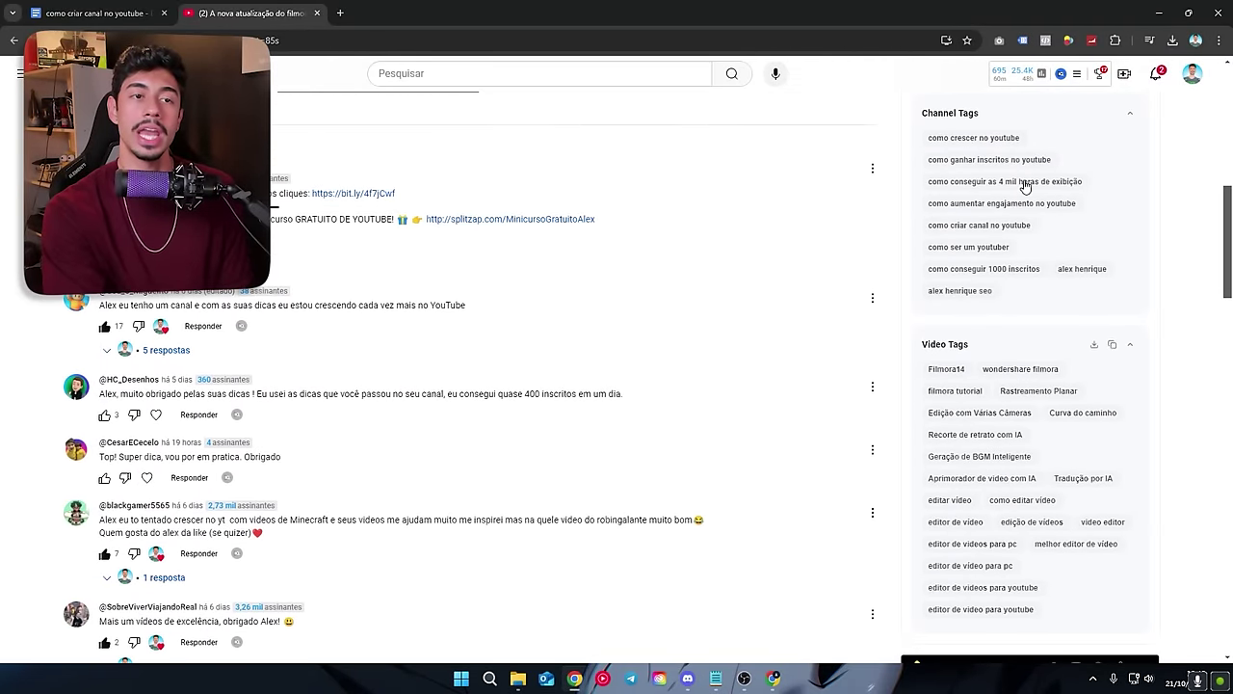
{"action": "scroll", "coordinate": [944, 212], "scroll_direction": "up", "scroll_amount": 1}
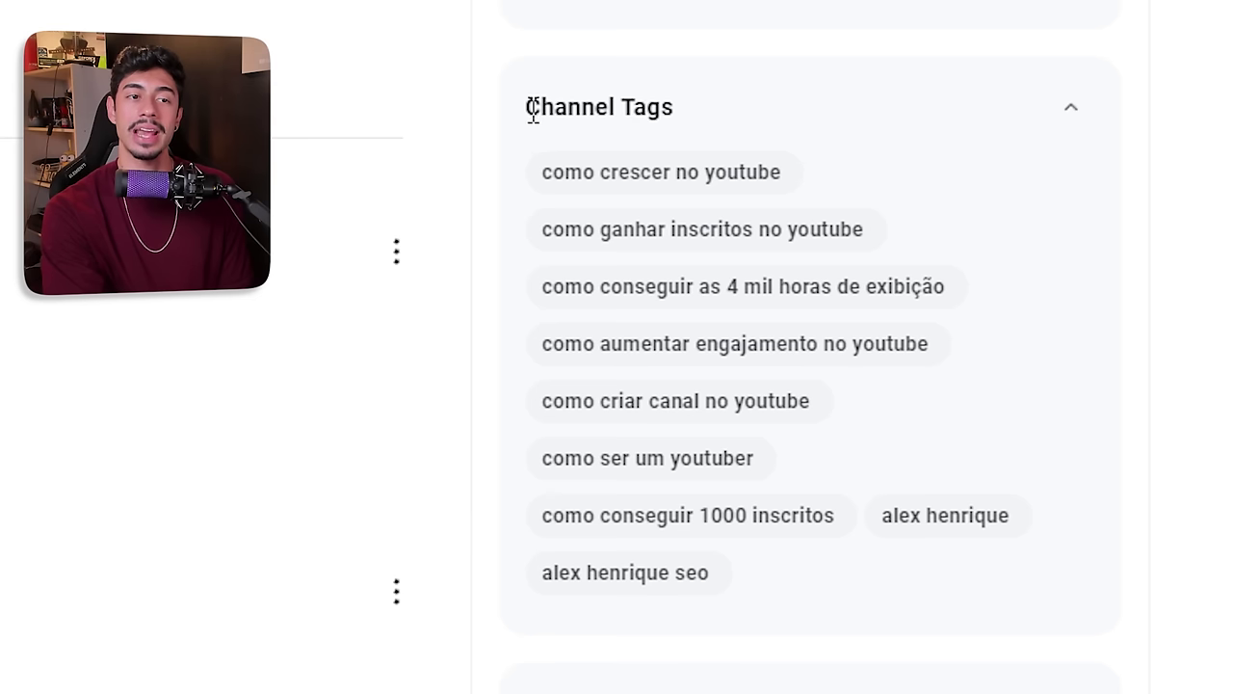
{"action": "left_click_drag", "start_coordinate": [923, 243], "coordinate": [983, 242]}
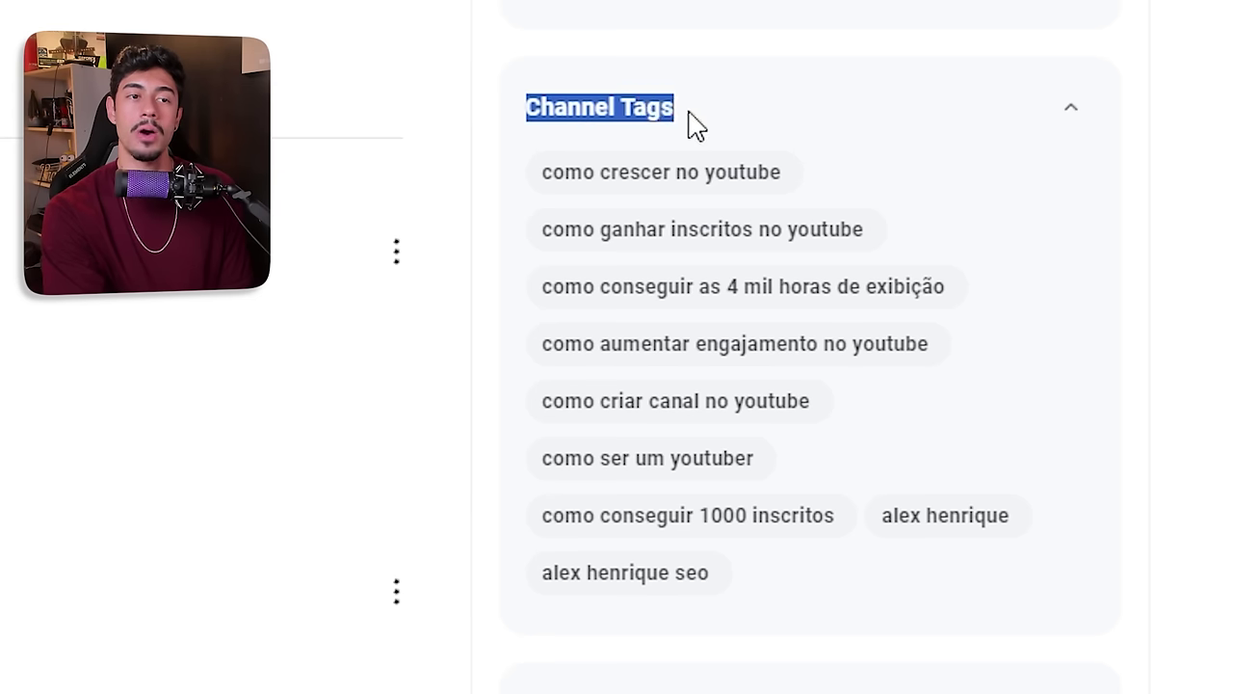
{"action": "left_click", "coordinate": [626, 105]}
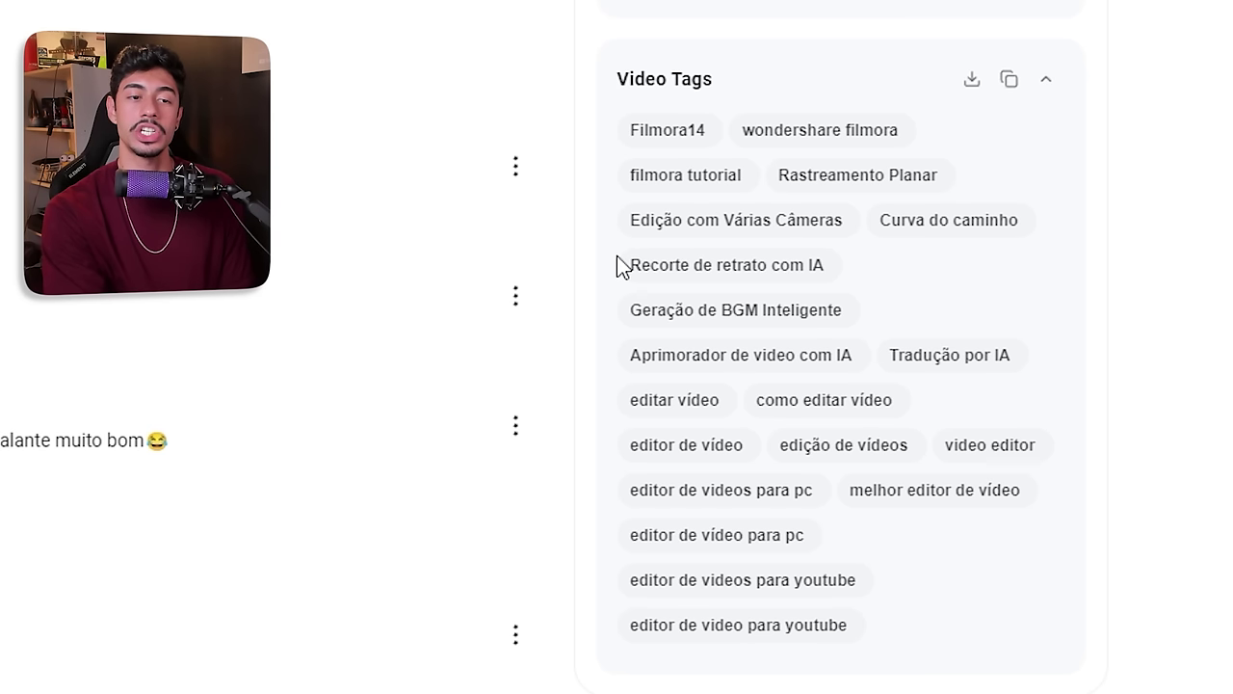
{"action": "scroll", "coordinate": [840, 333], "scroll_direction": "up", "scroll_amount": 4}
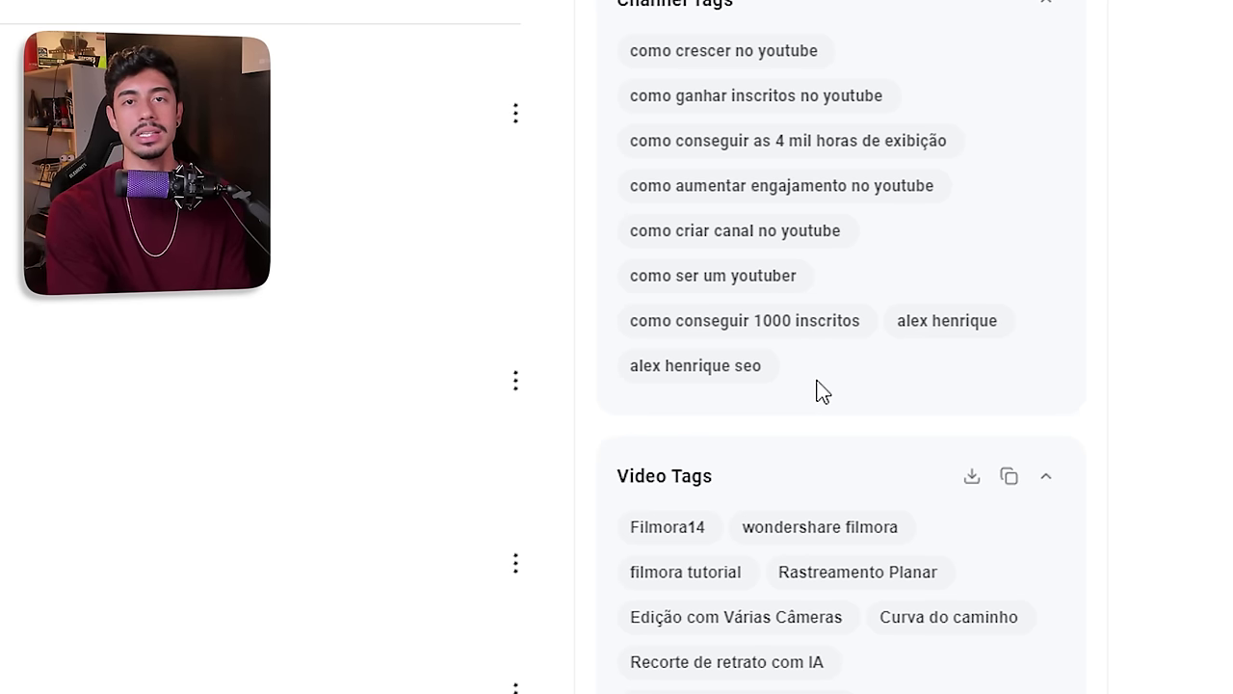
{"action": "left_click_drag", "start_coordinate": [929, 323], "coordinate": [1113, 208]}
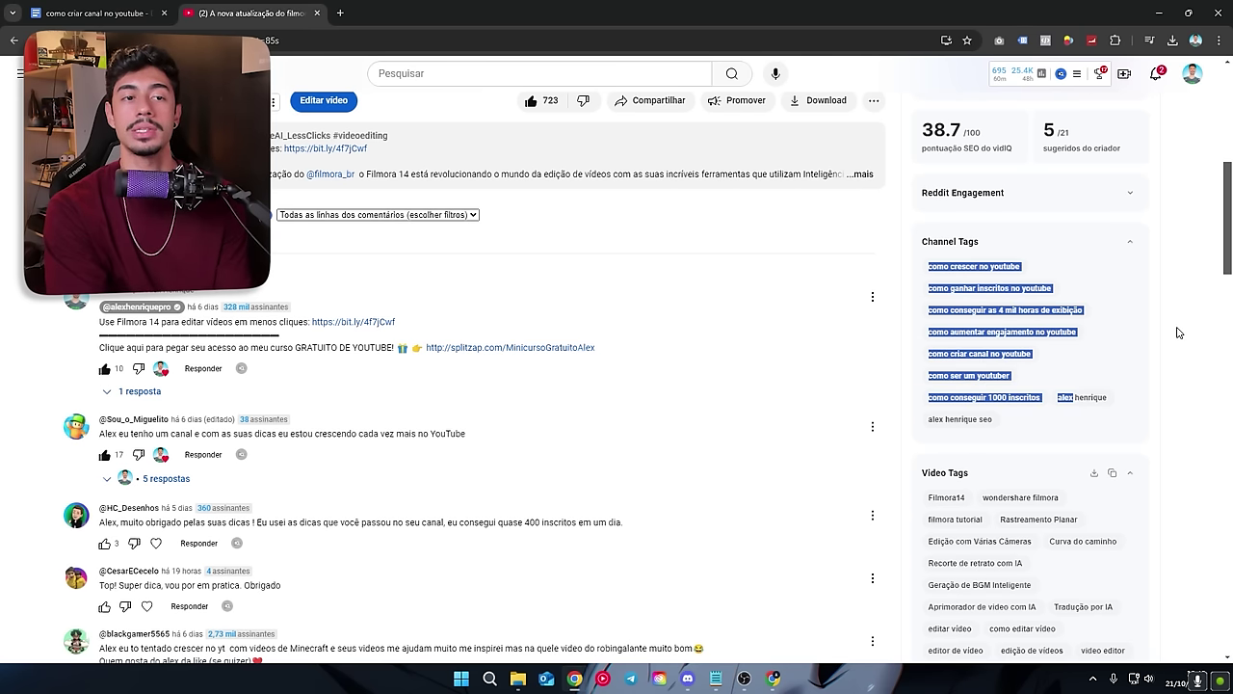
{"action": "left_click", "coordinate": [1176, 332]}
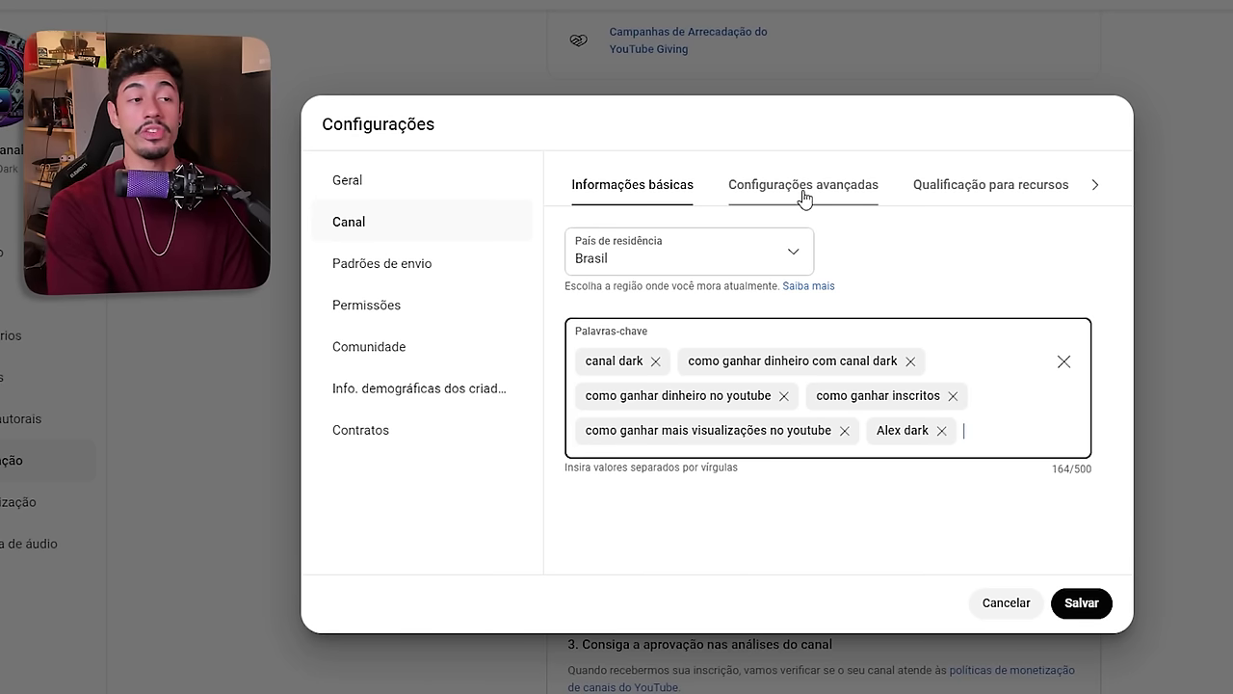
Define the channel as not made for children in its advanced audience settings.
{"action": "left_click", "coordinate": [805, 198]}
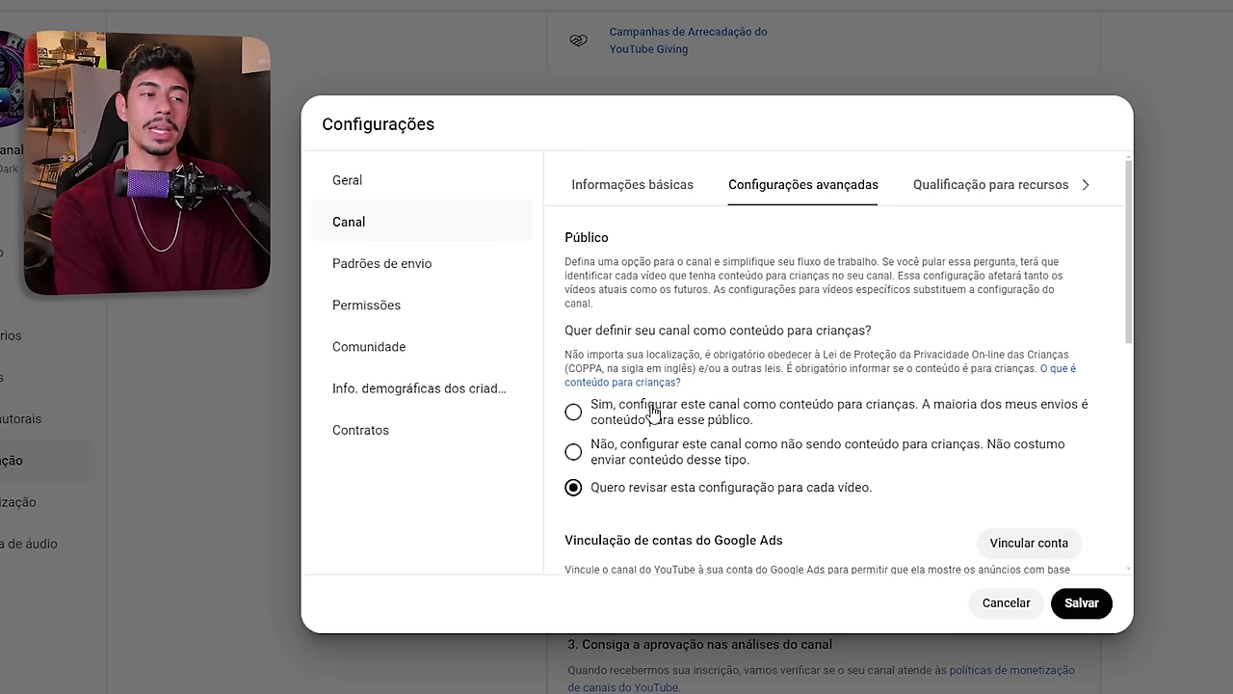
{"action": "left_click", "coordinate": [575, 413]}
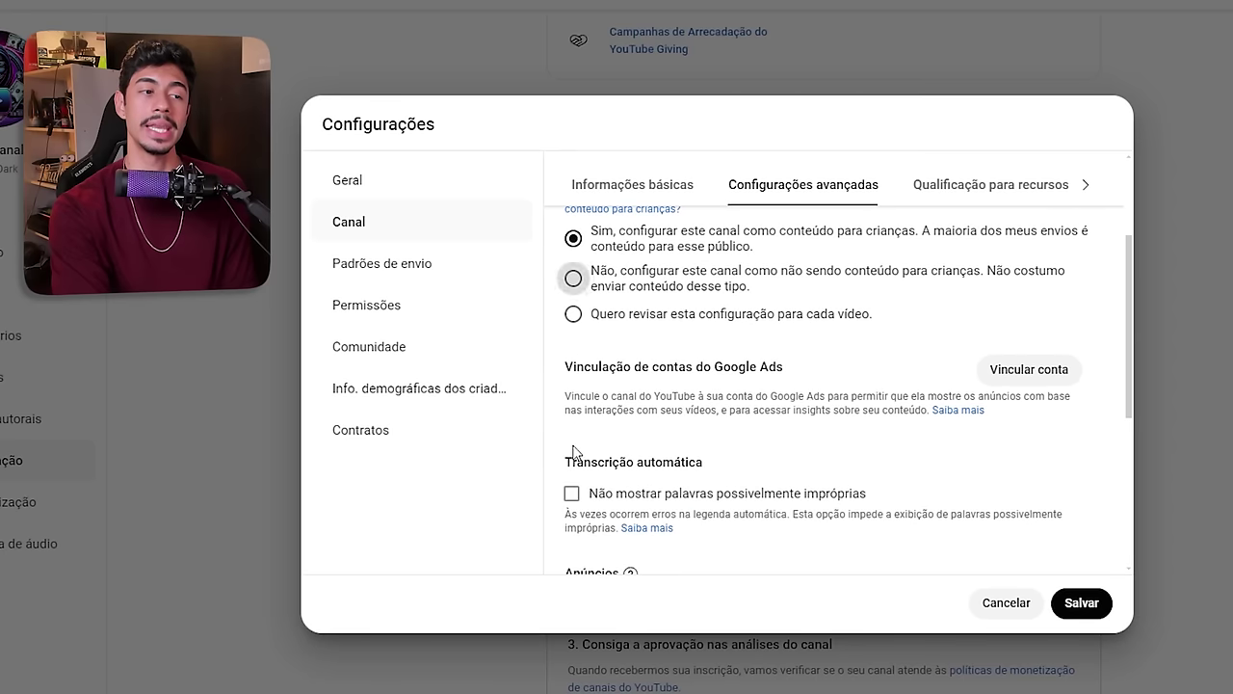
{"action": "left_click", "coordinate": [574, 278]}
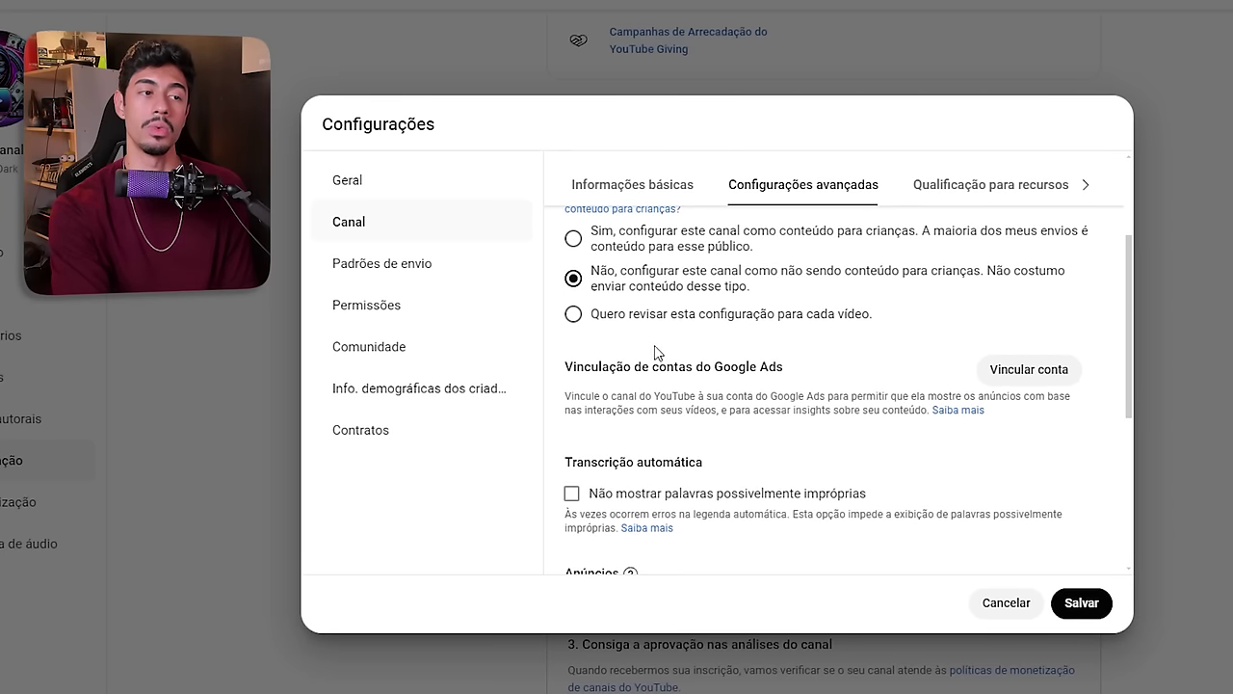
{"action": "scroll", "coordinate": [711, 395], "scroll_direction": "up", "scroll_amount": 1}
{"action": "scroll", "coordinate": [711, 395], "scroll_direction": "up", "scroll_amount": 1}
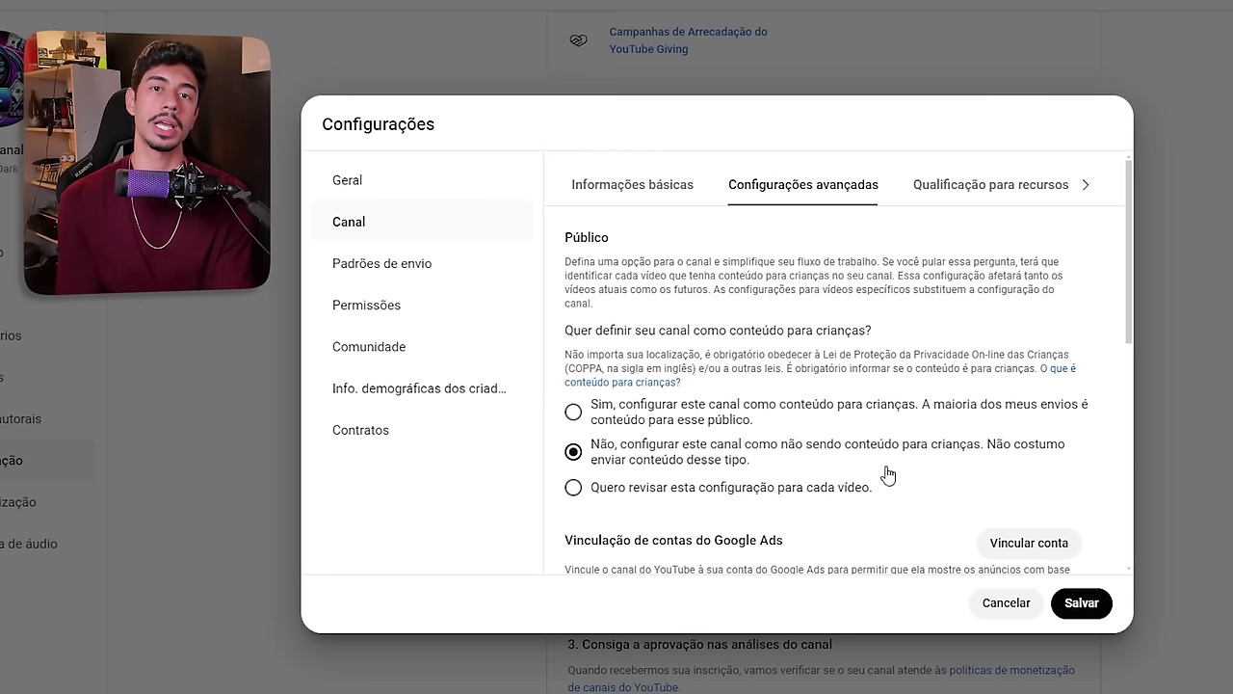
Hide potentially inappropriate words in automatic captions, and review the interest-based ads and clips options.
{"action": "left_click", "coordinate": [610, 405]}
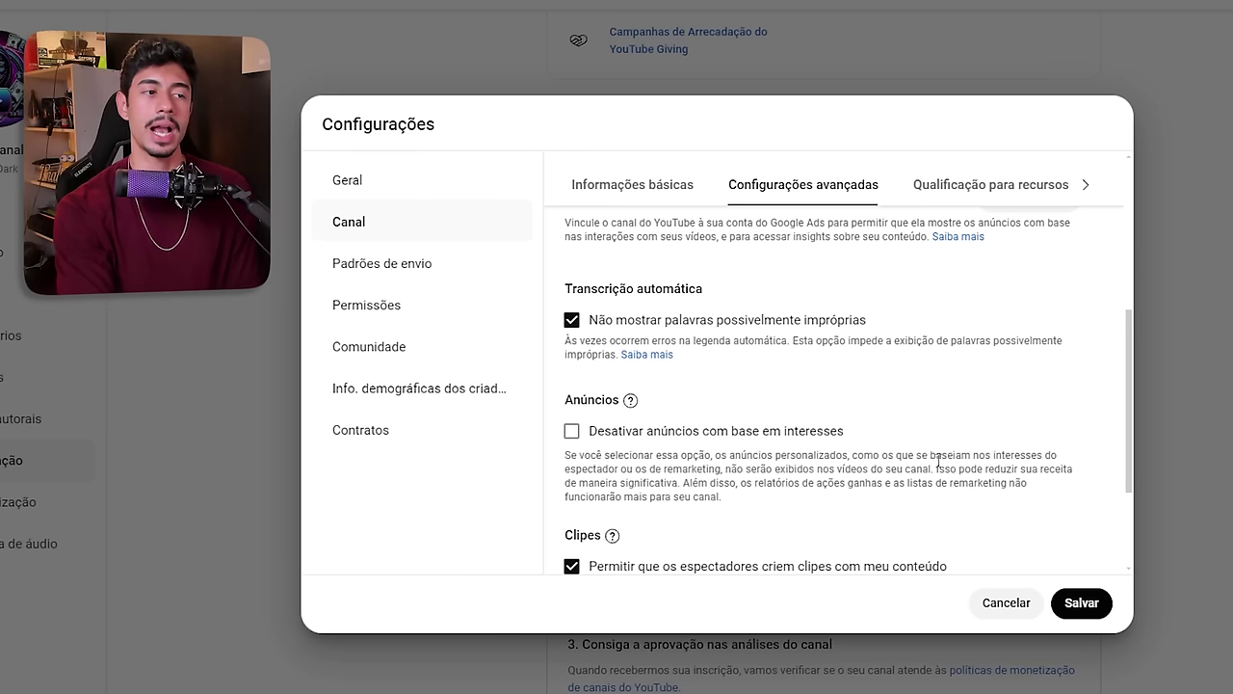
{"action": "scroll", "coordinate": [666, 372], "scroll_direction": "down", "scroll_amount": 1}
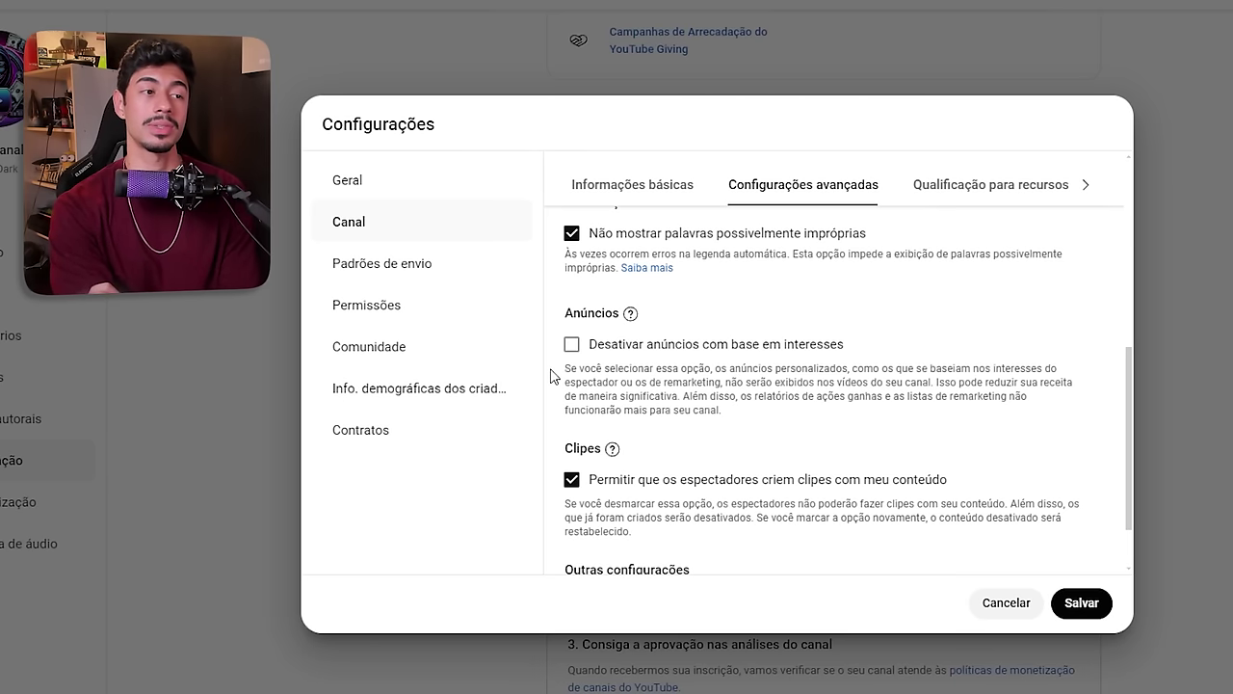
{"action": "scroll", "coordinate": [704, 412], "scroll_direction": "down", "scroll_amount": 1}
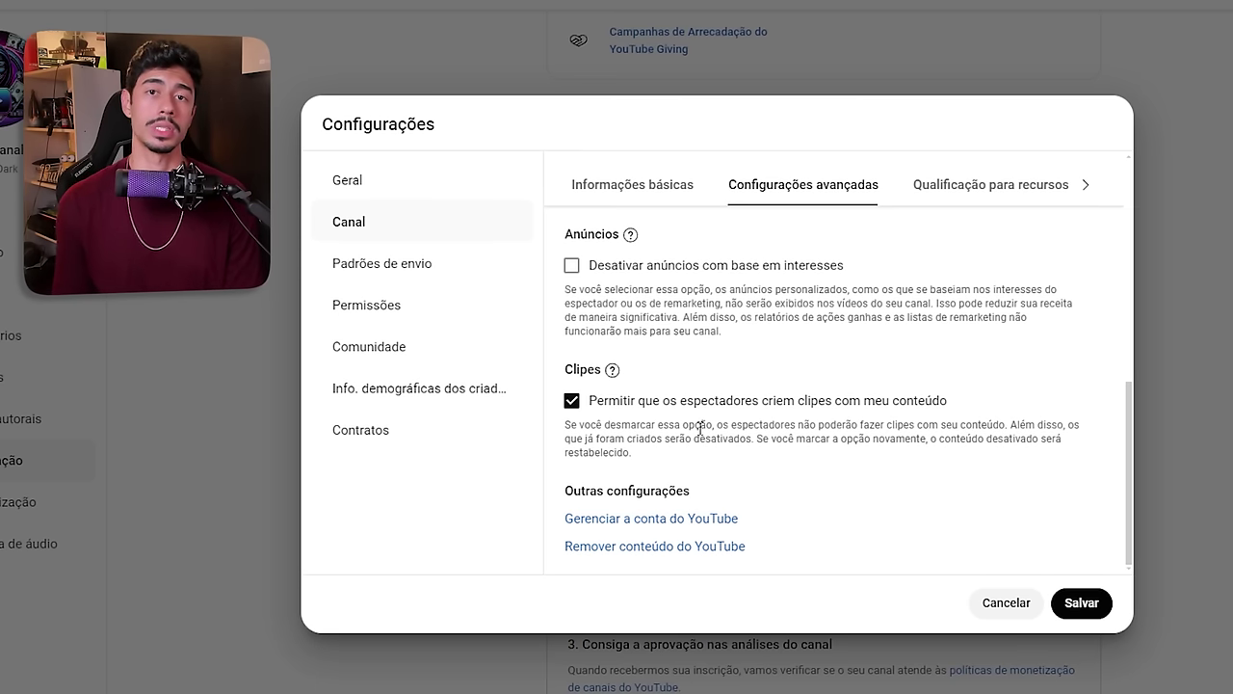
Paste the prepared LINKS IMPORTANTES template as the default description for uploads and look over its video link.
{"action": "left_click", "coordinate": [395, 275]}
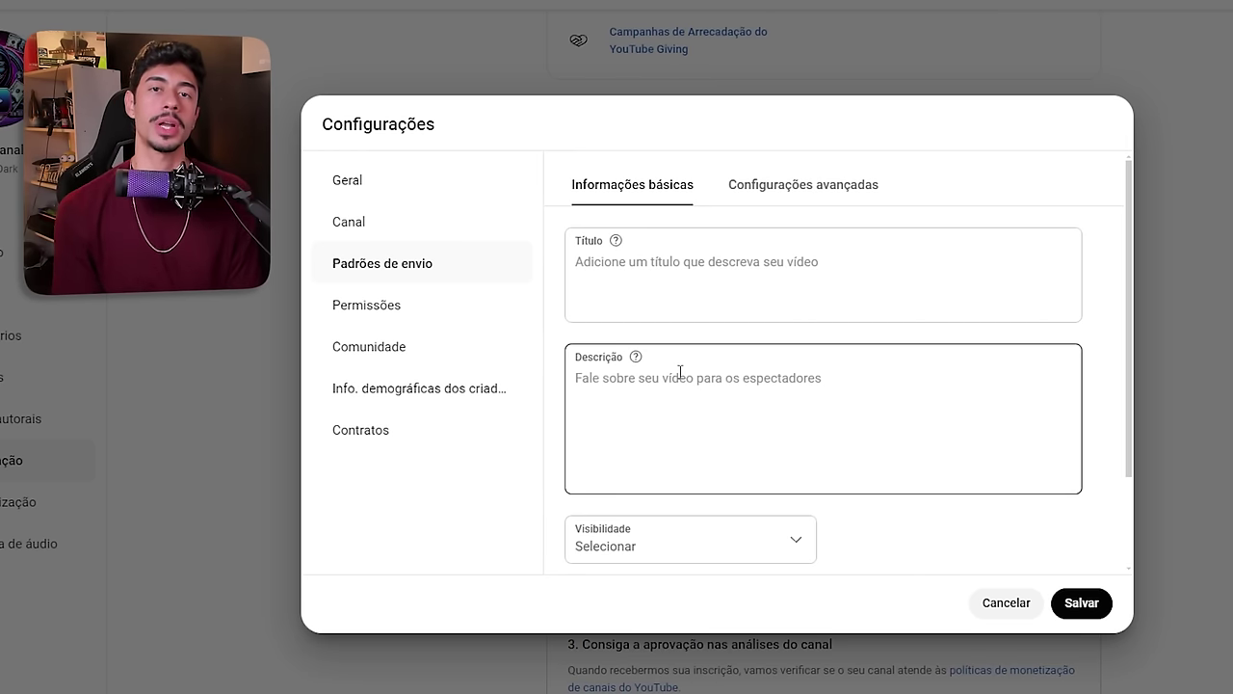
{"action": "left_click", "coordinate": [628, 277]}
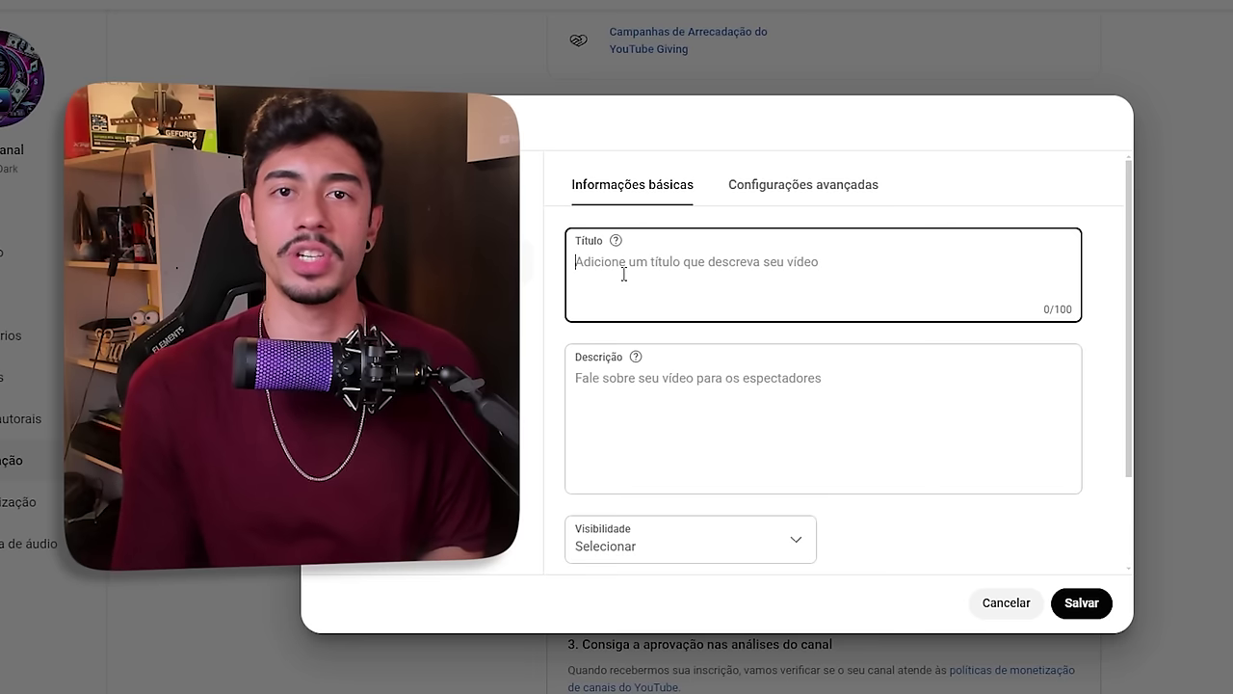
{"action": "left_click", "coordinate": [620, 399]}
{"action": "scroll", "coordinate": [681, 382], "scroll_direction": "down", "scroll_amount": 1}
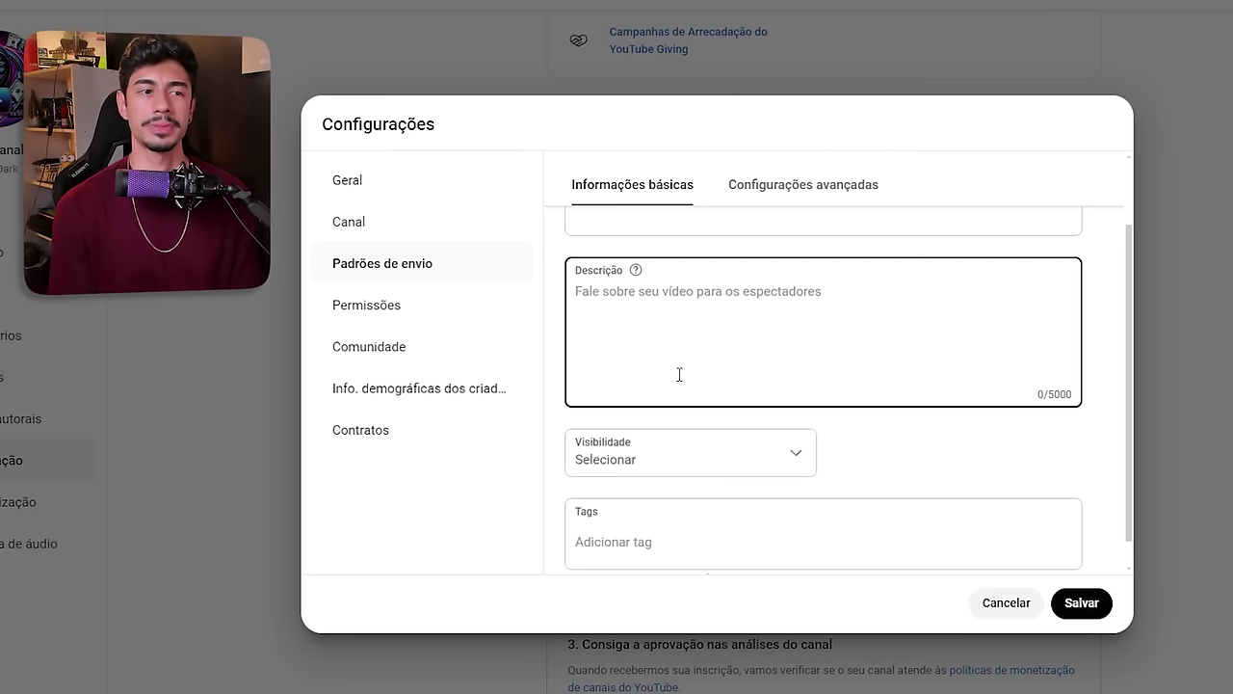
{"action": "key", "text": "ctrl+v"}
{"action": "mouse_move", "coordinate": [1077, 299]}
{"action": "left_mouse_down"}
{"action": "mouse_move", "coordinate": [1082, 366]}
{"action": "mouse_move", "coordinate": [1079, 291]}
{"action": "mouse_move", "coordinate": [1079, 350]}
{"action": "mouse_move", "coordinate": [1085, 304]}
{"action": "left_mouse_up"}
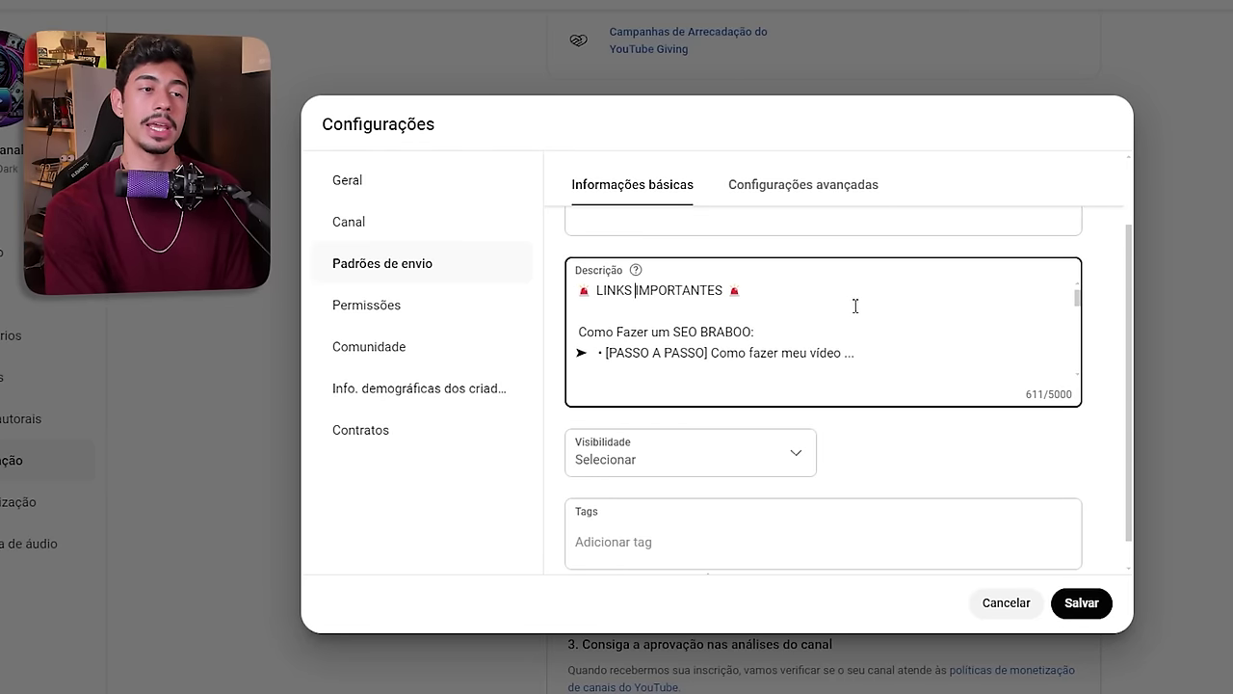
{"action": "scroll", "coordinate": [840, 306], "scroll_direction": "down", "scroll_amount": 2}
{"action": "scroll", "coordinate": [807, 318], "scroll_direction": "up", "scroll_amount": 2}
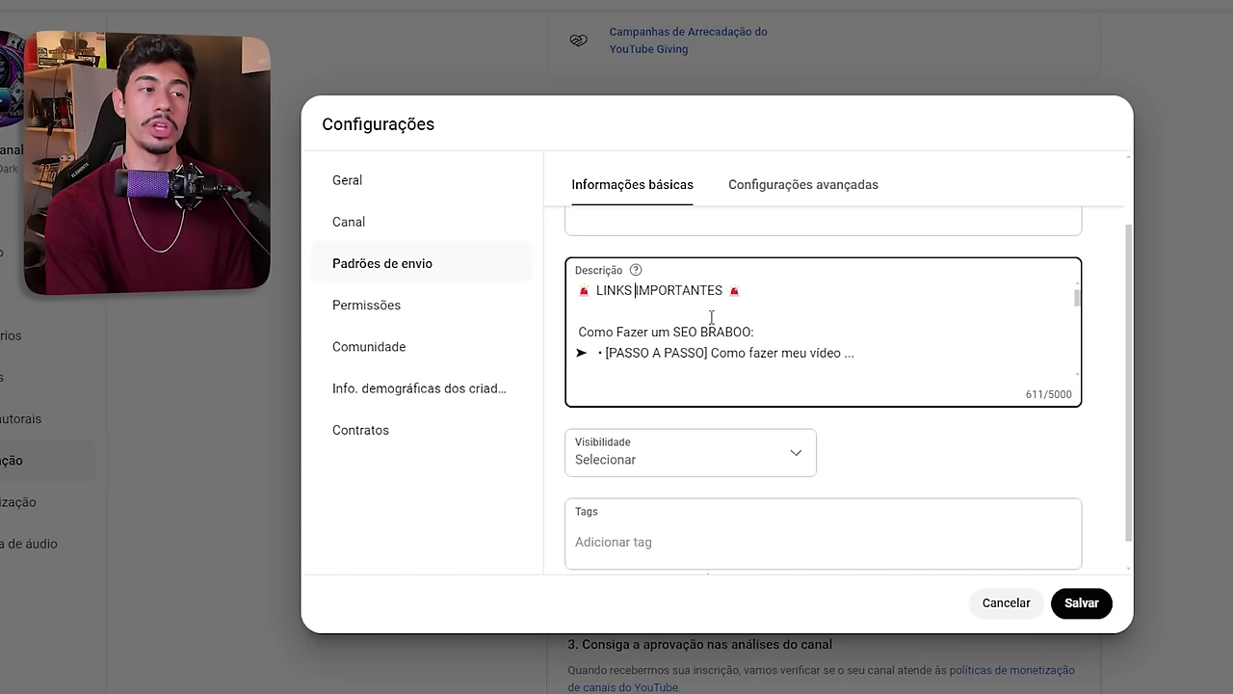
{"action": "left_click_drag", "start_coordinate": [605, 354], "coordinate": [954, 356]}
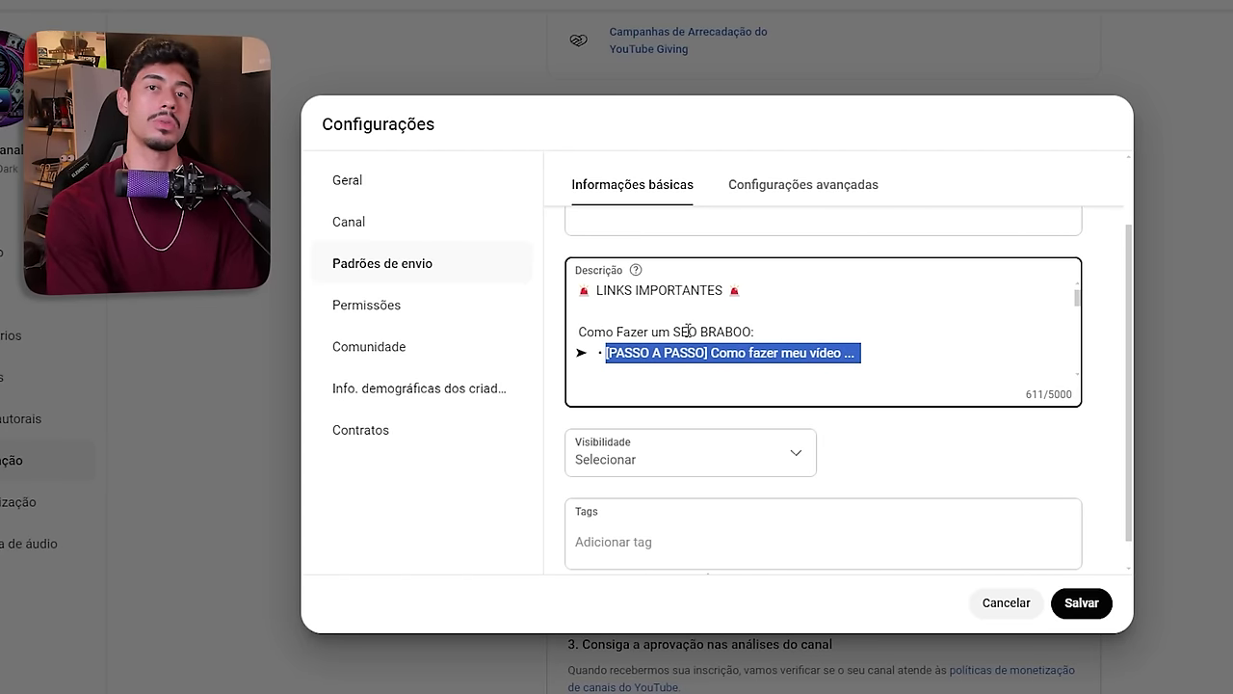
Set the default visibility of uploads to Não listado, leaving the default tags empty.
{"action": "scroll", "coordinate": [763, 259], "scroll_direction": "down", "scroll_amount": 3}
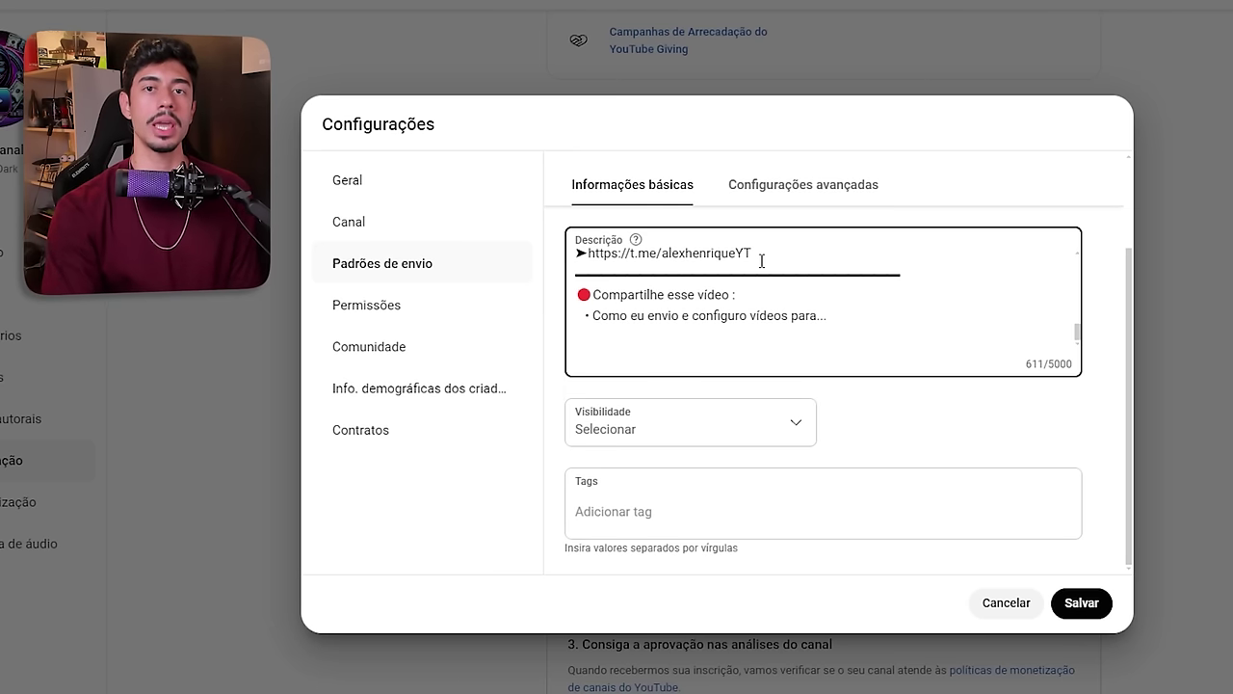
{"action": "left_click", "coordinate": [671, 431]}
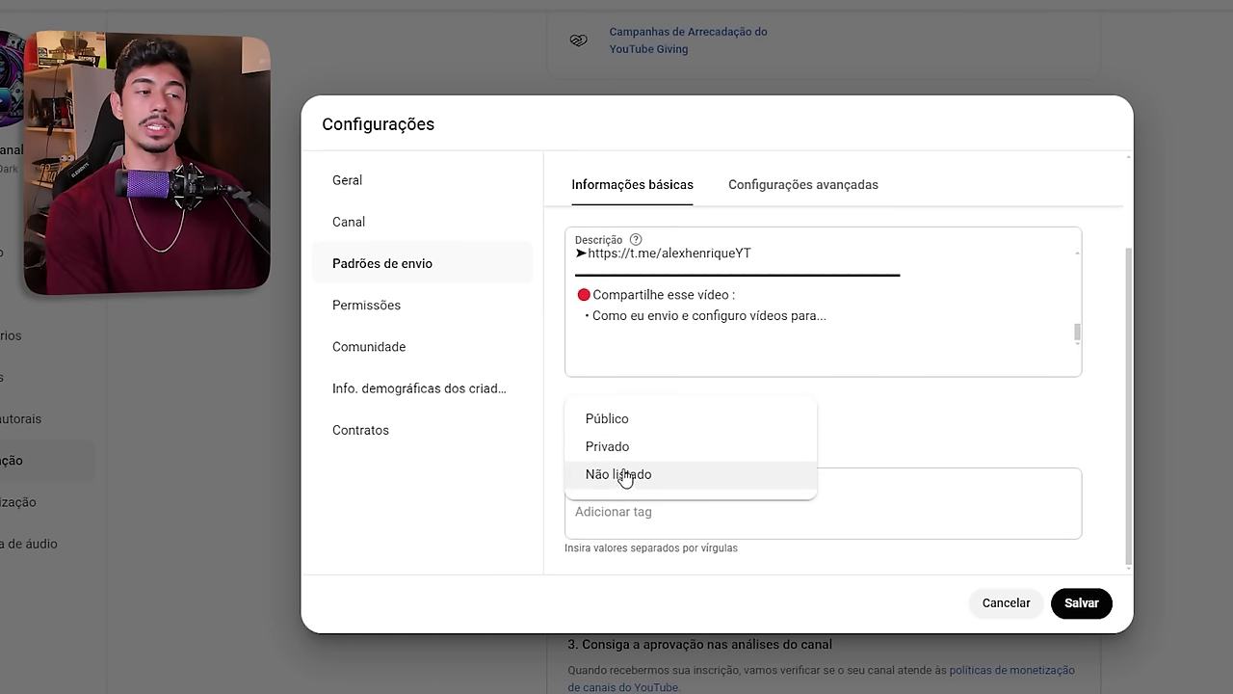
{"action": "left_click", "coordinate": [637, 479]}
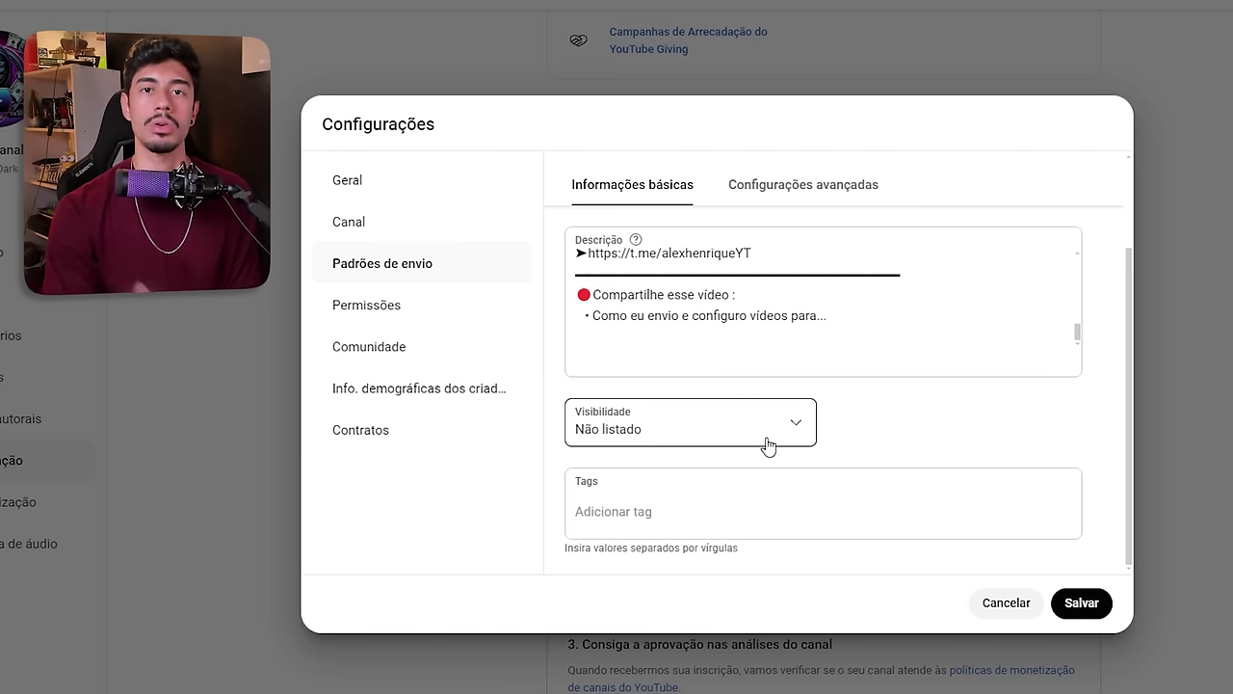
{"action": "left_click", "coordinate": [628, 501]}
{"action": "left_click", "coordinate": [1022, 439]}
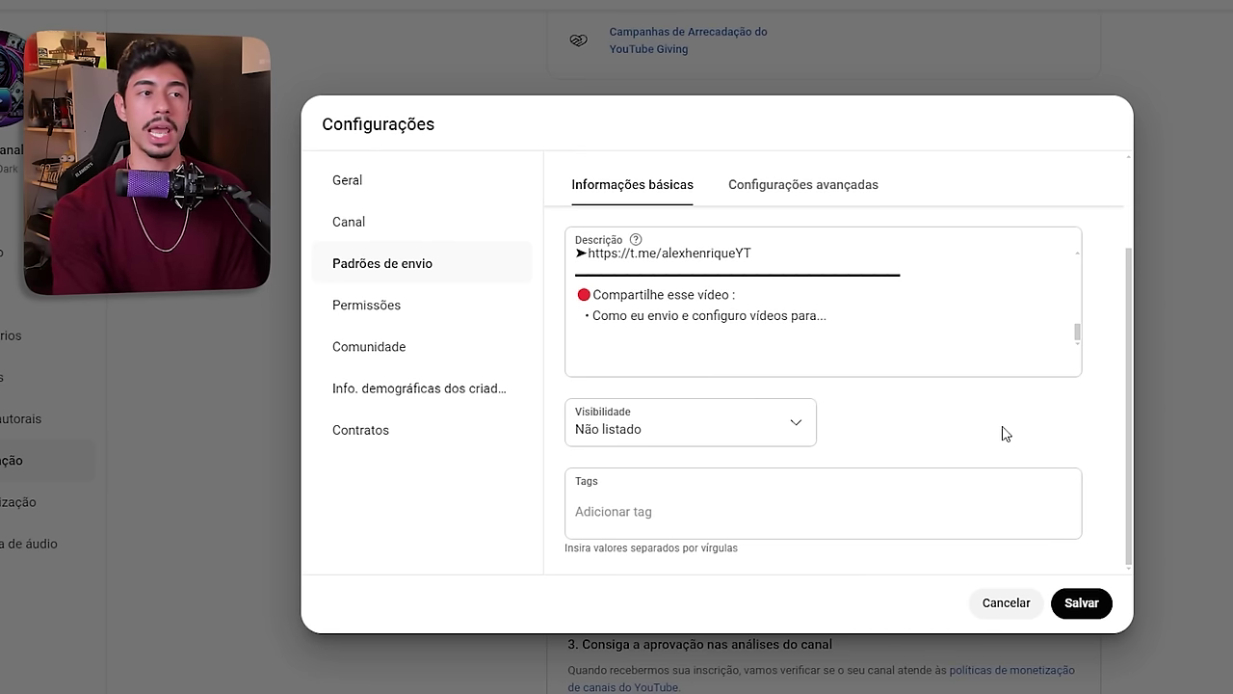
Turn off automatic chapters and key moments for uploads and set the default license to Atribuição da Creative Commons.
{"action": "left_click", "coordinate": [802, 184]}
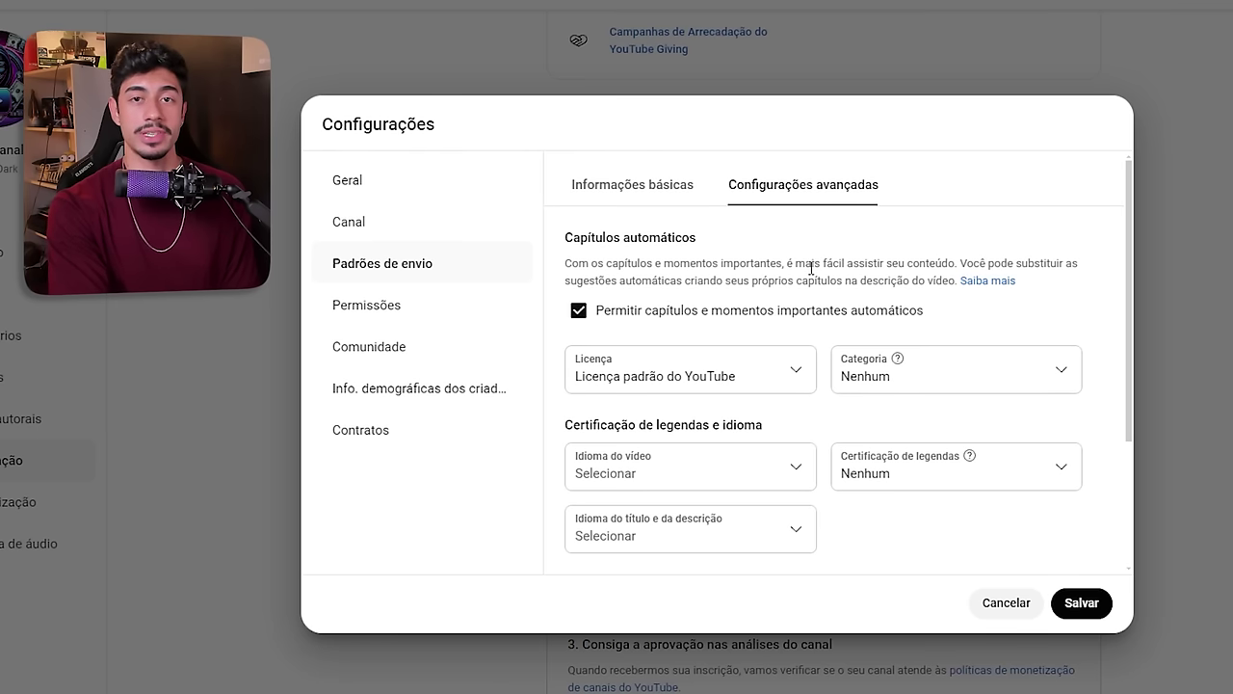
{"action": "left_click", "coordinate": [579, 312]}
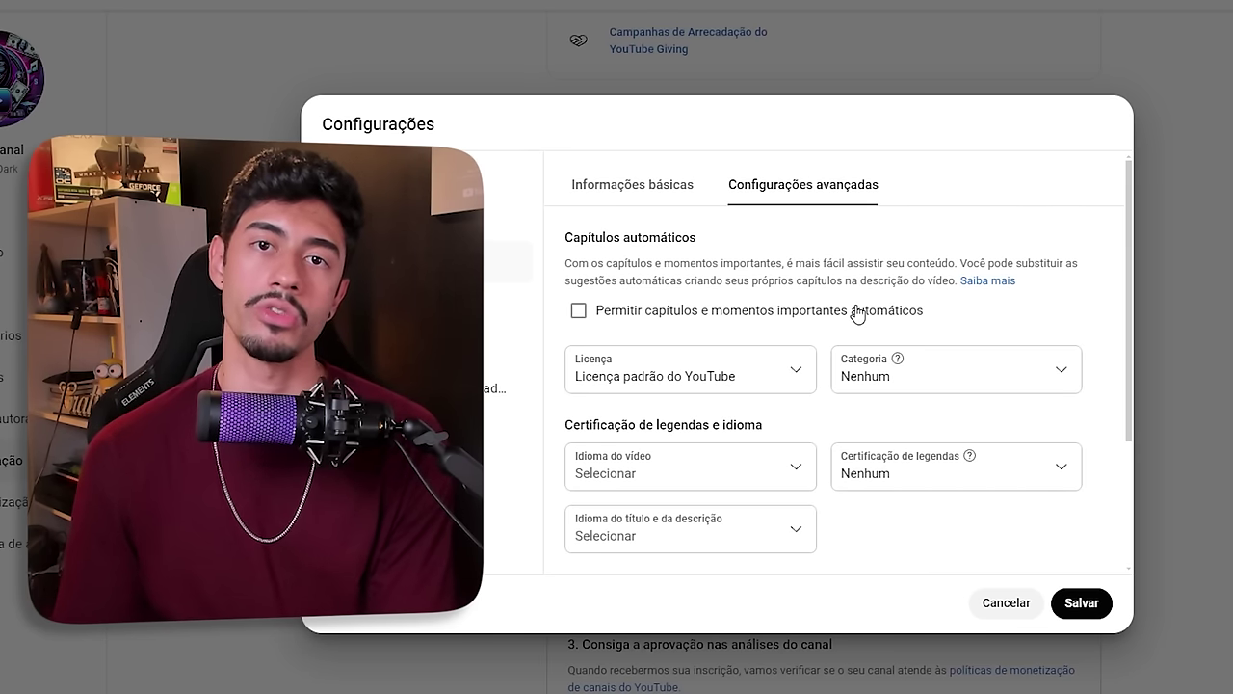
{"action": "left_click", "coordinate": [716, 364]}
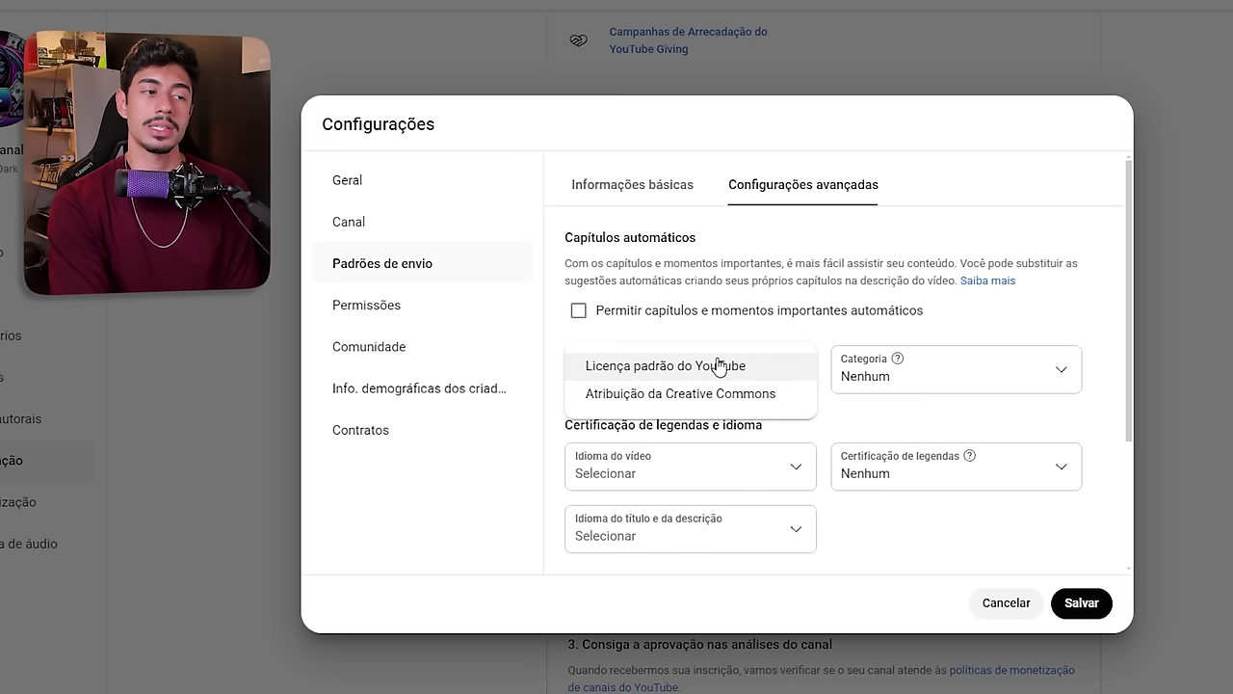
{"action": "left_click", "coordinate": [765, 395]}
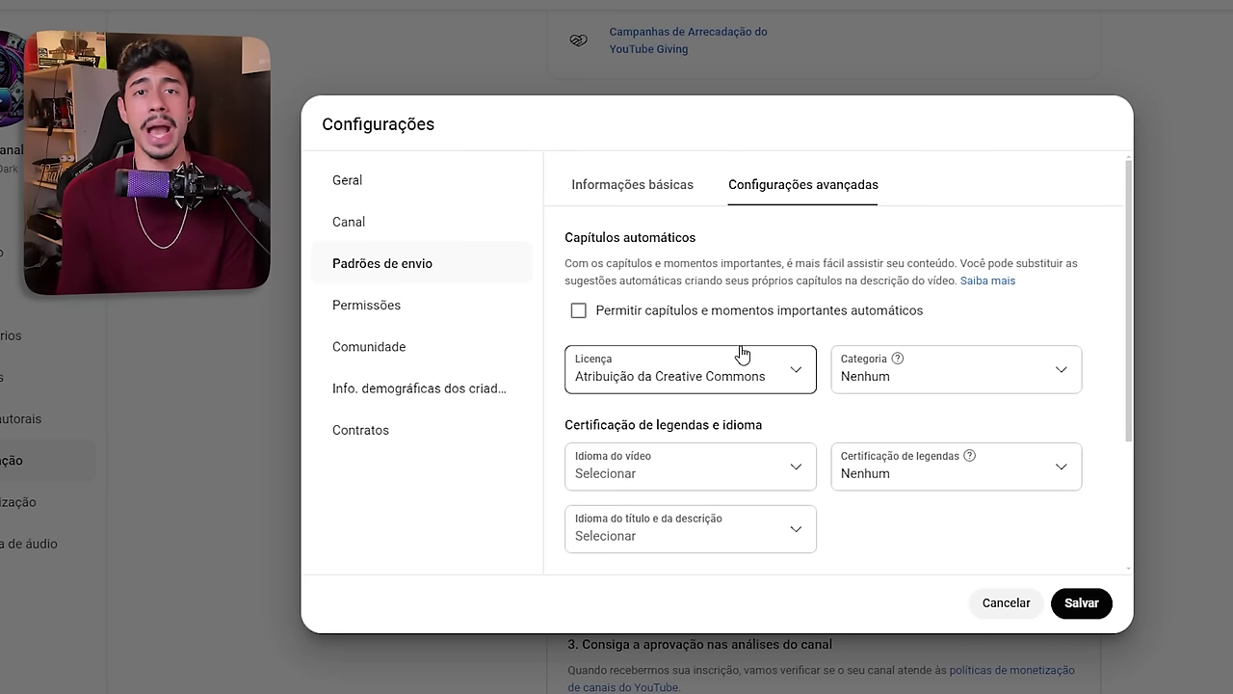
Set the default upload category to Educação and the default video language to Português (Brasil).
{"action": "left_click", "coordinate": [971, 369]}
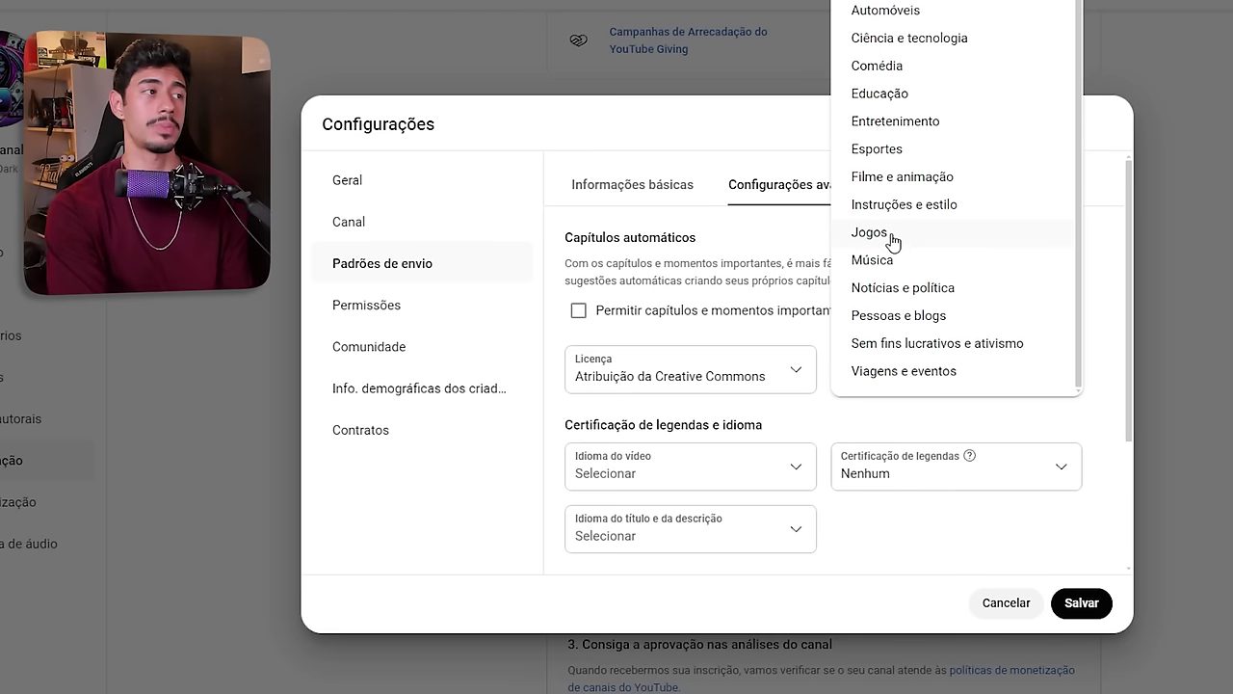
{"action": "left_click", "coordinate": [888, 96]}
{"action": "scroll", "coordinate": [930, 400], "scroll_direction": "down", "scroll_amount": 2}
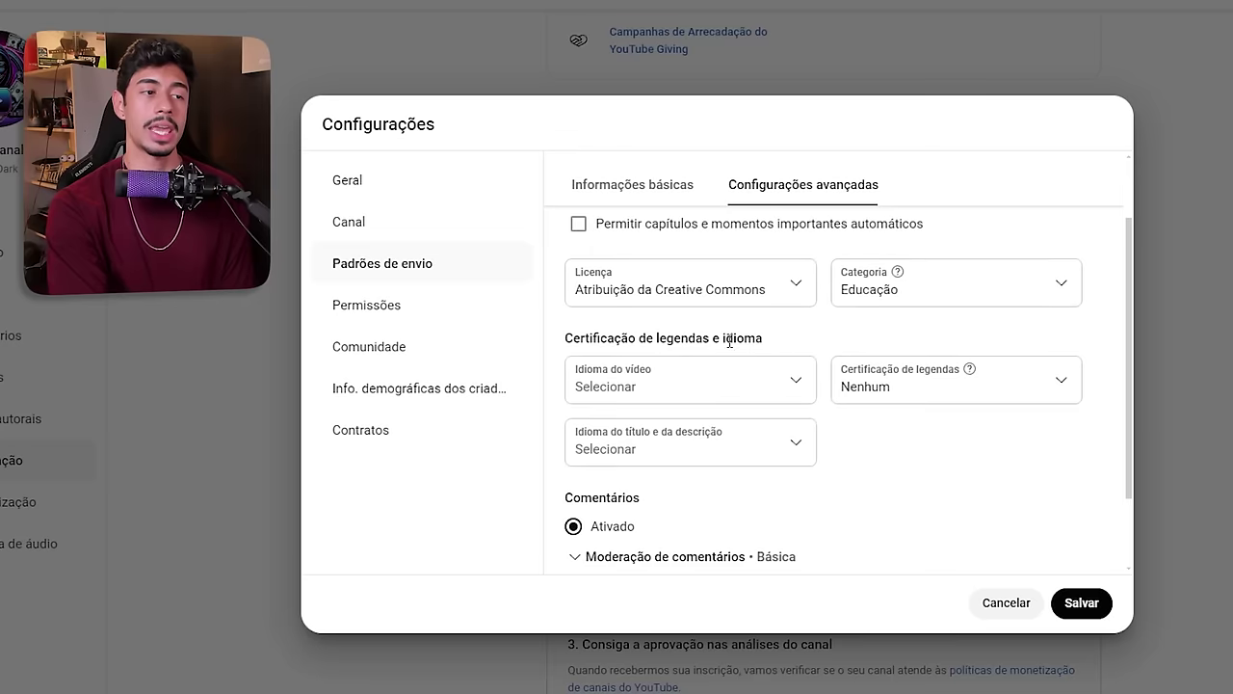
{"action": "left_click", "coordinate": [683, 388]}
{"action": "scroll", "coordinate": [713, 193], "scroll_direction": "down", "scroll_amount": 4}
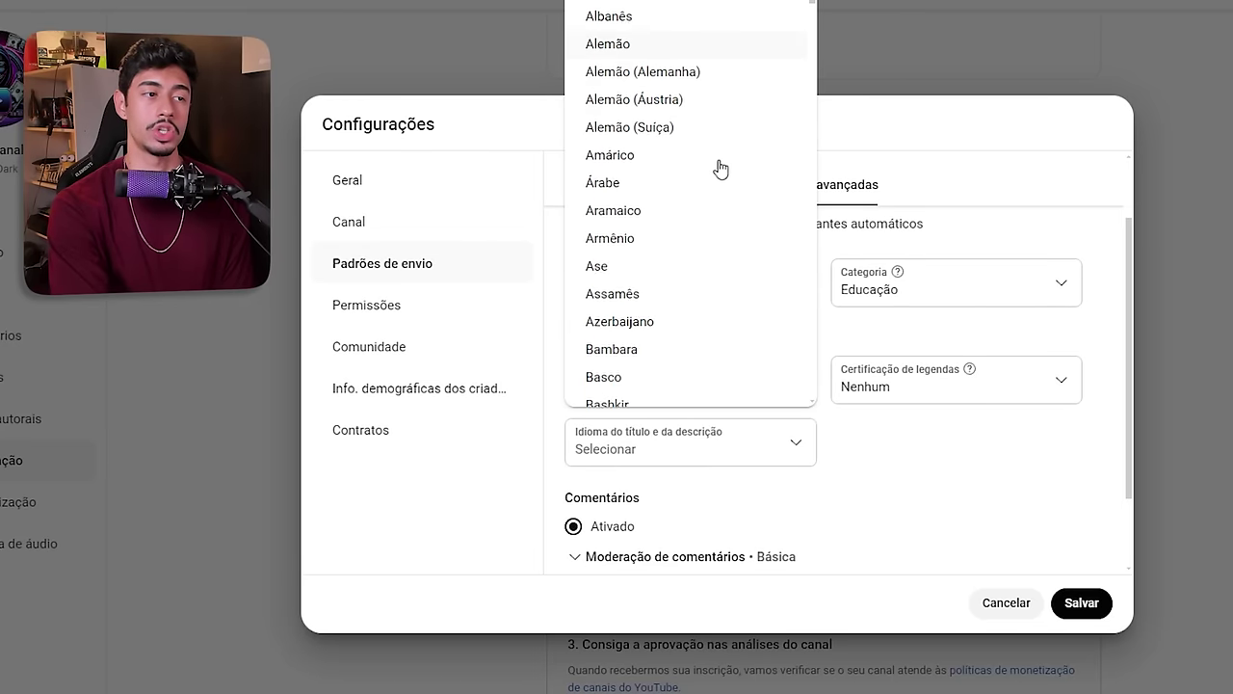
{"action": "scroll", "coordinate": [703, 198], "scroll_direction": "down", "scroll_amount": 10}
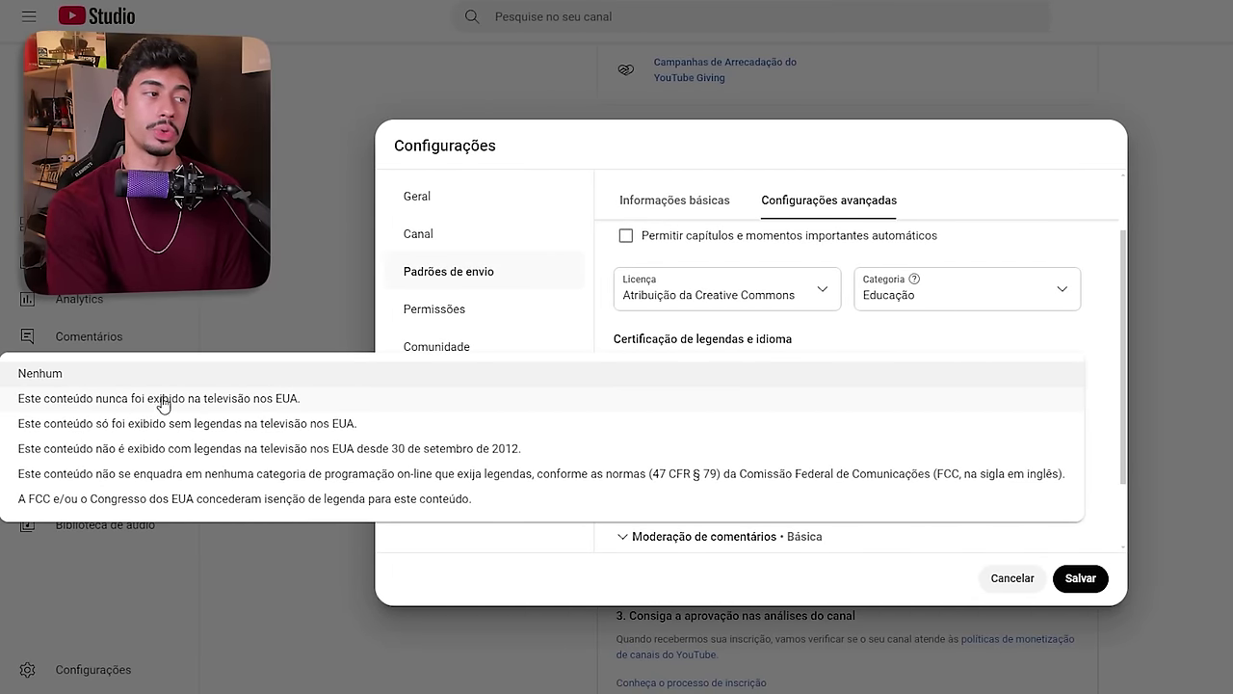
Set the caption certification to never shown on US television and the title and description language to Português (Brasil).
{"action": "left_click", "coordinate": [260, 403]}
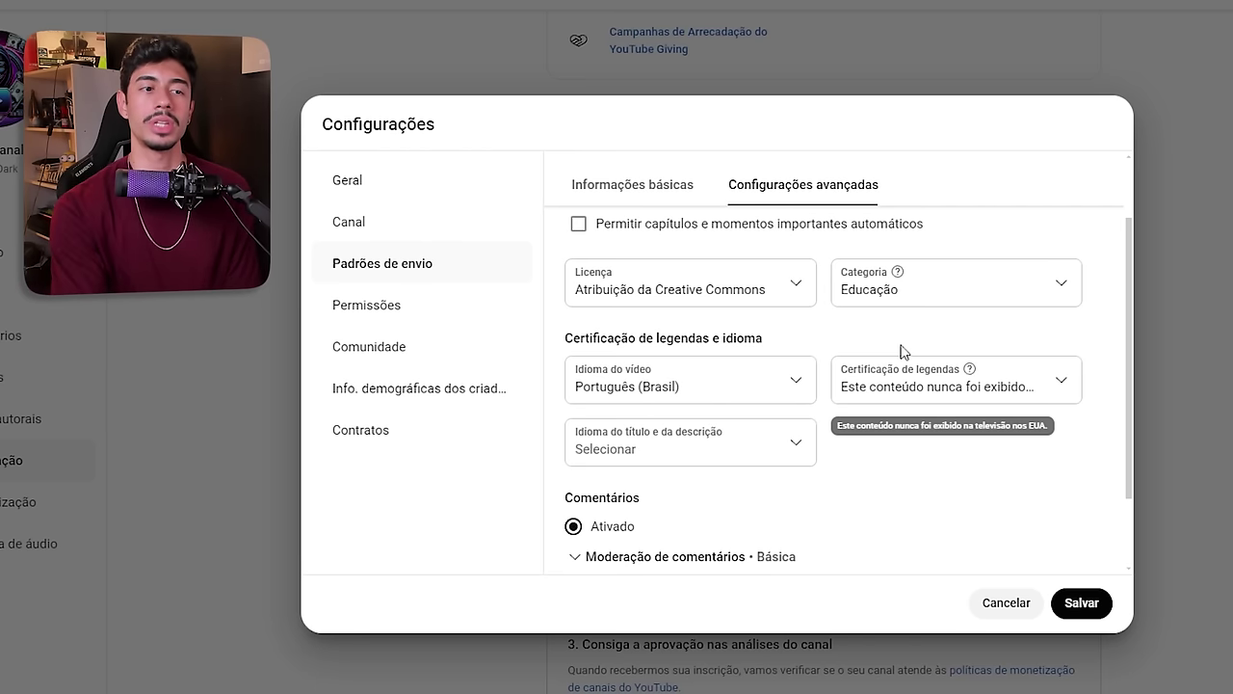
{"action": "scroll", "coordinate": [964, 448], "scroll_direction": "up", "scroll_amount": 1}
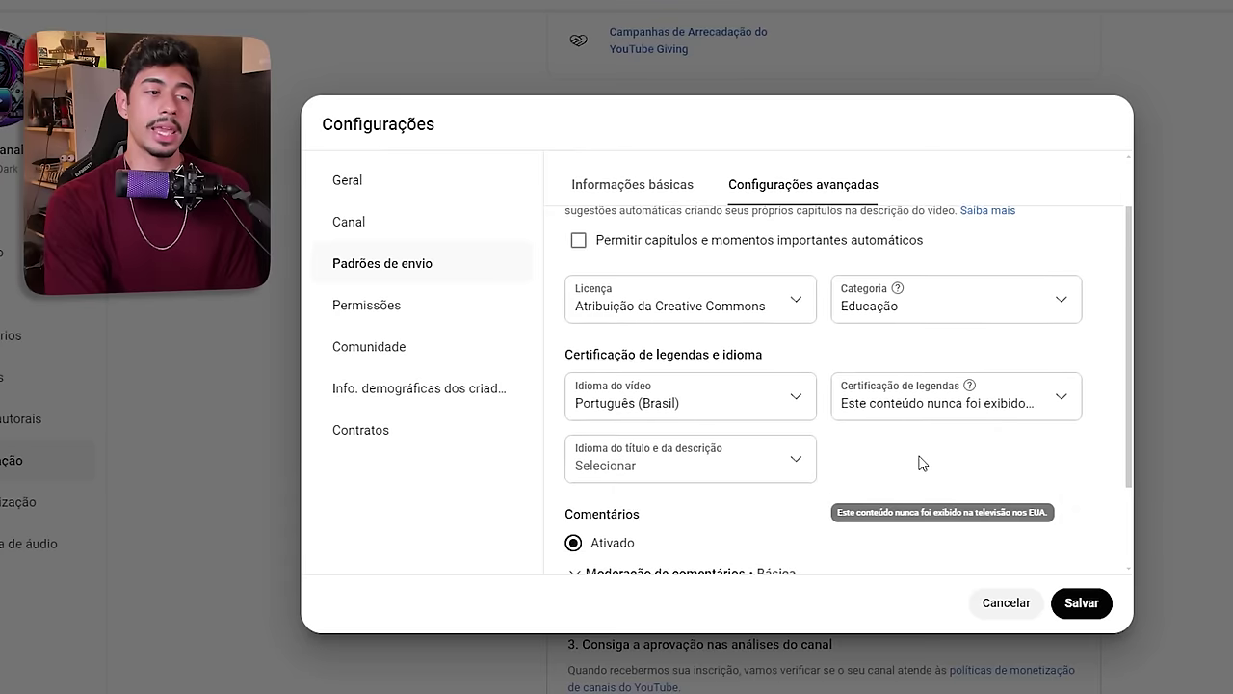
{"action": "scroll", "coordinate": [771, 453], "scroll_direction": "down", "scroll_amount": 1}
{"action": "left_click", "coordinate": [766, 458]}
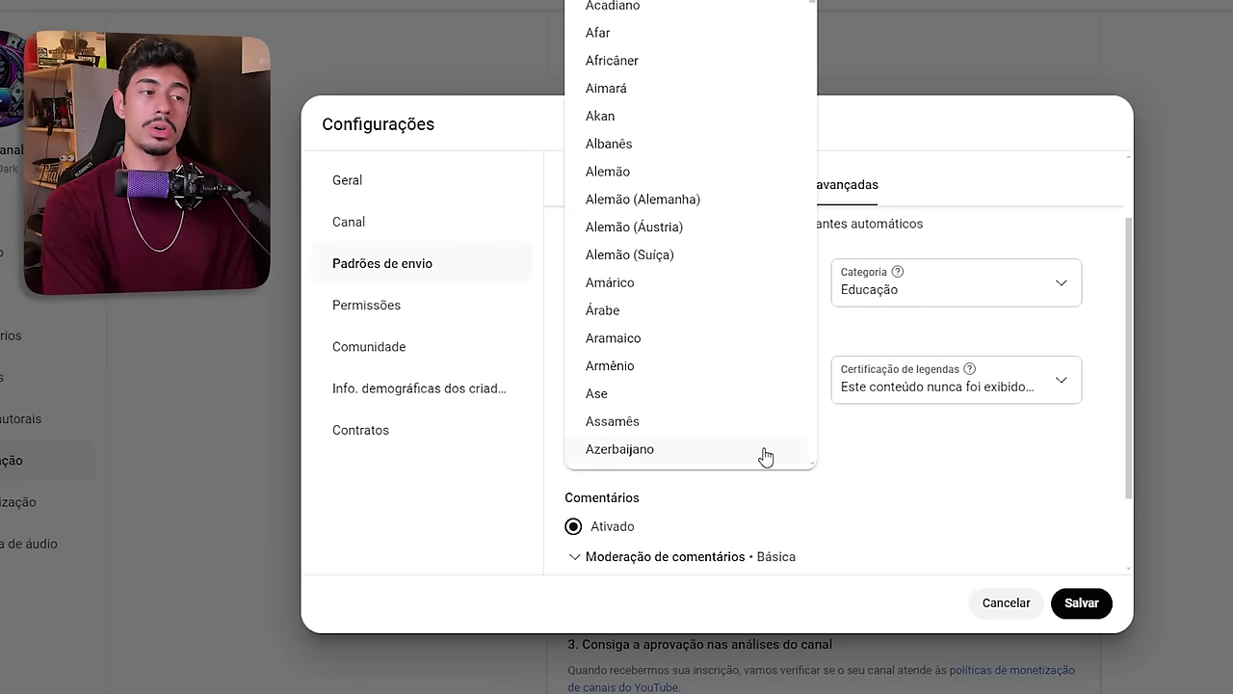
{"action": "scroll", "coordinate": [709, 241], "scroll_direction": "down", "scroll_amount": 20}
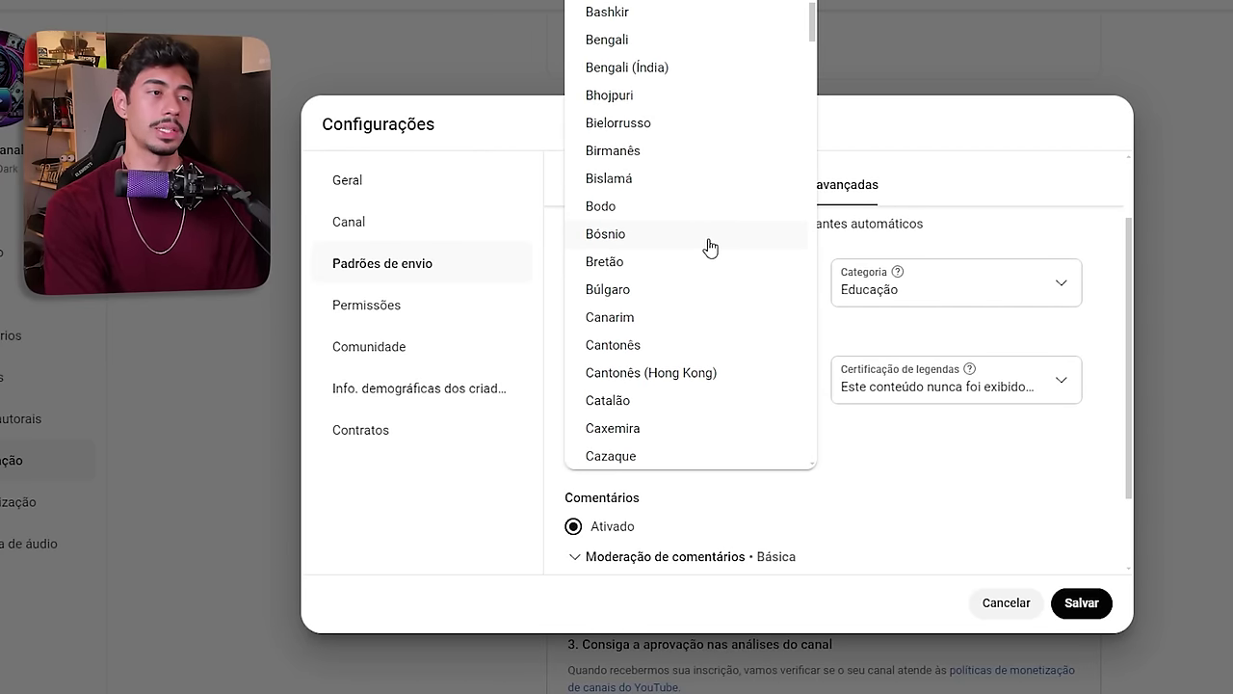
{"action": "scroll", "coordinate": [749, 432], "scroll_direction": "down", "scroll_amount": 1}
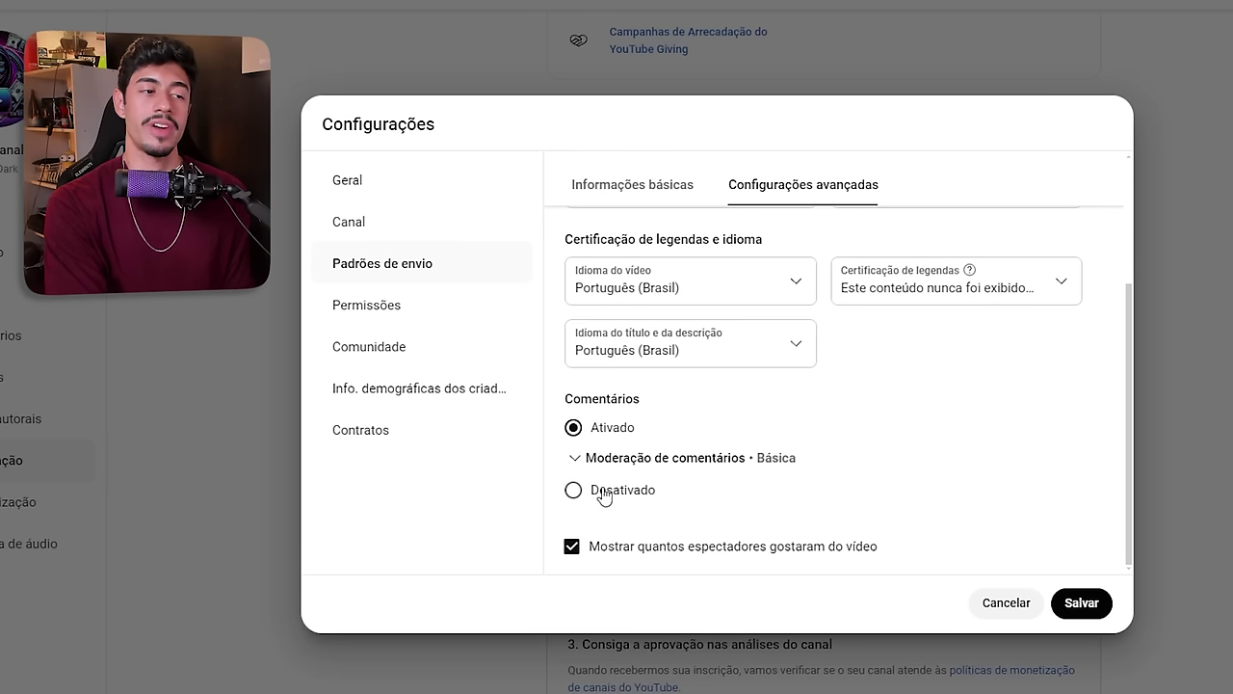
Review the comment moderation levels and the like-count option in the upload defaults.
{"action": "left_click", "coordinate": [575, 458]}
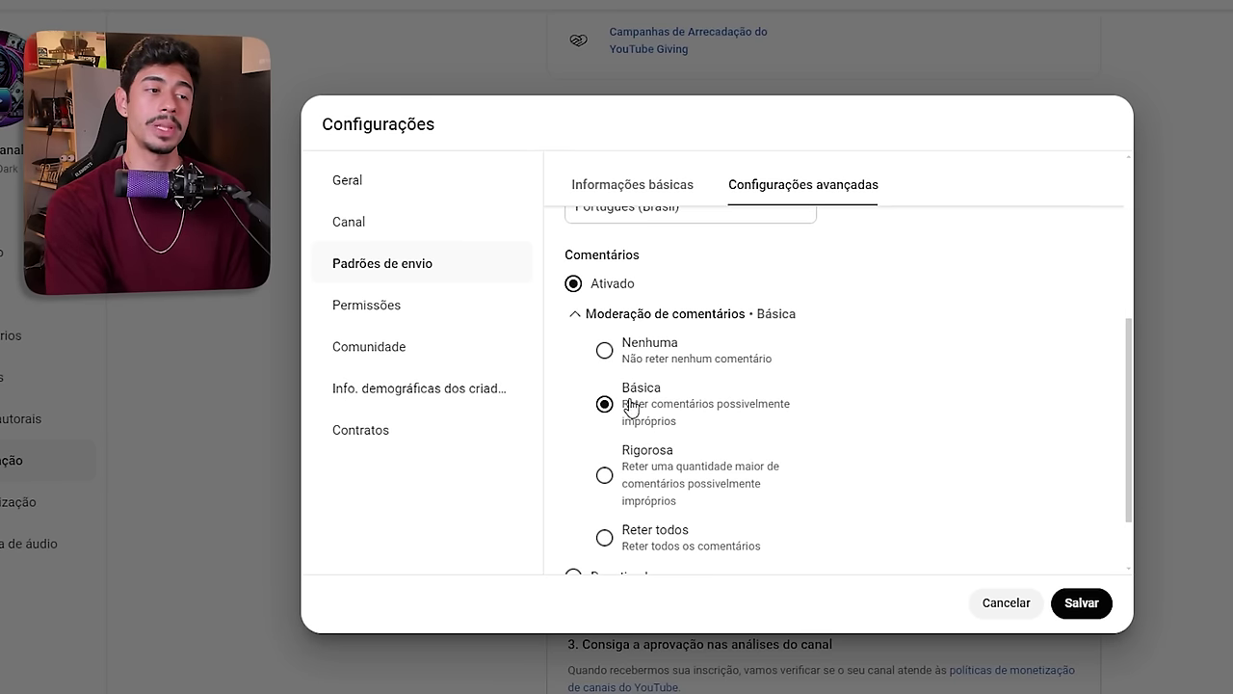
{"action": "scroll", "coordinate": [815, 392], "scroll_direction": "down", "scroll_amount": 1}
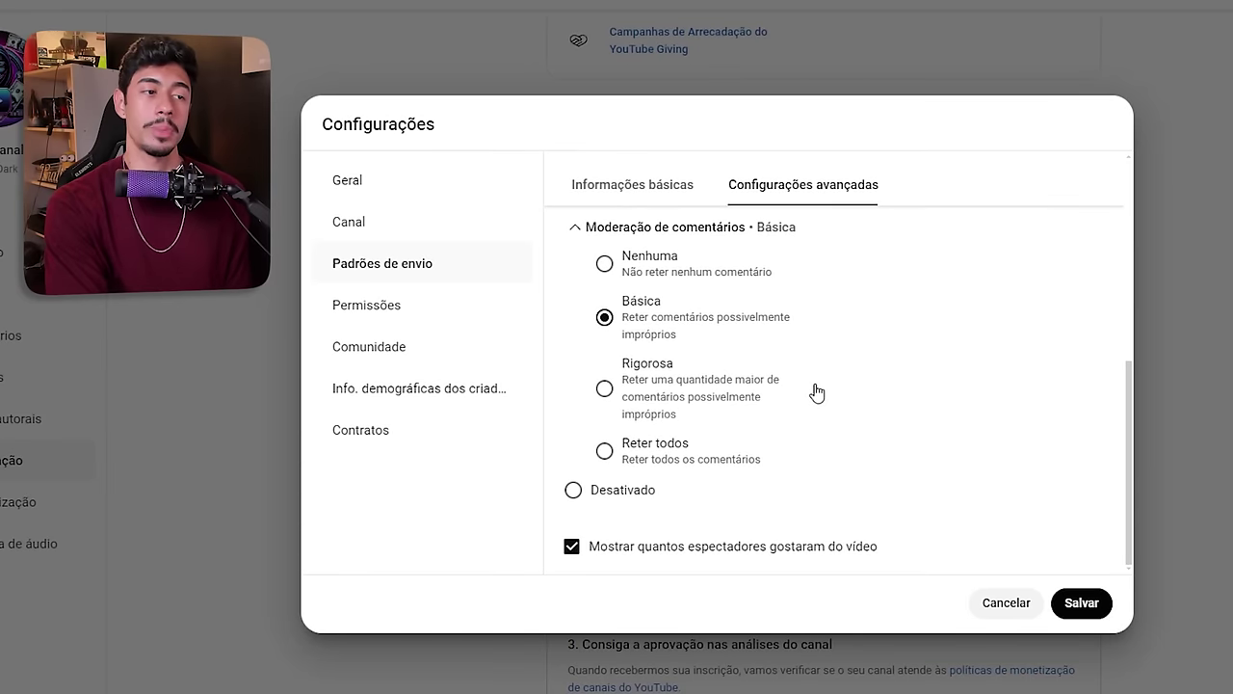
{"action": "scroll", "coordinate": [630, 411], "scroll_direction": "up", "scroll_amount": 1}
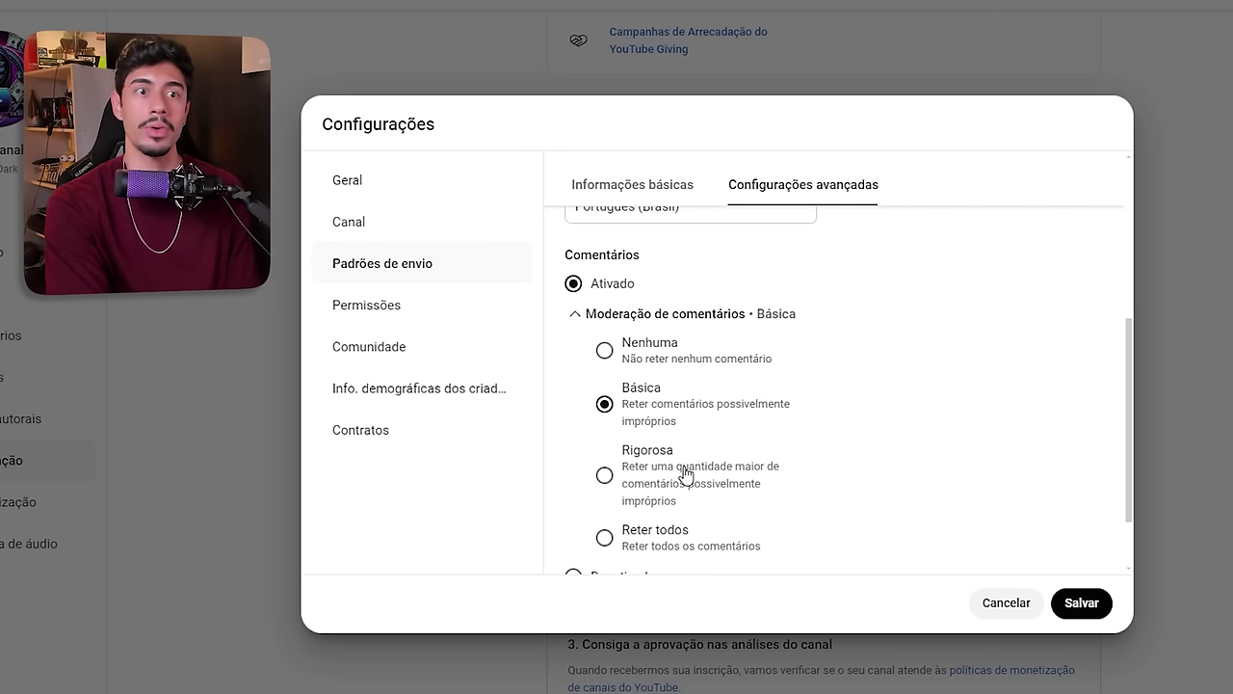
{"action": "scroll", "coordinate": [686, 474], "scroll_direction": "down", "scroll_amount": 1}
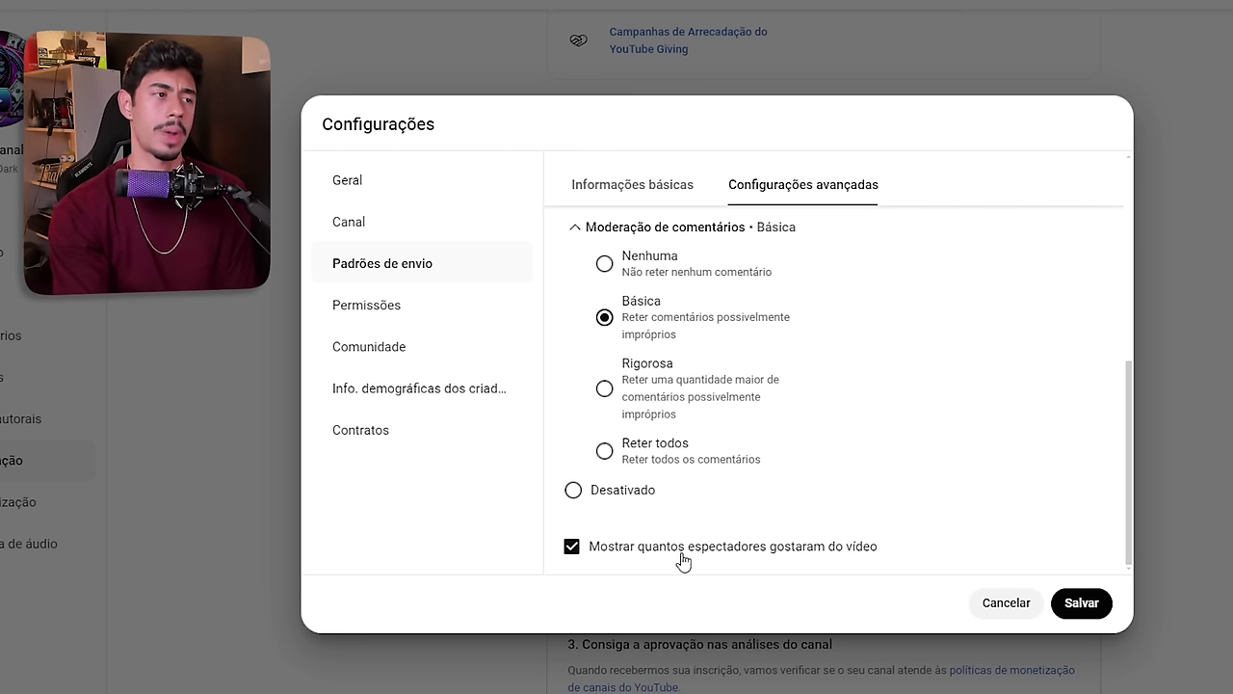
Review the channel permissions and the access roles offered when inviting another user.
{"action": "left_click", "coordinate": [367, 305]}
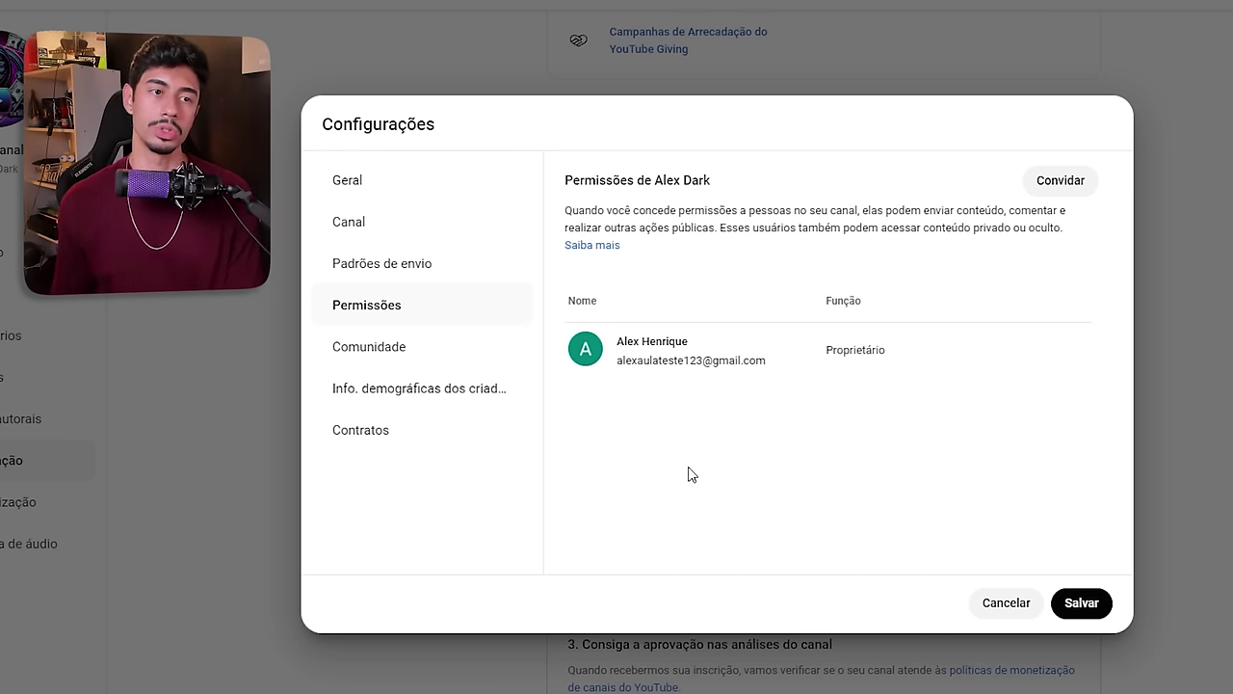
{"action": "left_click", "coordinate": [1062, 182]}
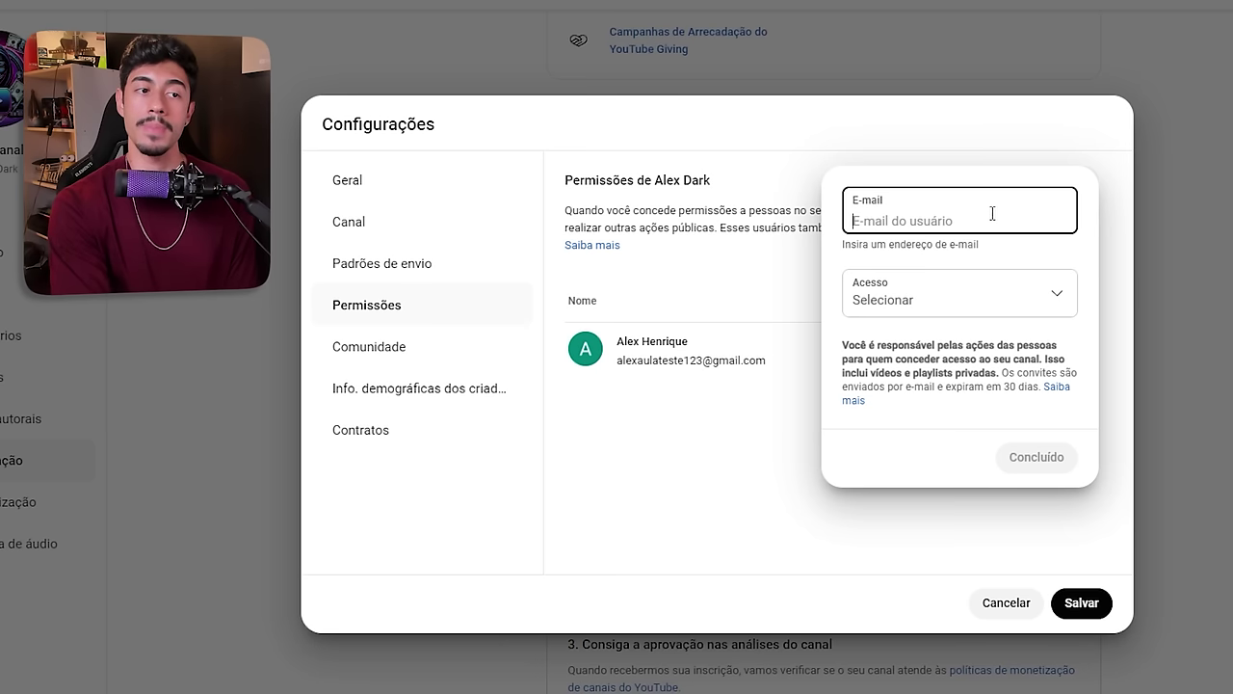
{"action": "left_click", "coordinate": [938, 297]}
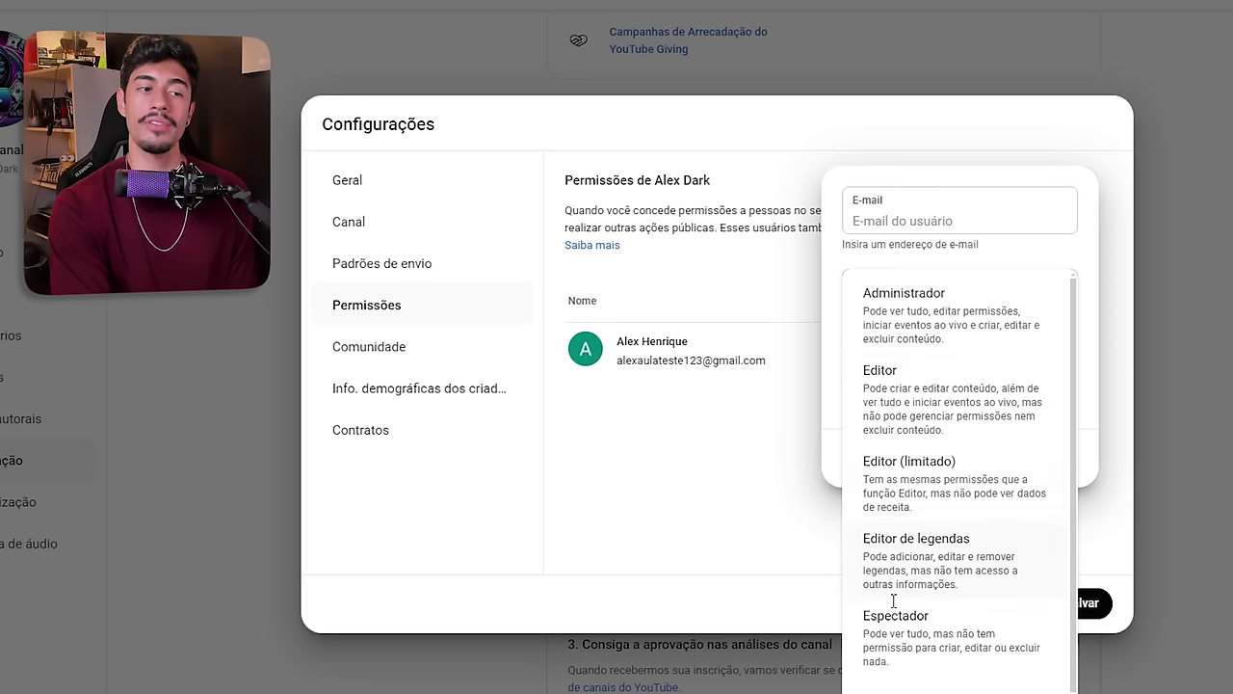
{"action": "scroll", "coordinate": [992, 386], "scroll_direction": "down", "scroll_amount": 1}
{"action": "scroll", "coordinate": [913, 489], "scroll_direction": "up", "scroll_amount": 1}
{"action": "left_click", "coordinate": [770, 479]}
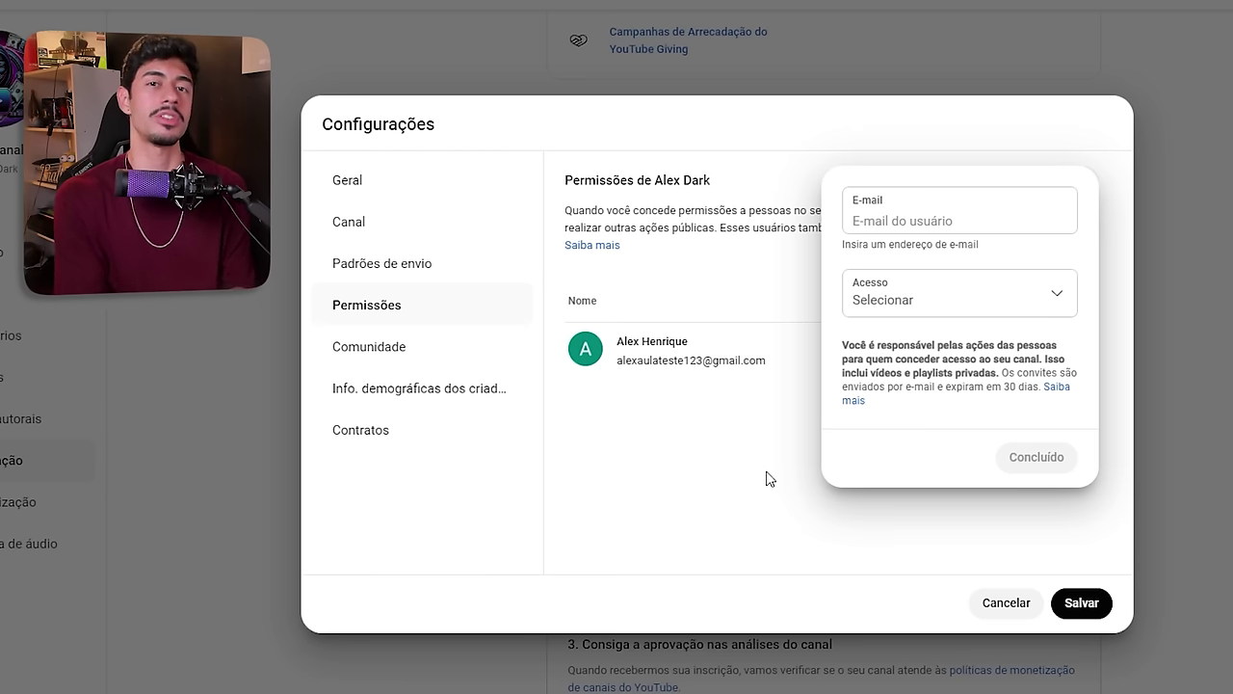
Examine the administrative and standard moderator fields in the community's automated filters.
{"action": "left_click", "coordinate": [434, 362]}
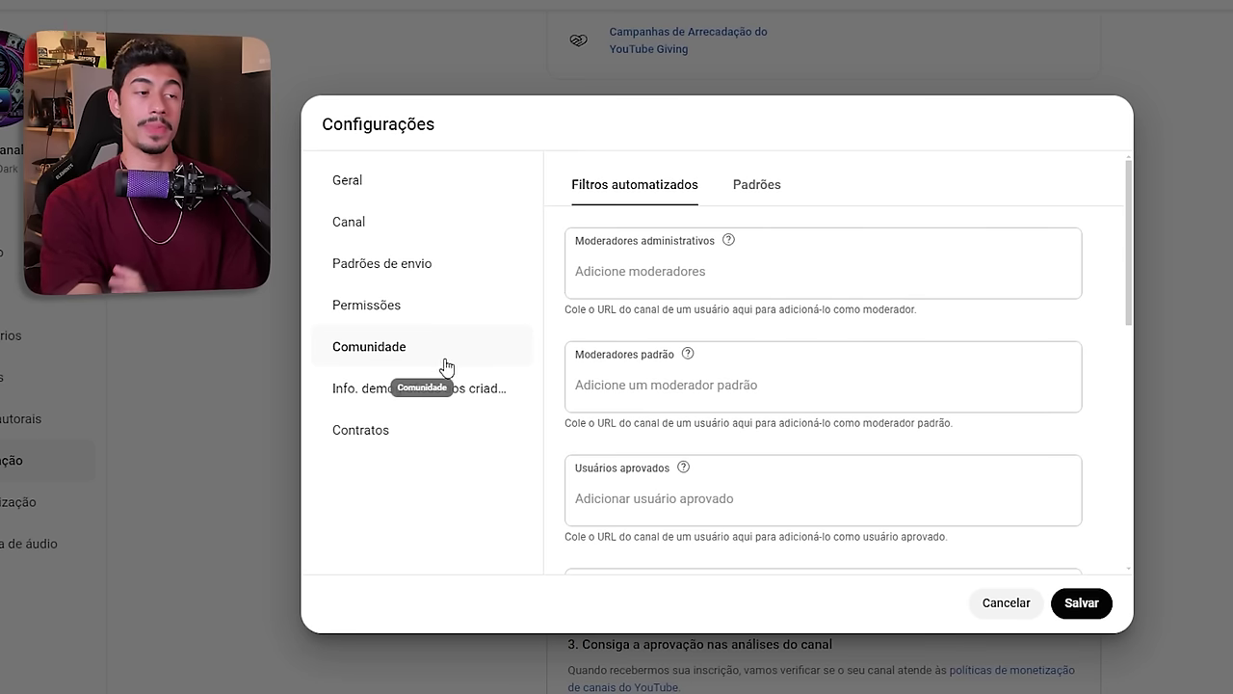
{"action": "left_click", "coordinate": [652, 276]}
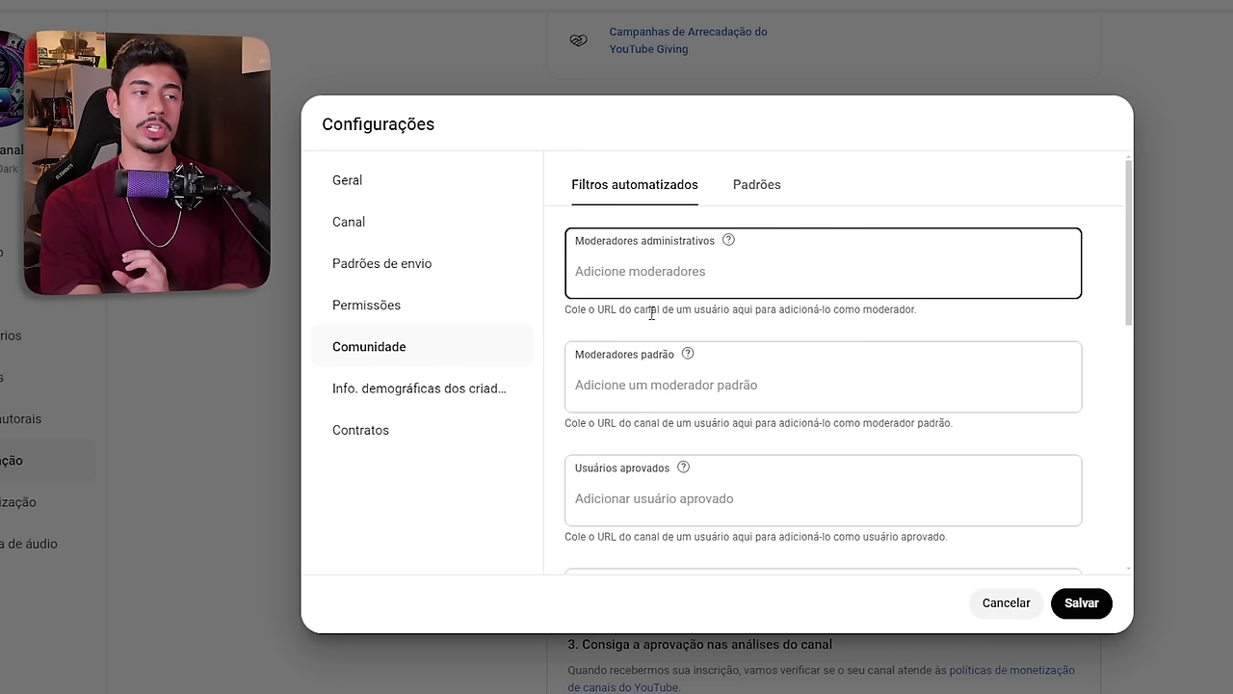
{"action": "left_click", "coordinate": [628, 376]}
{"action": "left_click", "coordinate": [642, 275]}
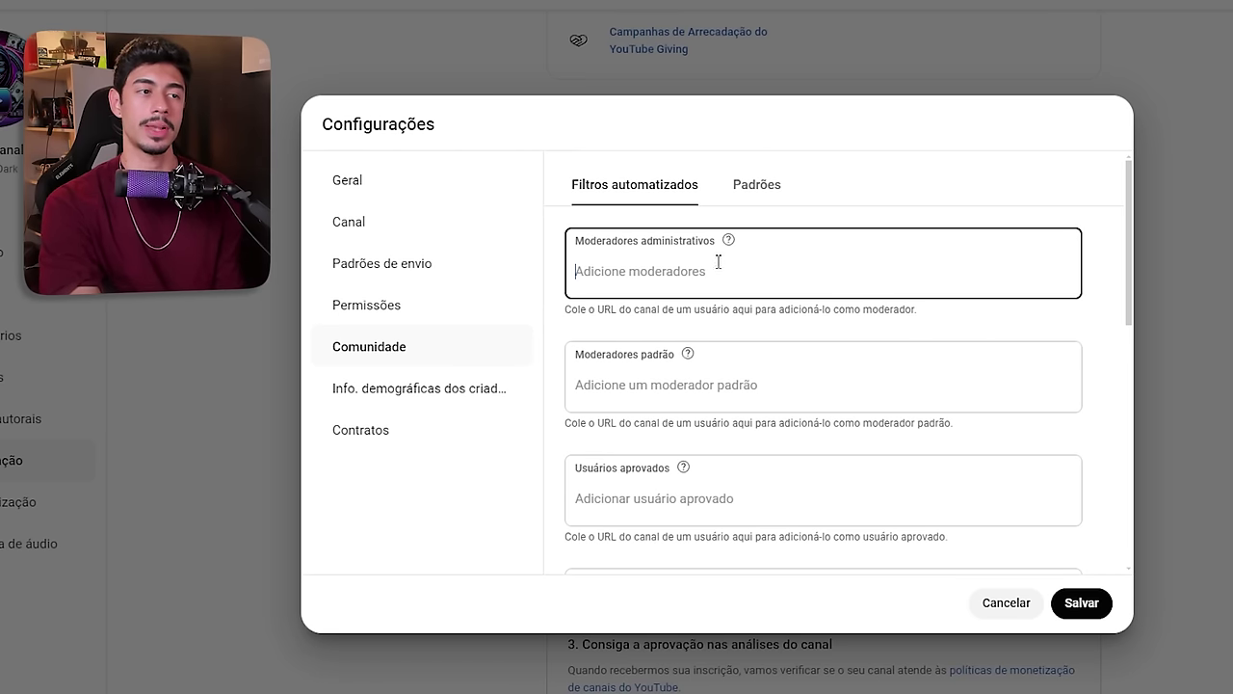
{"action": "mouse_move", "coordinate": [730, 243]}
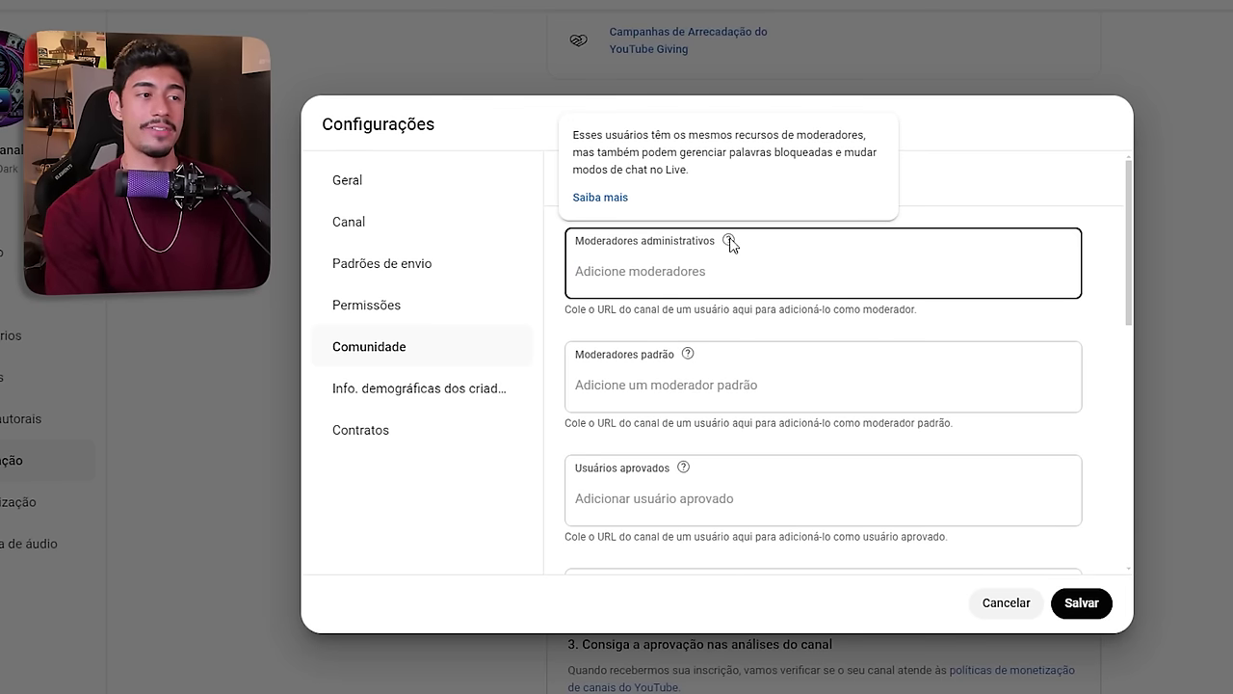
{"action": "left_click", "coordinate": [675, 354]}
{"action": "mouse_move", "coordinate": [690, 356]}
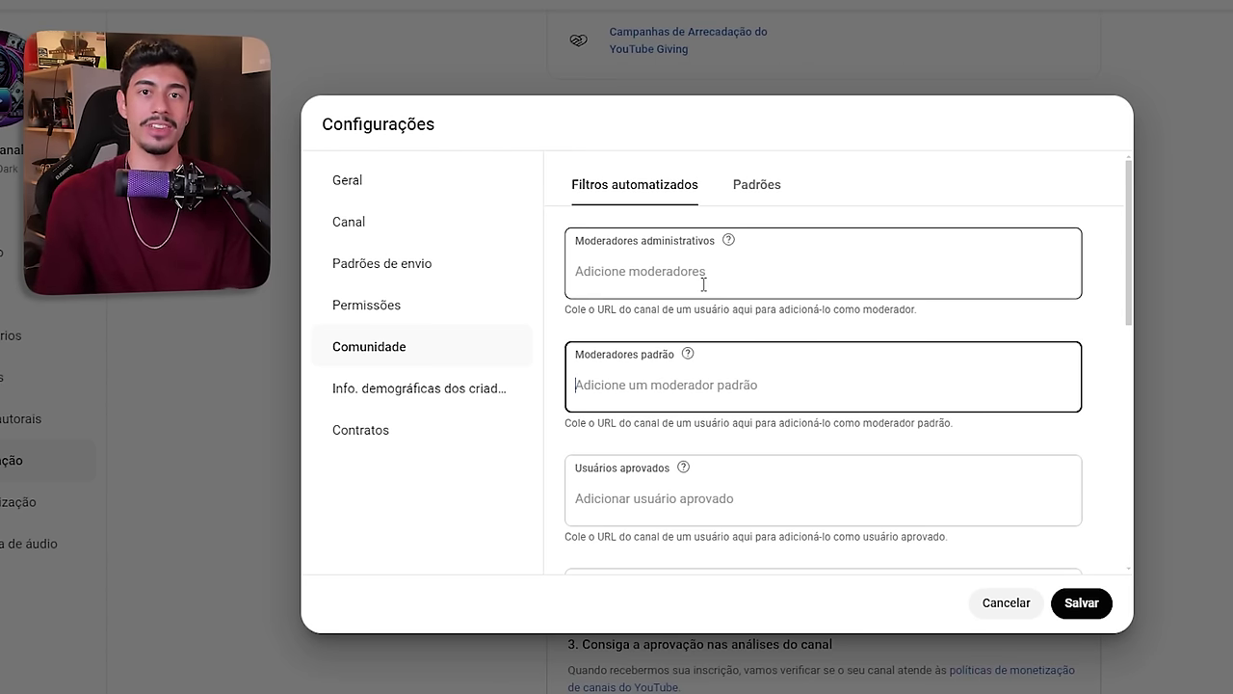
Look over the approved users and hidden users fields in the community's automated filters.
{"action": "scroll", "coordinate": [679, 308], "scroll_direction": "down", "scroll_amount": 2}
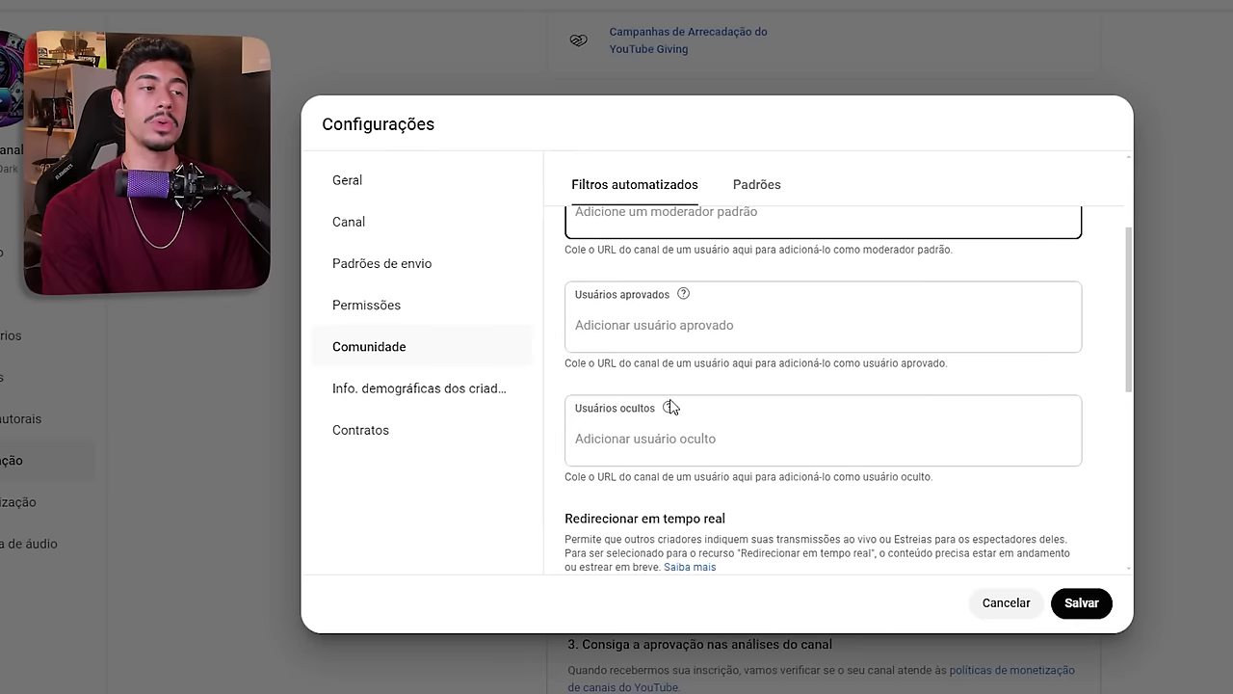
{"action": "left_click", "coordinate": [655, 327]}
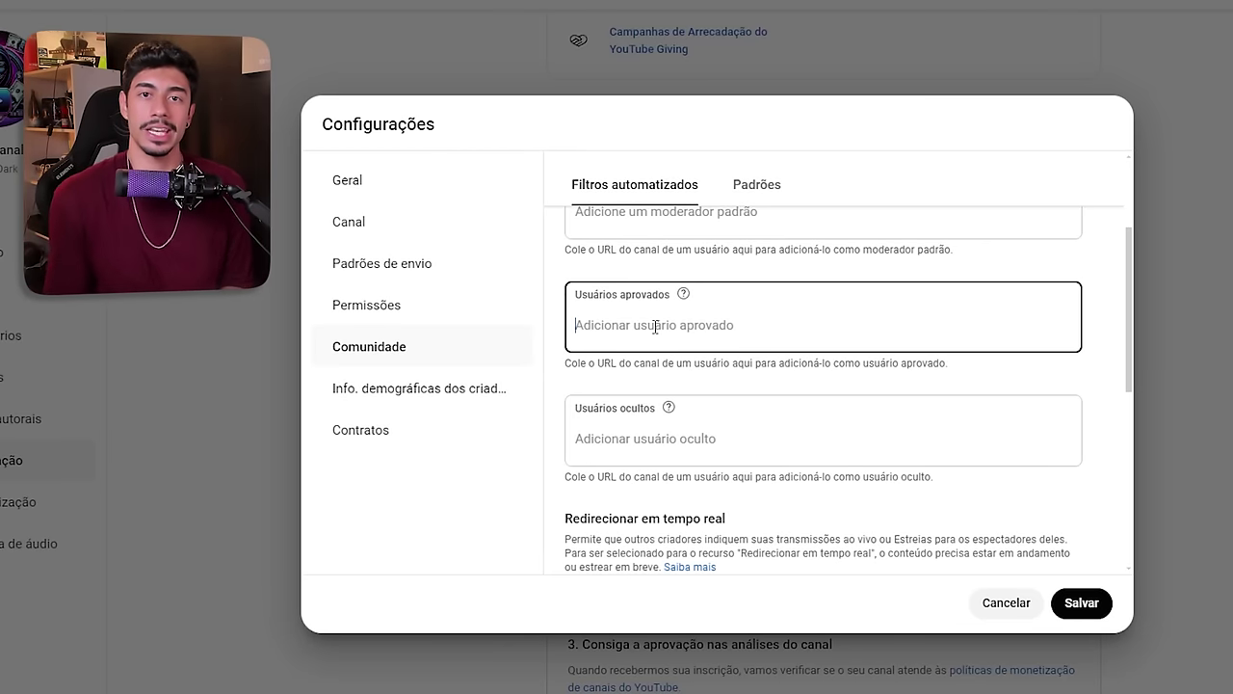
{"action": "left_click", "coordinate": [636, 441]}
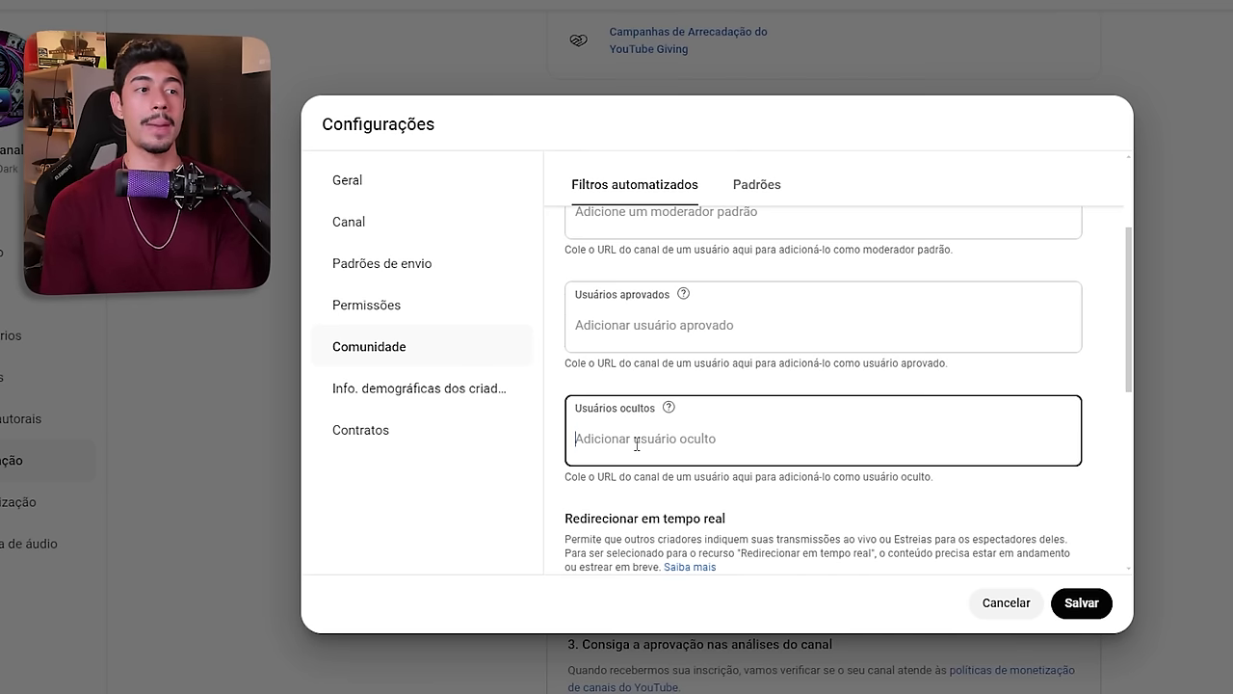
Try allowing all channels to redirect viewers to the content, and look over the field for specific redirecting channels.
{"action": "scroll", "coordinate": [636, 442], "scroll_direction": "down", "scroll_amount": 3}
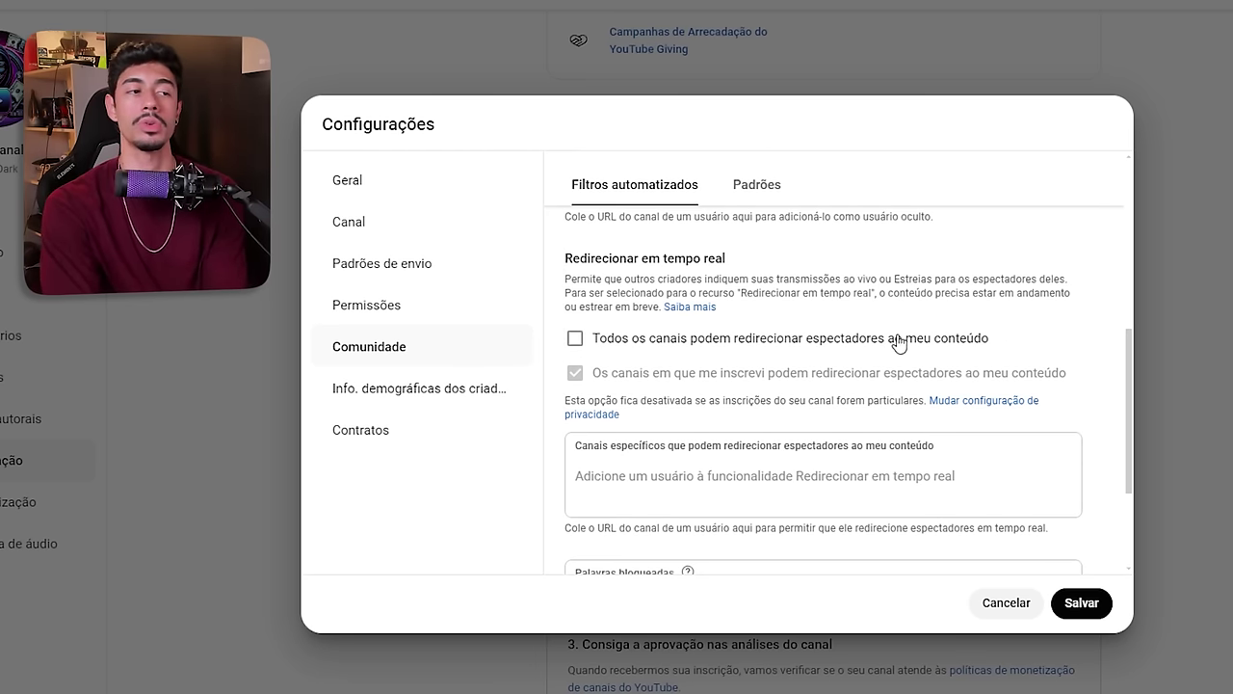
{"action": "left_click", "coordinate": [575, 338]}
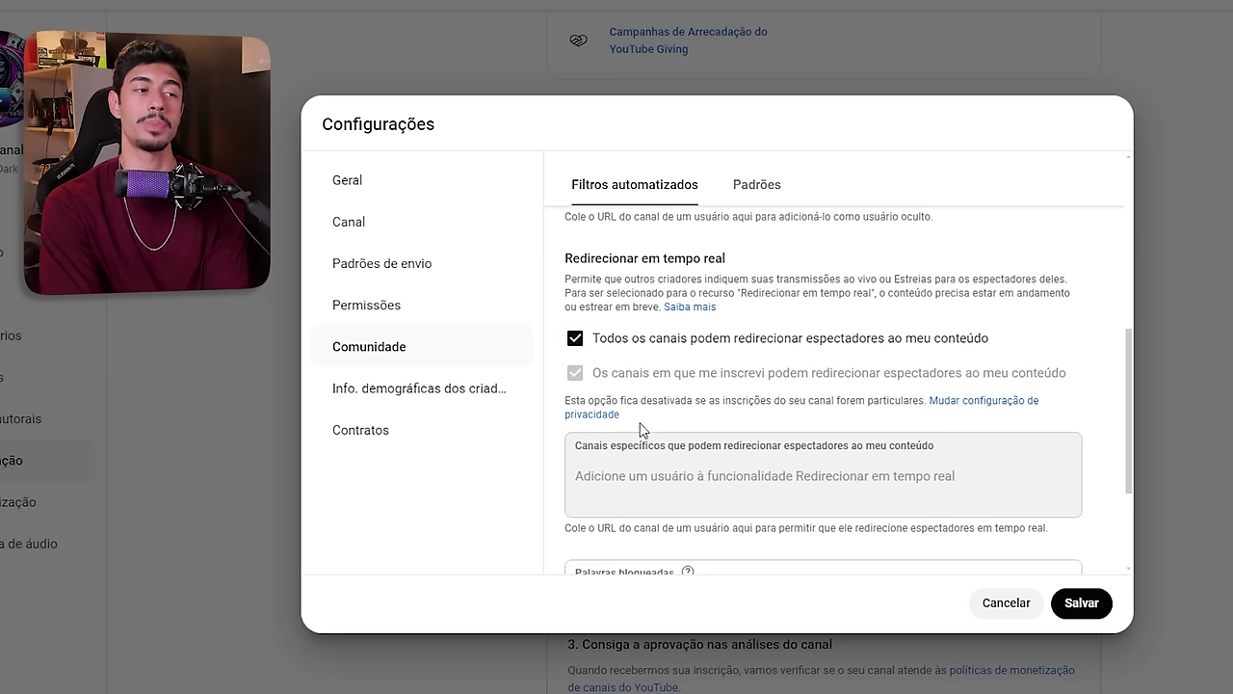
{"action": "left_click", "coordinate": [575, 338]}
{"action": "scroll", "coordinate": [621, 324], "scroll_direction": "down", "scroll_amount": 3}
{"action": "left_click", "coordinate": [622, 324]}
{"action": "scroll", "coordinate": [644, 353], "scroll_direction": "up", "scroll_amount": 2}
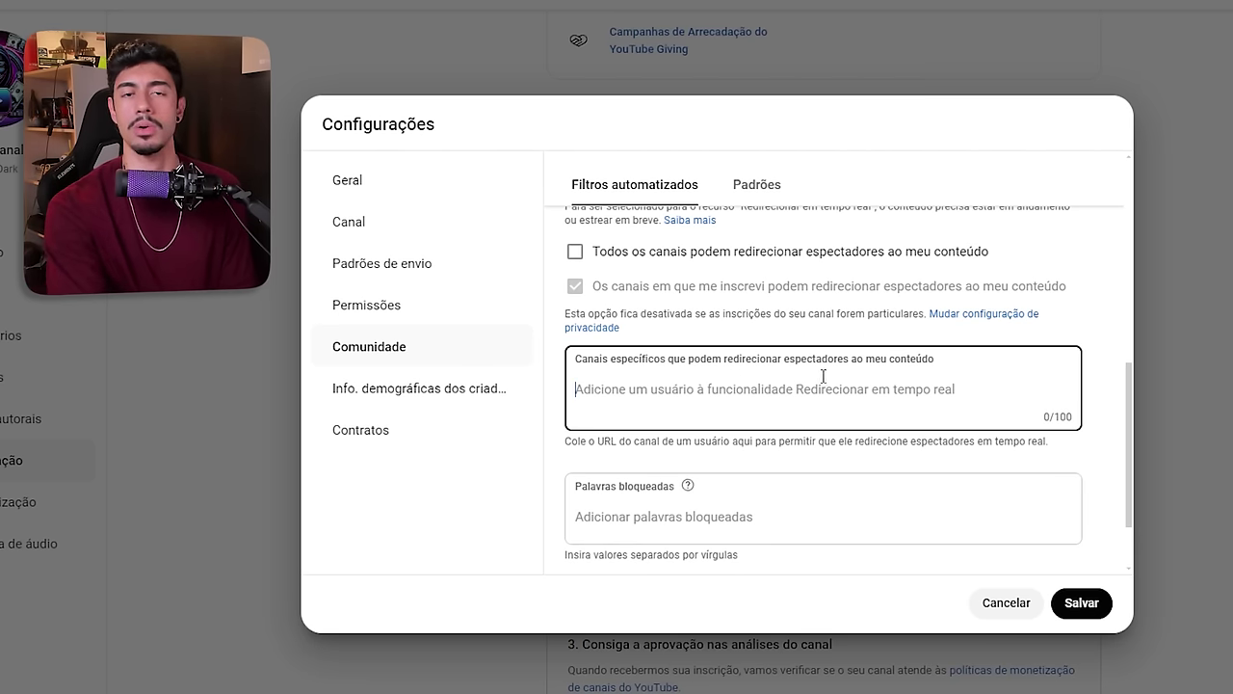
Block links in the community's automated filters, leaving the blocked words field empty.
{"action": "scroll", "coordinate": [726, 355], "scroll_direction": "down", "scroll_amount": 1}
{"action": "left_click", "coordinate": [600, 421]}
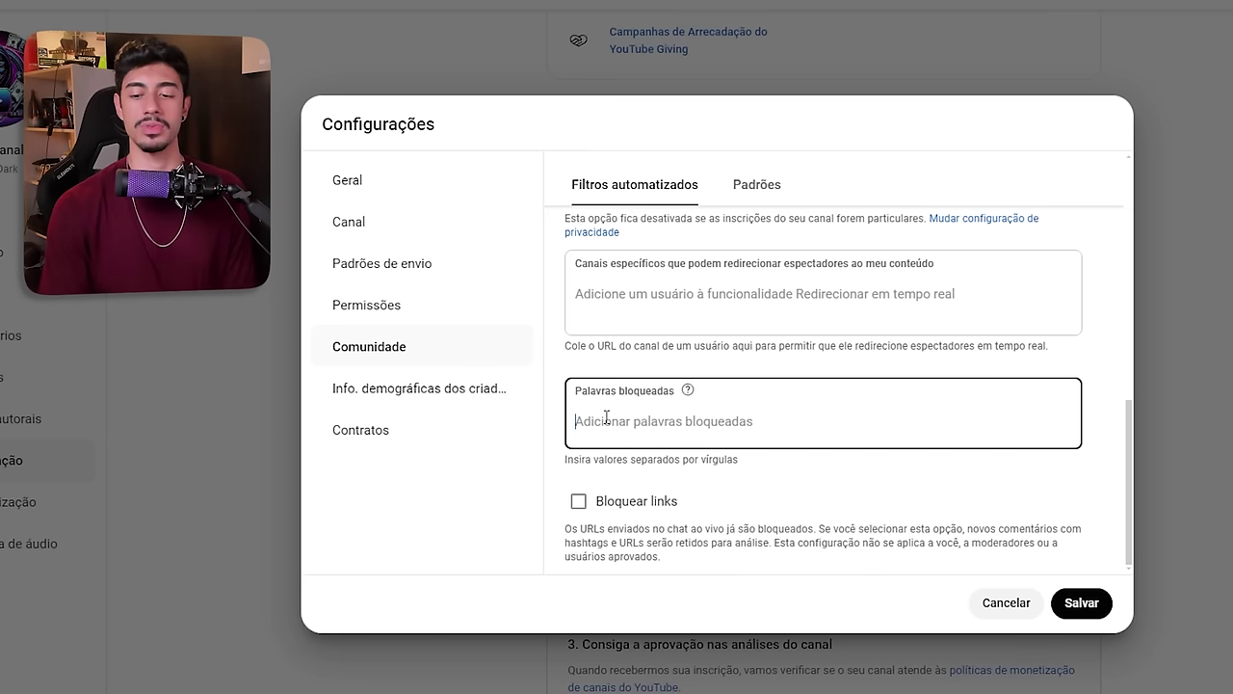
{"action": "left_click", "coordinate": [578, 503]}
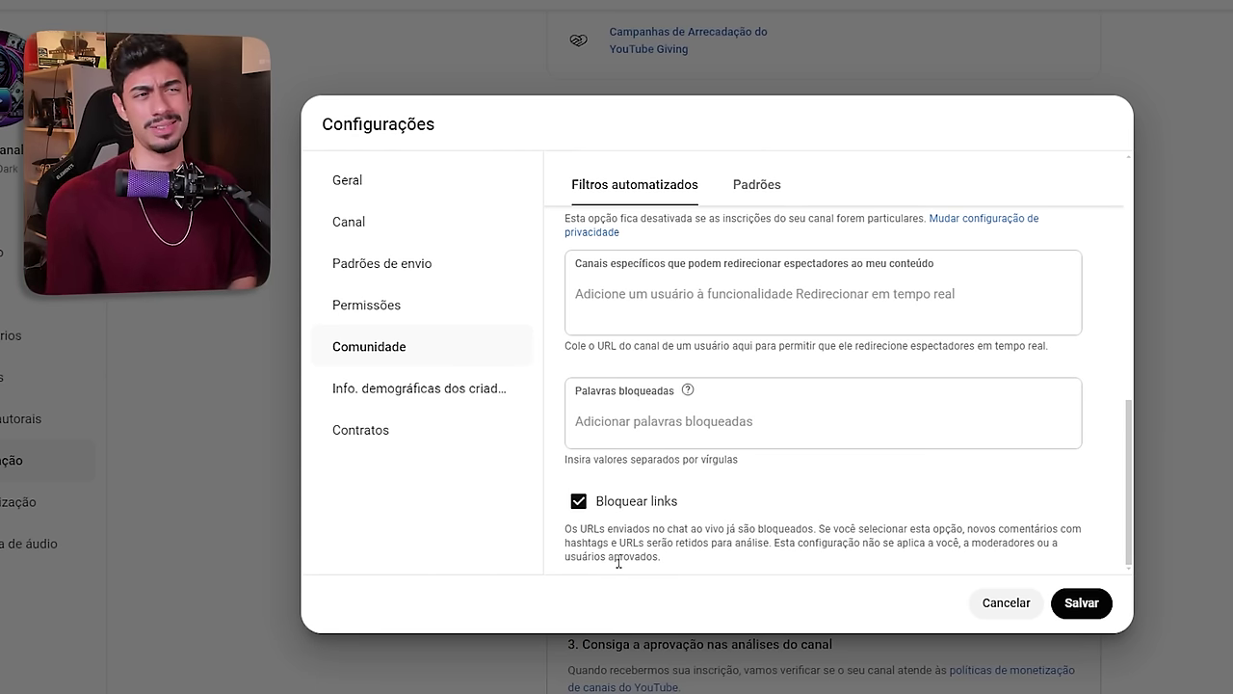
Review the channel's default comment moderation and hold potentially inappropriate live chat messages for review.
{"action": "left_click", "coordinate": [766, 189]}
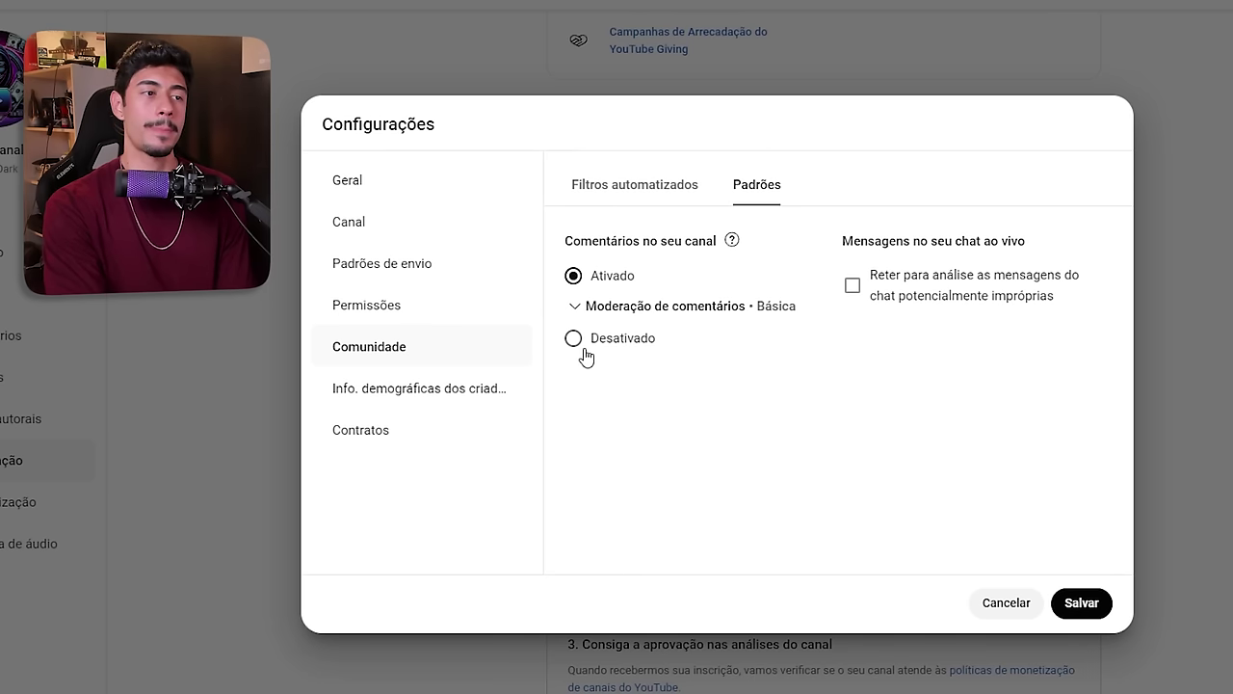
{"action": "left_click", "coordinate": [580, 307]}
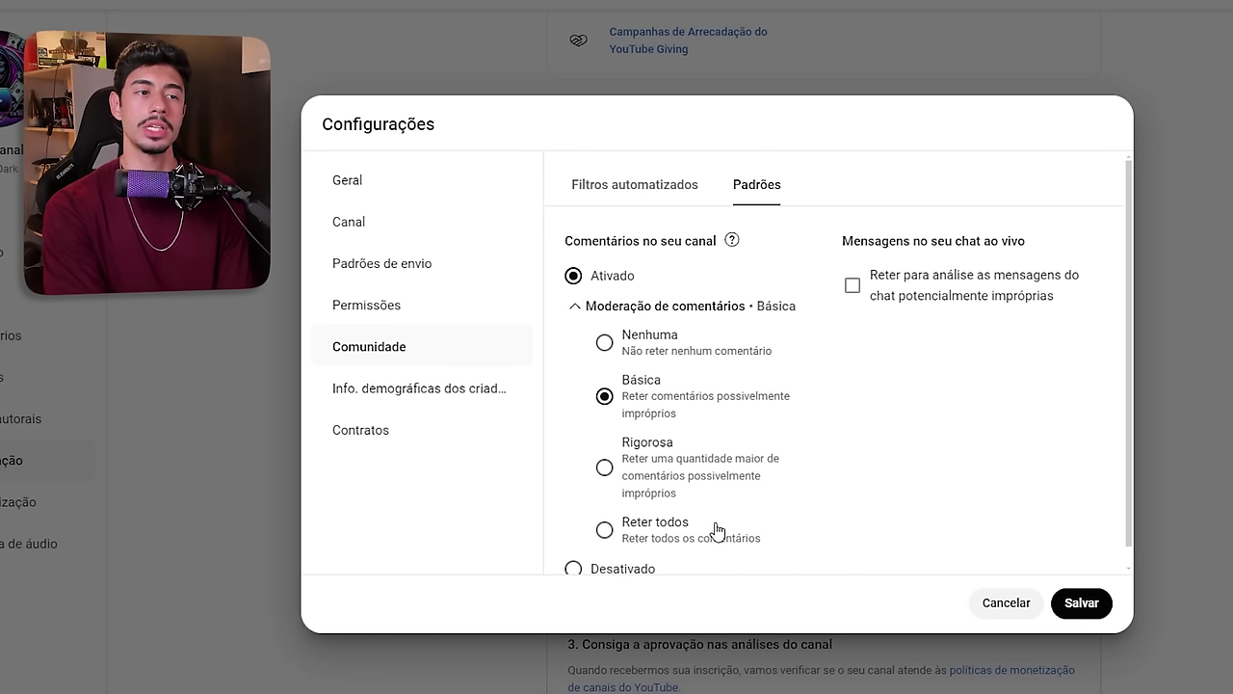
{"action": "left_click_drag", "start_coordinate": [837, 241], "coordinate": [1060, 247]}
{"action": "left_click", "coordinate": [883, 269]}
{"action": "left_click", "coordinate": [961, 374]}
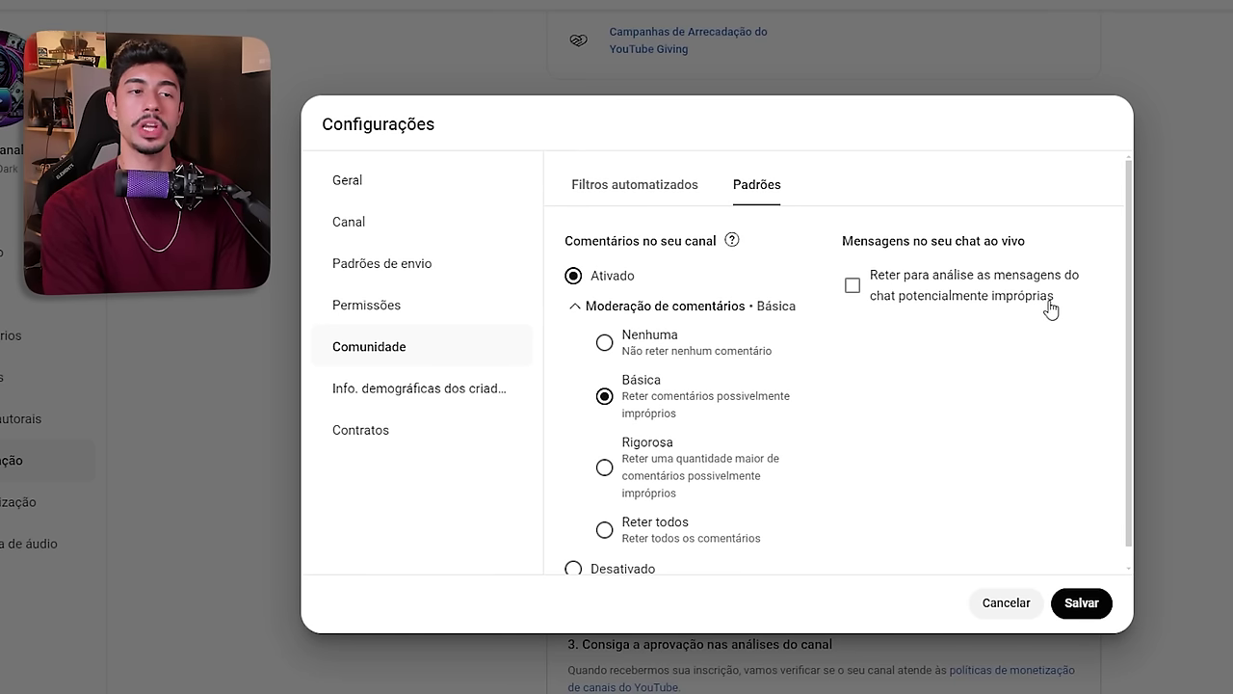
{"action": "left_click", "coordinate": [852, 295]}
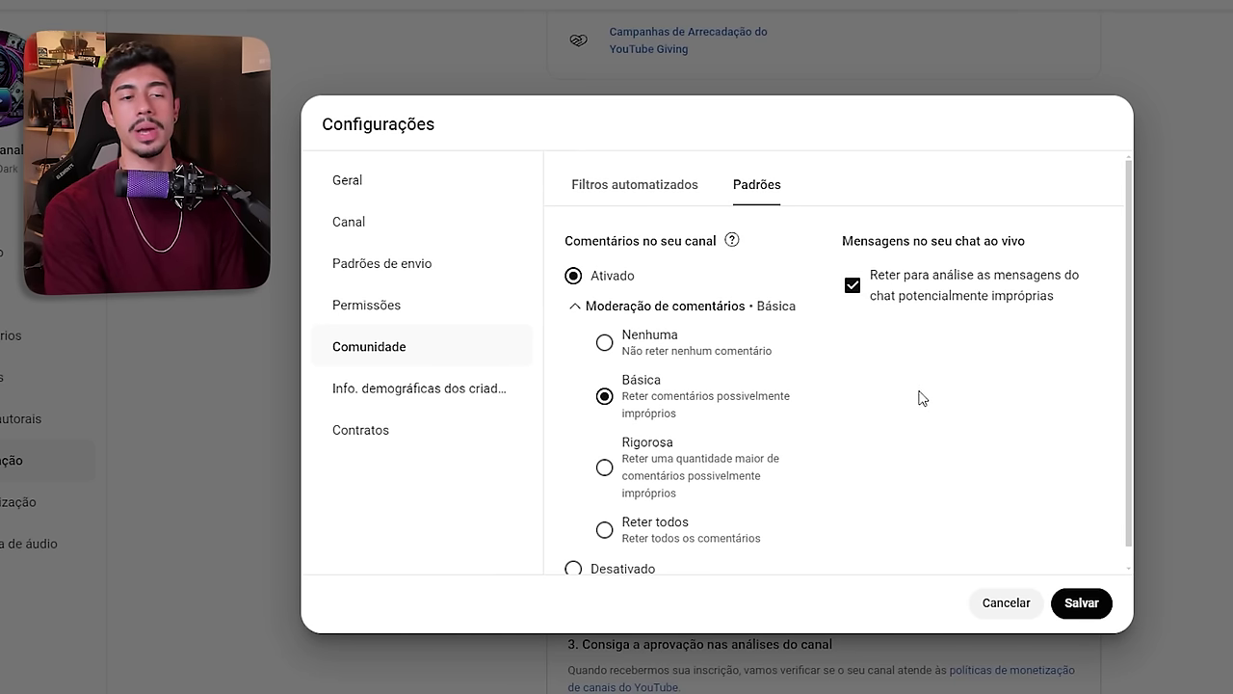
Look over the creator demographics and contracts sections, and save the channel settings.
{"action": "left_click", "coordinate": [381, 387]}
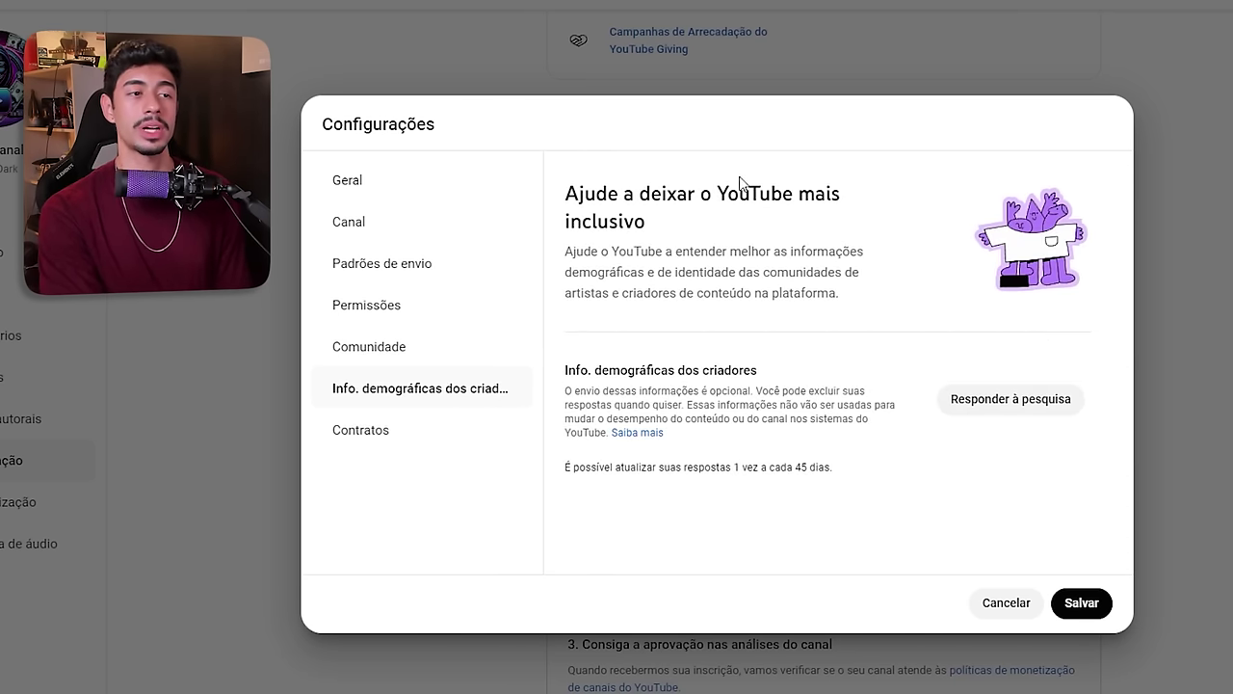
{"action": "left_click", "coordinate": [358, 428]}
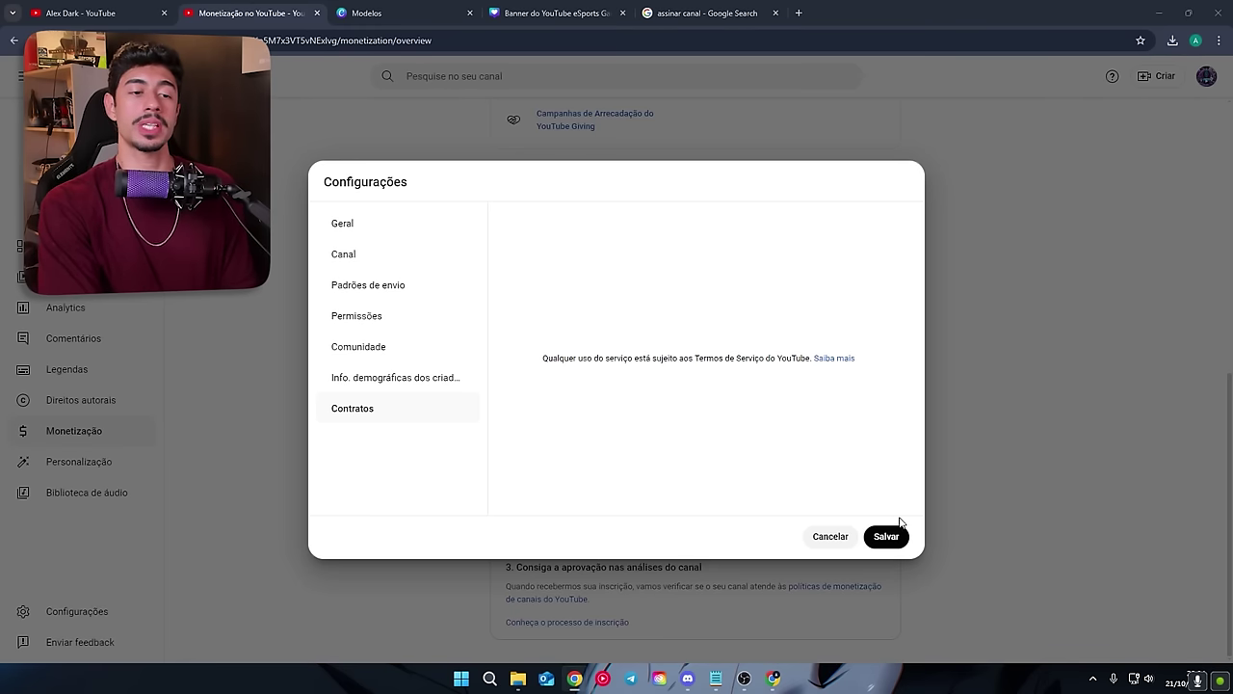
{"action": "left_click", "coordinate": [892, 534]}
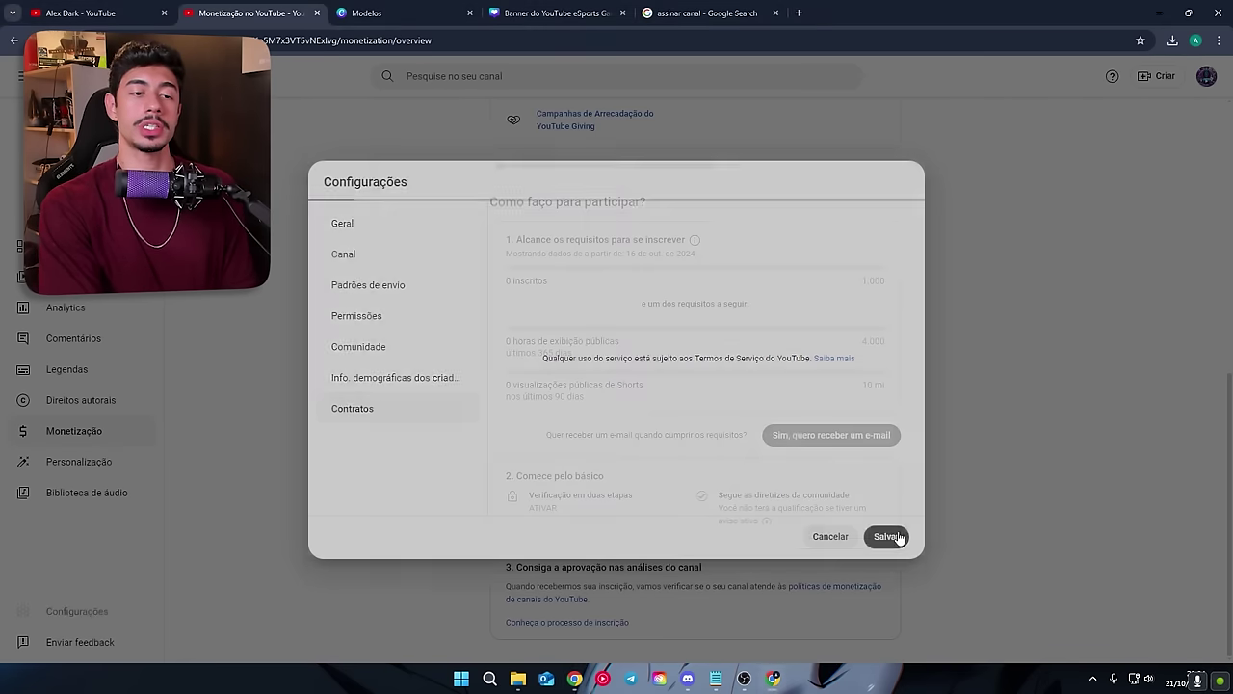